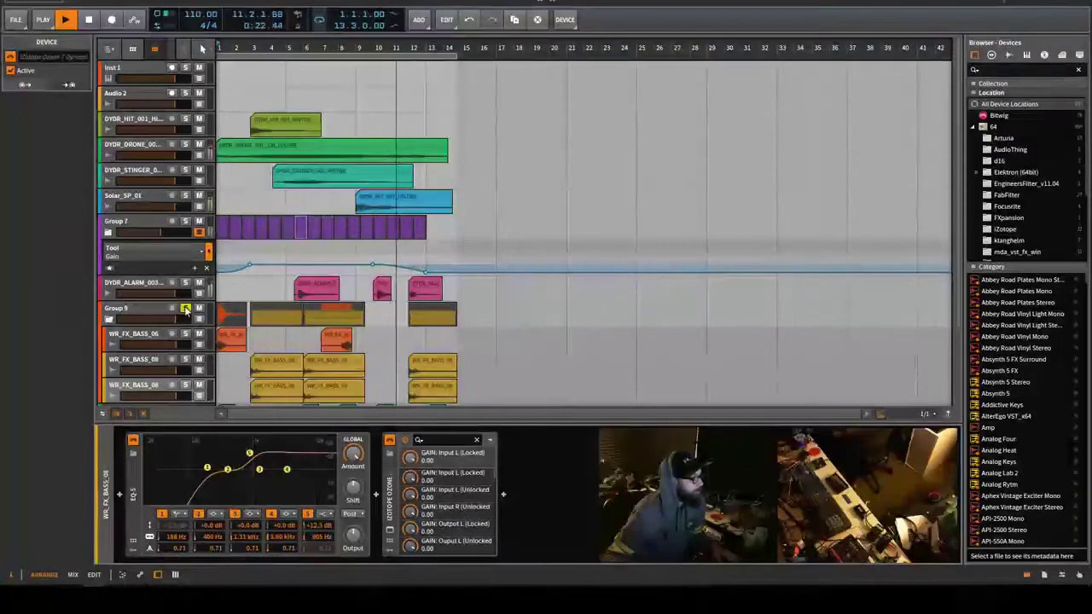
# Turn off solo on Group 9 and listen to the full arrangement.
pyautogui.click(185, 308)
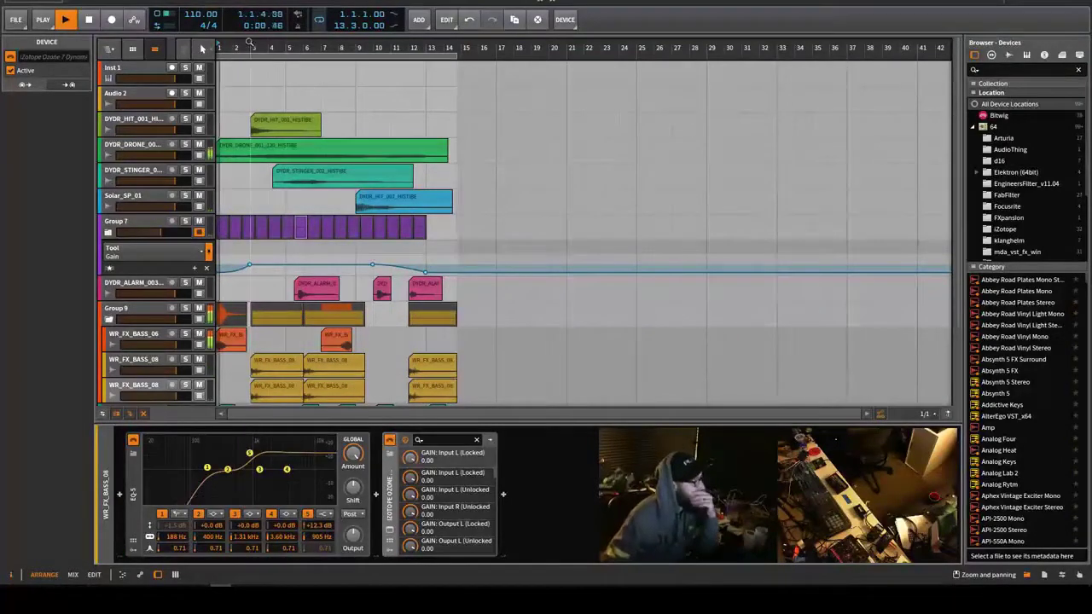
pyautogui.press('+')
pyautogui.press('-')
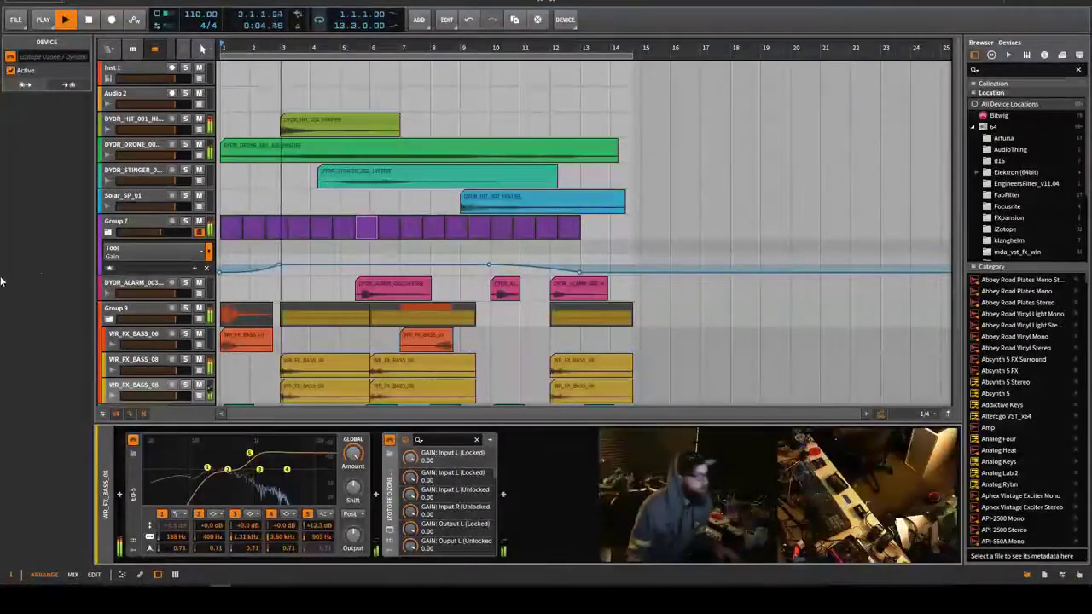
pyautogui.scroll(-3, 249, 270)
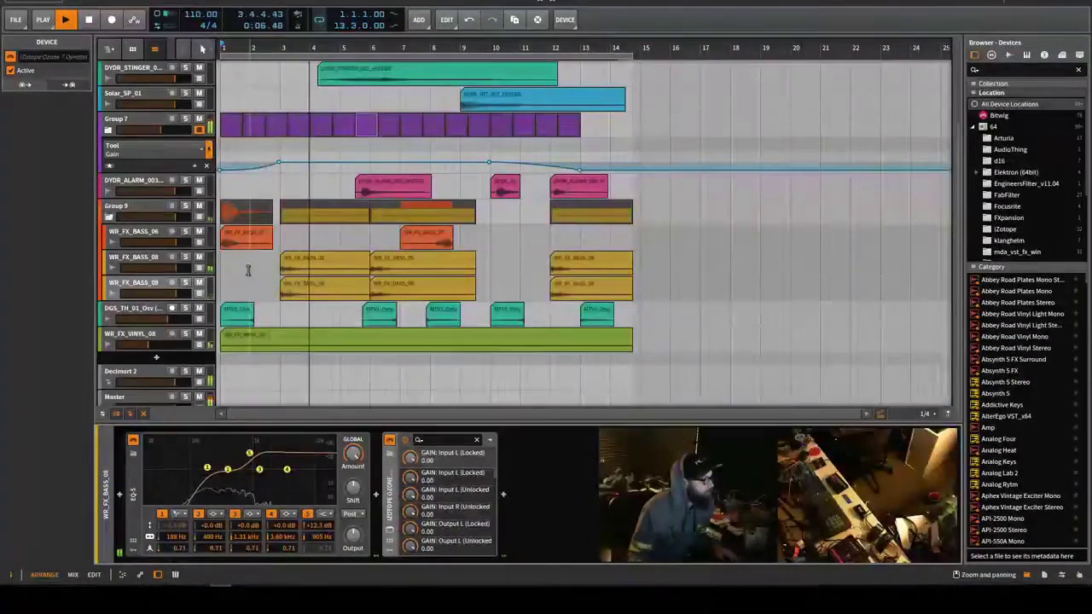
# Solo only Group 9 and restart playback from the beginning.
pyautogui.click(185, 180)
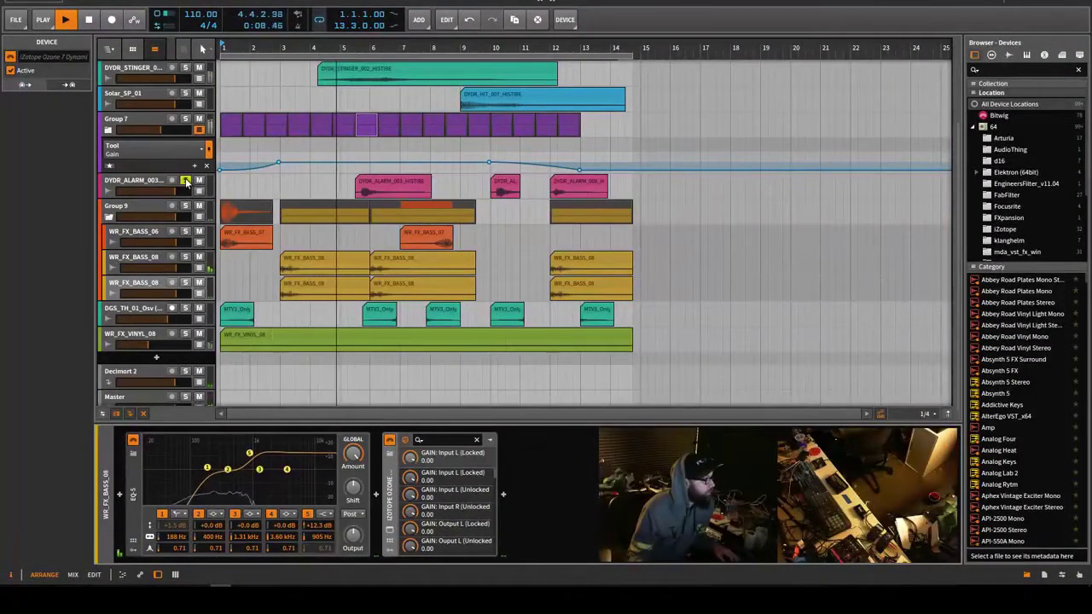
pyautogui.click(185, 206)
pyautogui.press('space')
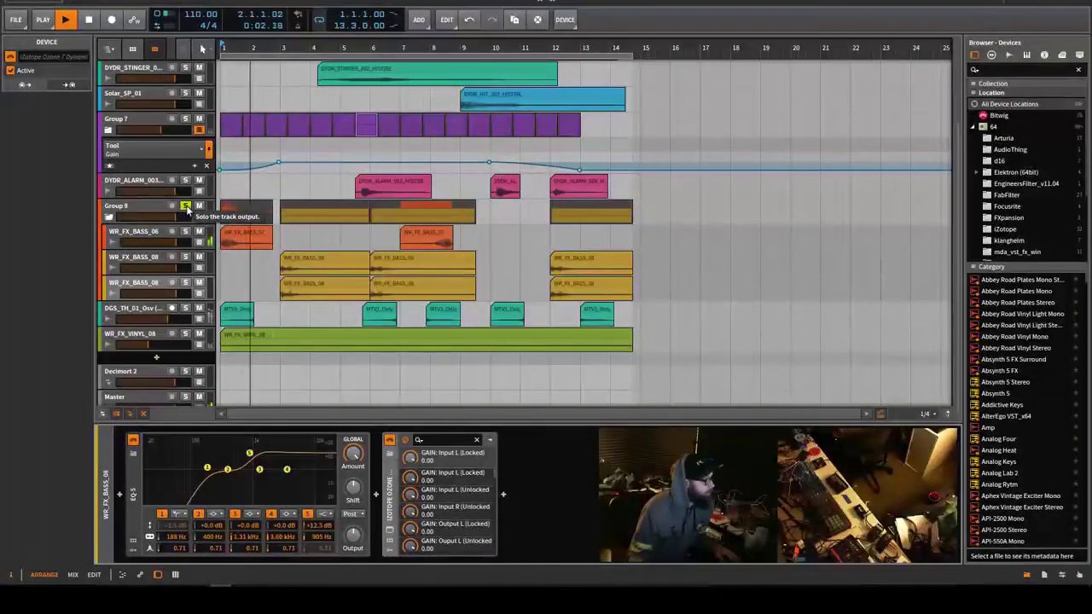
# Insert an EQ-5 device on the WR_FX_BASS_06 track from the EQ / Filter category.
pyautogui.click(201, 236)
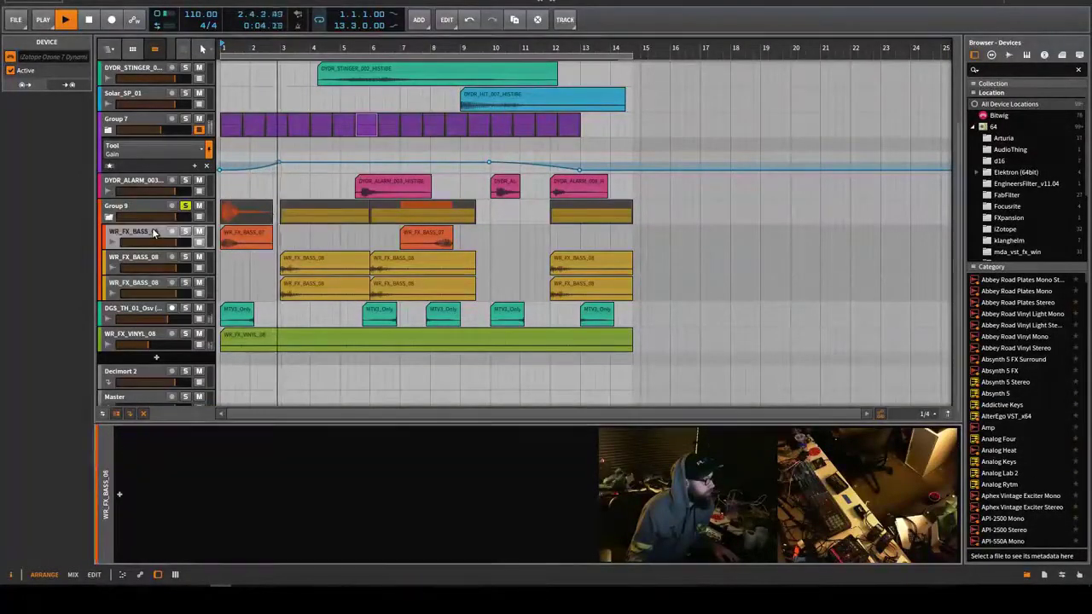
pyautogui.click(228, 232)
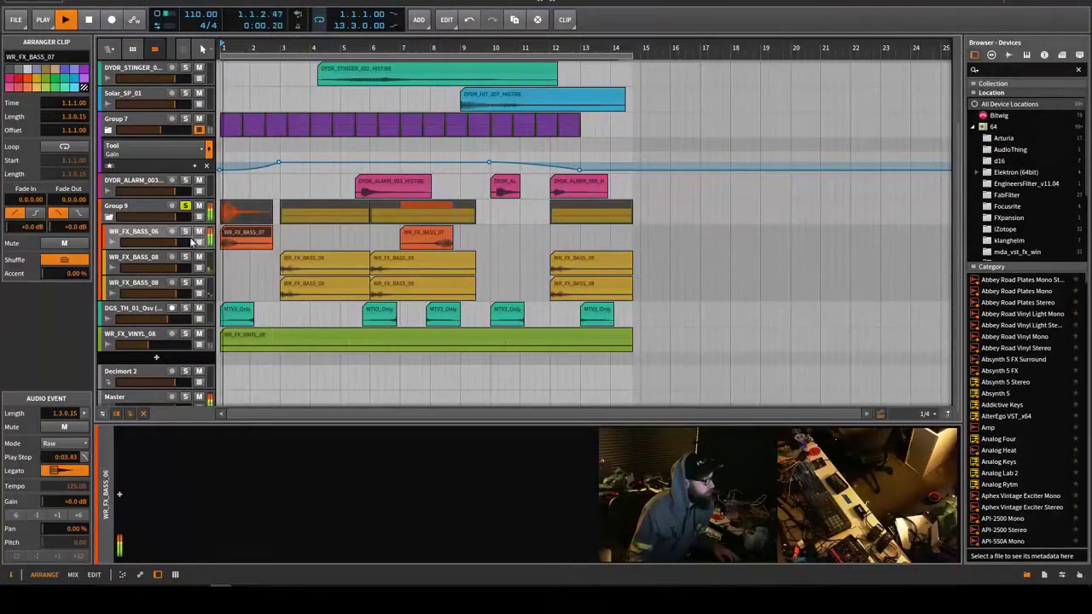
pyautogui.click(120, 495)
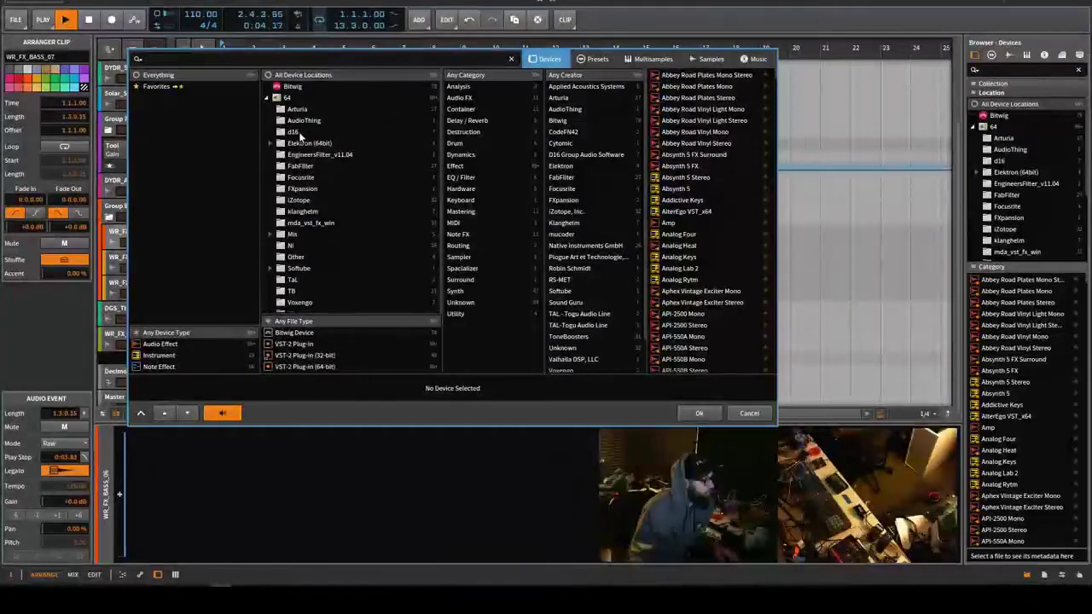
pyautogui.click(482, 179)
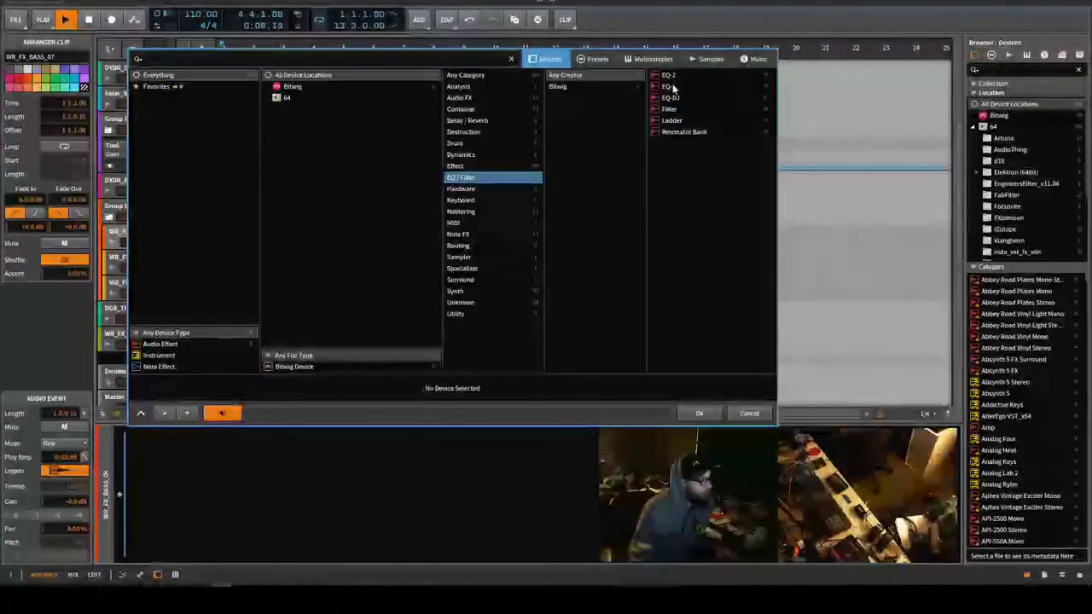
pyautogui.click(670, 86)
pyautogui.click(689, 413)
# Restart playback and cut band 2 of the WR_FX_BASS_06 EQ to about -21.3 dB at 480 Hz.
pyautogui.press('space')
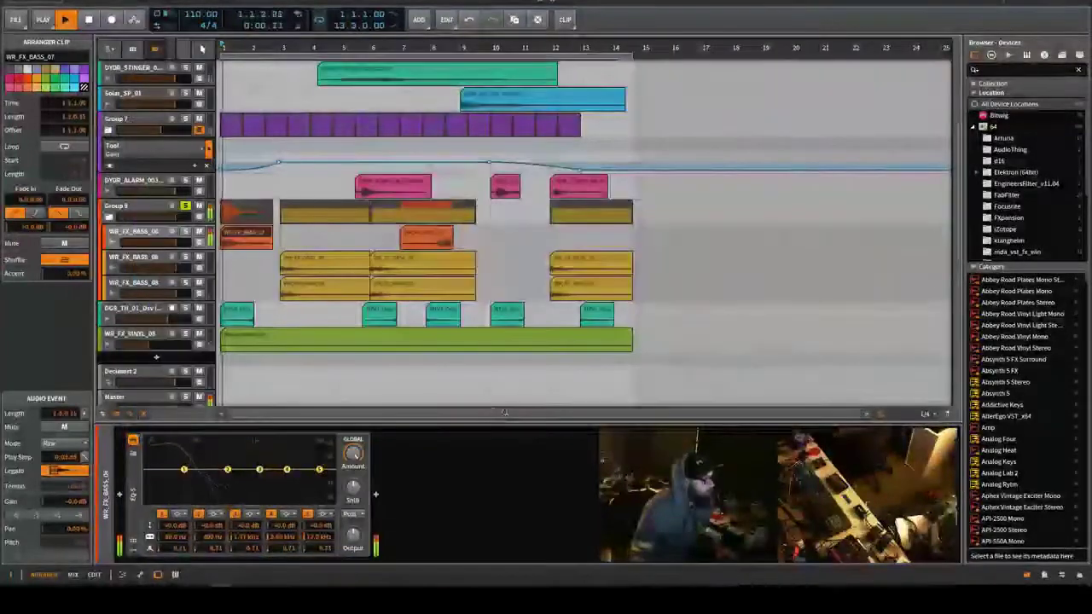
pyautogui.press('space')
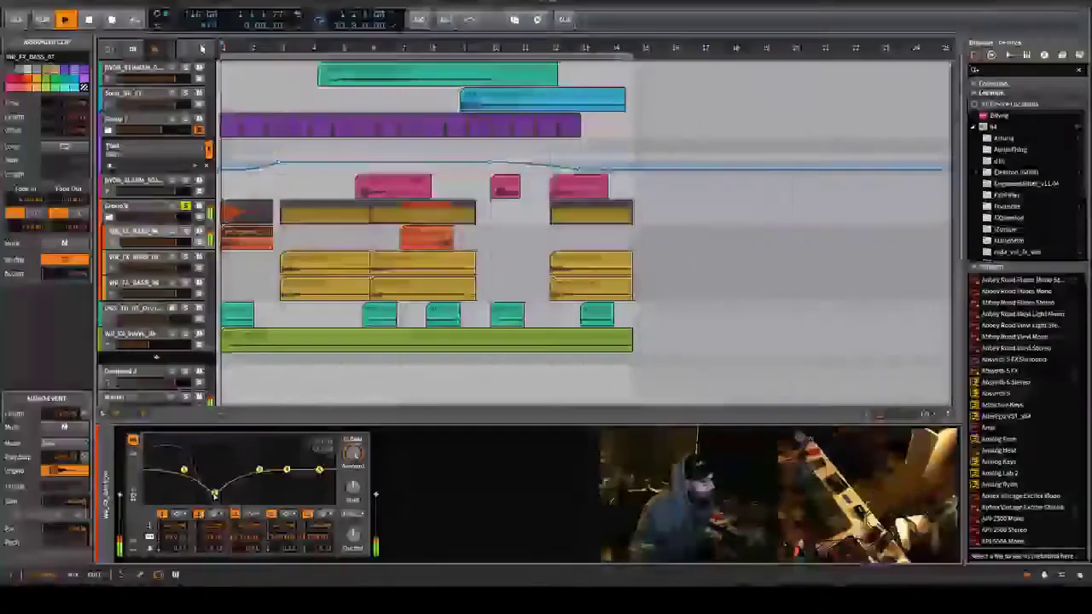
pyautogui.moveTo(214, 494); pyautogui.dragTo(222, 486)
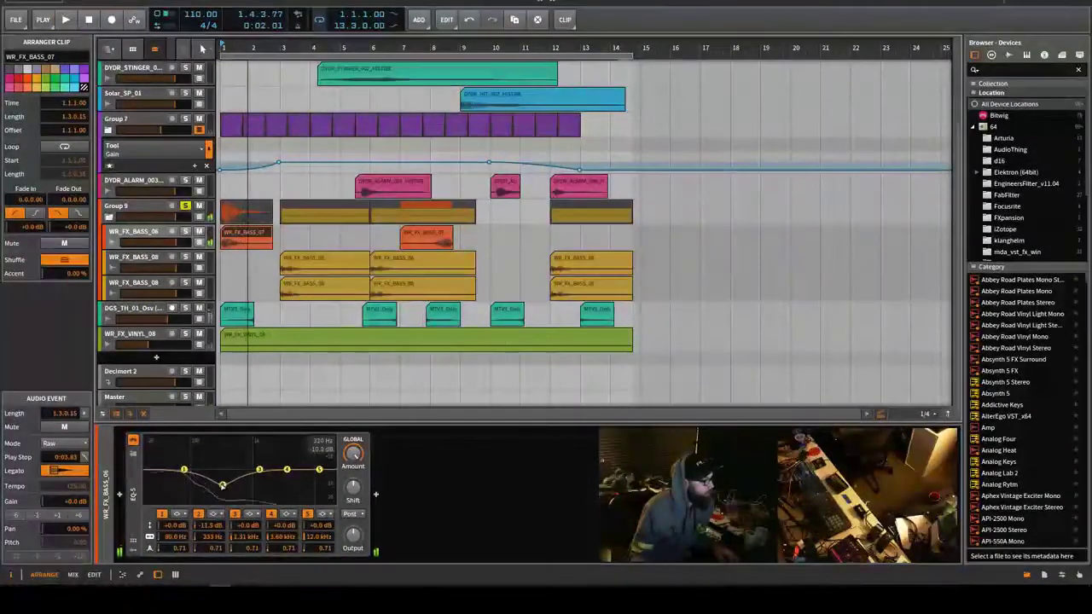
pyautogui.doubleClick(222, 486)
pyautogui.press('space')
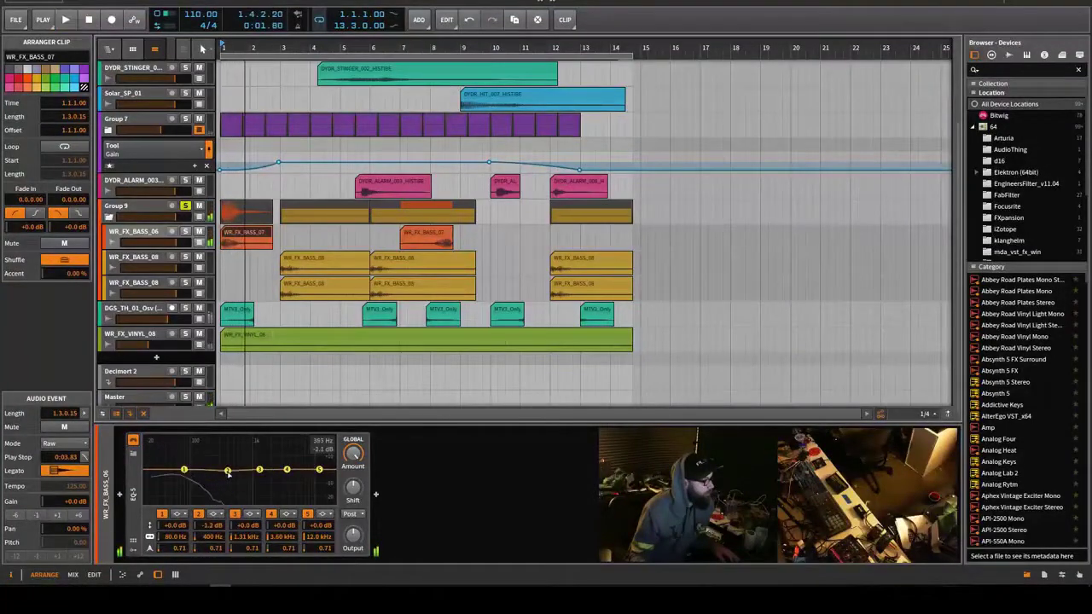
pyautogui.moveTo(242, 504); pyautogui.dragTo(223, 505)
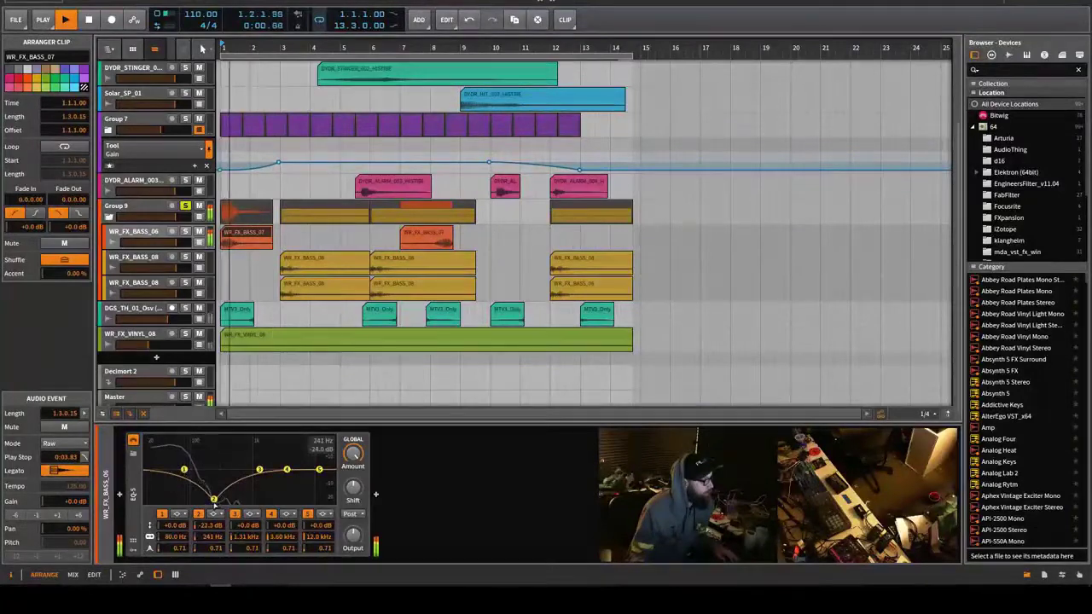
pyautogui.moveTo(213, 500); pyautogui.dragTo(235, 498)
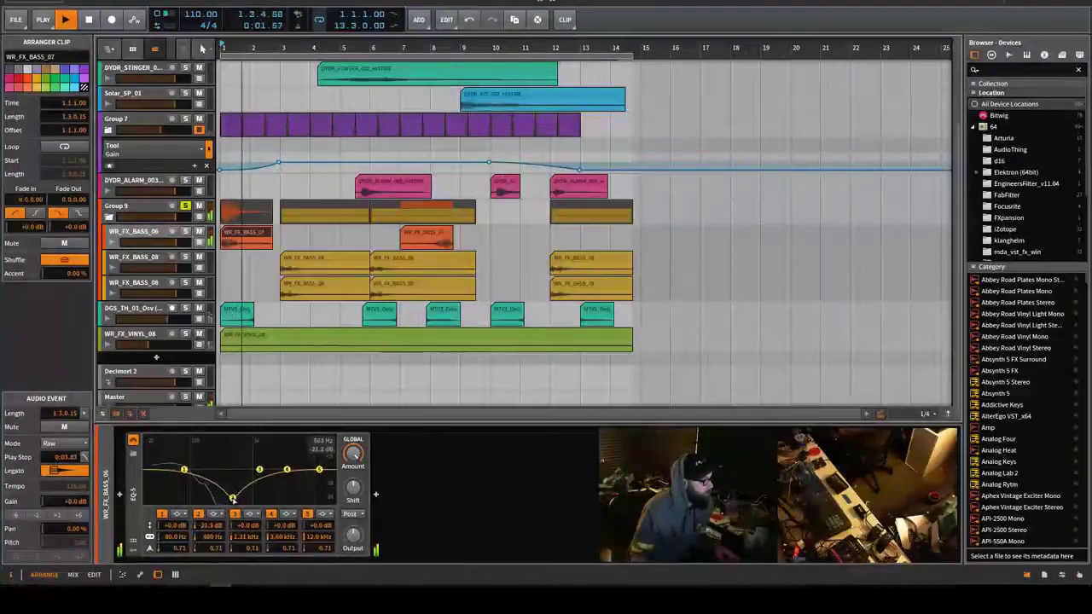
# Change band 5 of the WR_FX_BASS_06 EQ to a low-pass filter and lower its frequency to about 2.77 kHz.
pyautogui.click(323, 515)
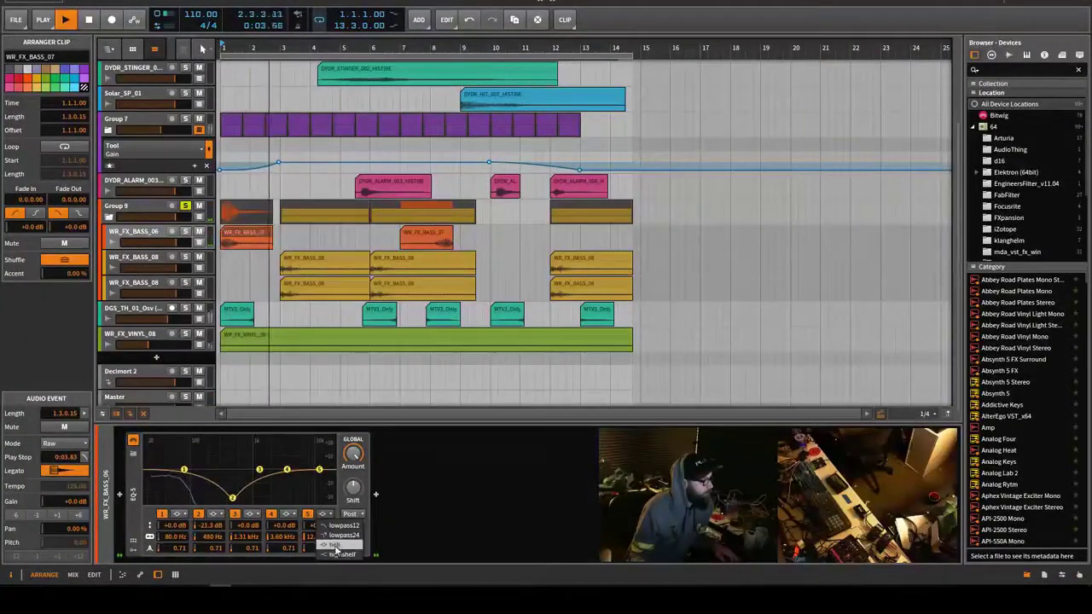
pyautogui.click(338, 543)
pyautogui.moveTo(321, 473); pyautogui.dragTo(280, 476)
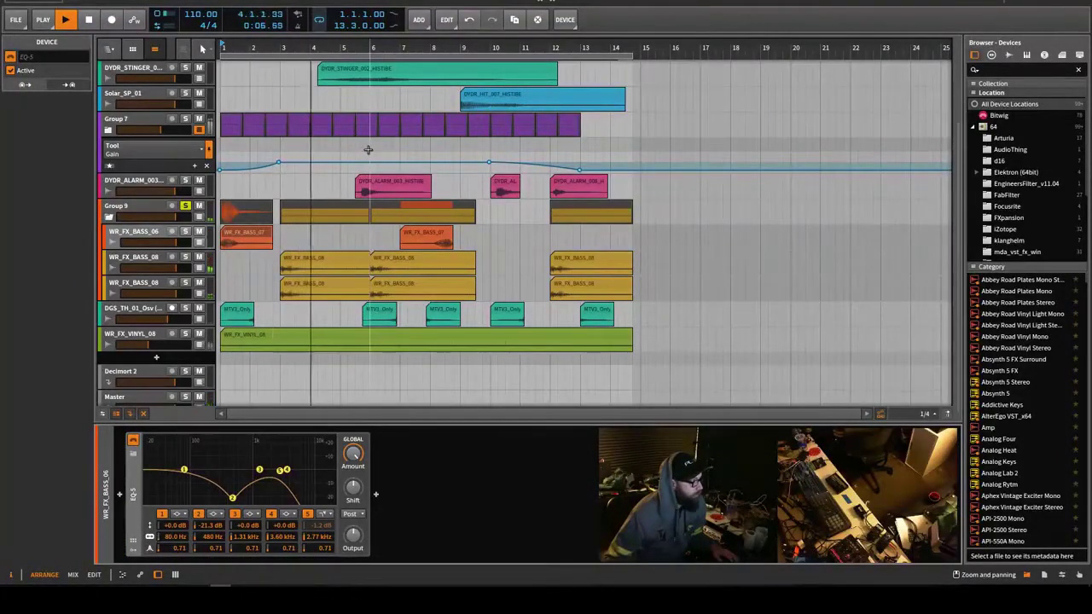
# Insert an EQ-5 device on the upper WR_FX_BASS_08 track from the EQ / Filter category.
pyautogui.click(126, 256)
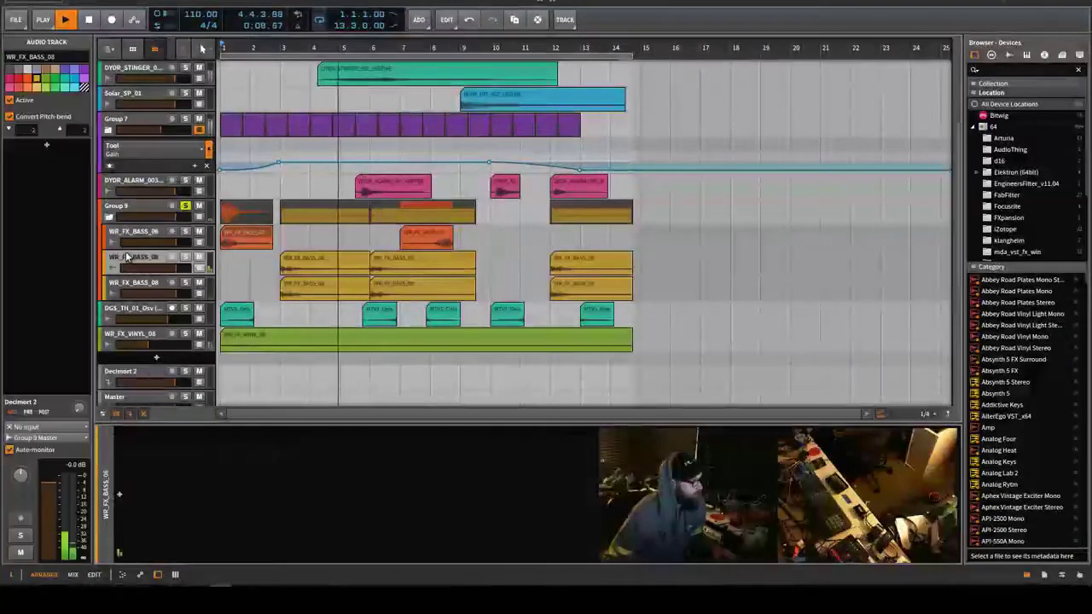
pyautogui.doubleClick(331, 408)
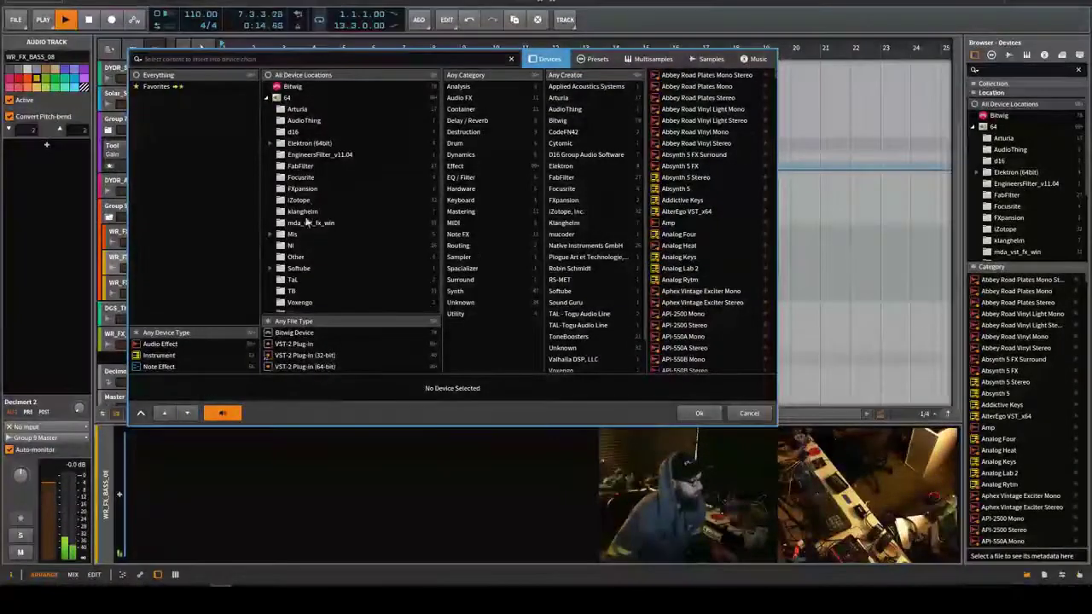
pyautogui.click(462, 177)
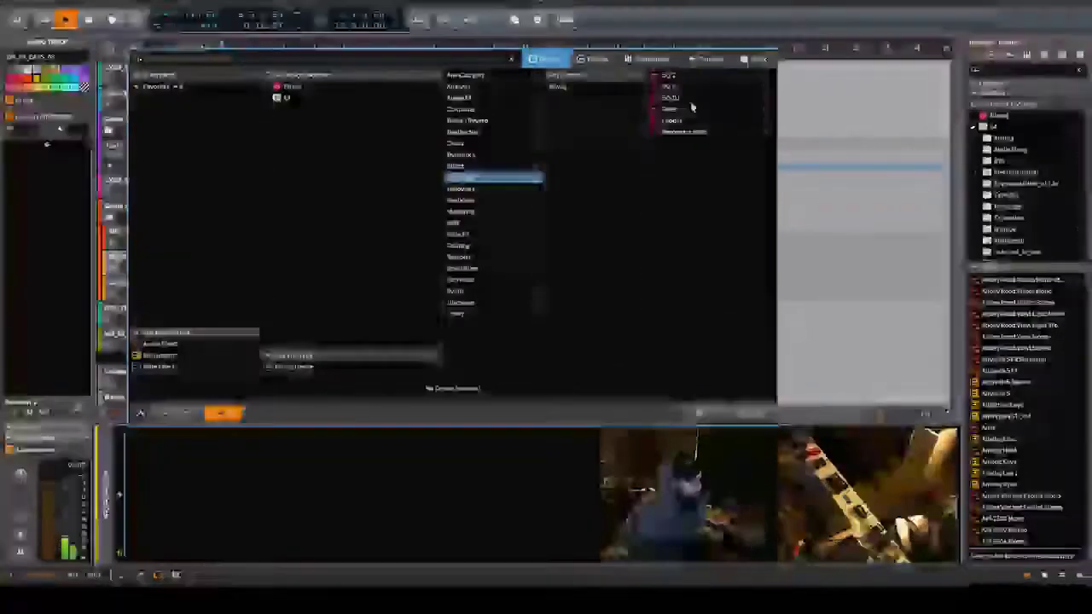
pyautogui.click(669, 87)
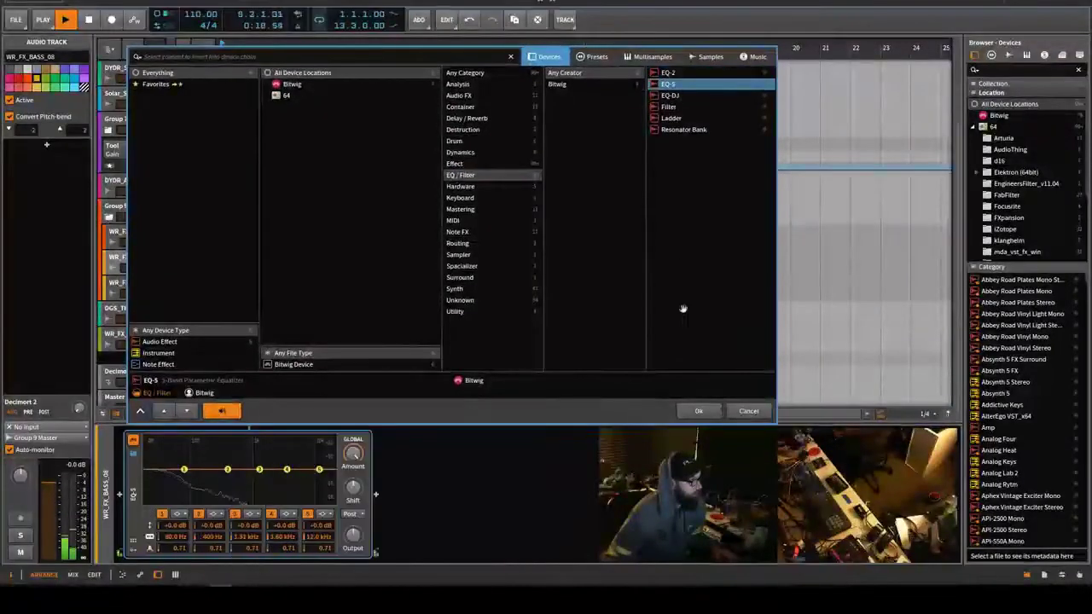
pyautogui.click(699, 413)
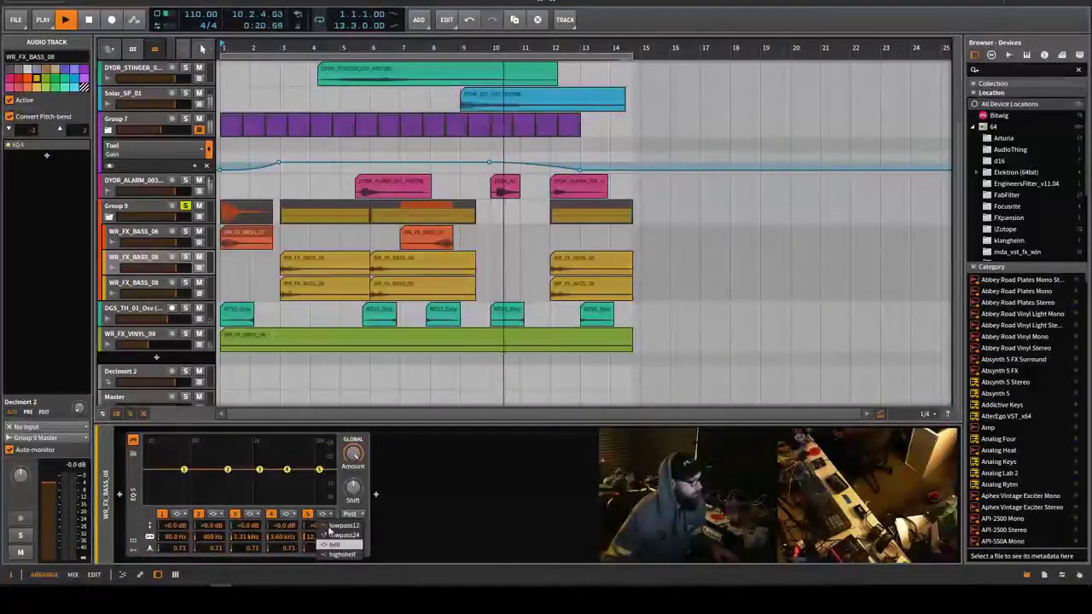
# Set band 5 of the WR_FX_BASS_08 EQ to lowpass24 with its cutoff at about 1.66 kHz.
pyautogui.click(321, 478)
pyautogui.click(324, 514)
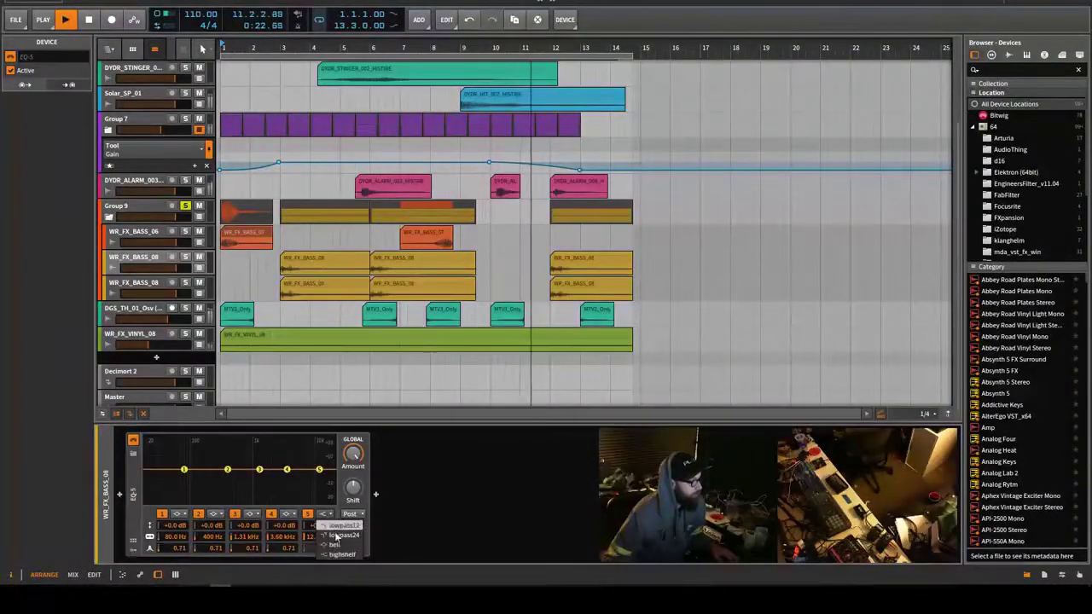
pyautogui.click(337, 539)
pyautogui.moveTo(319, 470); pyautogui.dragTo(266, 476)
# Restart playback and turn off solo on Group 9 to hear the filtered bass tracks in the full mix.
pyautogui.press('space')
pyautogui.press('space')
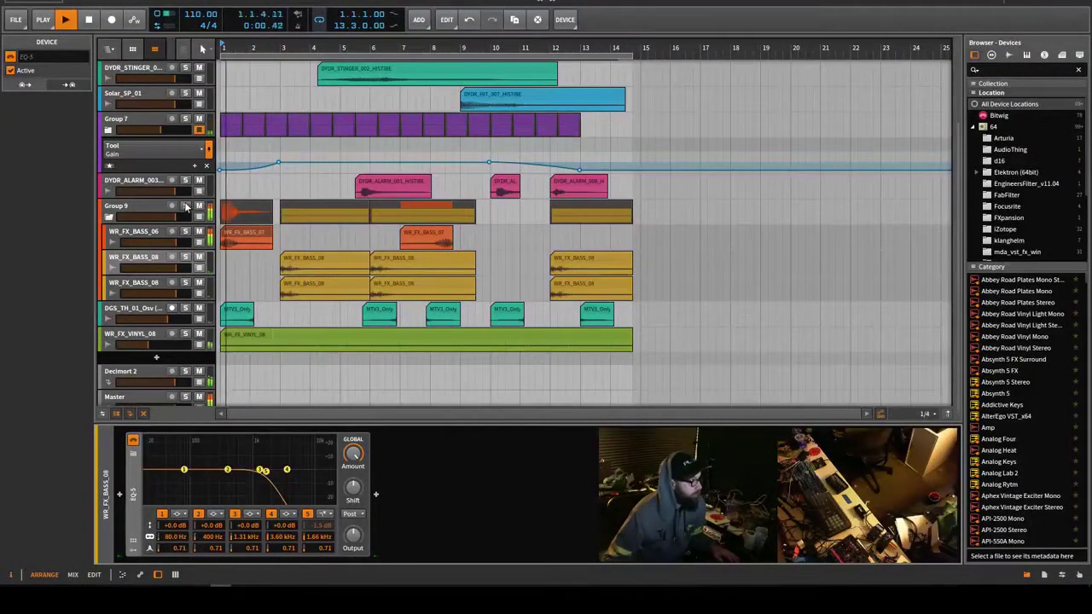
pyautogui.click(185, 206)
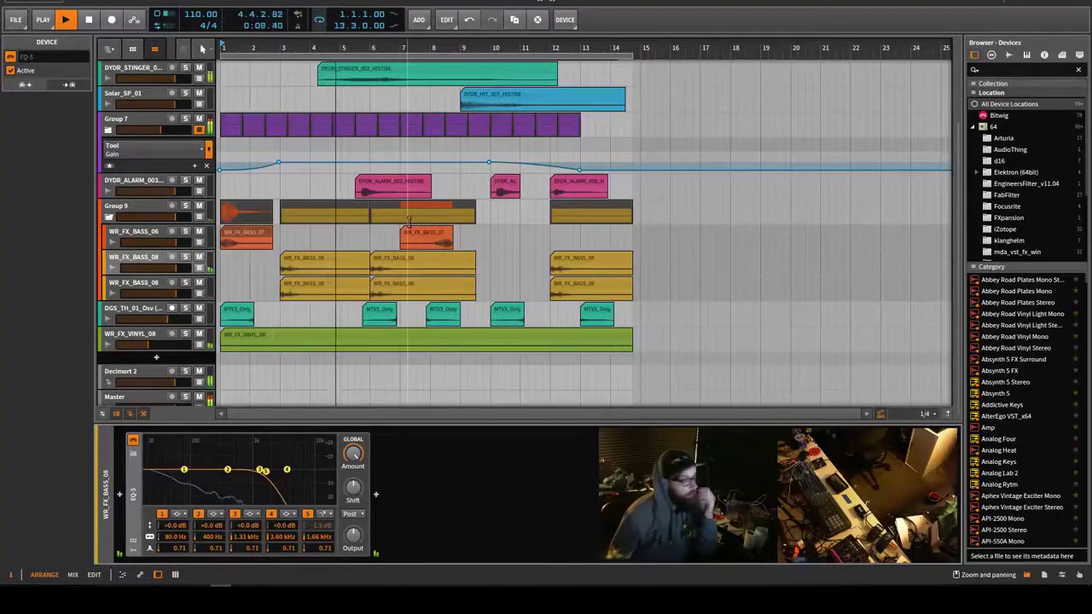
pyautogui.scroll(2, 406, 226)
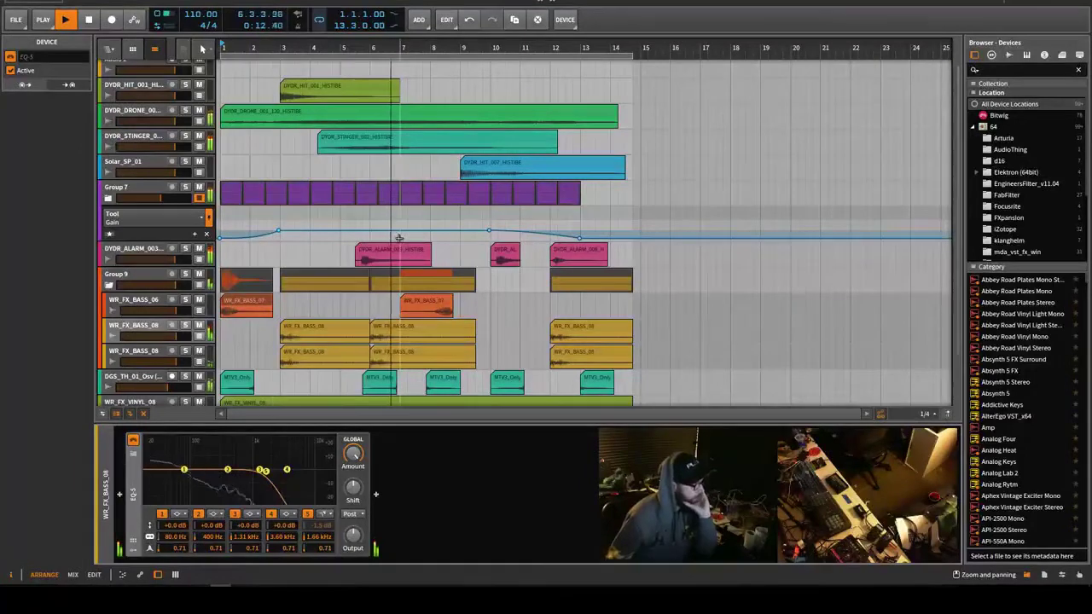
pyautogui.scroll(-1, 398, 241)
pyautogui.scroll(-1, 397, 242)
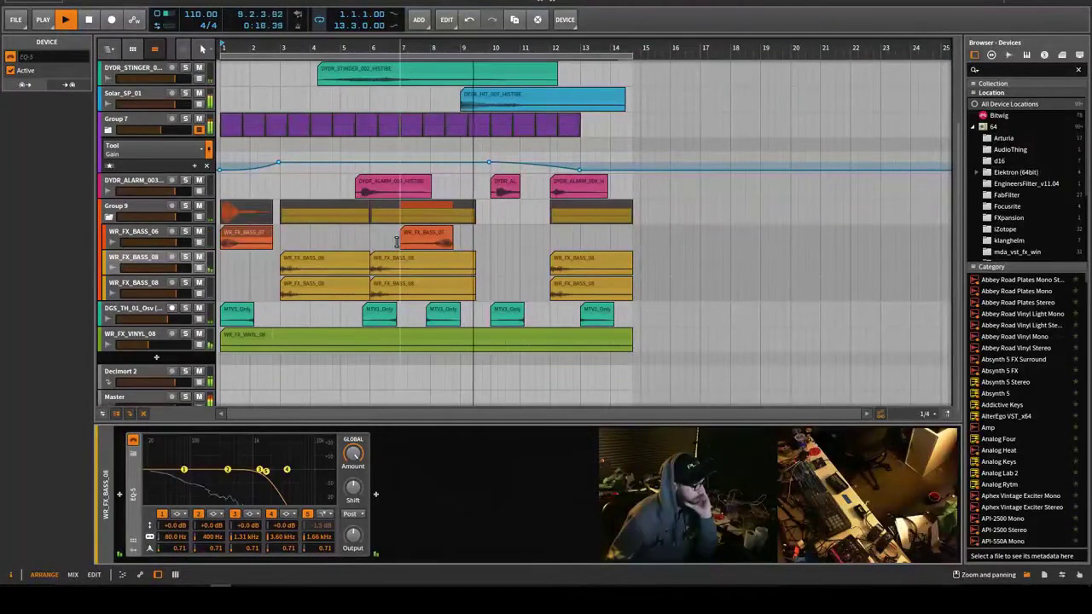
pyautogui.scroll(2, 396, 239)
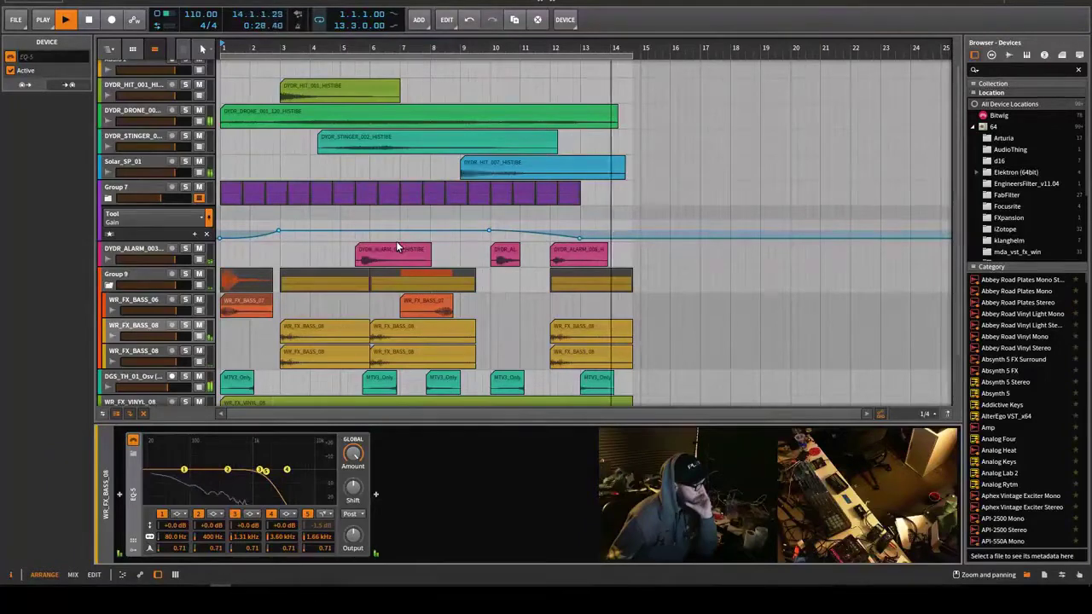
pyautogui.scroll(-3, 395, 248)
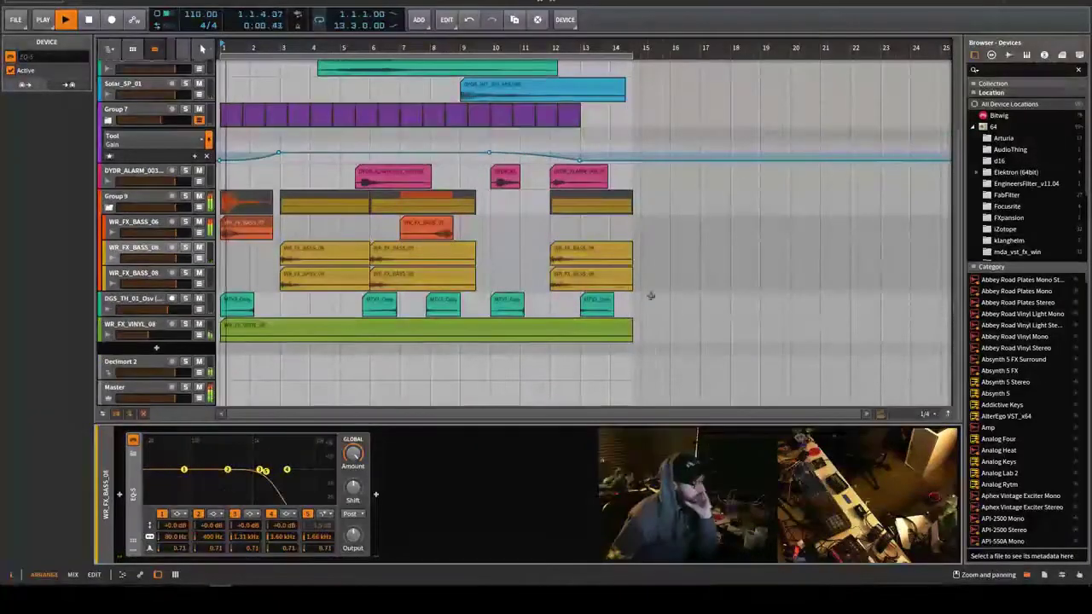
# Select the WR_FX_VINYL_08 clip and show the automation lane of its track.
pyautogui.click(256, 331)
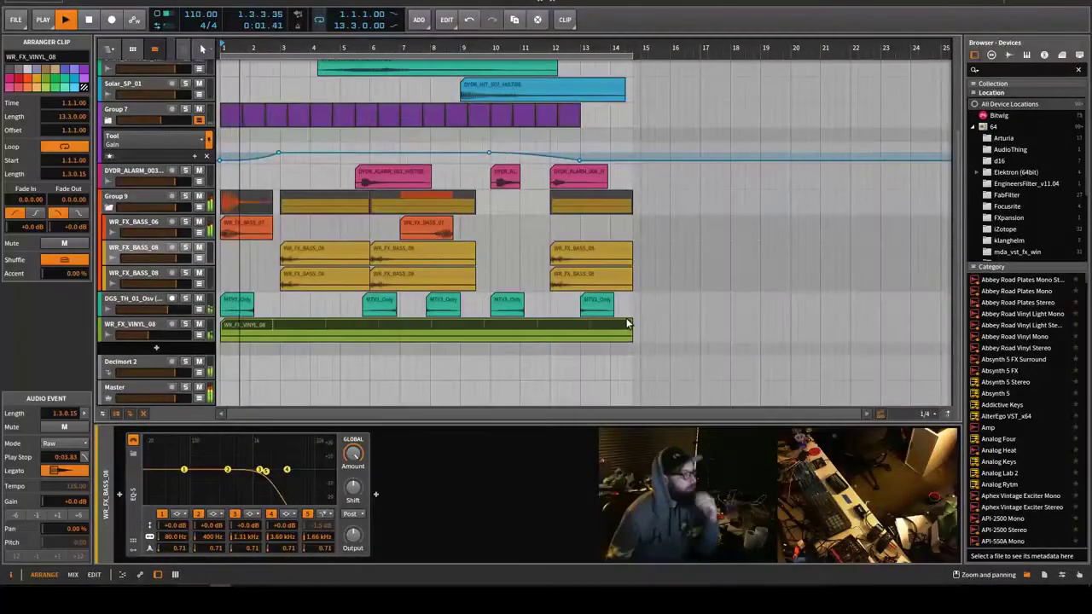
pyautogui.click(199, 336)
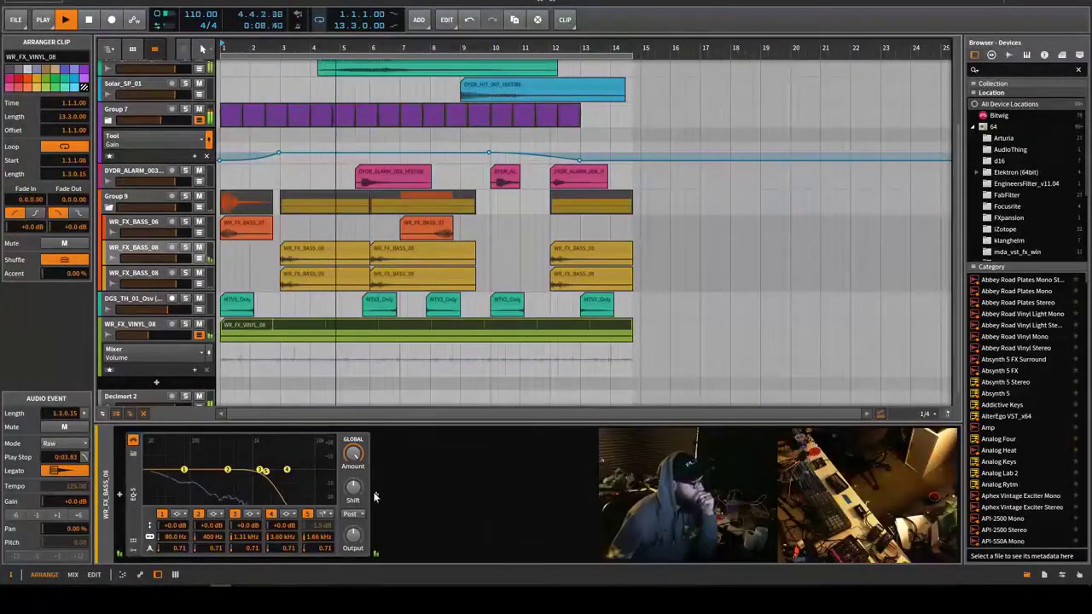
# Add a Tool utility device after the EQ-5 on the upper WR_FX_BASS_08 track.
pyautogui.click(375, 494)
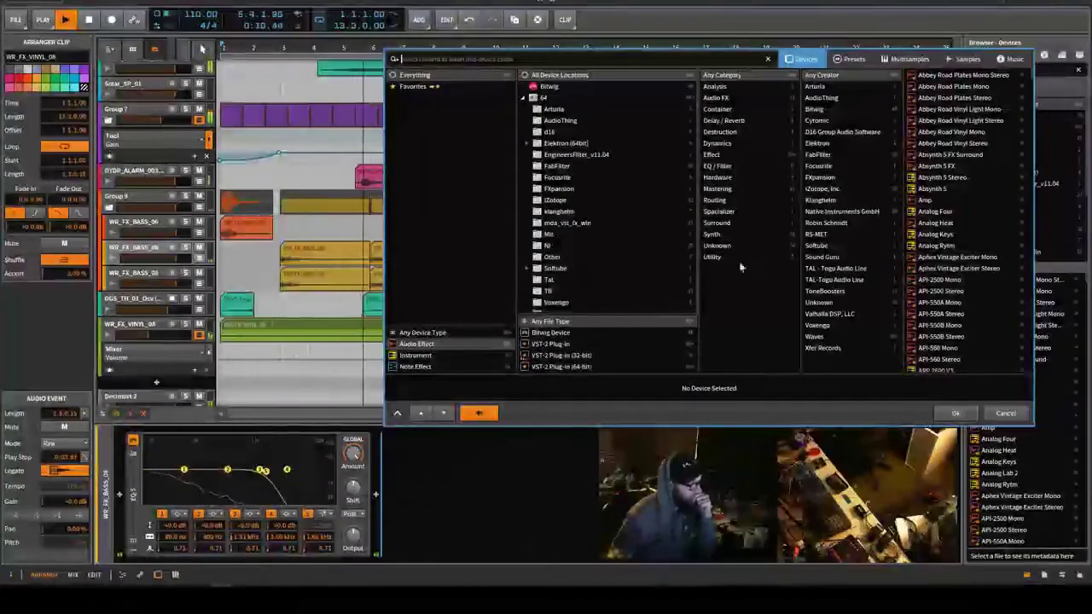
pyautogui.click(711, 257)
pyautogui.click(923, 108)
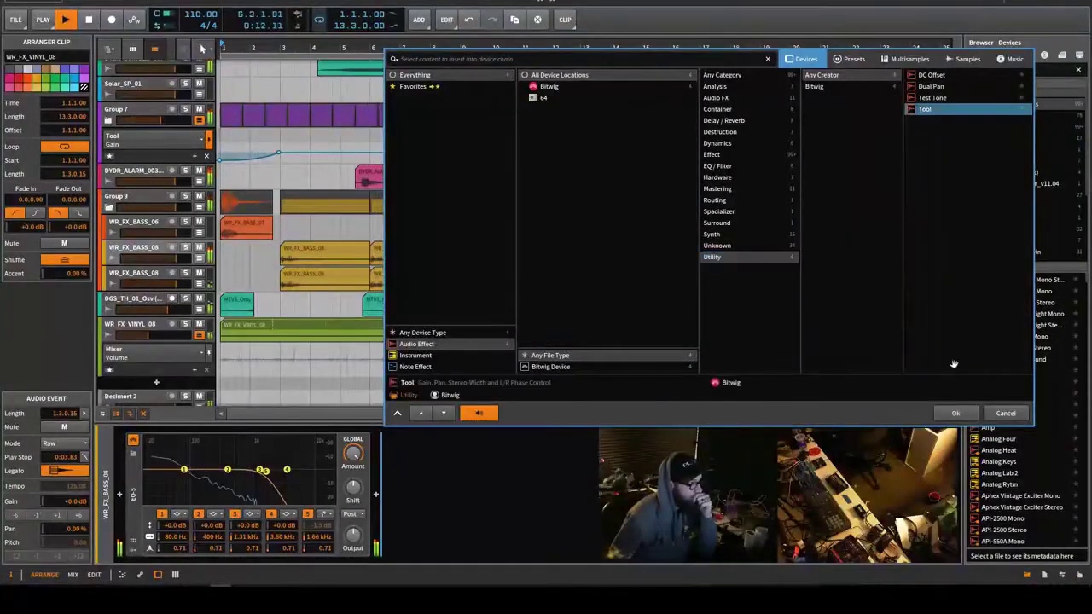
pyautogui.click(956, 413)
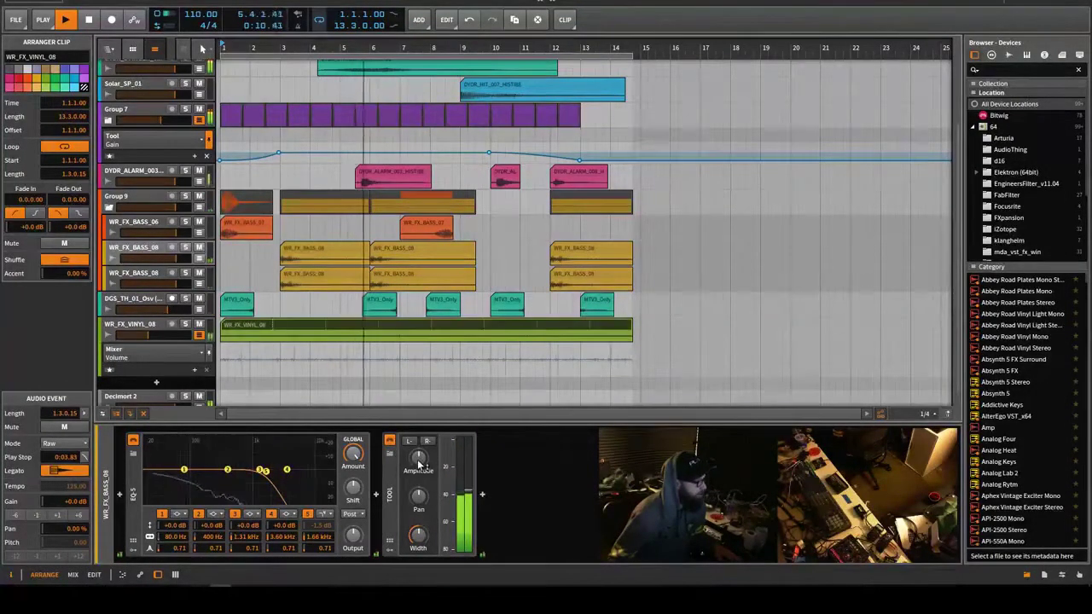
pyautogui.click(145, 353)
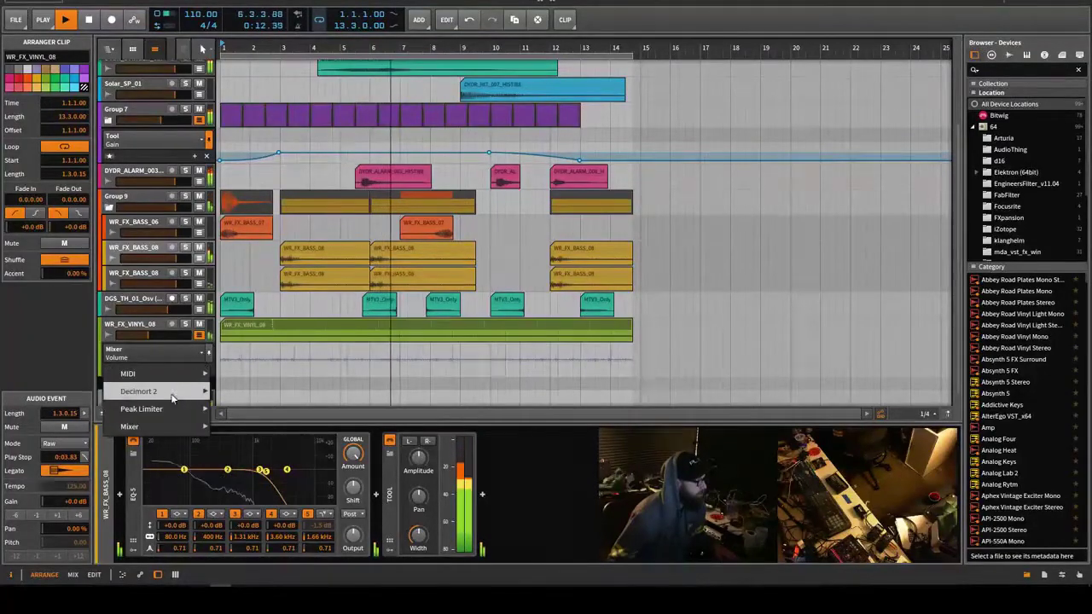
pyautogui.moveTo(162, 414)
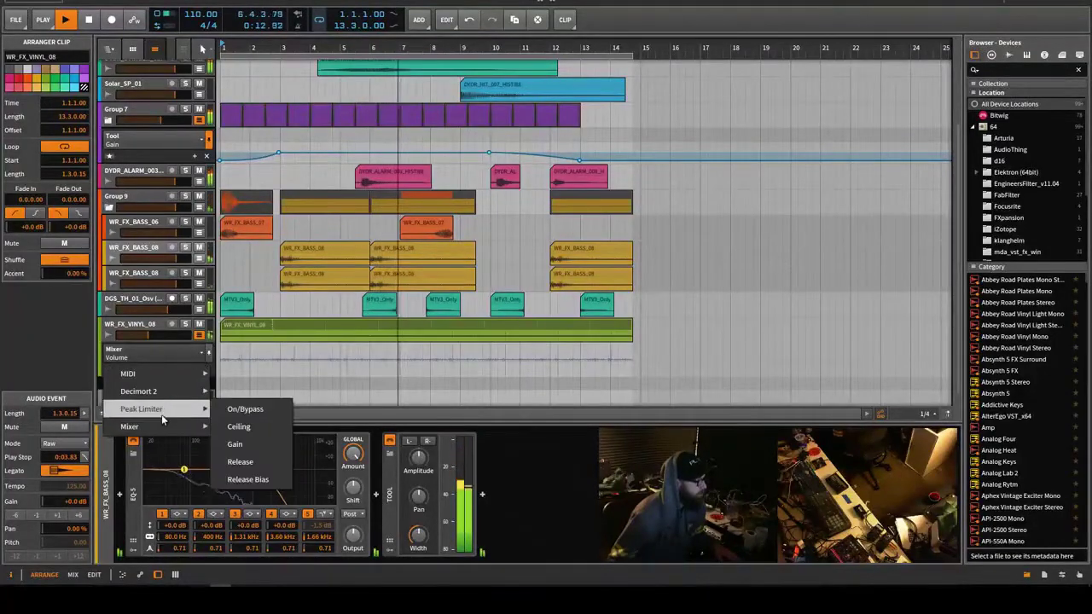
pyautogui.click(144, 354)
# Add a Tool utility device after the Peak Limiter on the WR_FX_VINYL_08 track.
pyautogui.click(124, 332)
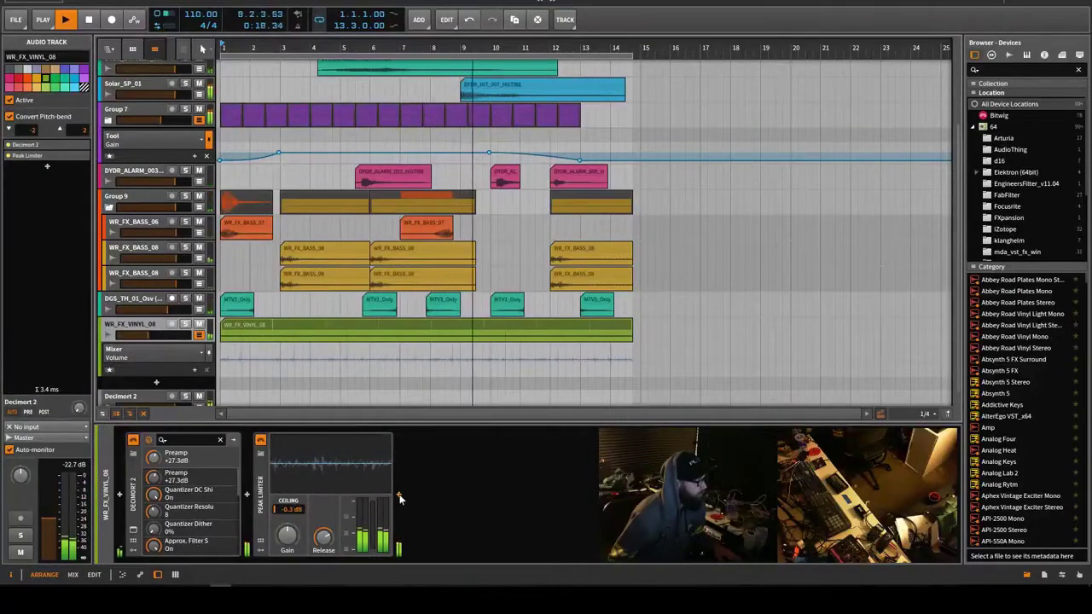
pyautogui.click(398, 493)
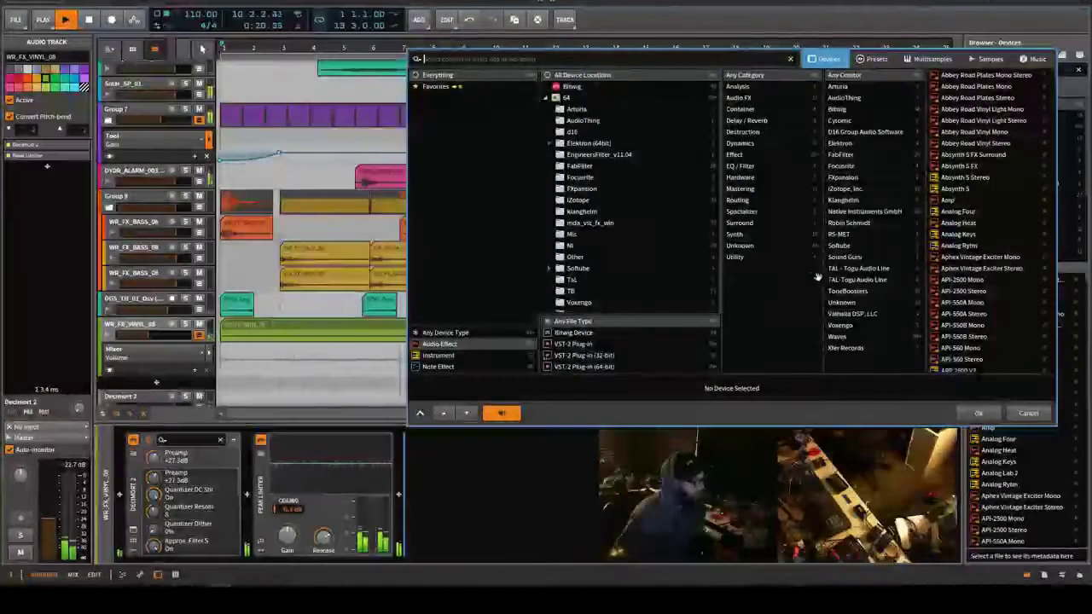
pyautogui.click(746, 257)
pyautogui.click(947, 108)
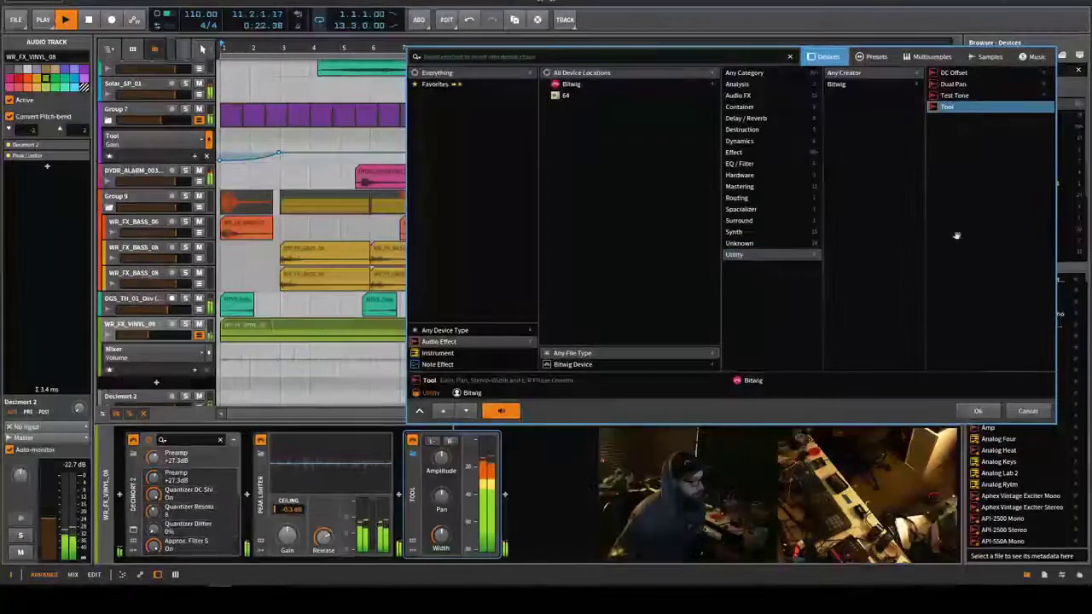
pyautogui.click(975, 411)
# Automate the vinyl track's Tool gain to fade down from +0.0 dB at about bar 12 to the end of its clip.
pyautogui.click(441, 460)
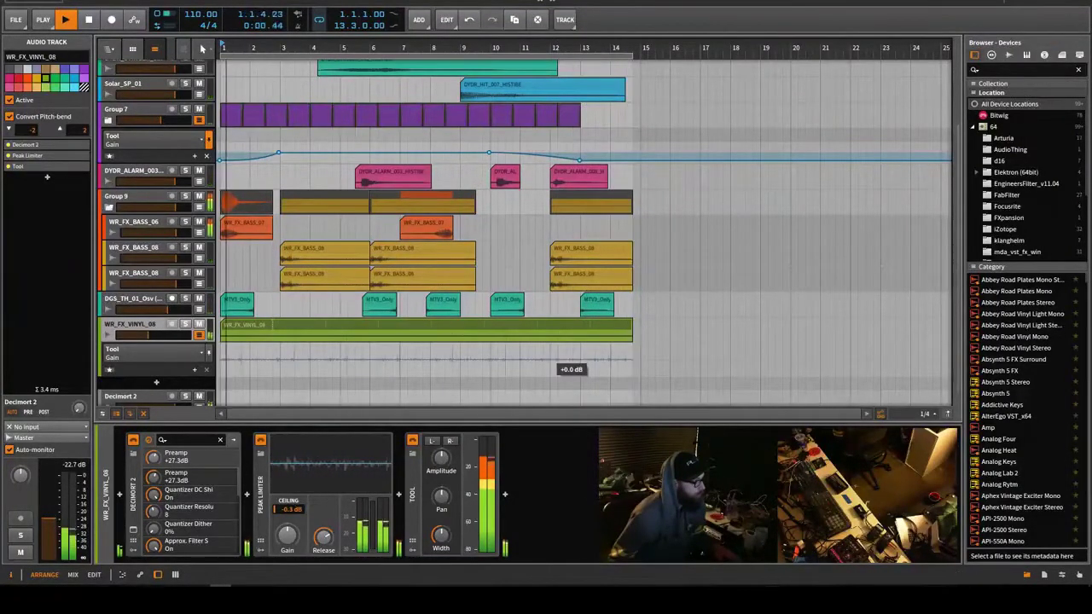
pyautogui.click(549, 359)
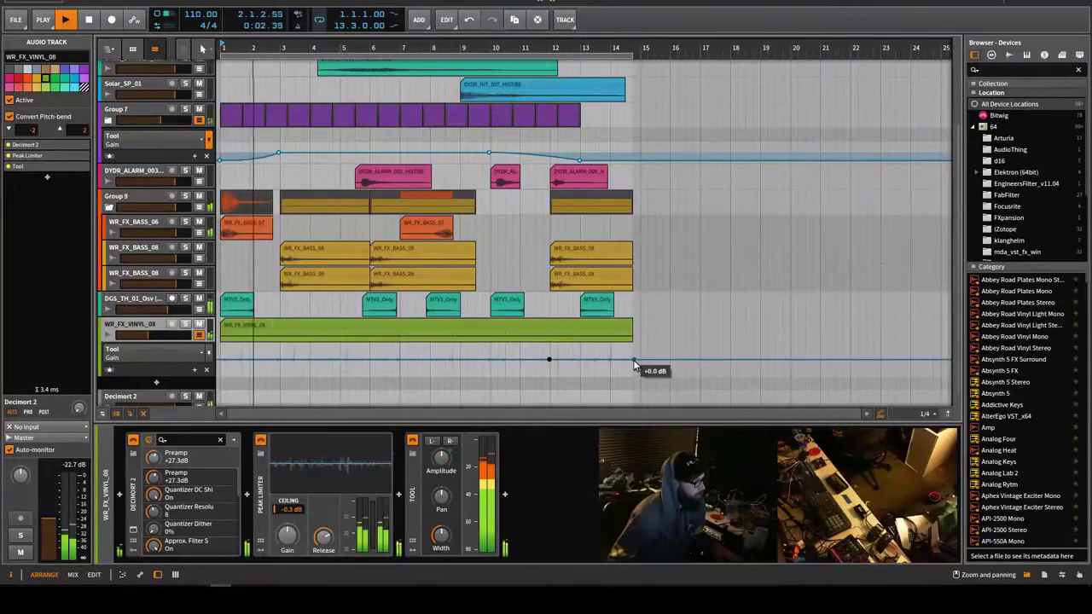
pyautogui.moveTo(631, 361); pyautogui.dragTo(631, 374)
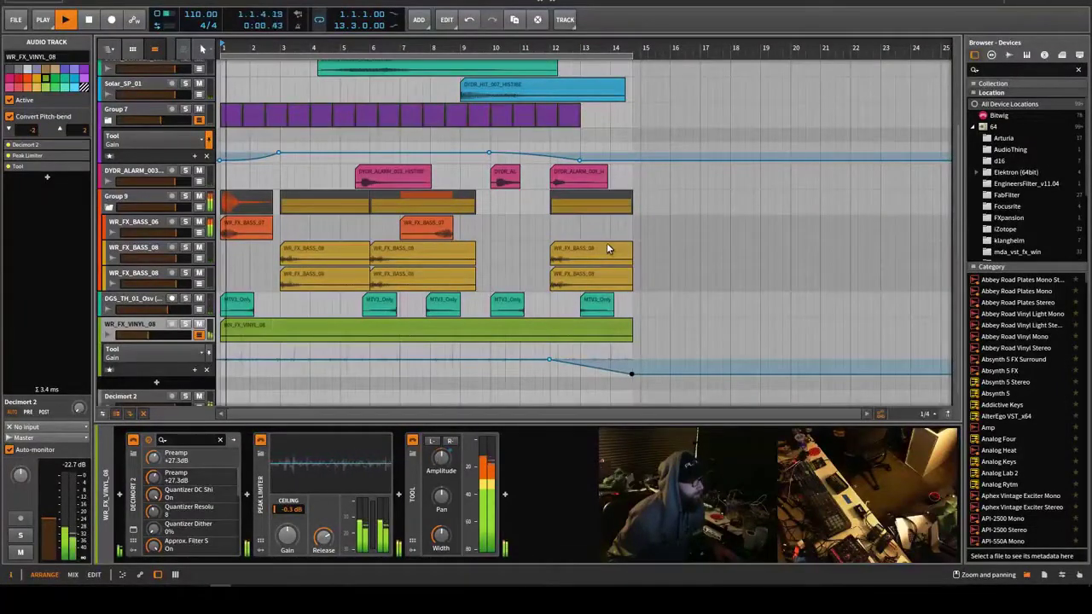
# Collapse Group 9 and rename it Bass Hits.
pyautogui.click(624, 202)
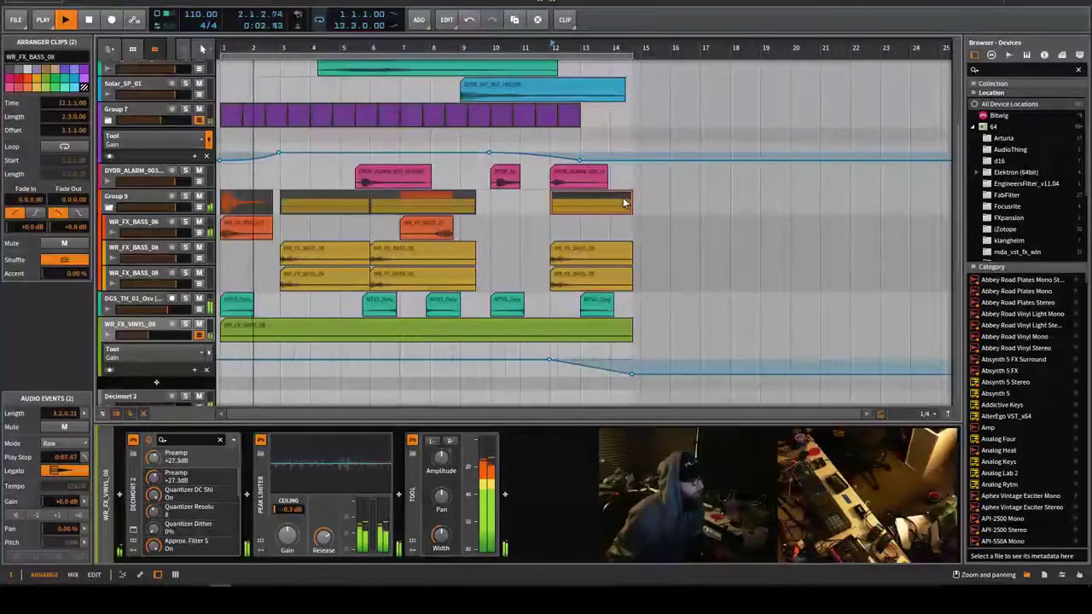
pyautogui.click(110, 208)
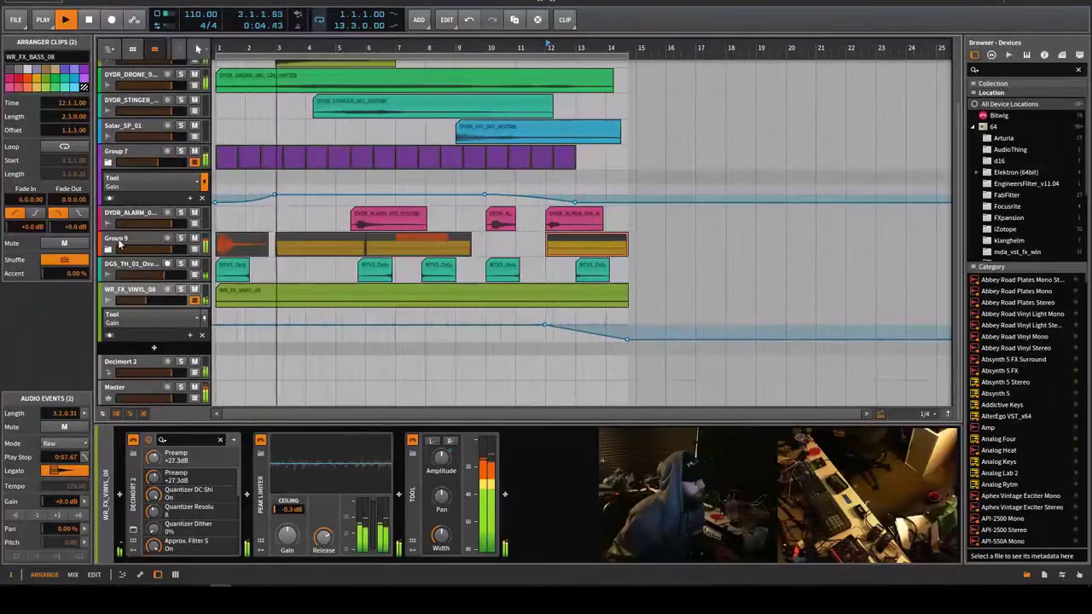
pyautogui.rightClick(121, 241)
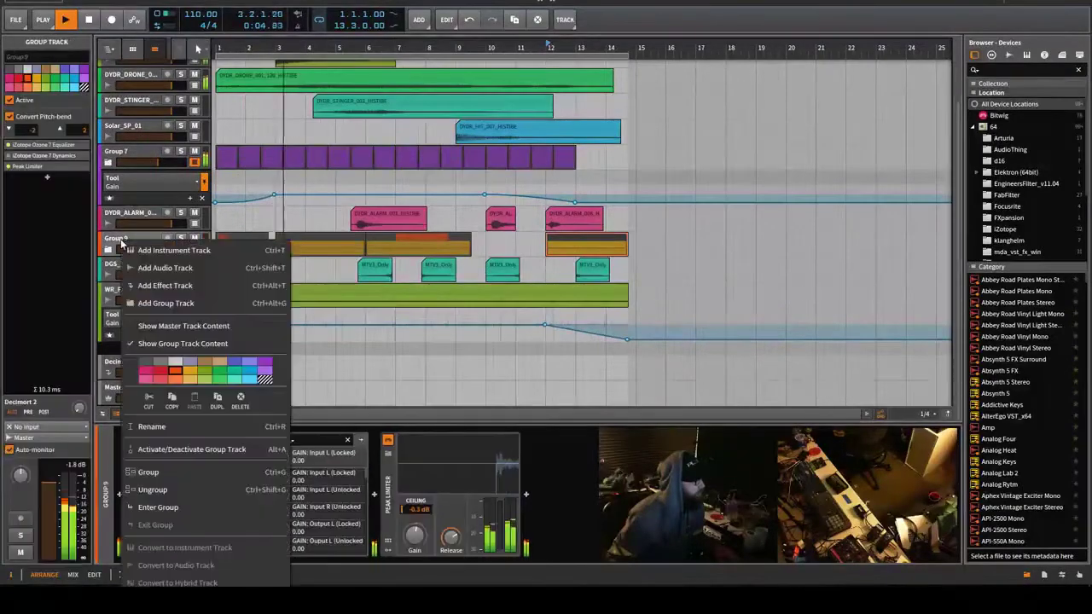
pyautogui.click(173, 429)
pyautogui.write('Ba')
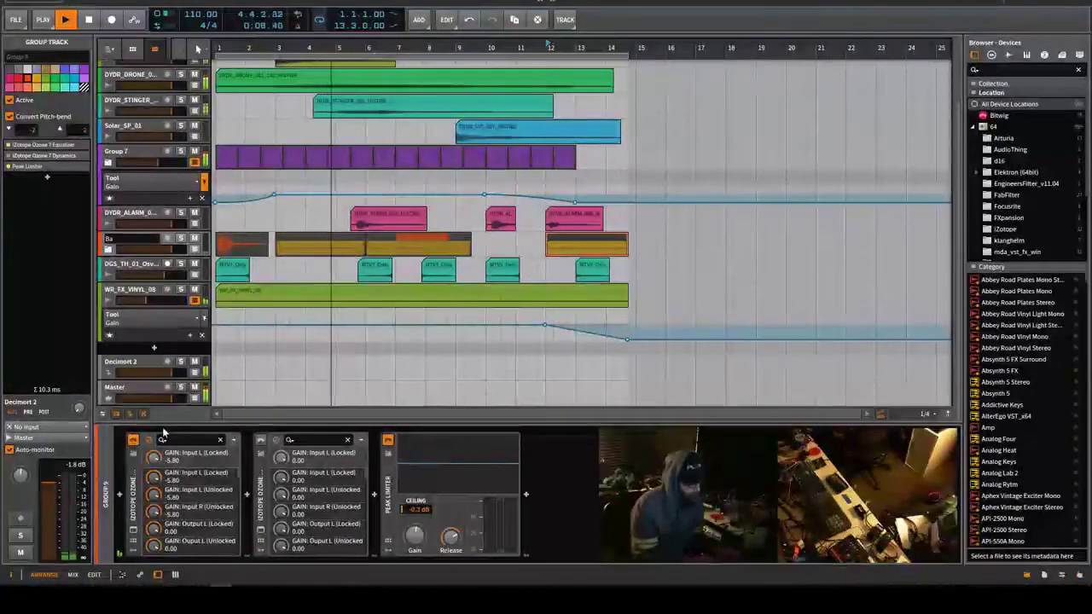
pyautogui.write('ss Hits')
pyautogui.press('Return')
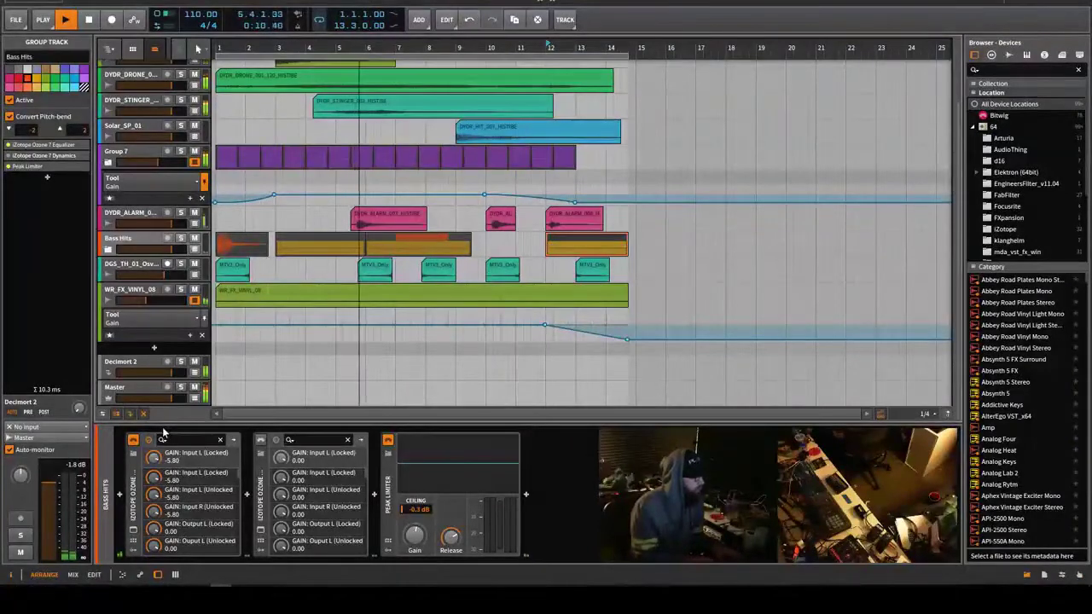
# Add a Tool utility device after the Peak Limiter on the Bass Hits group.
pyautogui.click(526, 493)
pyautogui.click(763, 257)
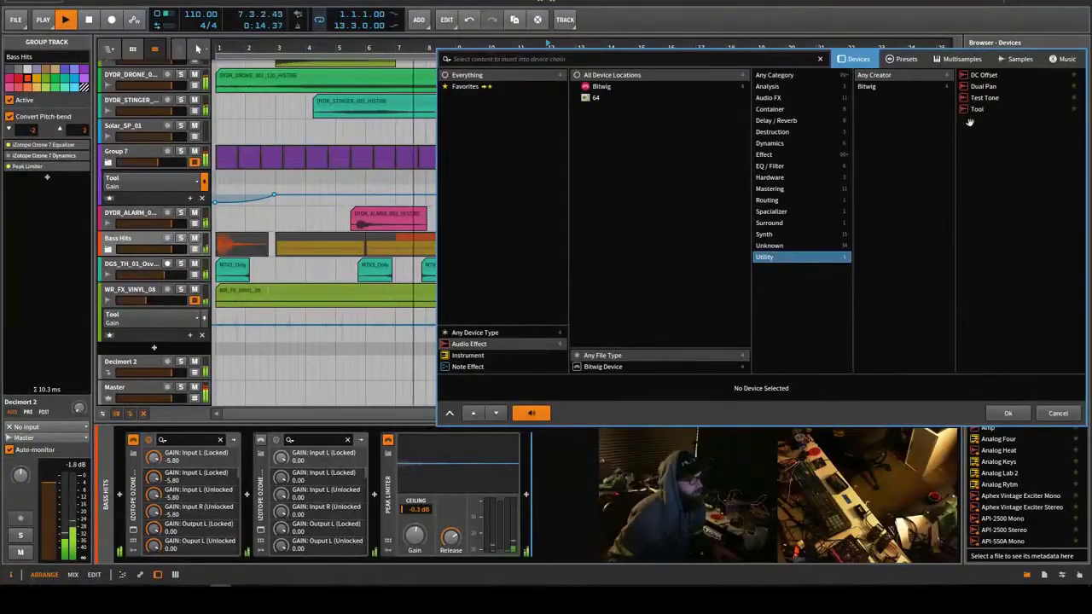
pyautogui.click(976, 107)
pyautogui.click(995, 413)
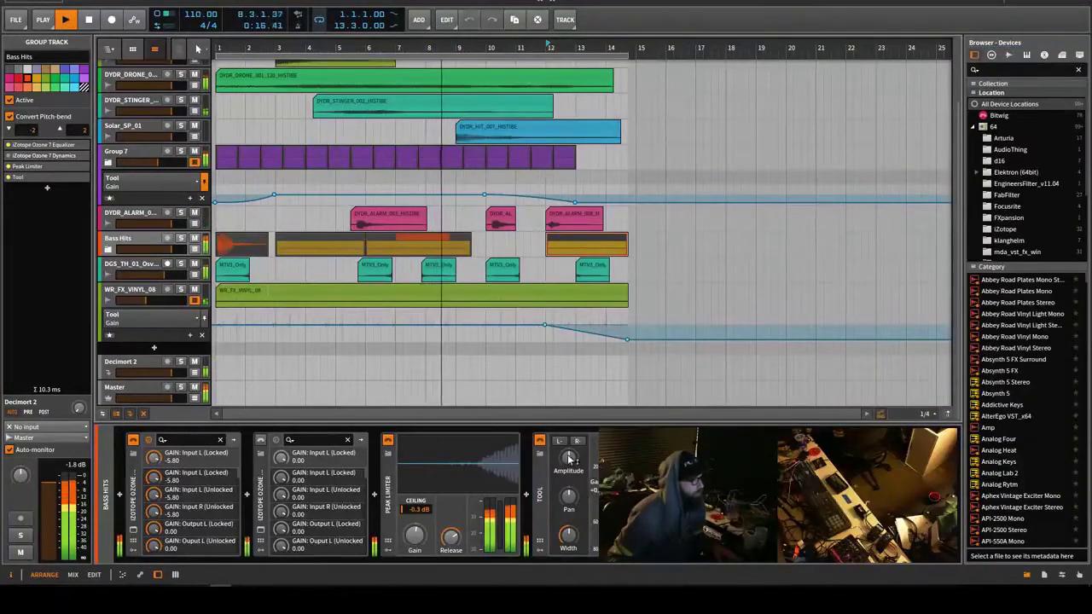
# Automate the Bass Hits Tool gain to fade from +0.0 dB at about bar 13 to -36.0 dB at about 14.3.
pyautogui.click(194, 250)
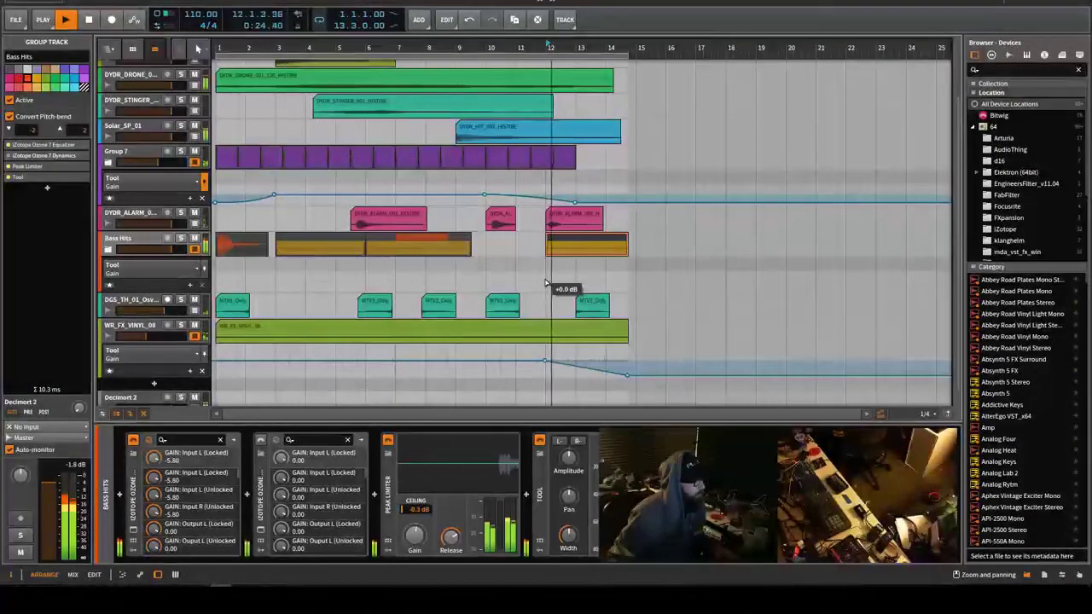
pyautogui.click(574, 283)
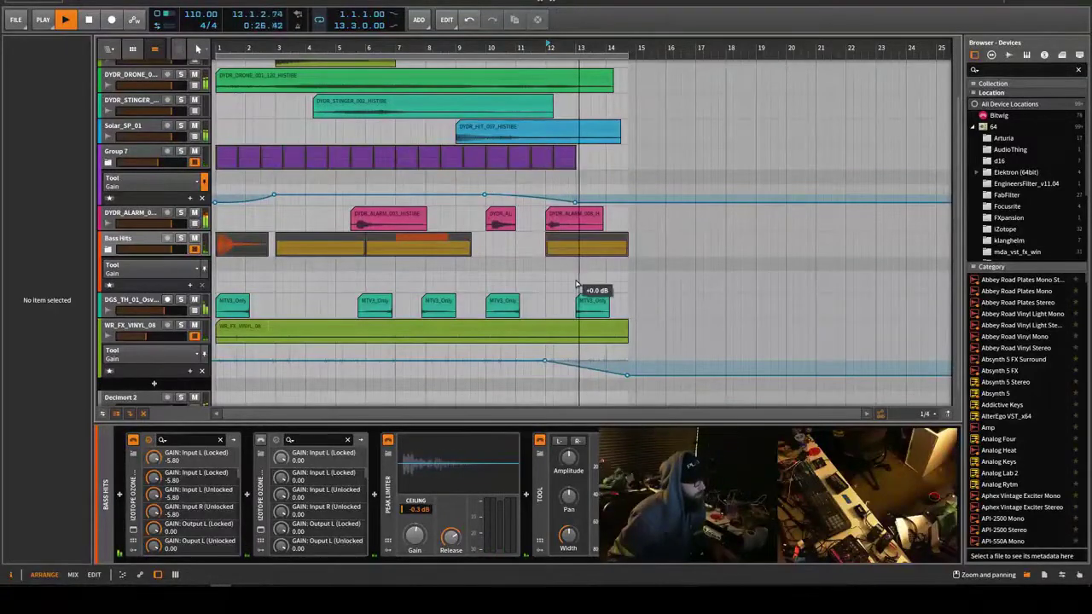
pyautogui.moveTo(607, 288); pyautogui.dragTo(619, 290)
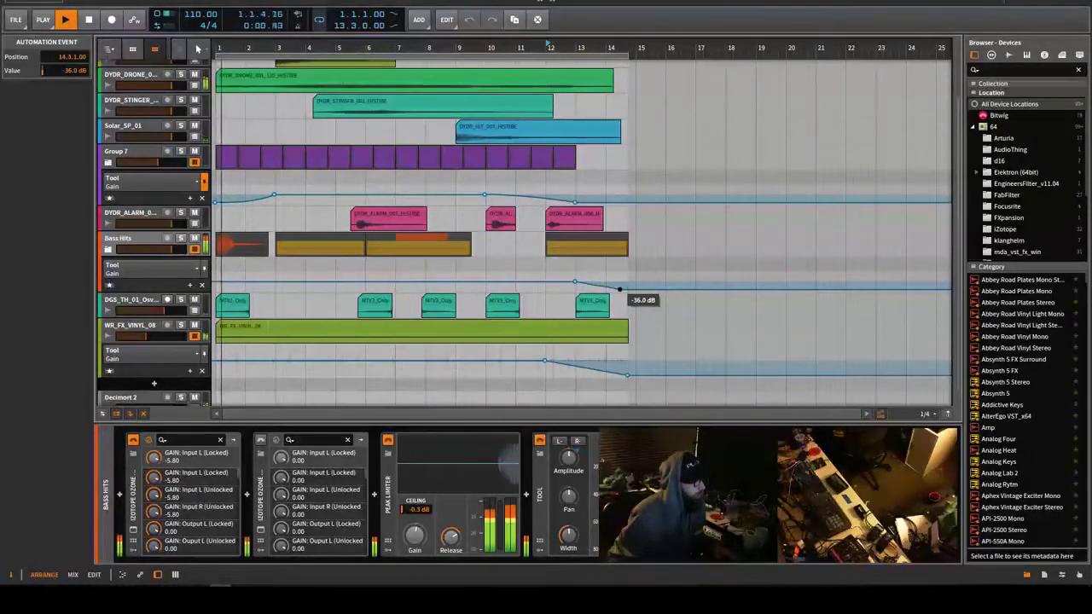
# Move the end points of the Bass Hits and vinyl gain fades to 14.3.4.00, just before the clips end.
pyautogui.scroll(5, 619, 290)
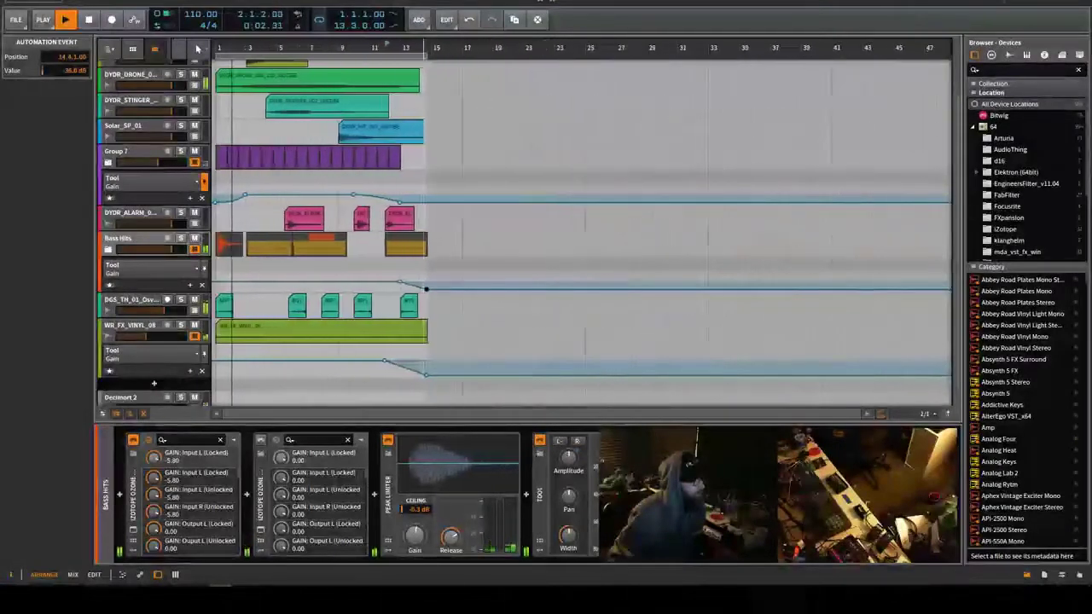
pyautogui.scroll(2, 665, 291)
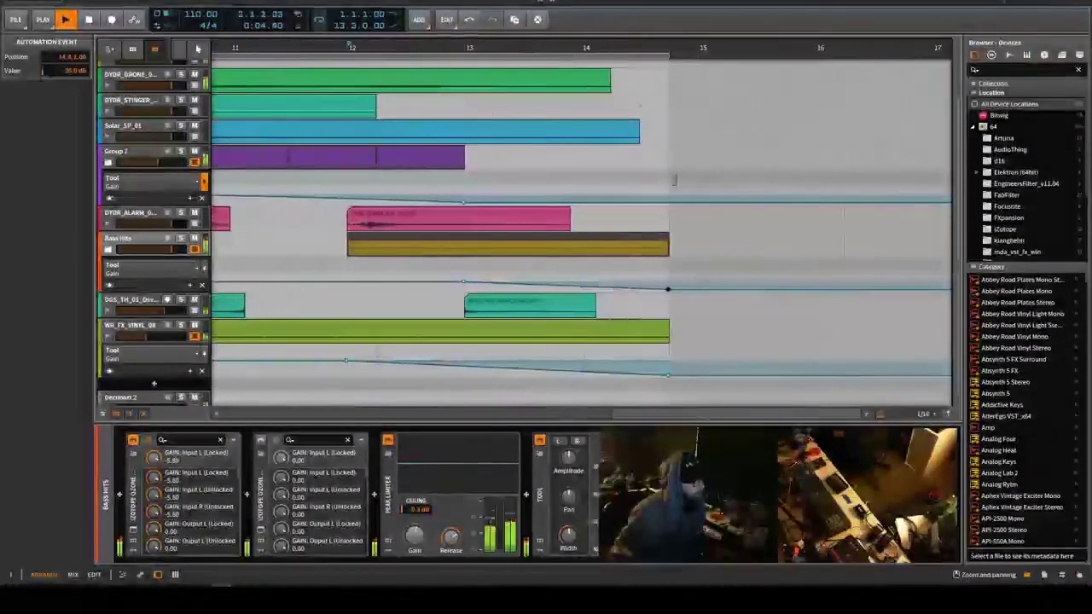
pyautogui.moveTo(668, 290); pyautogui.dragTo(661, 290)
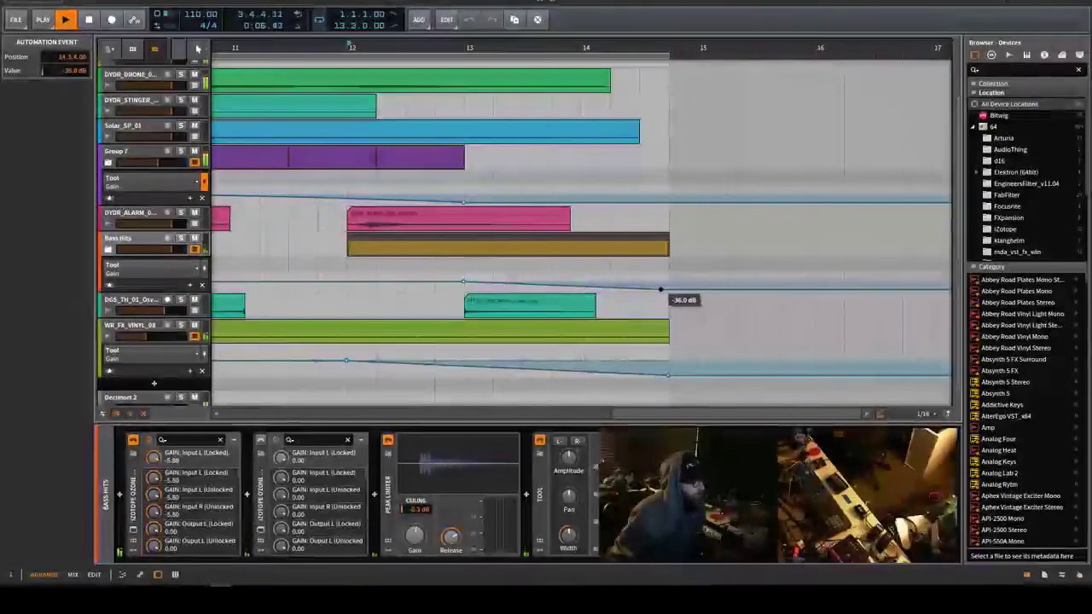
pyautogui.click(668, 376)
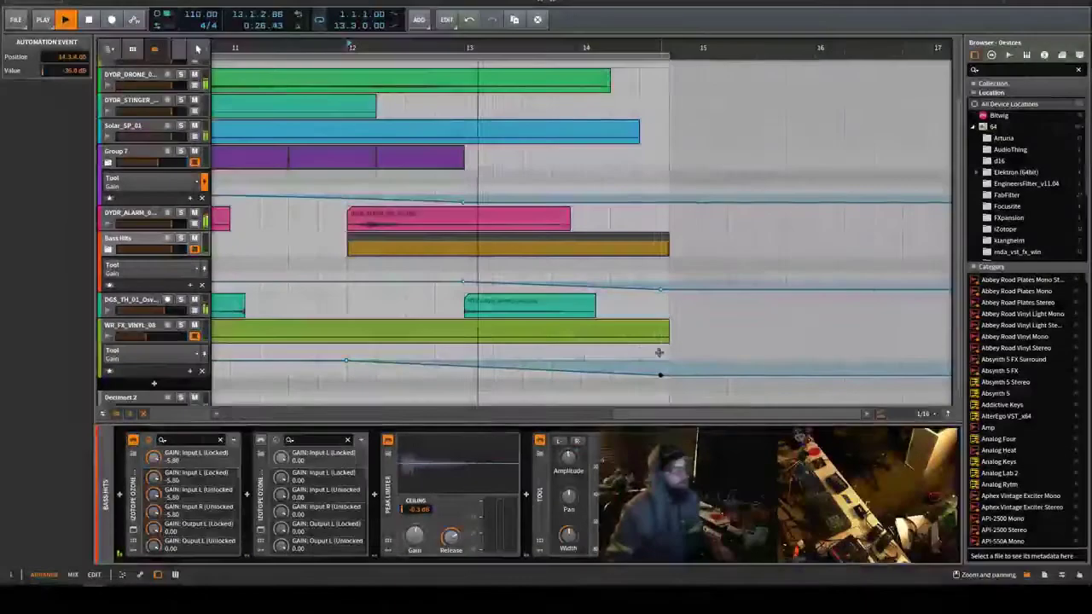
pyautogui.scroll(-3, 514, 273)
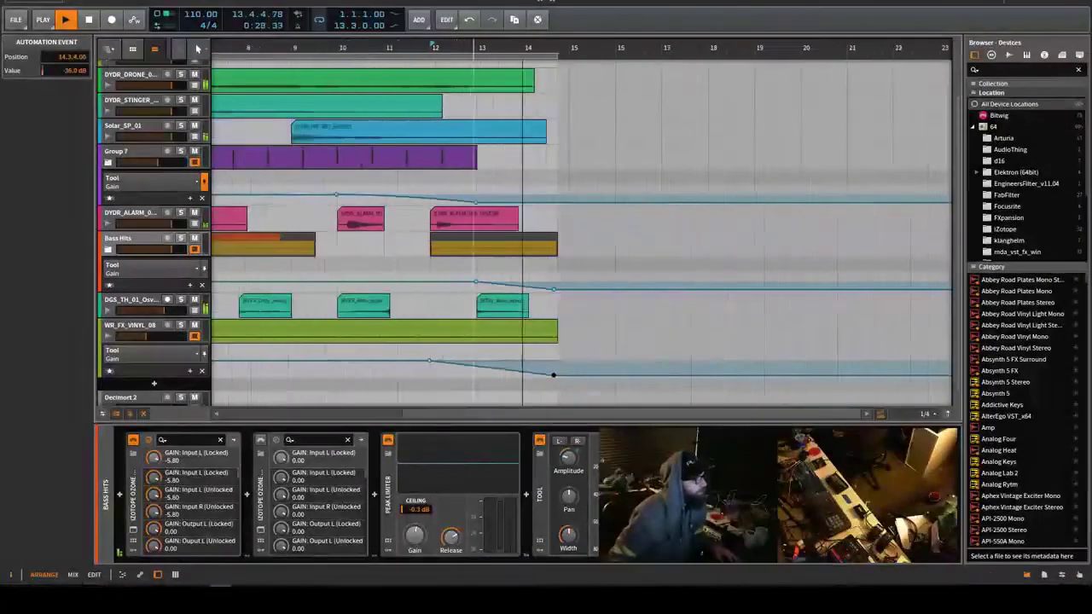
pyautogui.scroll(-5, 298, 62)
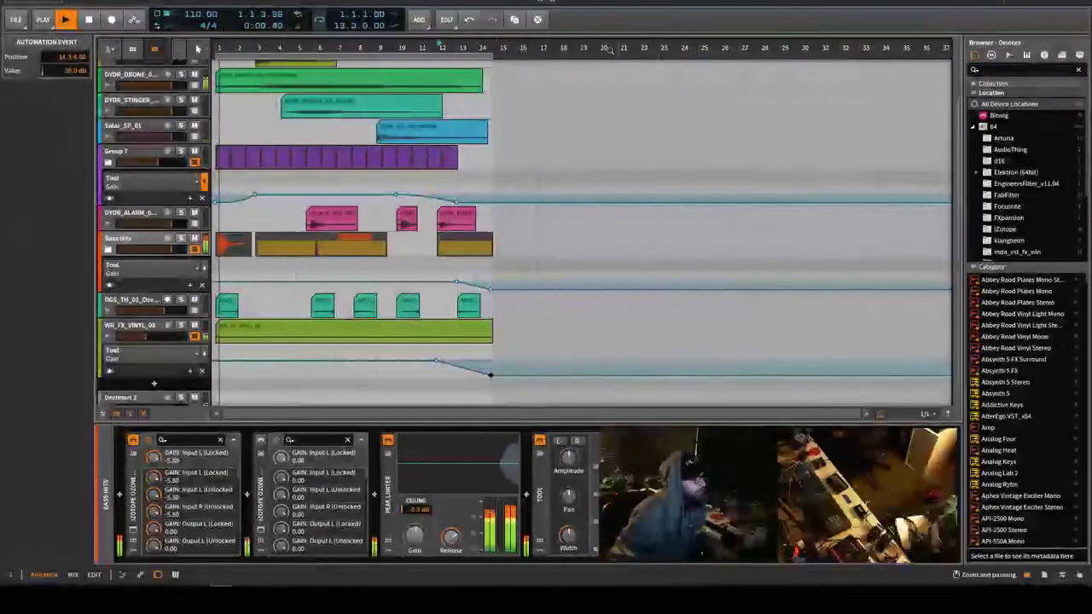
pyautogui.scroll(2, 267, 73)
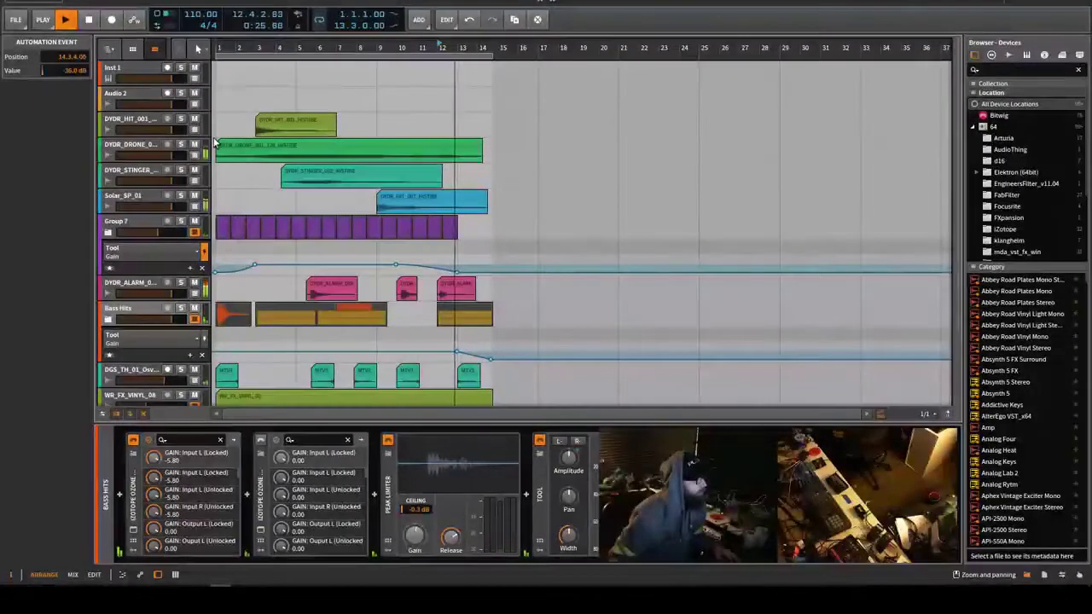
pyautogui.doubleClick(225, 123)
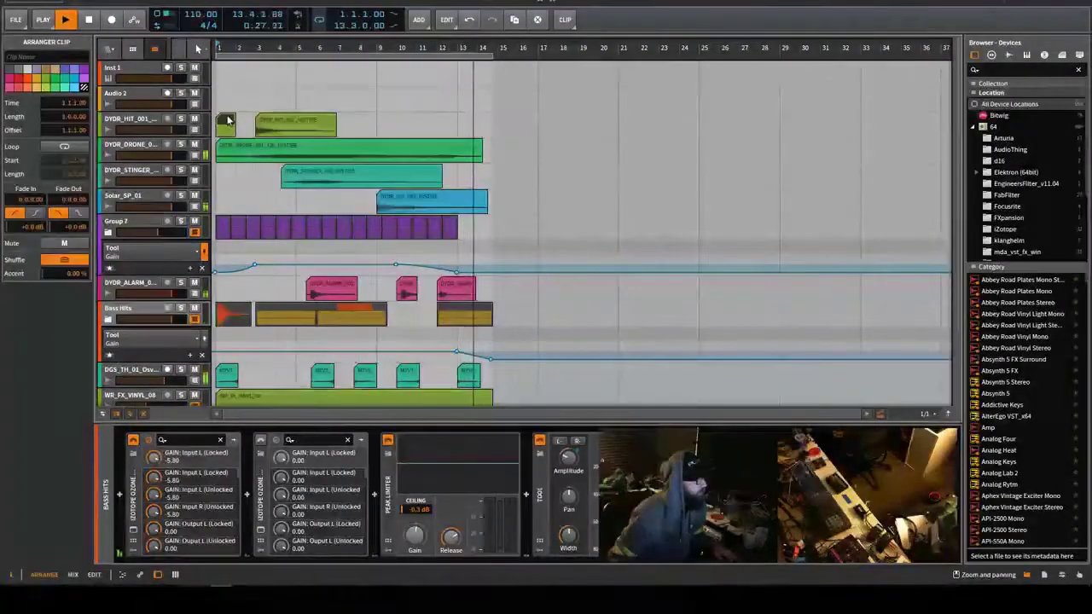
pyautogui.press('Delete')
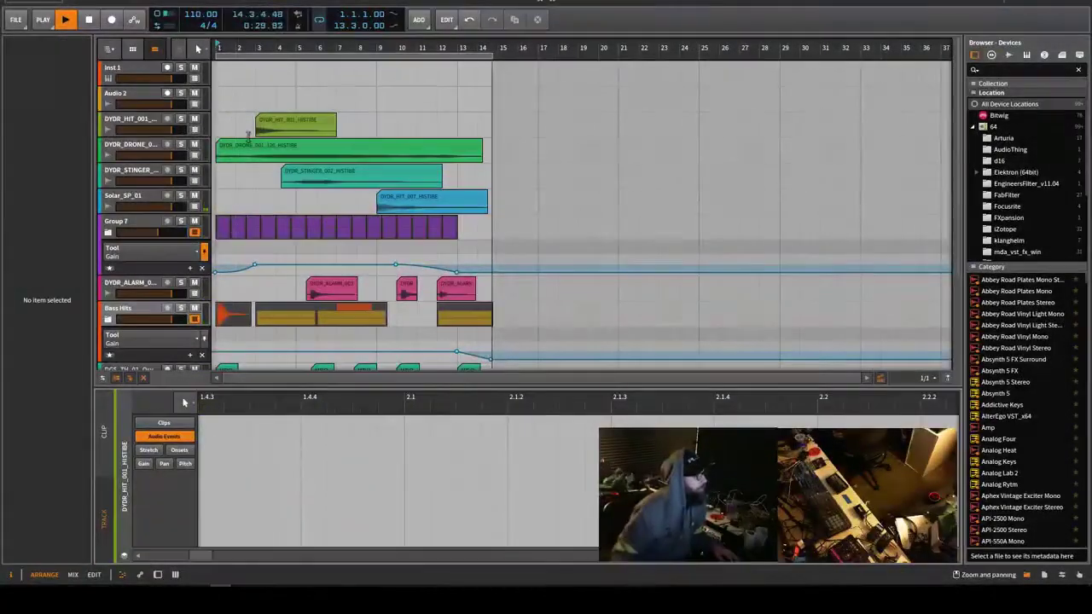
# Solo the DYDR_DRONE track and restart playback from the beginning.
pyautogui.scroll(-1, 232, 115)
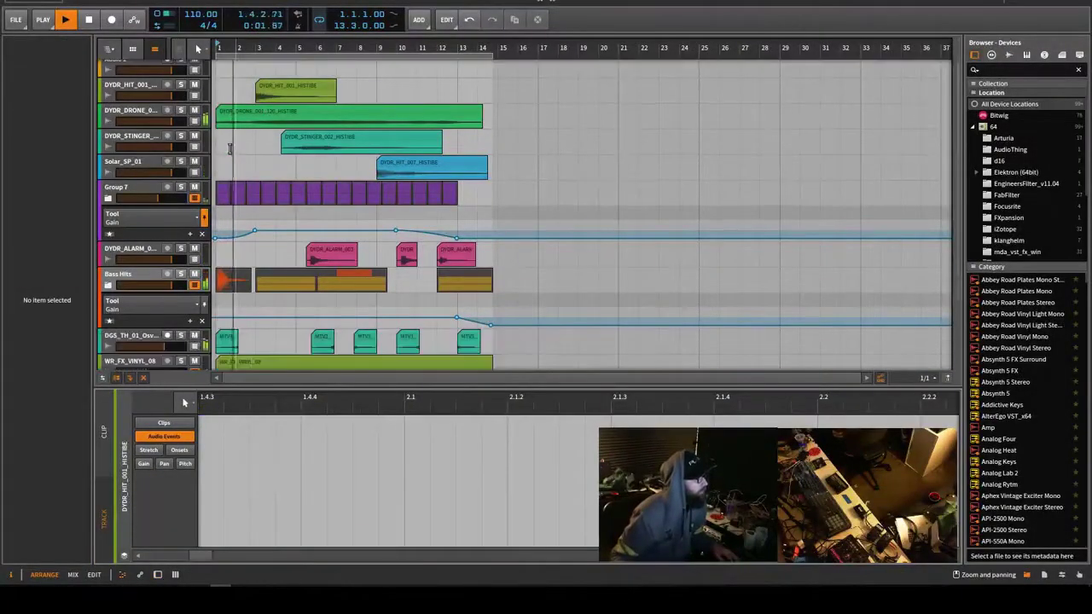
pyautogui.click(181, 111)
pyautogui.press('space')
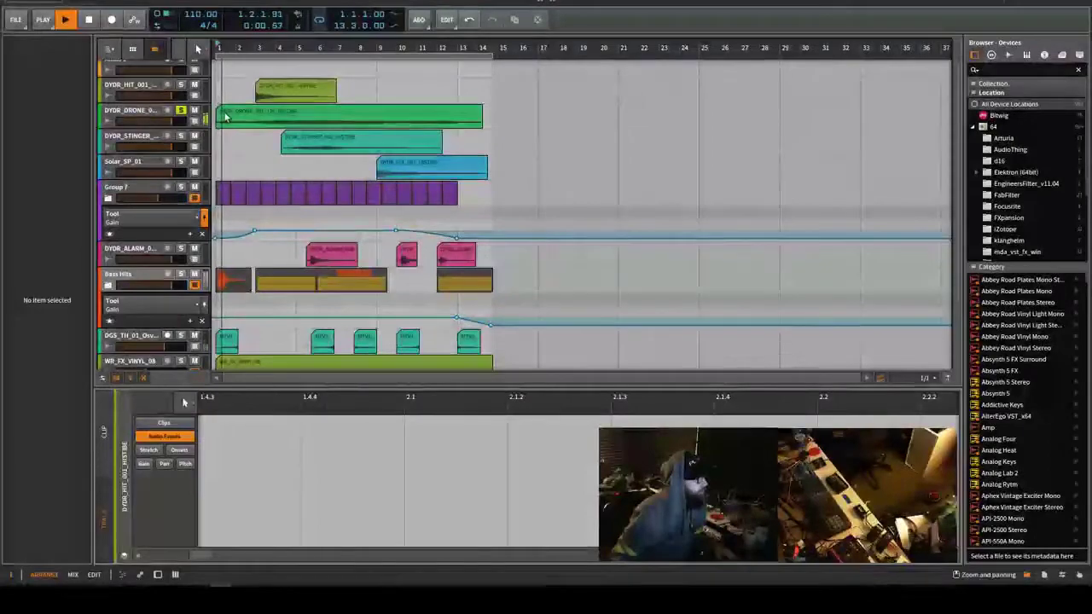
# Select the drone clip, bring back the Bass Hits device chain and open its iZotope Ozone 7 Equalizer window.
pyautogui.click(226, 117)
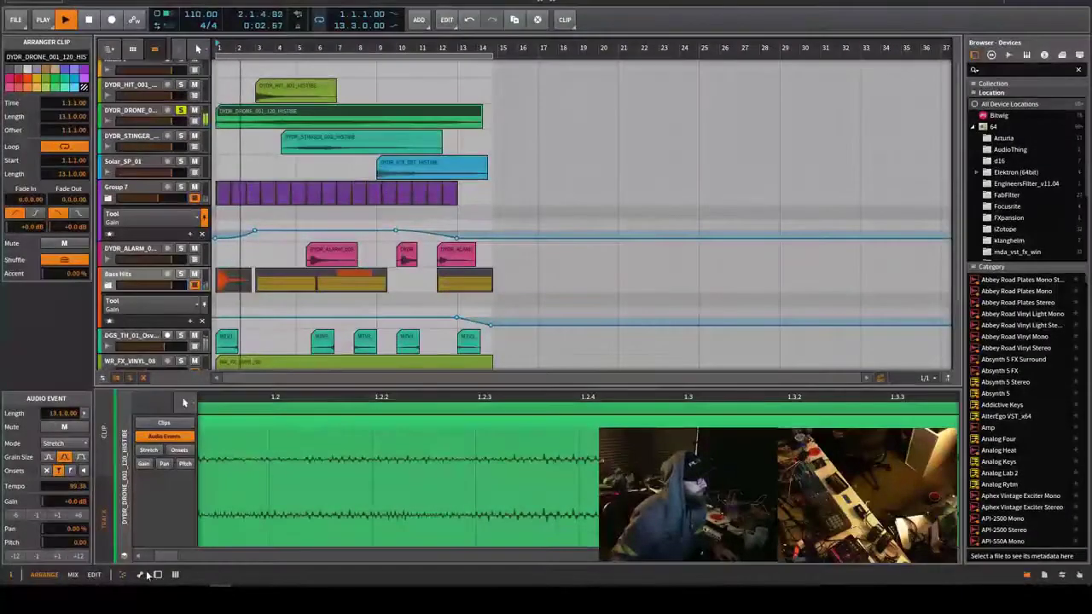
pyautogui.click(157, 574)
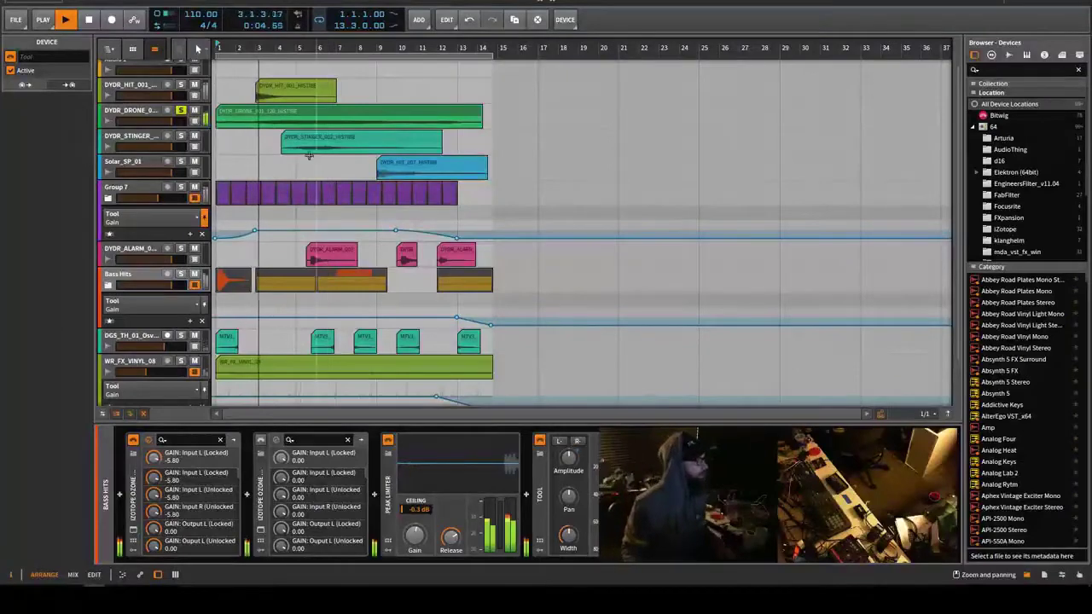
pyautogui.scroll(1, 284, 156)
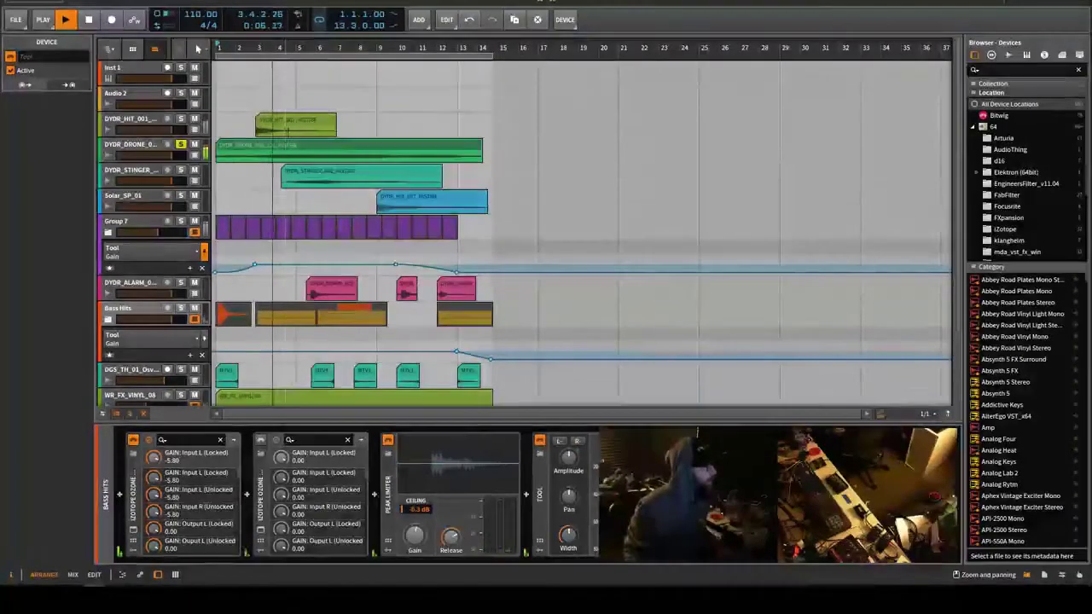
pyautogui.click(248, 153)
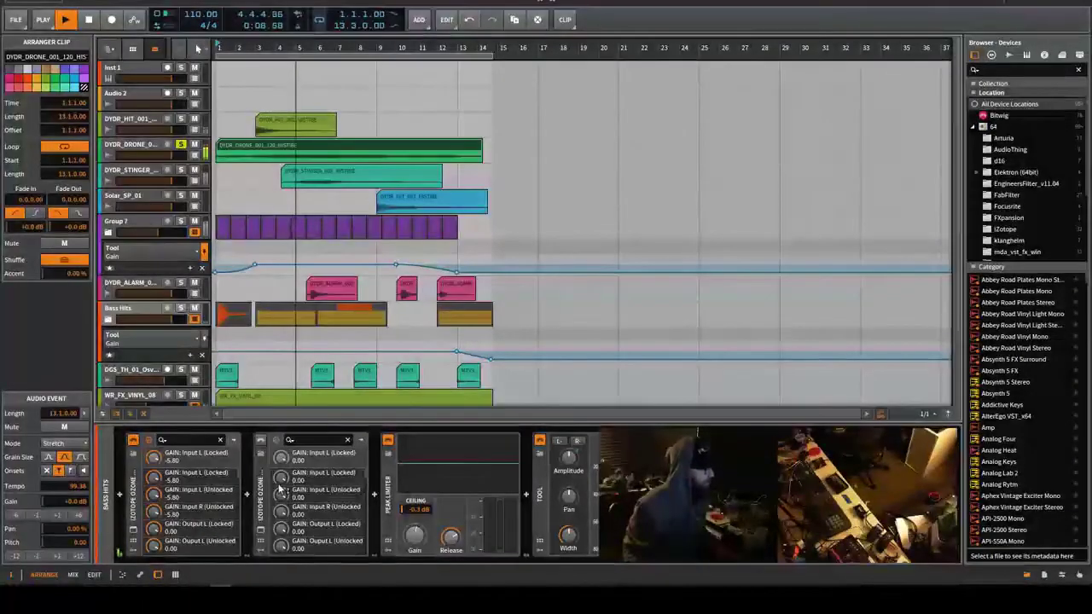
pyautogui.click(133, 530)
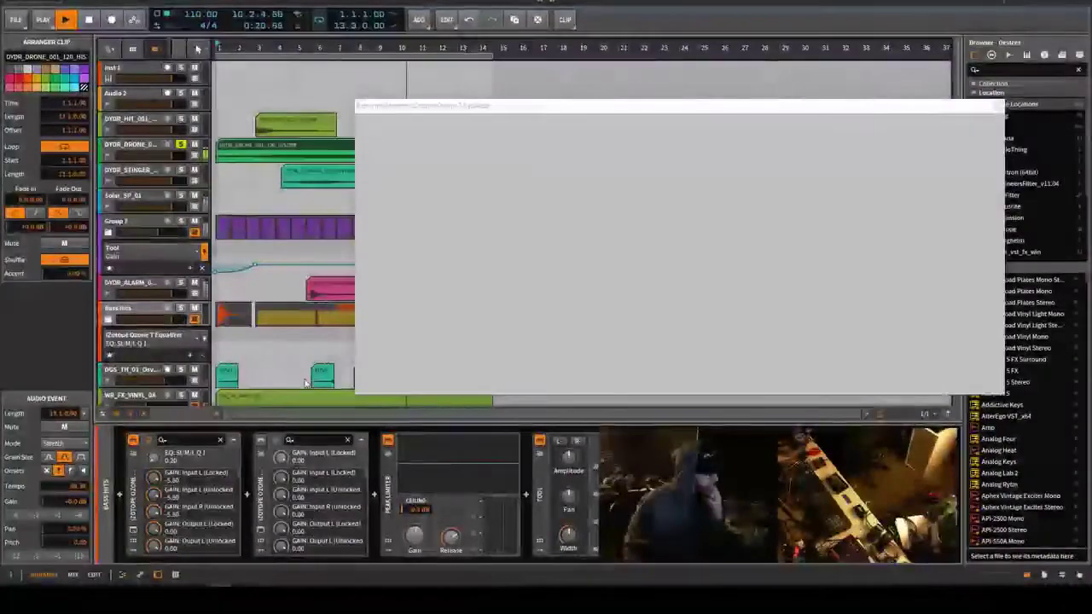
pyautogui.click(305, 383)
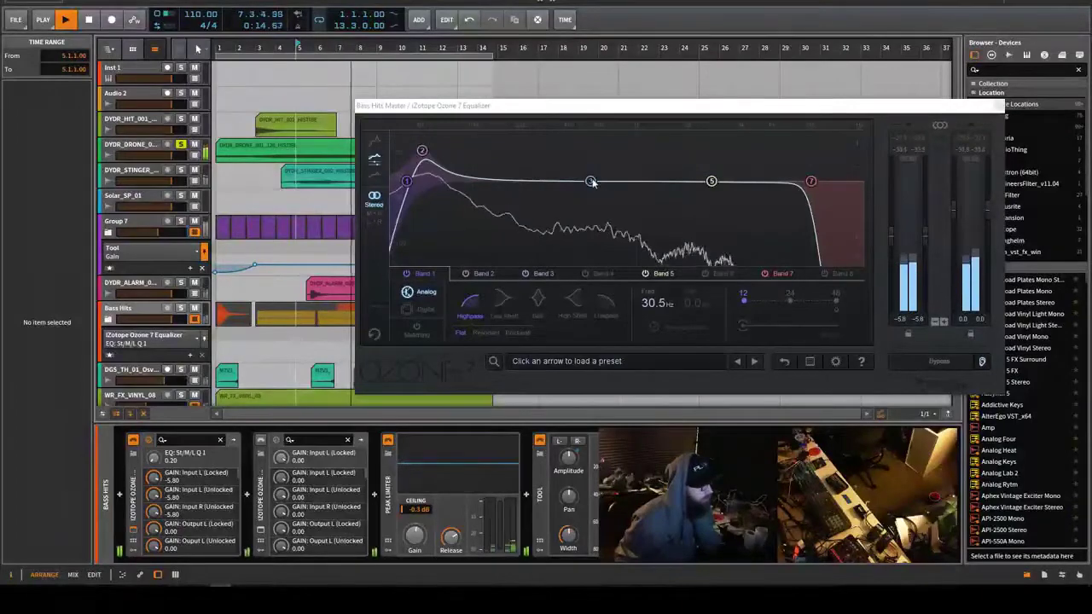
# Try a boost of 5.4 dB at 1.33 kHz with Band 3 of the Bass Hits equalizer and undo it.
pyautogui.moveTo(591, 182); pyautogui.dragTo(657, 130)
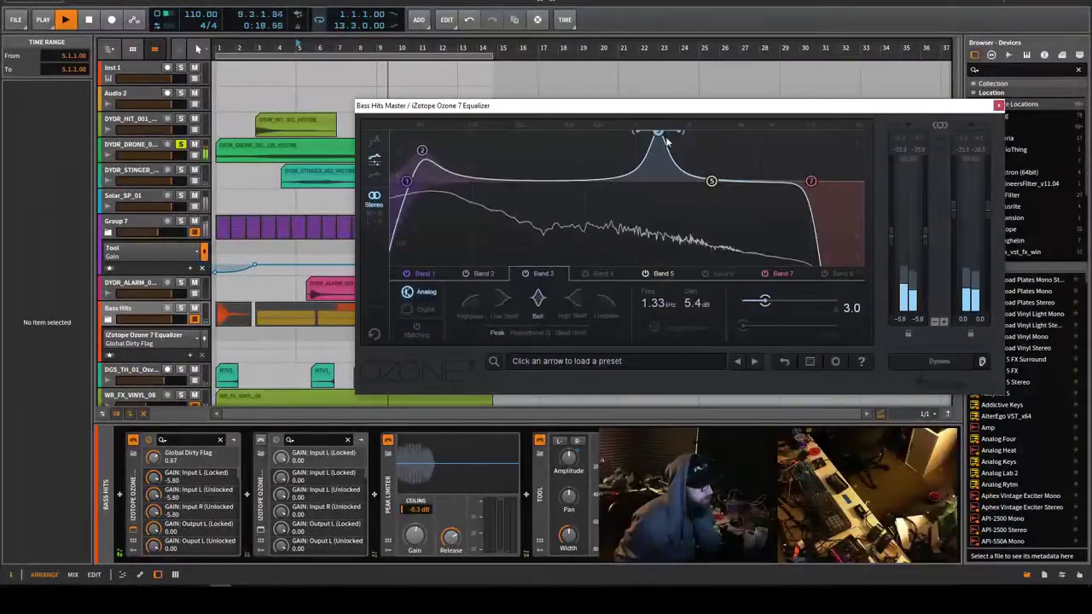
pyautogui.hotkey('ctrl', 'z')
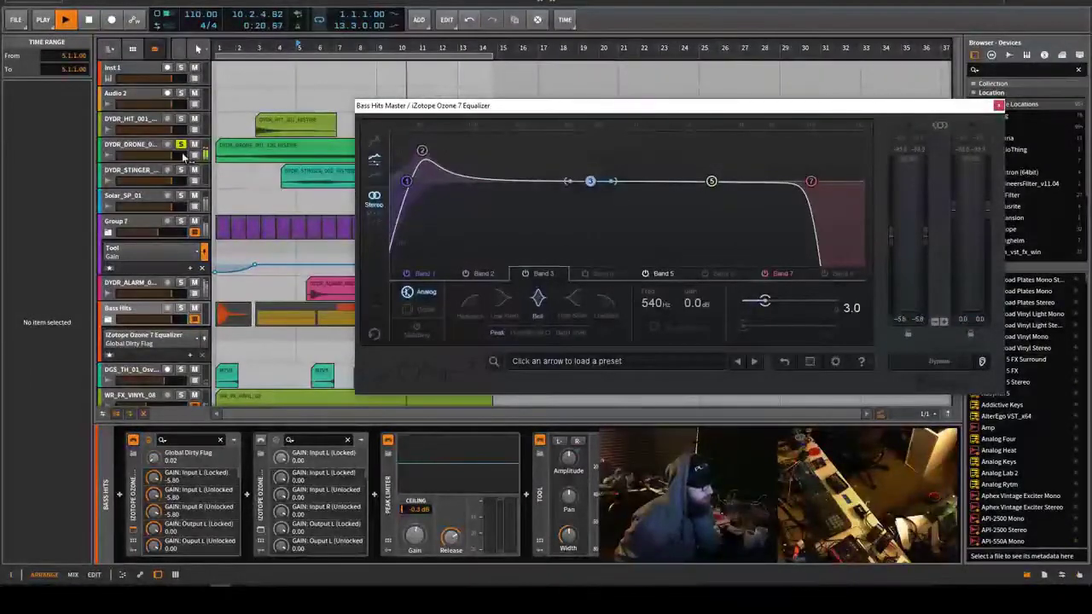
# Insert an iZotope Ozone 7 Equalizer between EQ-2 and Peak Limiter on the DYDR_DRONE track.
pyautogui.click(147, 147)
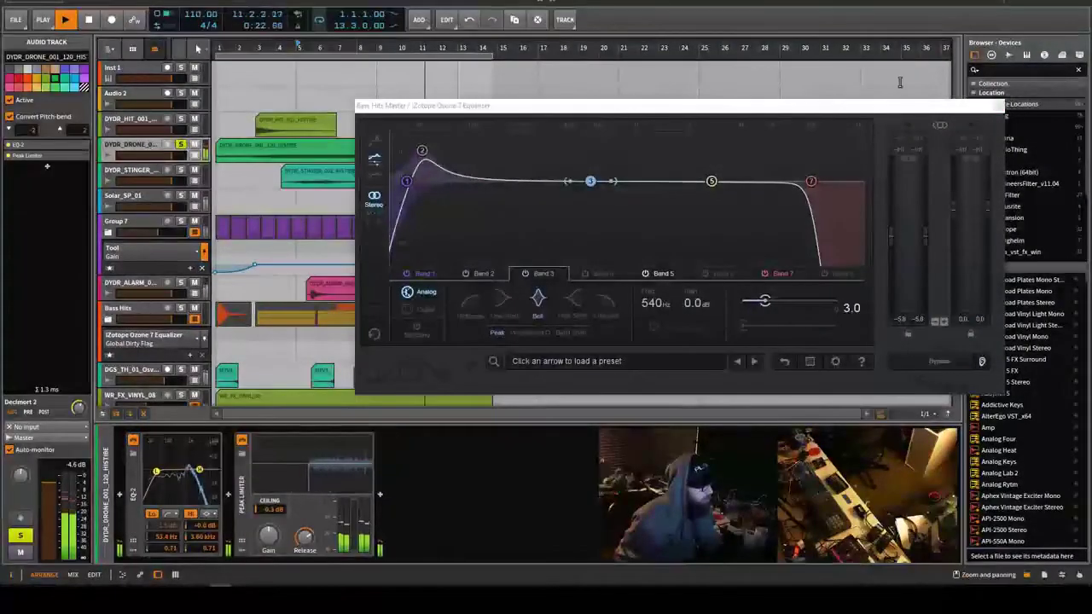
pyautogui.click(999, 110)
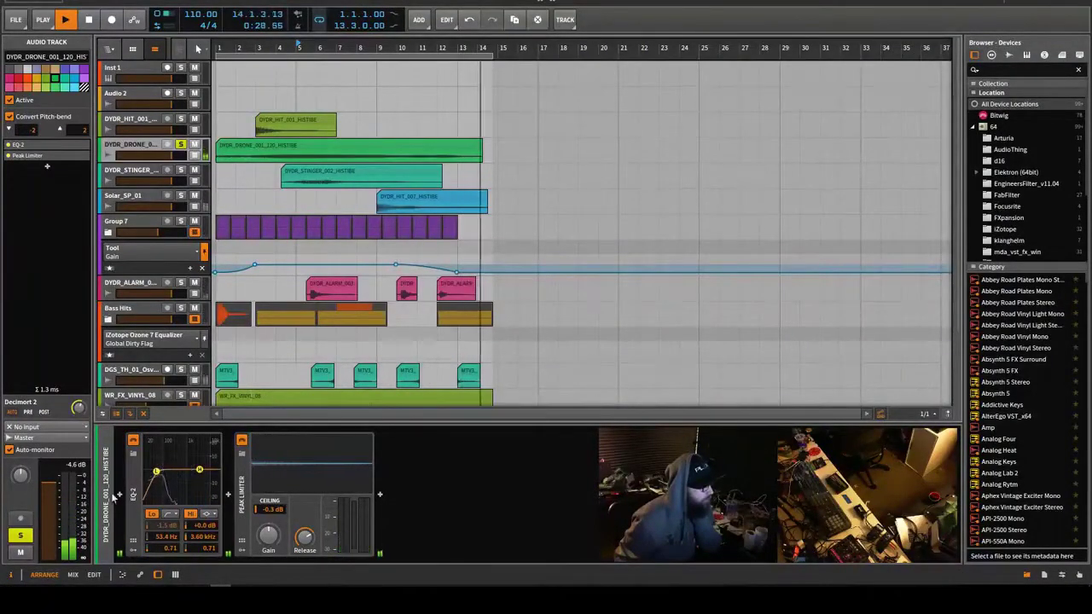
pyautogui.click(230, 493)
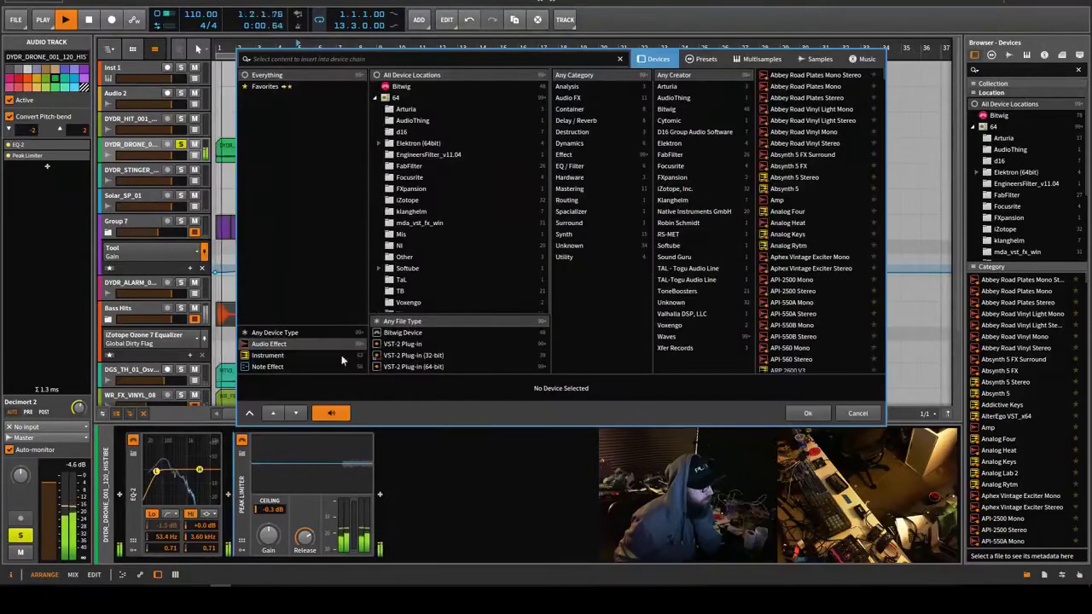
pyautogui.click(410, 201)
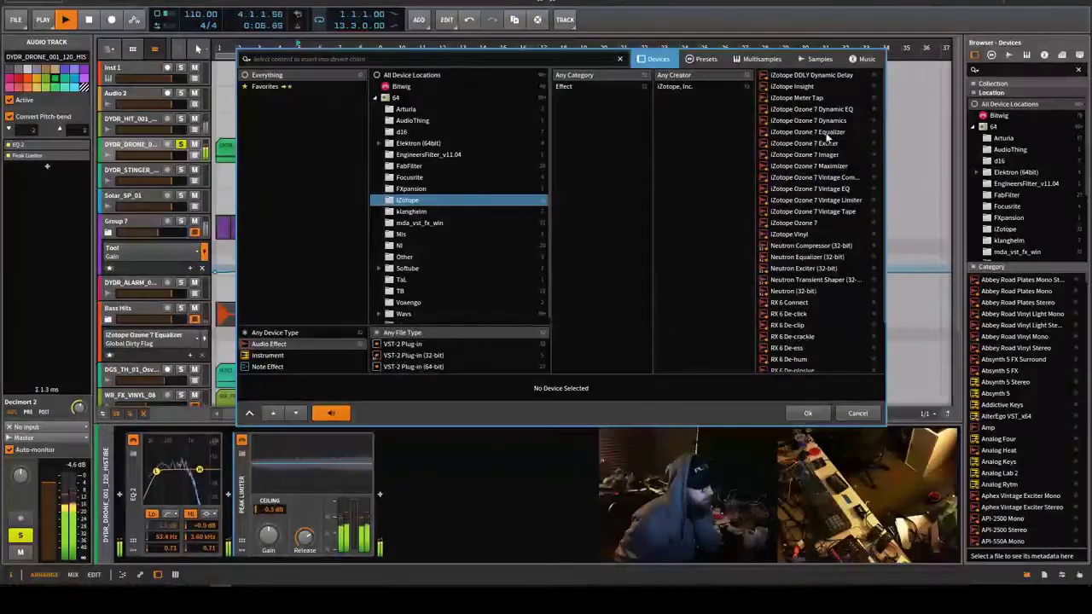
pyautogui.doubleClick(815, 132)
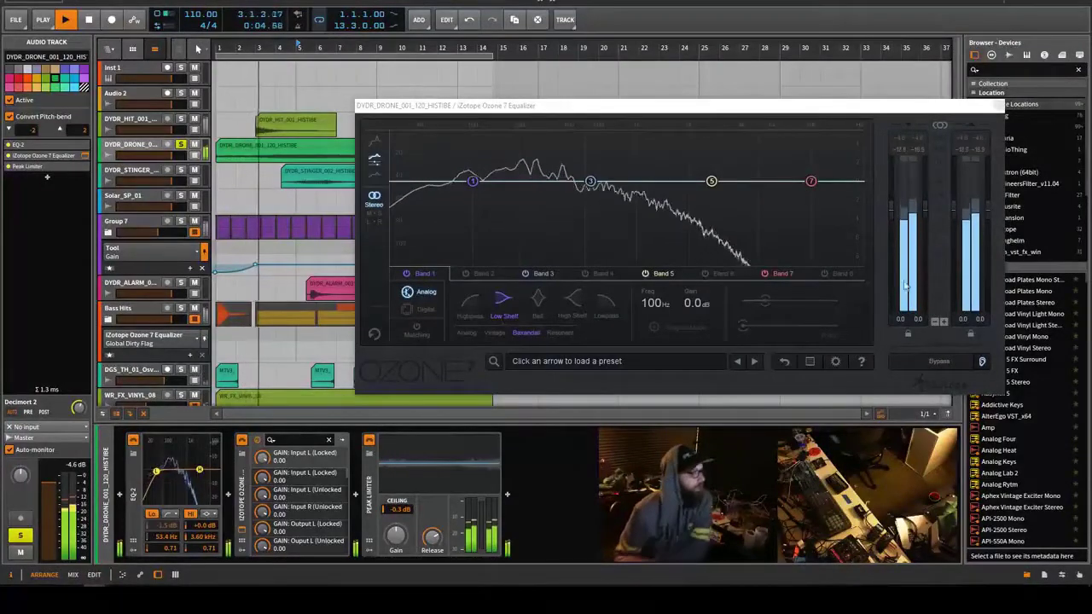
# Shape the drone equalizer with a Band 1 highpass at 87.1 Hz, a small Band 3 dip and Band 5 at -2.8 dB, 1.50 kHz.
pyautogui.moveTo(472, 181); pyautogui.dragTo(463, 181)
pyautogui.click(469, 300)
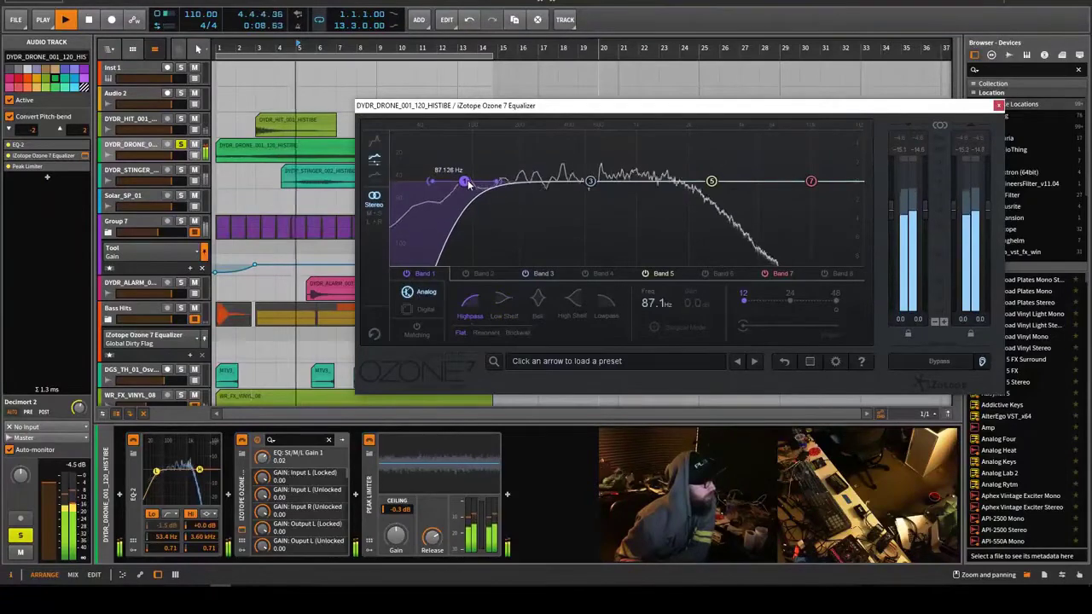
pyautogui.moveTo(590, 181); pyautogui.dragTo(625, 202)
pyautogui.moveTo(811, 180)
pyautogui.mouseDown()
pyautogui.moveTo(802, 146)
pyautogui.moveTo(811, 180)
pyautogui.mouseUp()
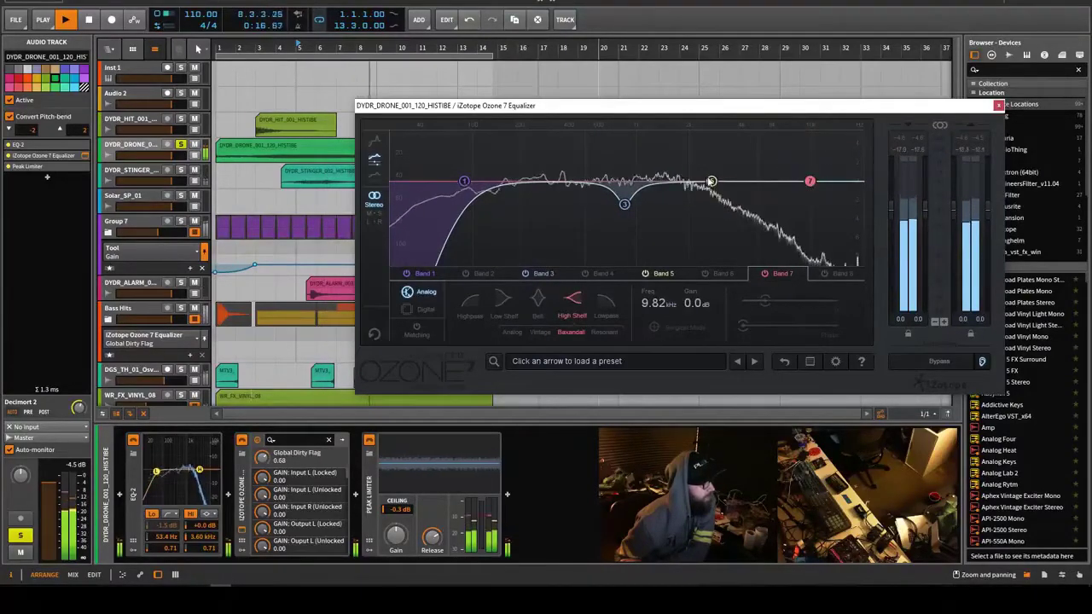
pyautogui.moveTo(711, 181); pyautogui.dragTo(695, 213)
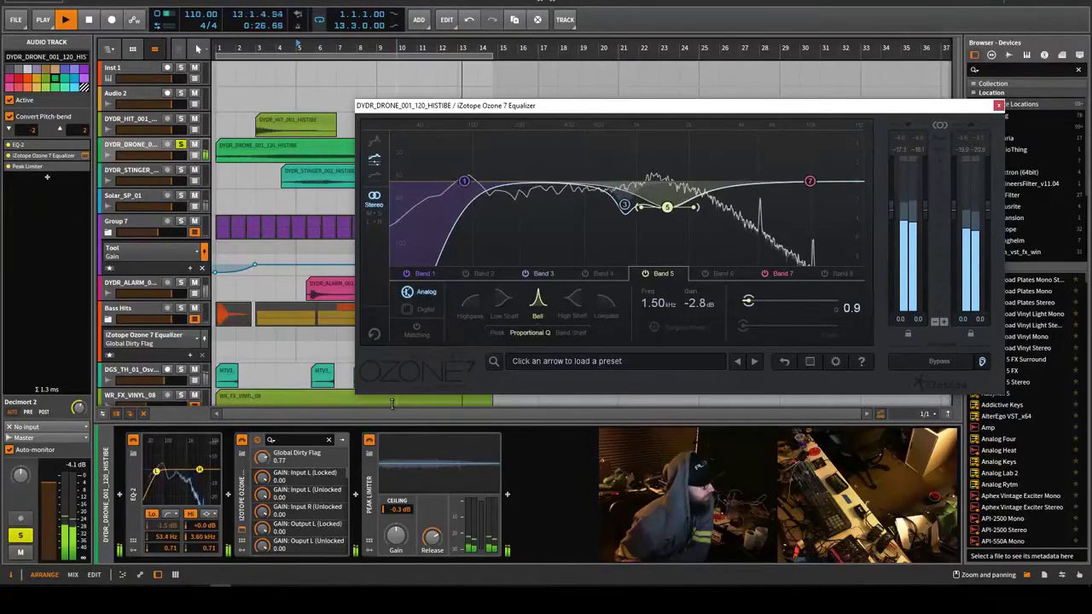
# Insert the d16 Decimort2 bit crusher before EQ-2 at the start of the drone track's device chain.
pyautogui.click(241, 439)
pyautogui.click(121, 493)
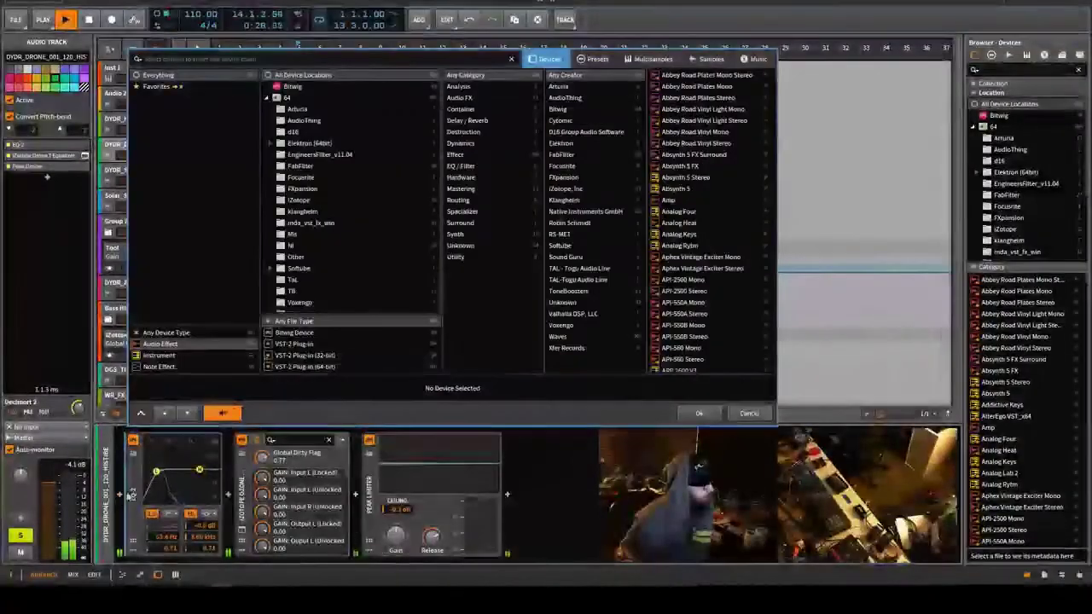
pyautogui.click(292, 132)
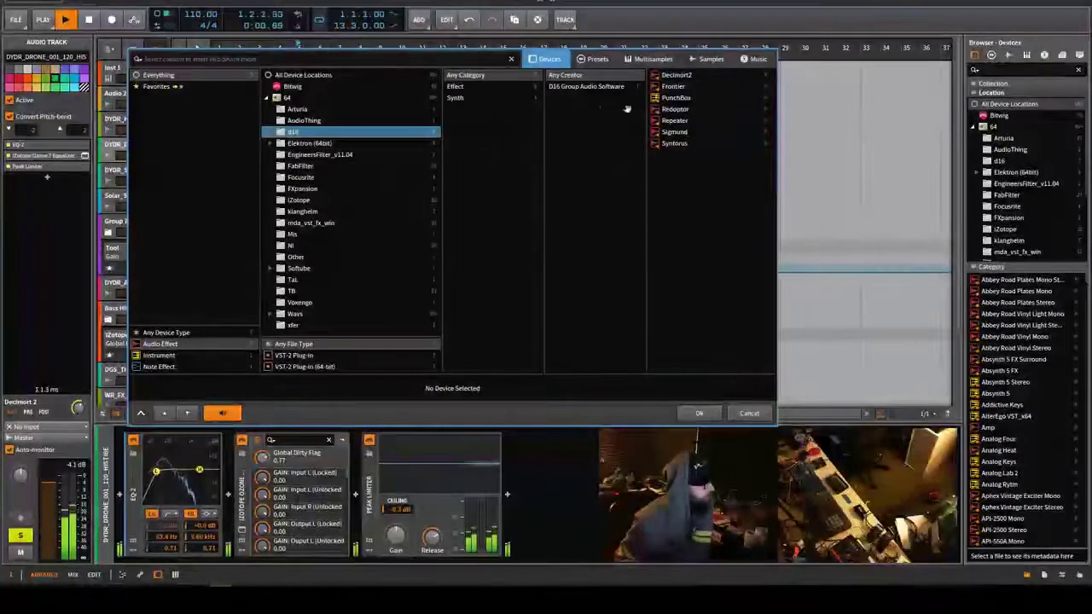
pyautogui.click(678, 76)
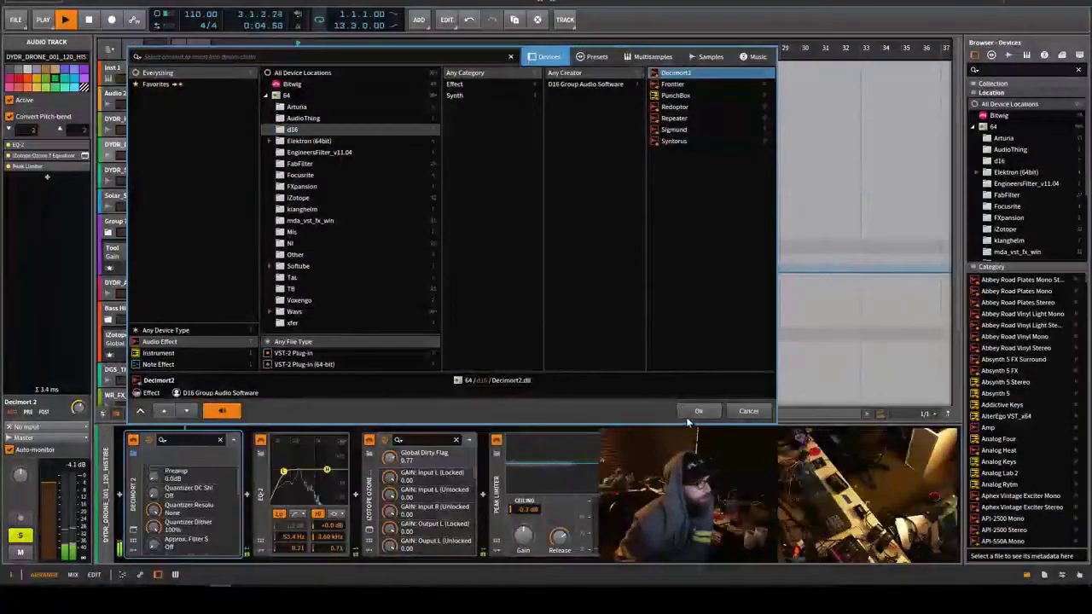
pyautogui.click(693, 414)
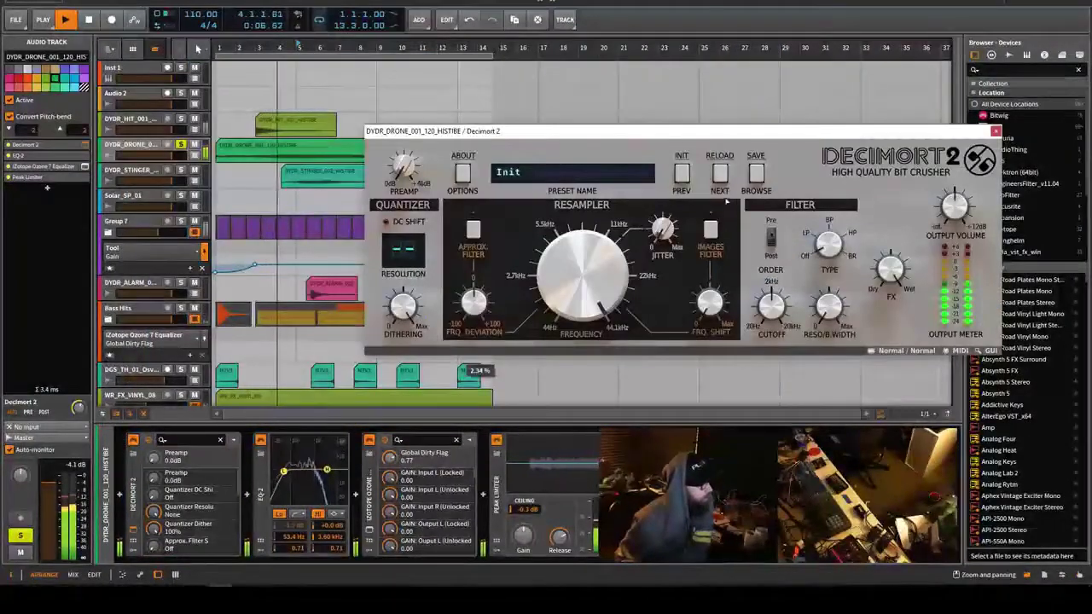
# Audition Decimort 2's user presets, load Quate Distort 2 and lower its FX mix to 92/8% dry/wet.
pyautogui.click(408, 378)
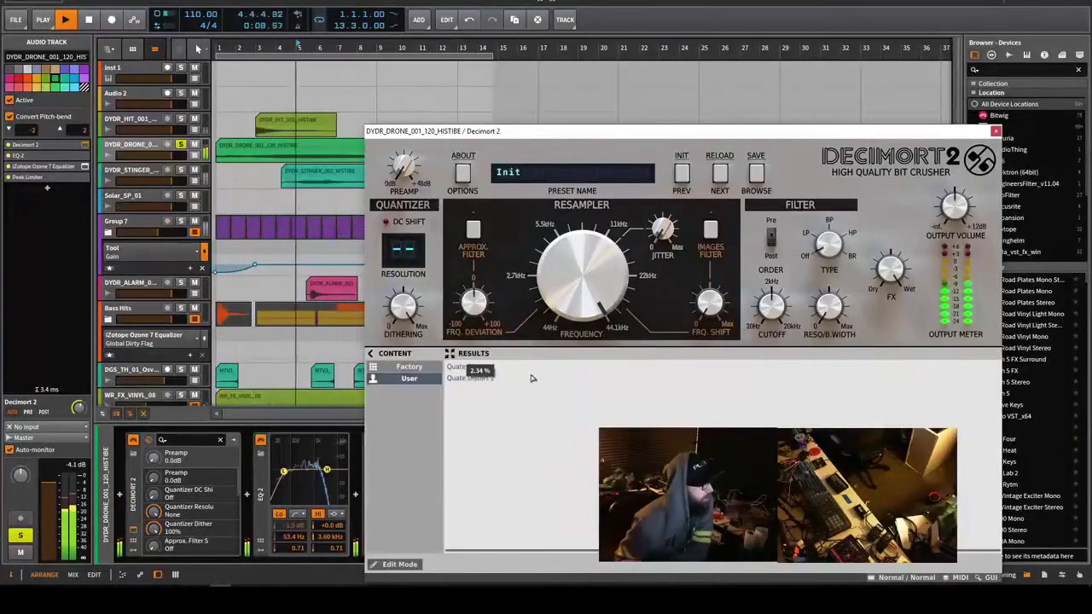
pyautogui.click(478, 367)
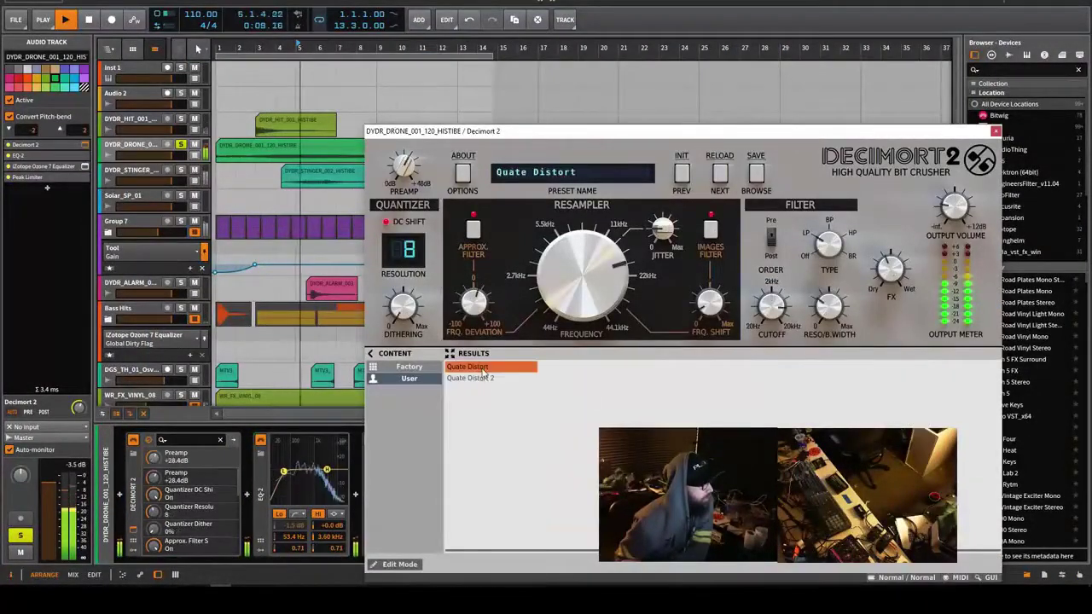
pyautogui.click(885, 283)
pyautogui.click(491, 379)
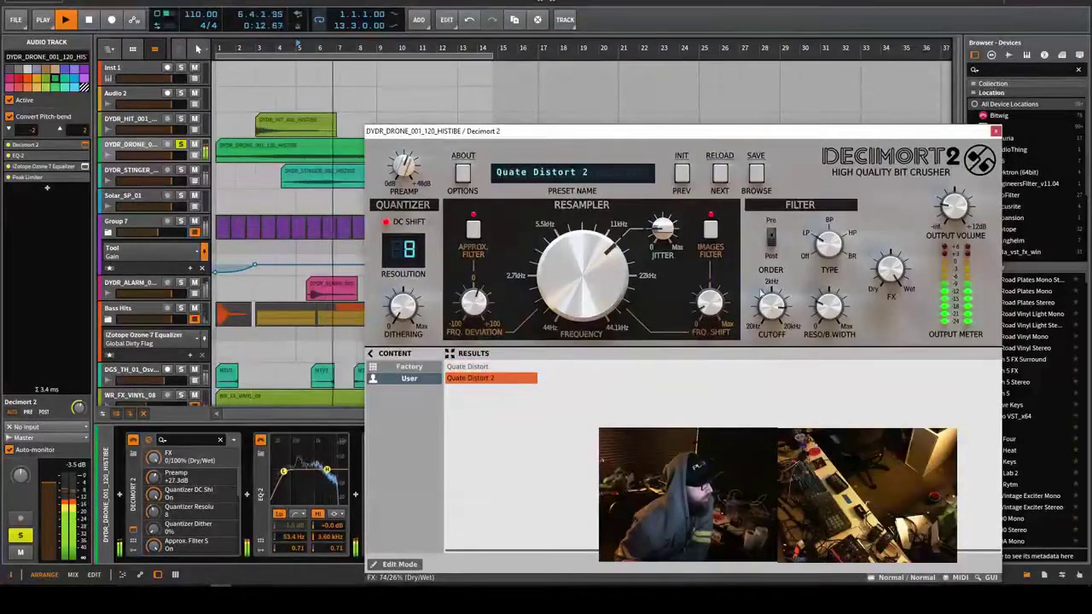
pyautogui.moveTo(902, 277); pyautogui.dragTo(896, 404)
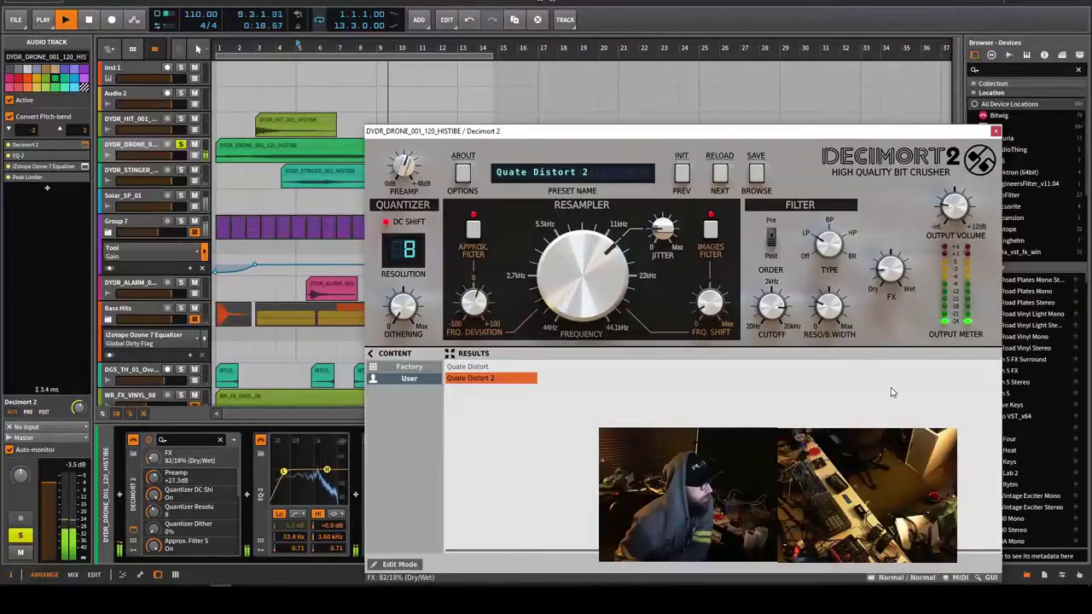
pyautogui.moveTo(892, 392); pyautogui.dragTo(892, 398)
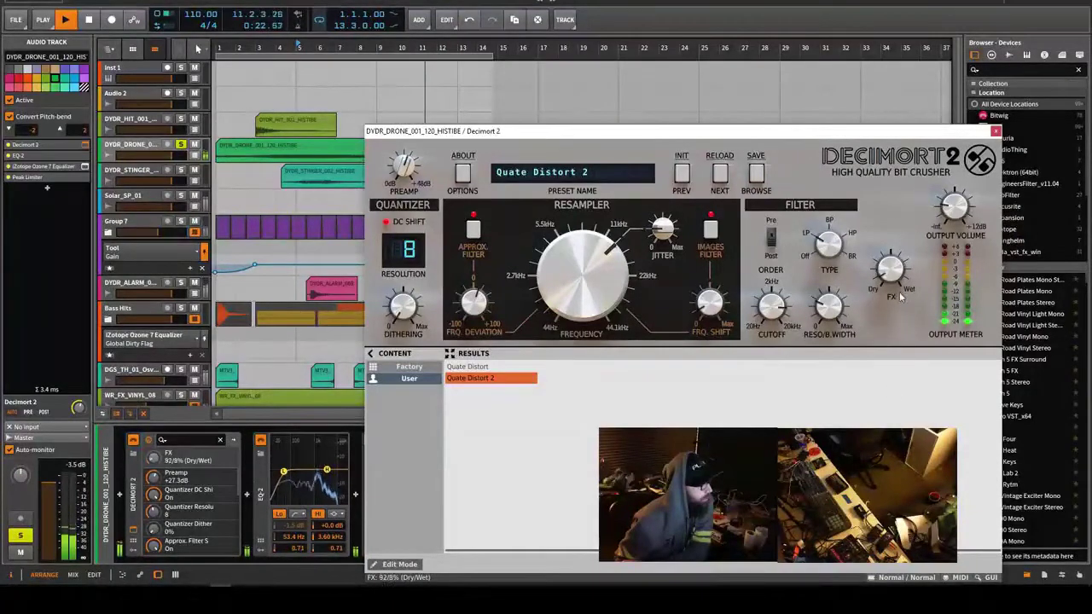
# Set Decimort 2's quantizer resolution to 12, the resampler frequency to 22050 Hz and the FX mix to 81/19% dry/wet.
pyautogui.moveTo(568, 288); pyautogui.dragTo(579, 247)
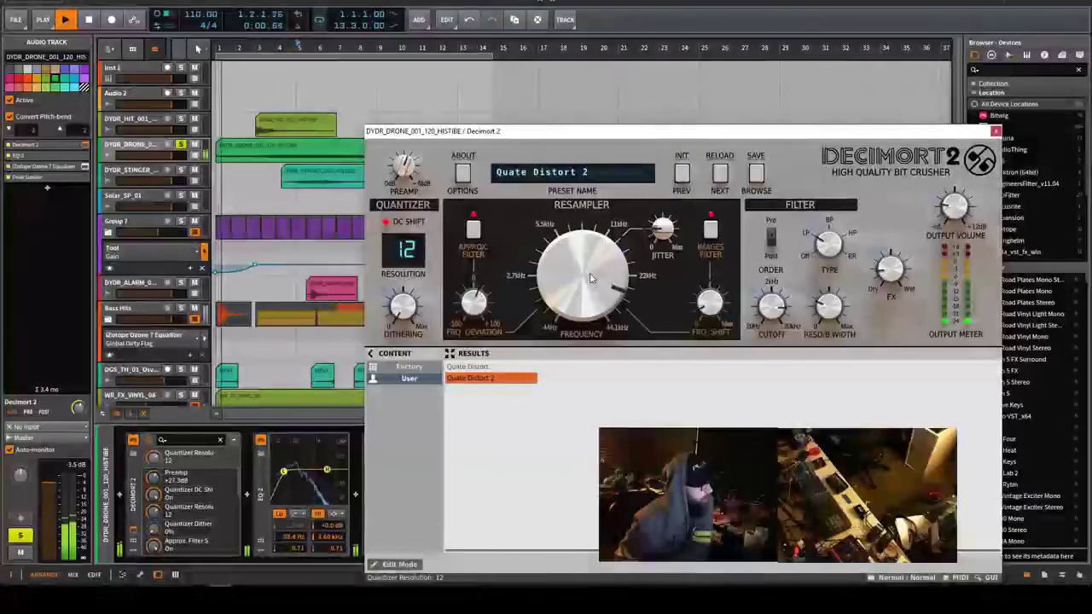
pyautogui.moveTo(590, 289); pyautogui.dragTo(592, 287)
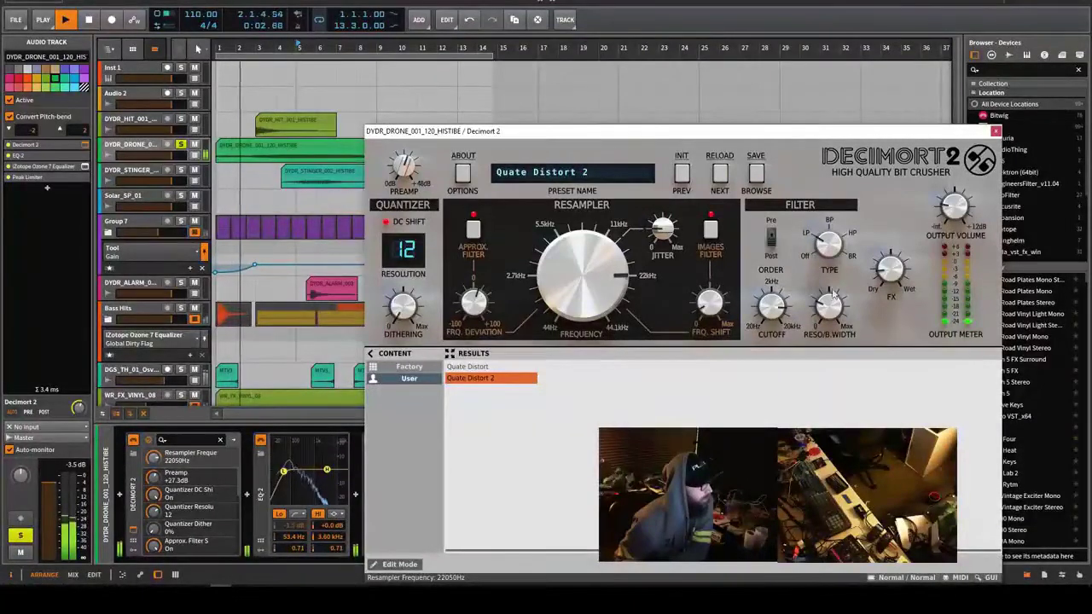
pyautogui.moveTo(880, 273); pyautogui.dragTo(880, 269)
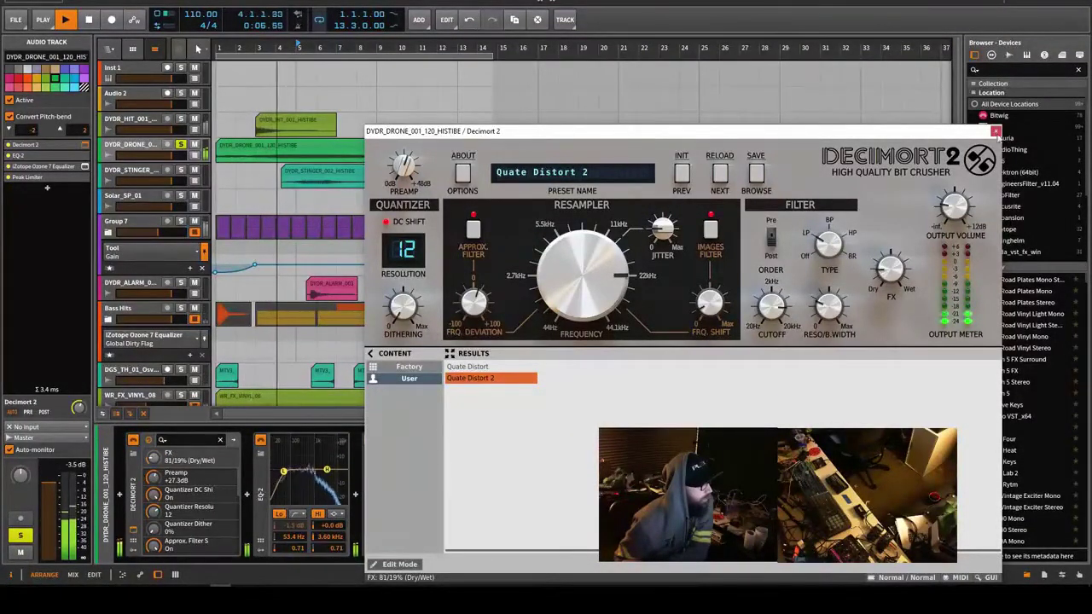
# Close Decimort 2 and move Band 5 of the drone equalizer to 1.26 kHz at -0.9 dB.
pyautogui.click(995, 132)
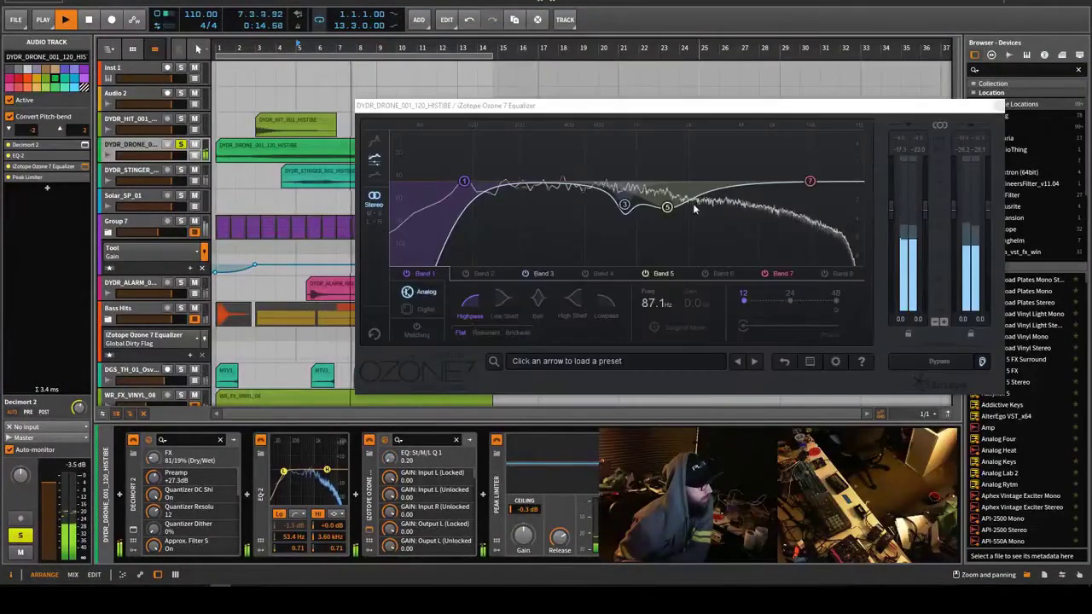
pyautogui.moveTo(693, 203); pyautogui.dragTo(654, 191)
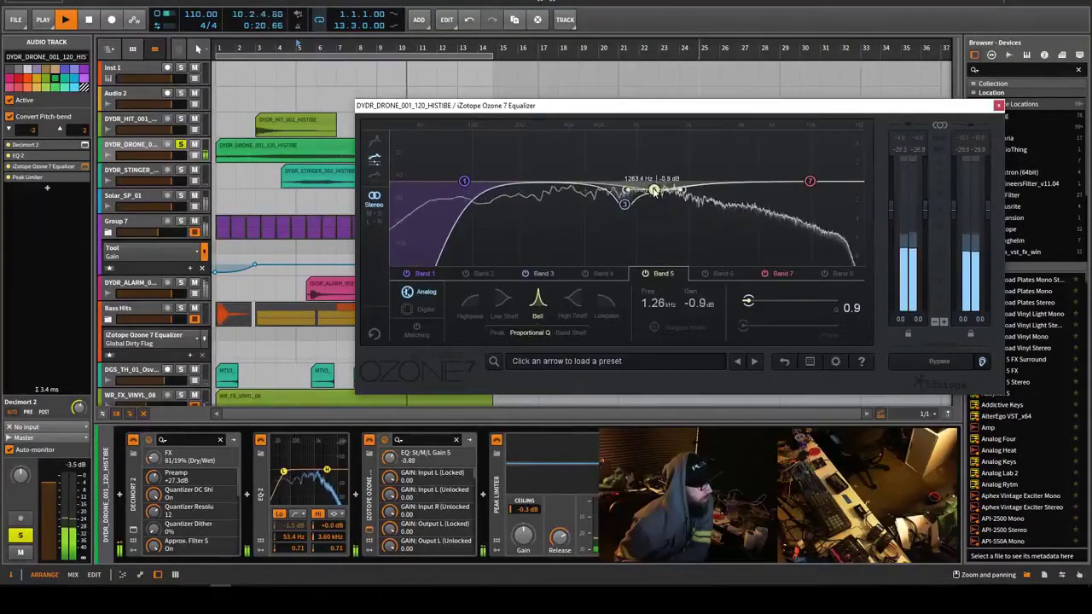
# Set the drone's Decimort 2 preamp to +8.8 dB, resampler frequency to 20861 Hz and FX mix to 51/49% dry/wet.
pyautogui.click(137, 530)
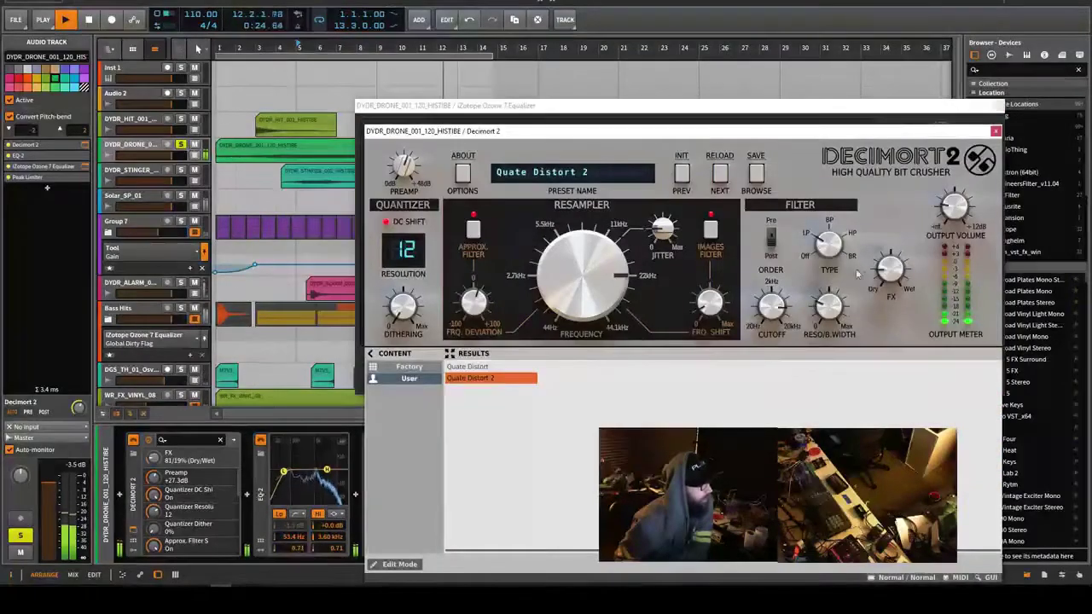
pyautogui.moveTo(884, 283); pyautogui.dragTo(883, 280)
pyautogui.moveTo(646, 271); pyautogui.dragTo(471, 289)
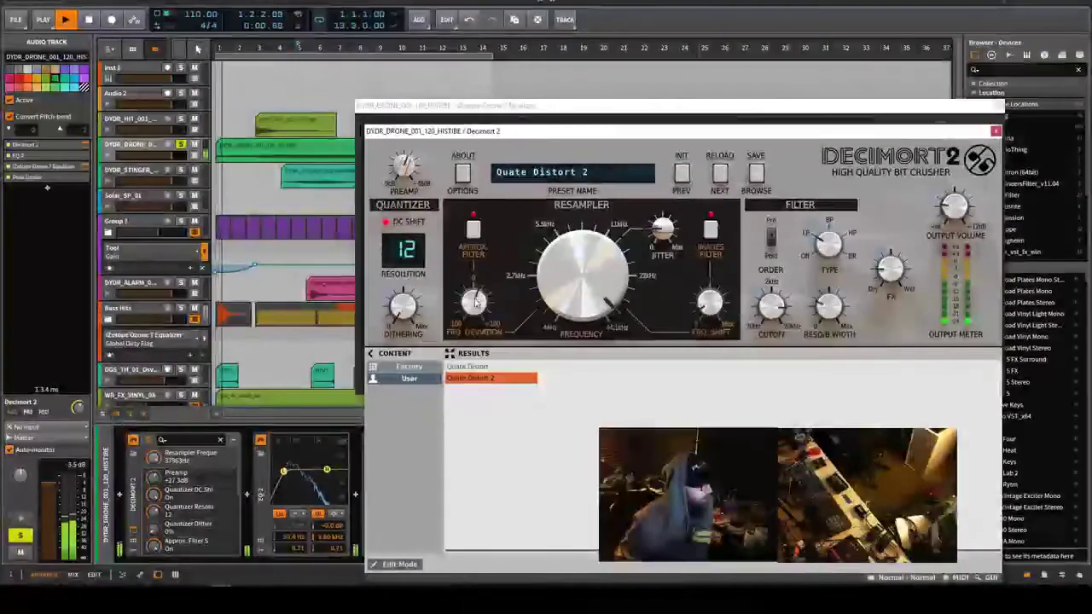
pyautogui.moveTo(410, 171); pyautogui.dragTo(413, 182)
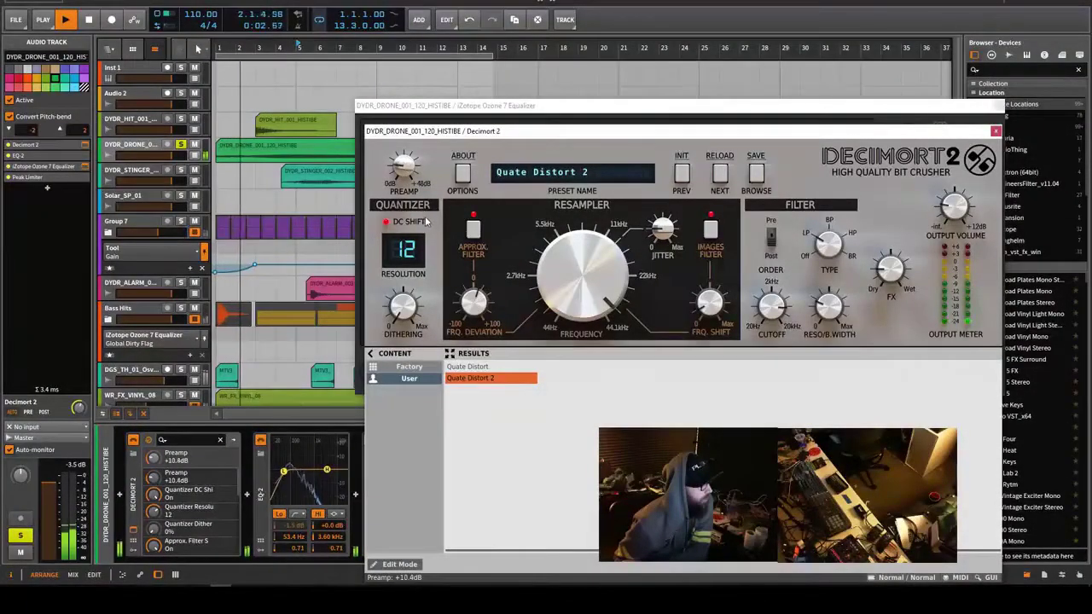
pyautogui.moveTo(587, 282); pyautogui.dragTo(589, 298)
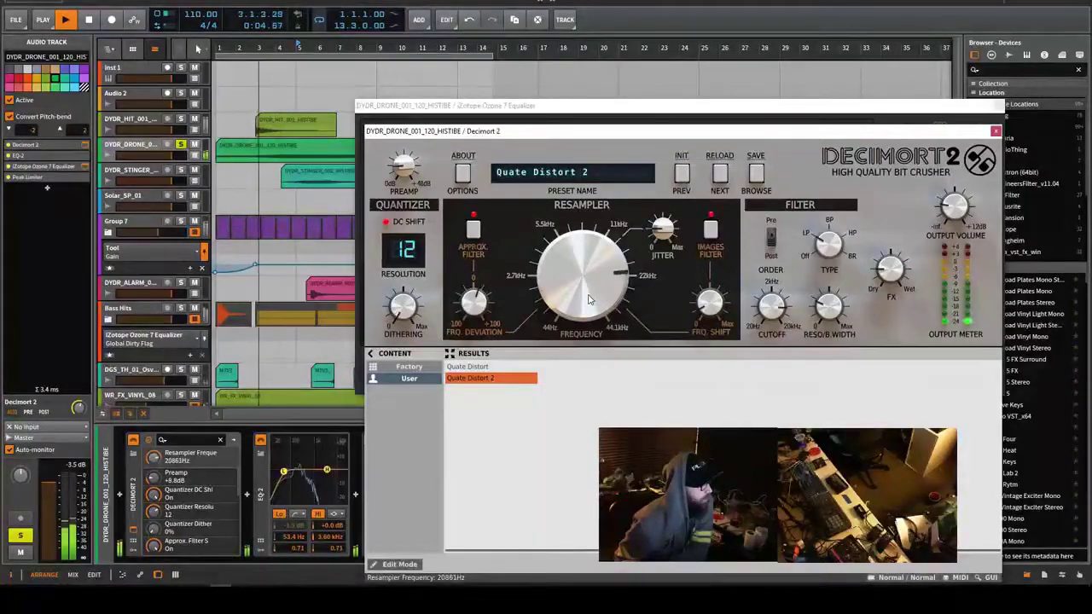
pyautogui.click(883, 268)
pyautogui.moveTo(880, 257); pyautogui.dragTo(873, 233)
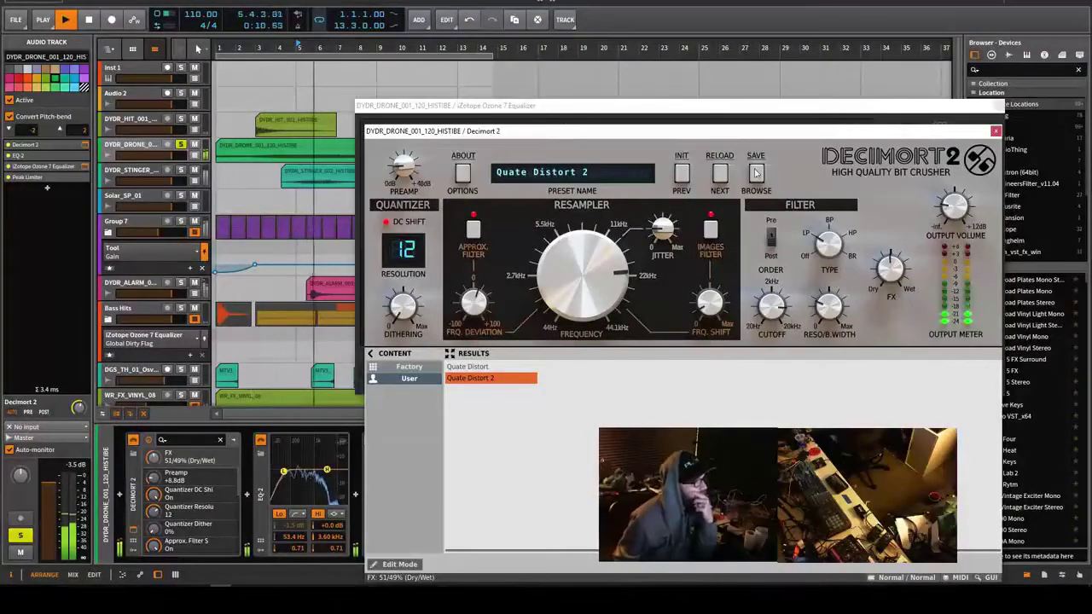
# Set Band 5 of the drone equalizer to 1.86 kHz at -2.9 dB and close its window.
pyautogui.click(850, 164)
pyautogui.click(849, 105)
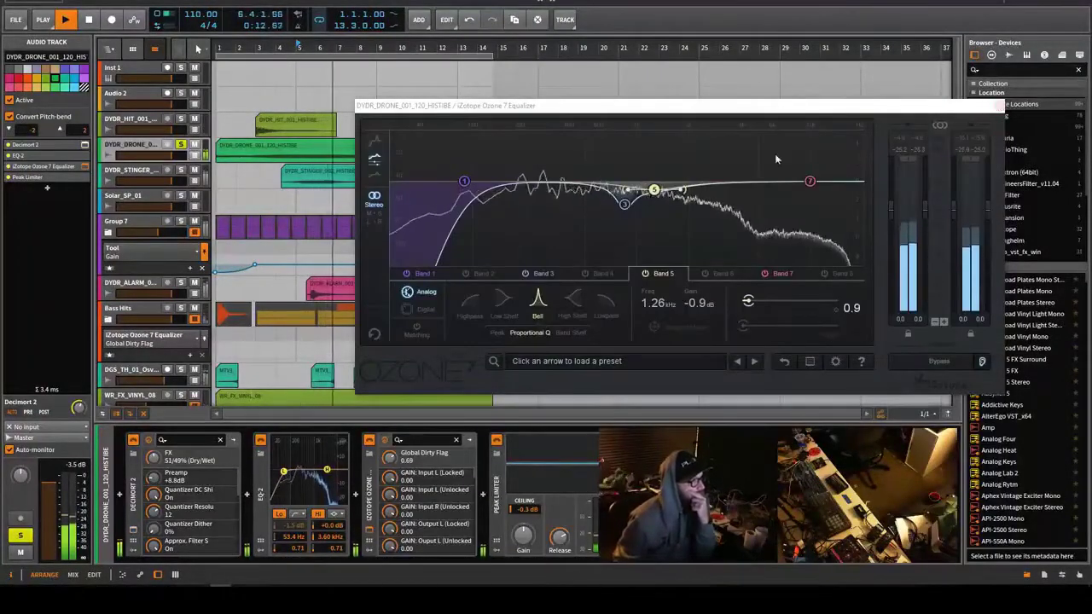
pyautogui.moveTo(655, 196); pyautogui.dragTo(683, 220)
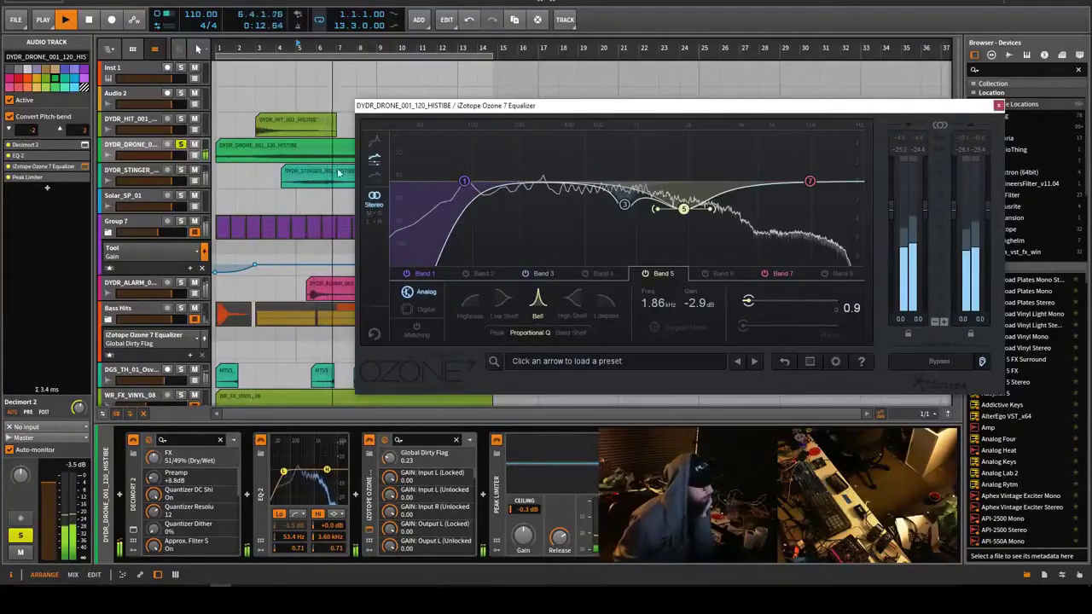
pyautogui.click(999, 106)
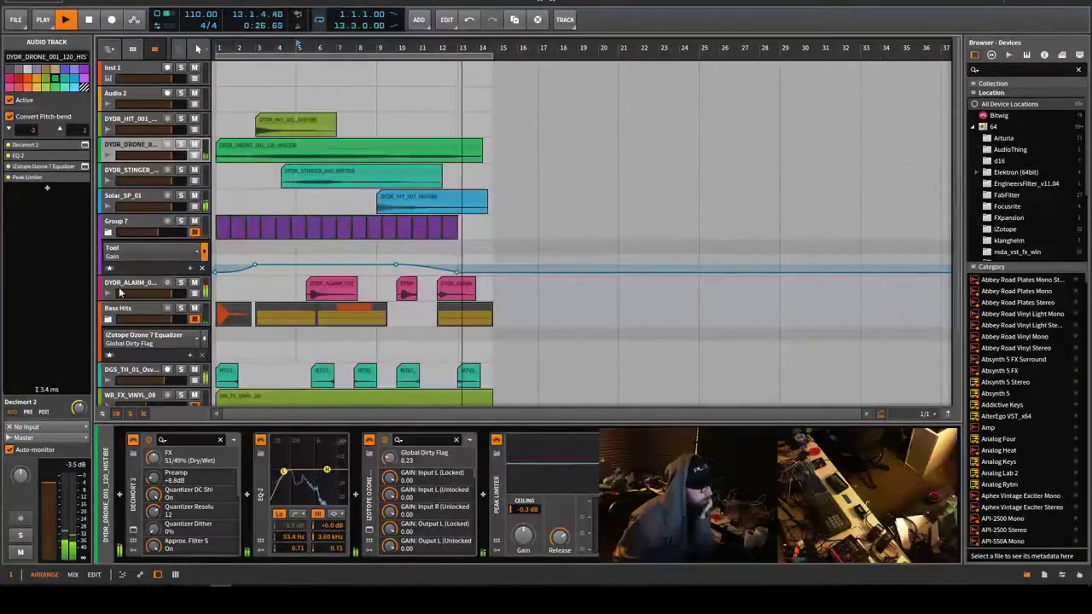
# Insert the Bitwig EQ-5 at the start of the DYDR_ALARM track's device chain.
pyautogui.click(171, 290)
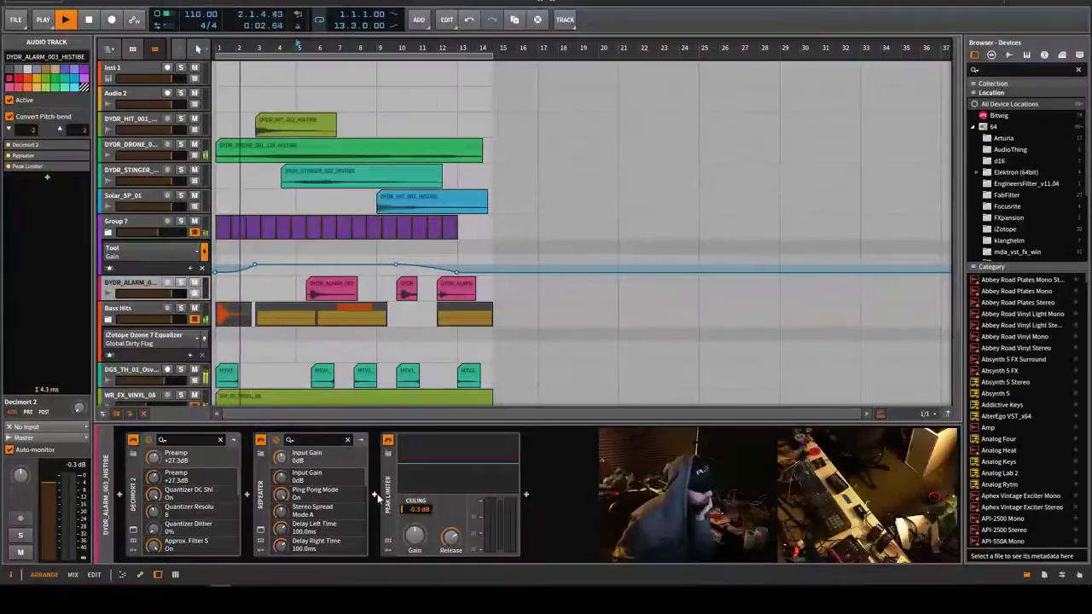
pyautogui.click(123, 495)
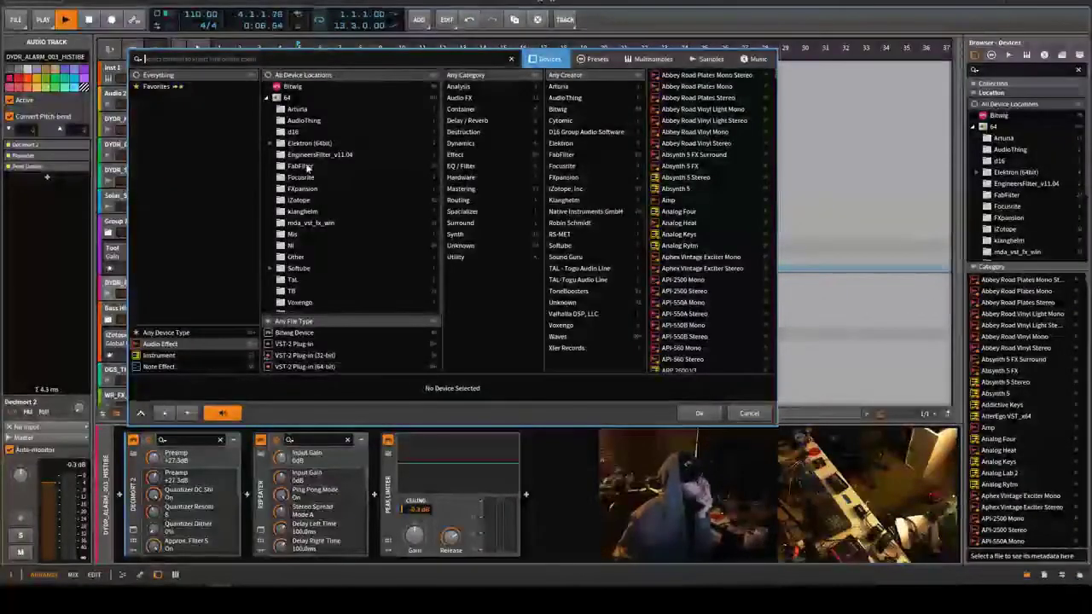
pyautogui.click(460, 165)
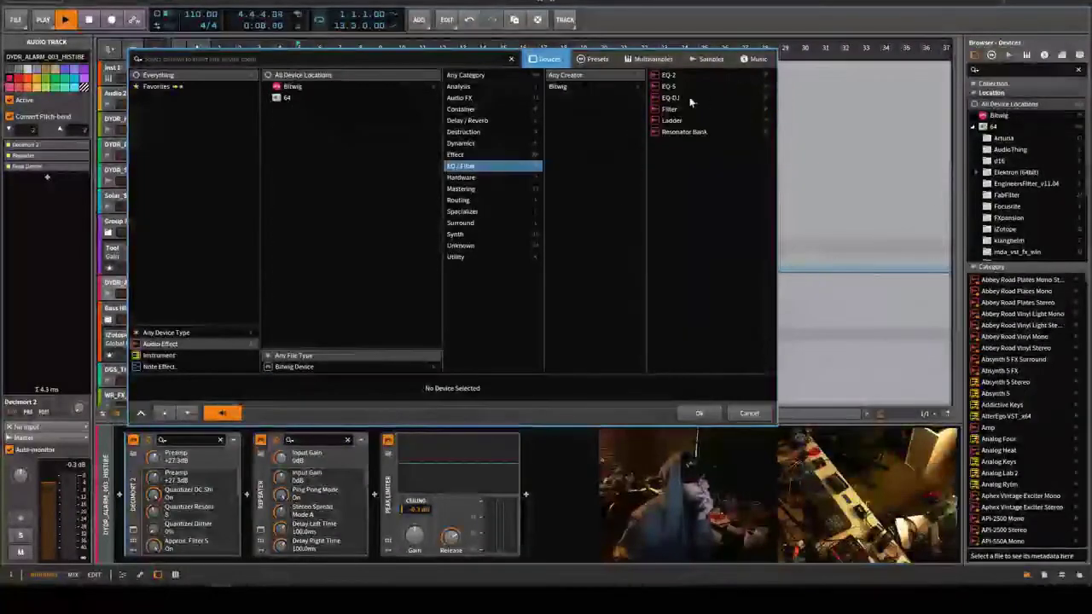
pyautogui.click(669, 86)
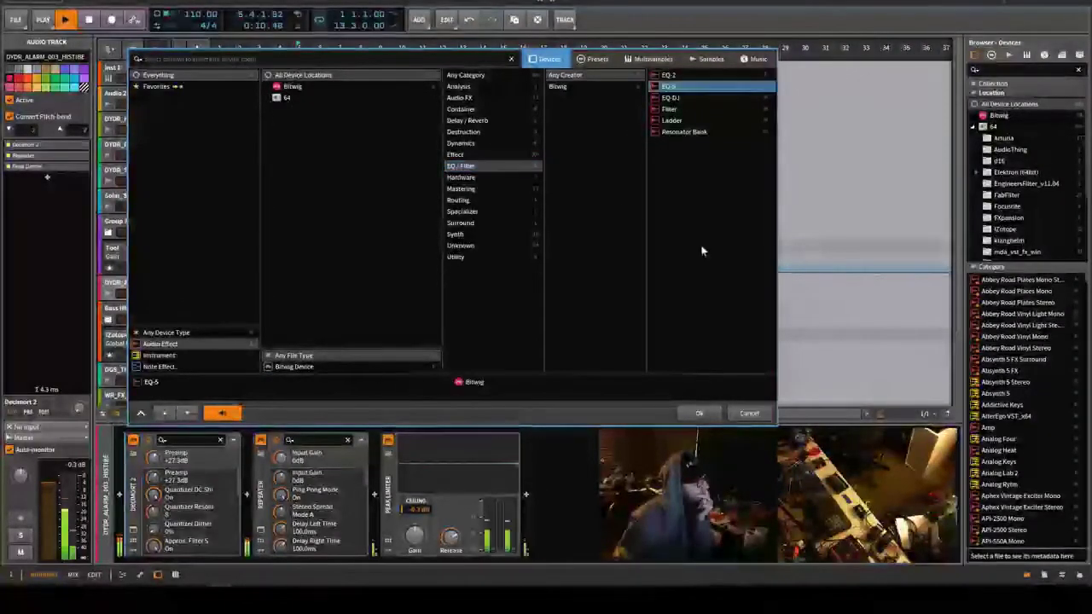
pyautogui.click(699, 412)
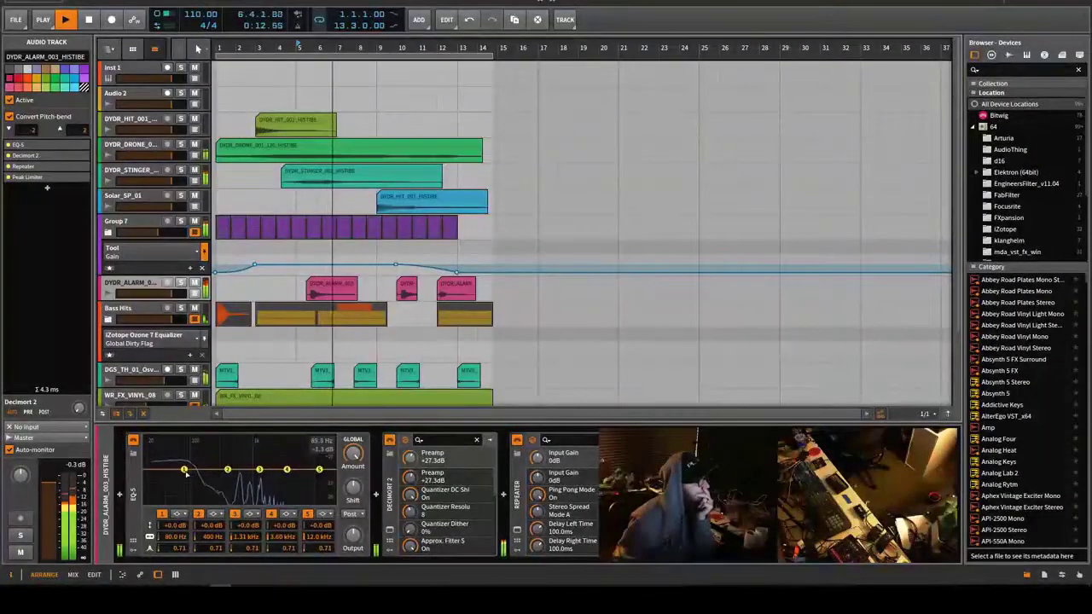
# Make band 1 of the alarm track's EQ-5 a highpass12 filter at 115 Hz.
pyautogui.click(179, 516)
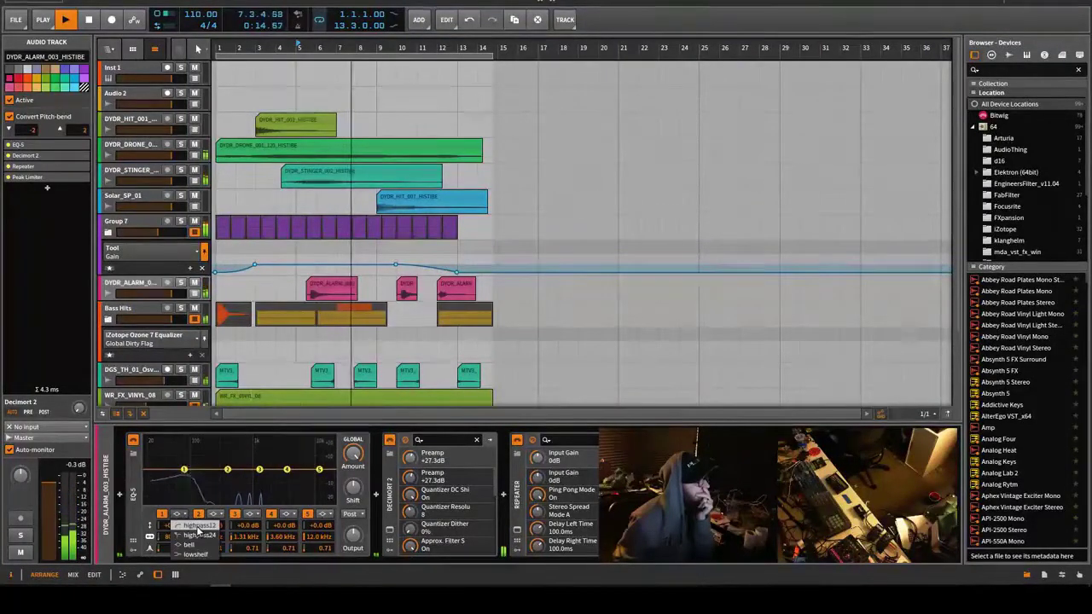
pyautogui.click(188, 526)
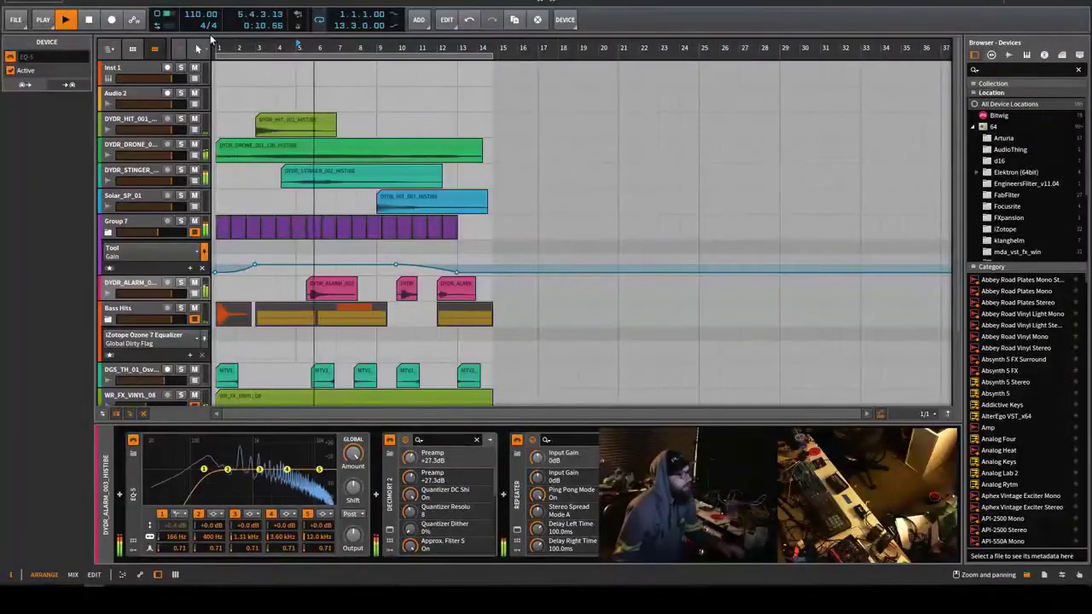
pyautogui.moveTo(222, 50); pyautogui.dragTo(305, 98)
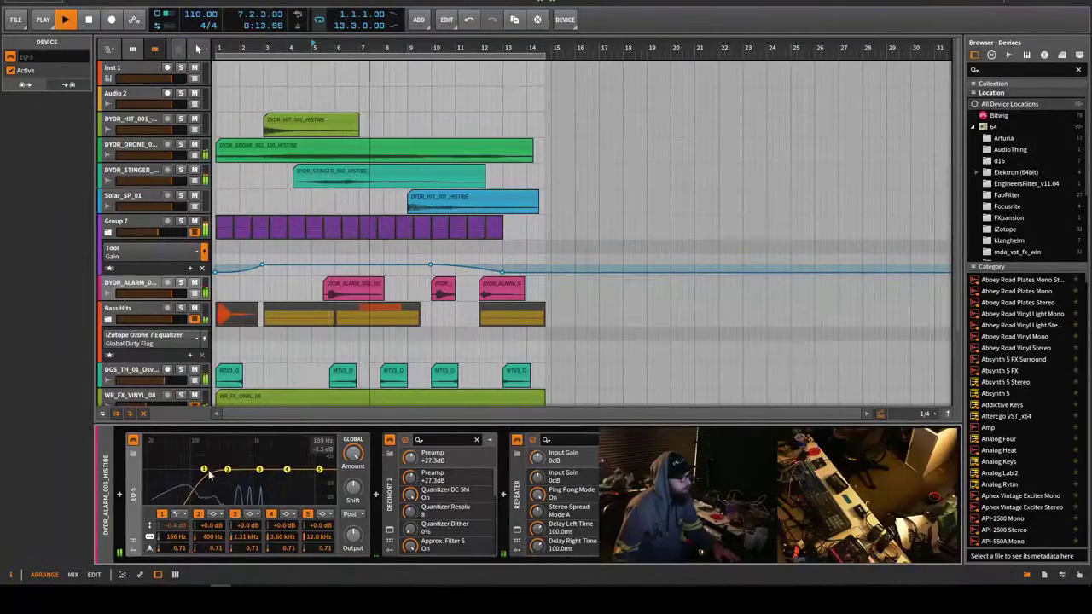
pyautogui.moveTo(204, 469); pyautogui.dragTo(198, 471)
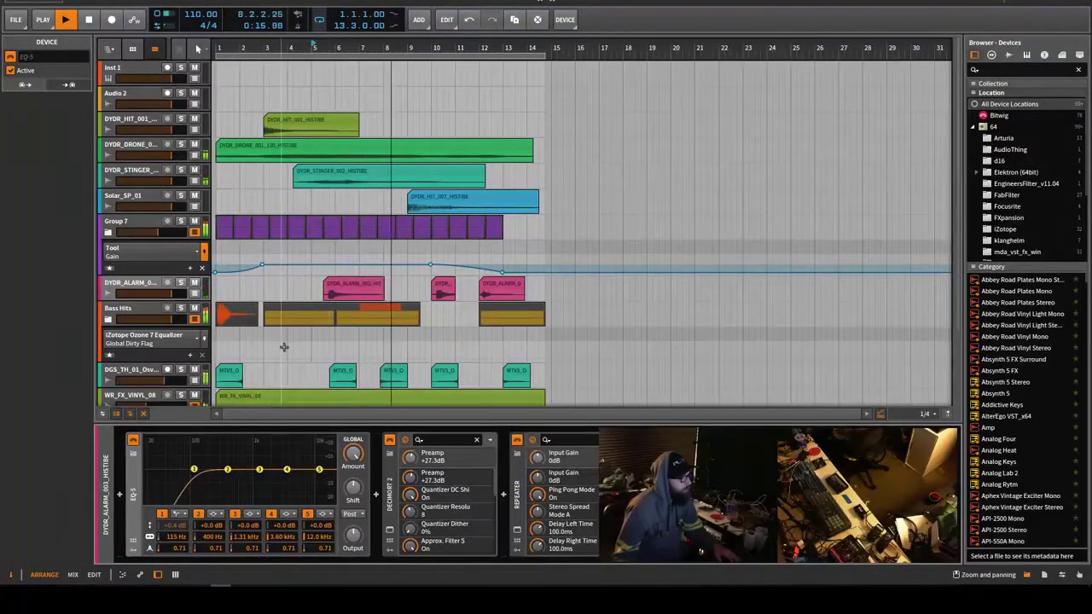
# Solo Group 7, expand it and inspect the device chains of its two 118_Ebm_Symbol tracks.
pyautogui.scroll(-2, 284, 346)
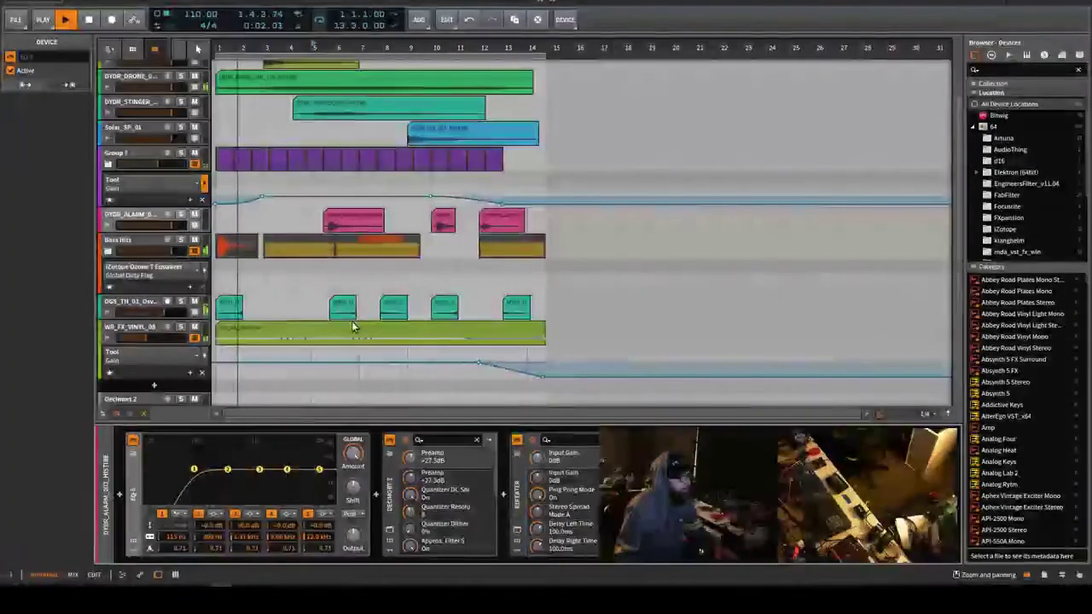
pyautogui.scroll(2, 290, 316)
pyautogui.click(181, 222)
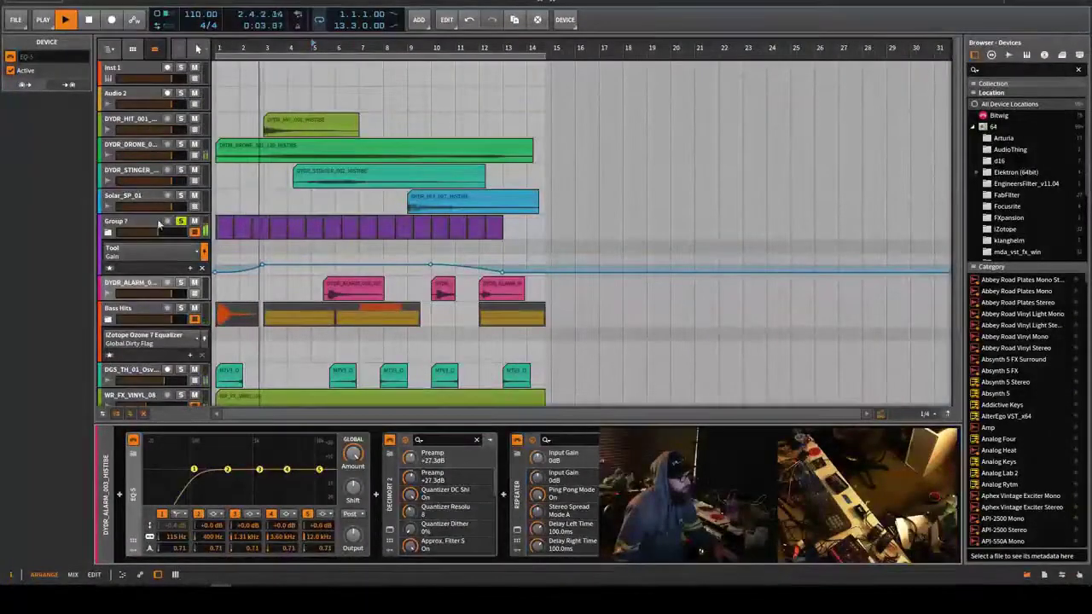
pyautogui.click(117, 226)
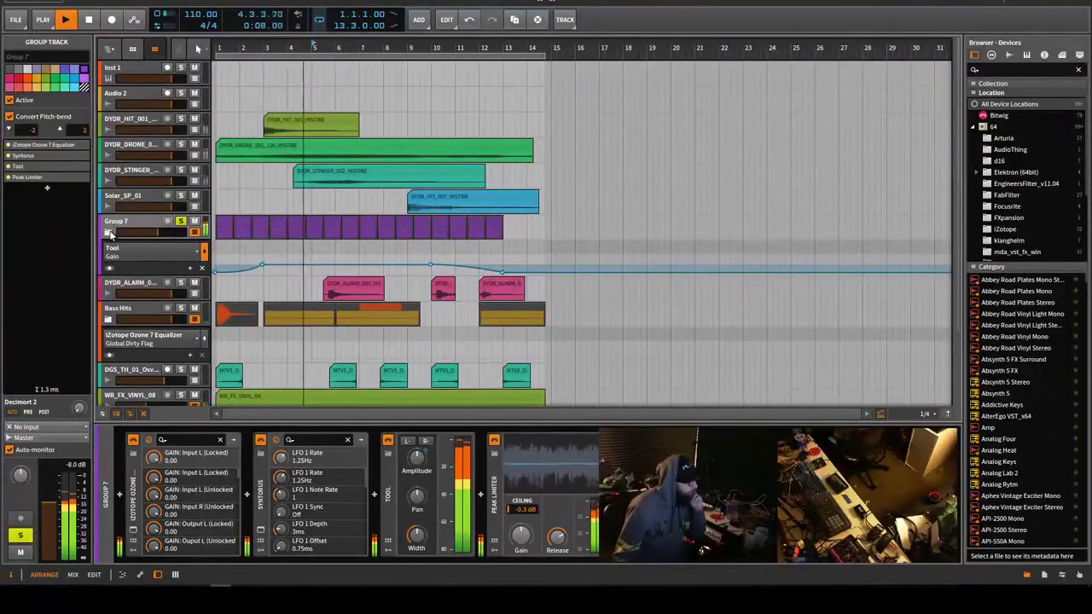
pyautogui.click(108, 232)
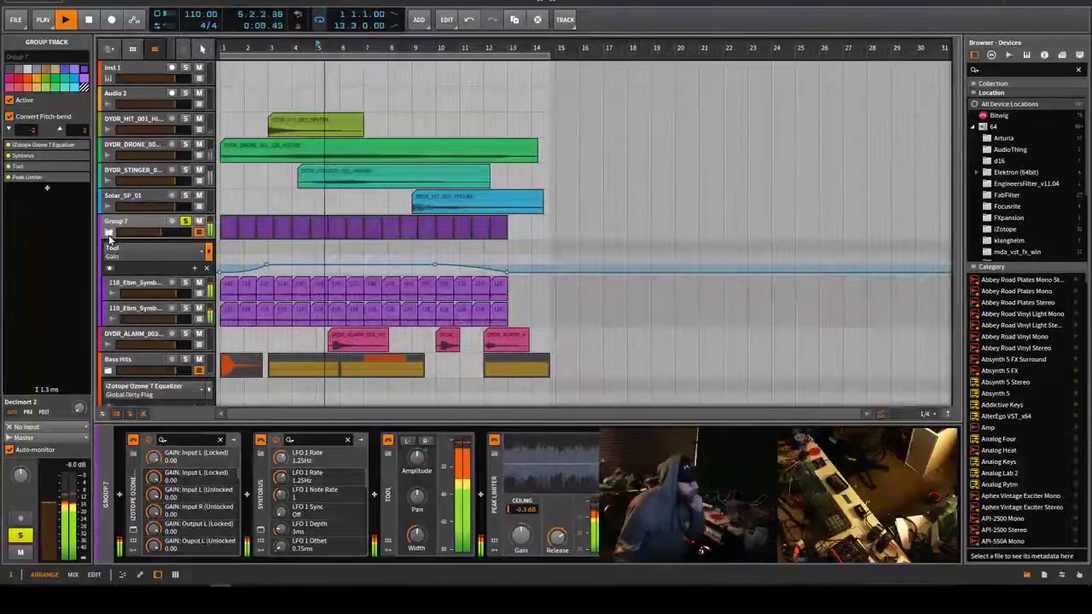
pyautogui.click(119, 282)
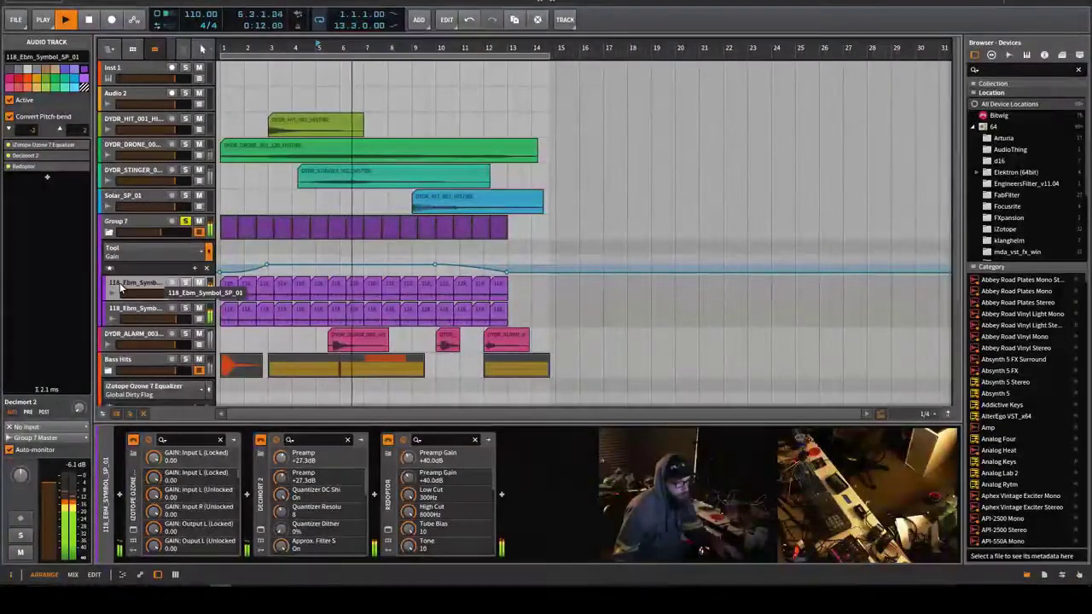
pyautogui.keyDown('shift'); pyautogui.click(133, 308); pyautogui.keyUp('shift')
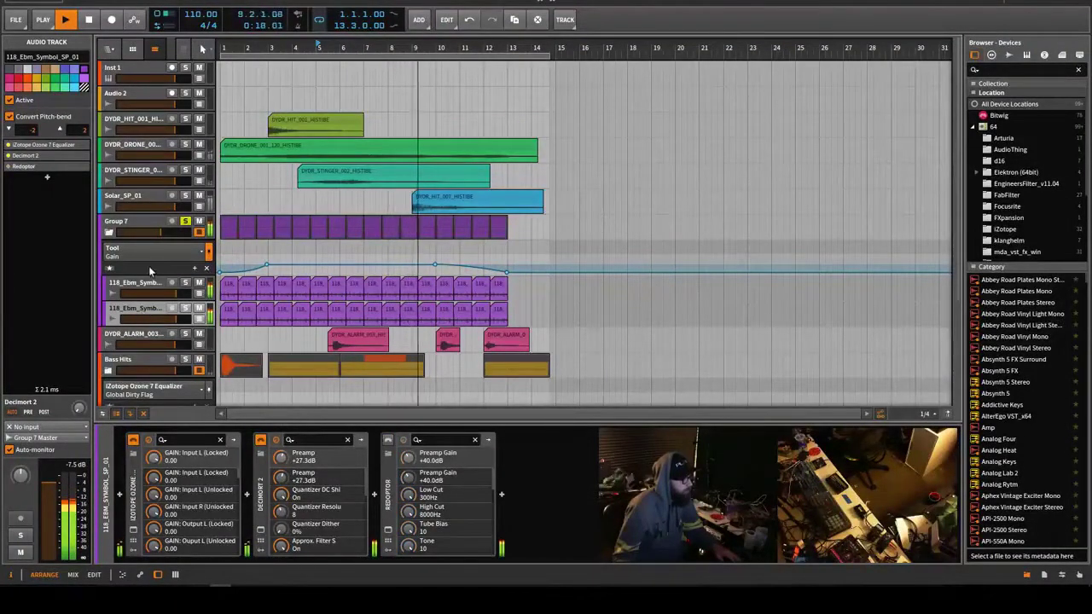
# Adjust the gain of the Peak Limiter on Group 7.
pyautogui.click(135, 228)
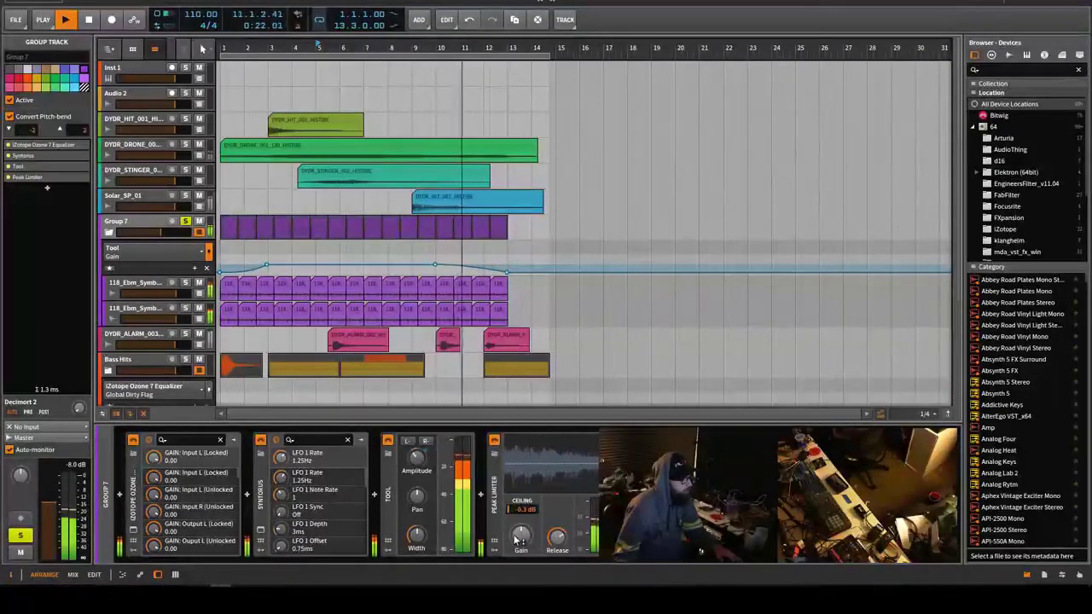
pyautogui.moveTo(517, 541)
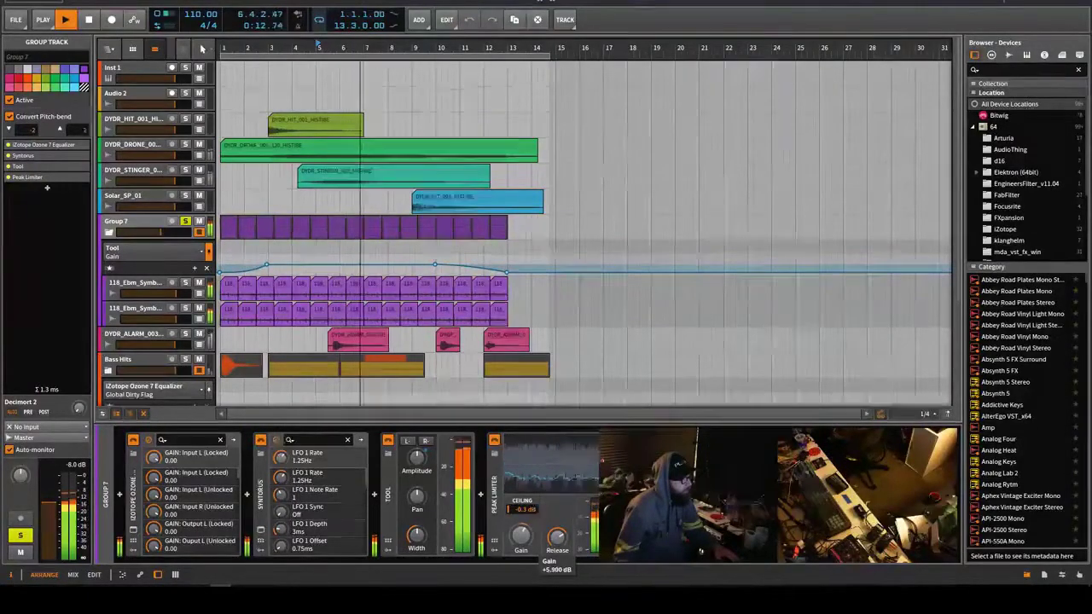
pyautogui.moveTo(521, 535); pyautogui.dragTo(520, 537)
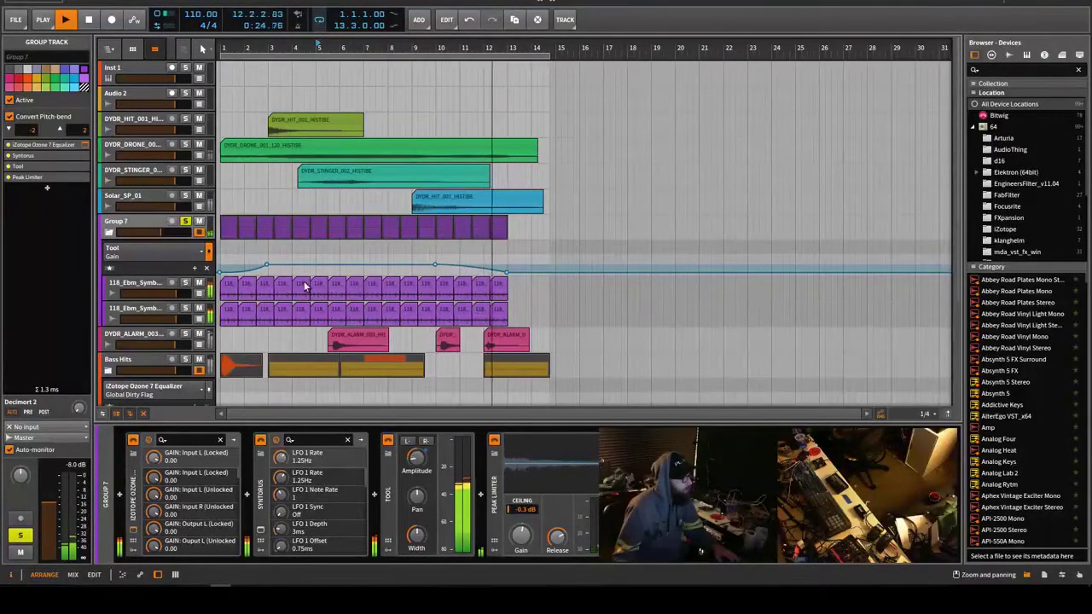
# Restart playback and set Band 2 of Group 7's Ozone 7 Equalizer to 74.4 Hz at 5.4 dB.
pyautogui.press('space')
pyautogui.press('space')
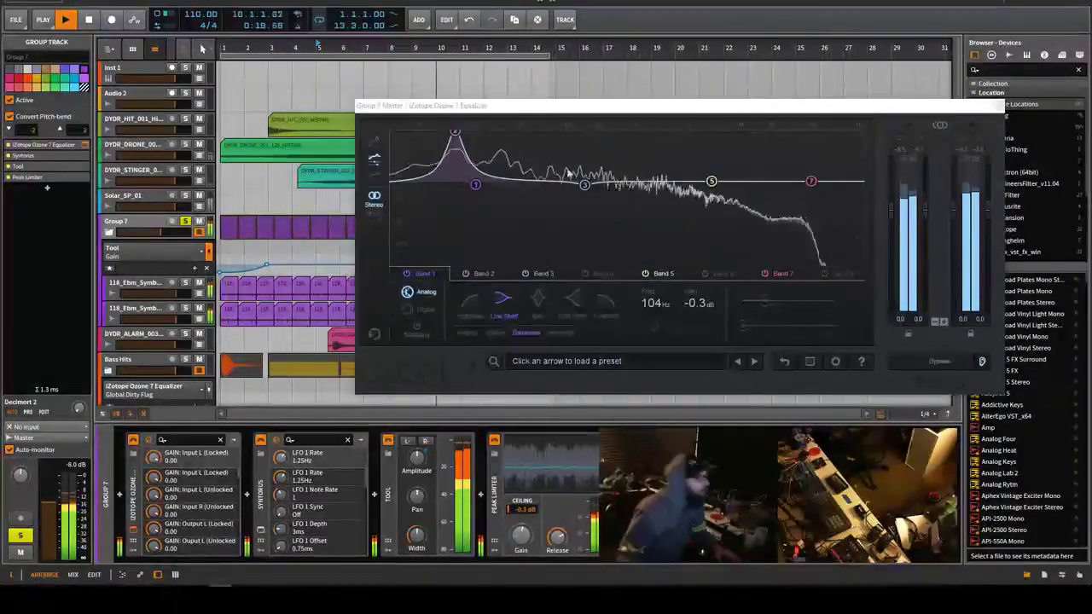
pyautogui.click(454, 135)
pyautogui.moveTo(457, 143); pyautogui.dragTo(454, 133)
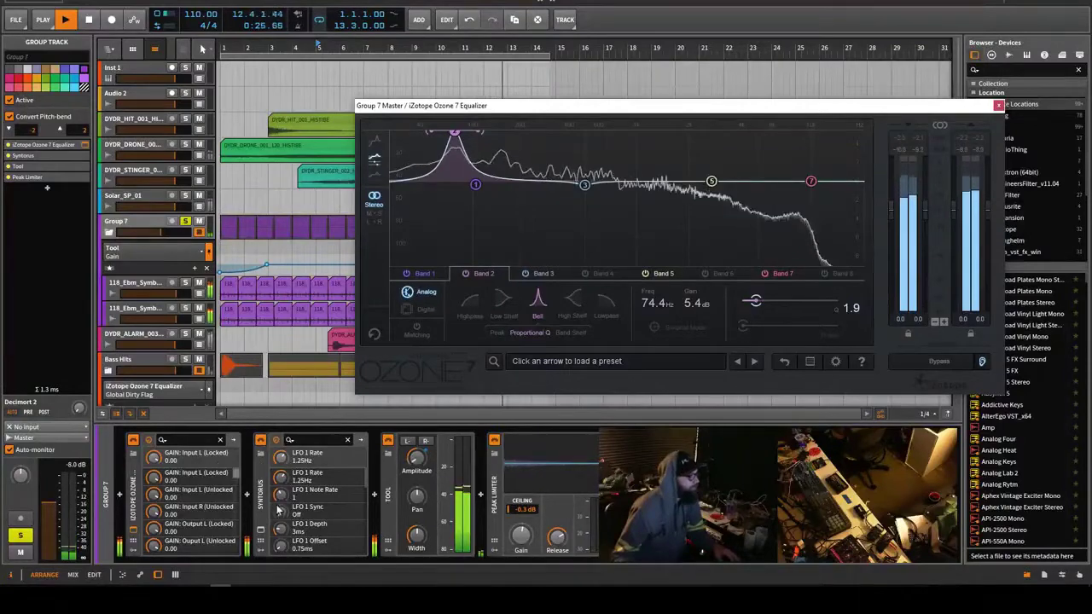
# Insert iZotope Ozone 7 Dynamics between Syntorus and Tool in Group 7's device chain.
pyautogui.click(374, 494)
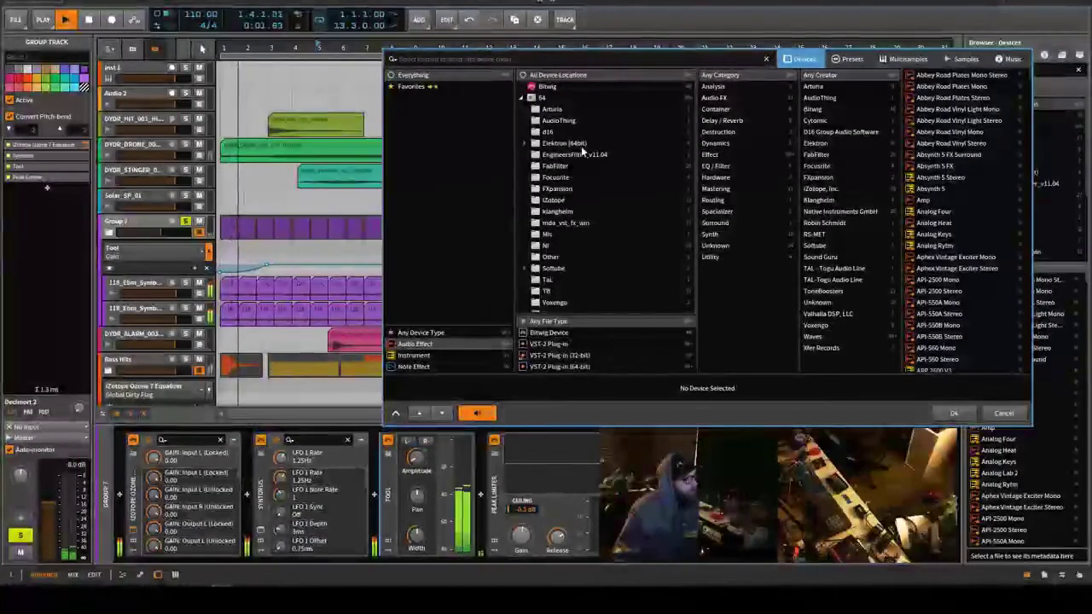
pyautogui.click(565, 200)
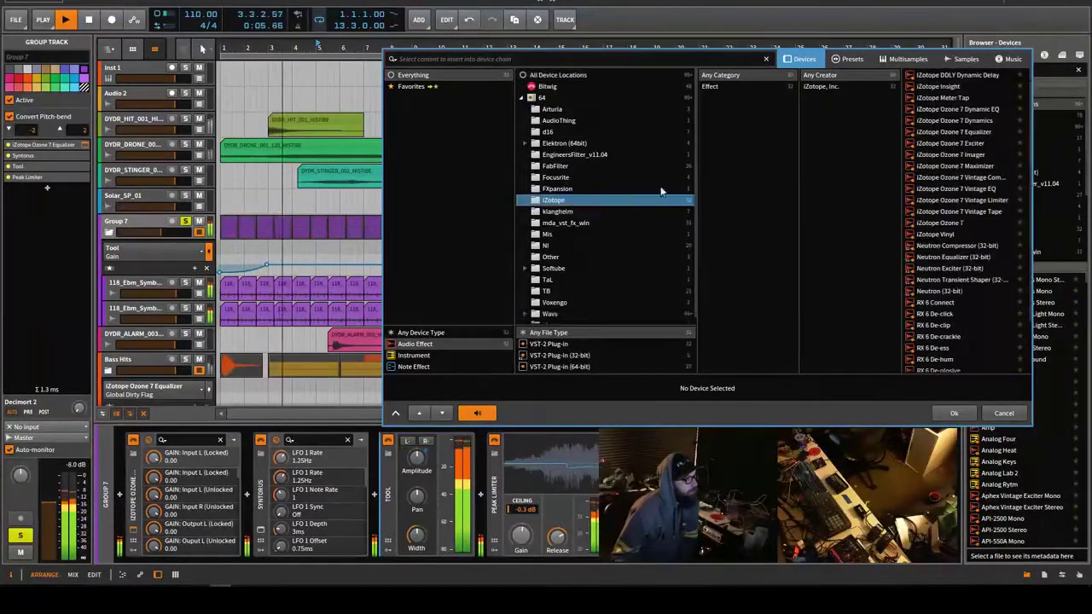
pyautogui.click(947, 120)
pyautogui.click(951, 411)
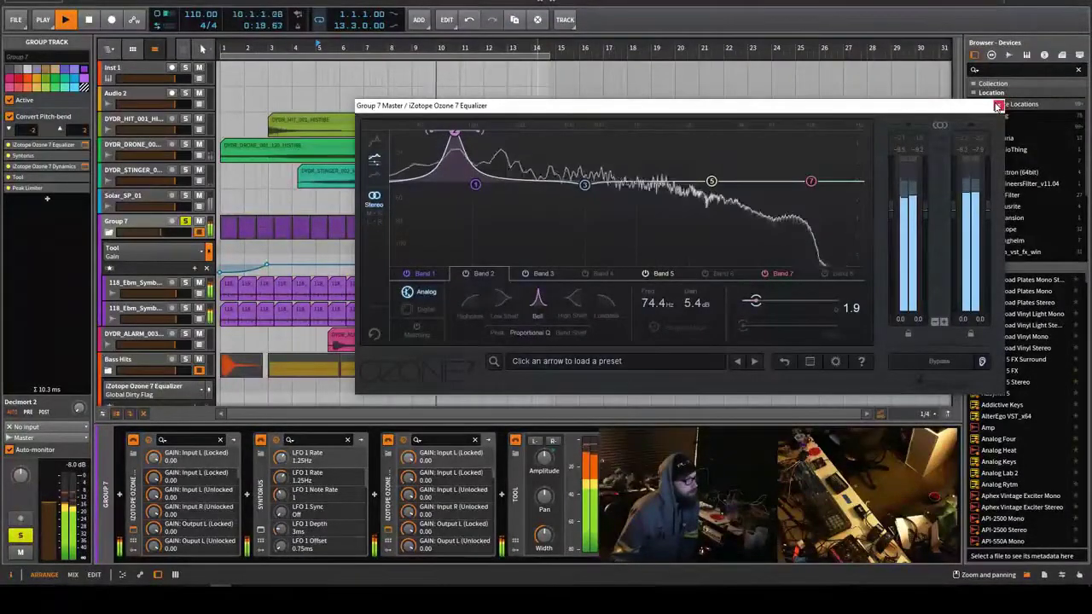
# In Group 7's Ozone 7 Equalizer, move Band 5 to 704 Hz at 5.0 dB and add Band 4, trying 1.36 kHz at 5.4 dB.
pyautogui.moveTo(711, 181); pyautogui.dragTo(663, 164)
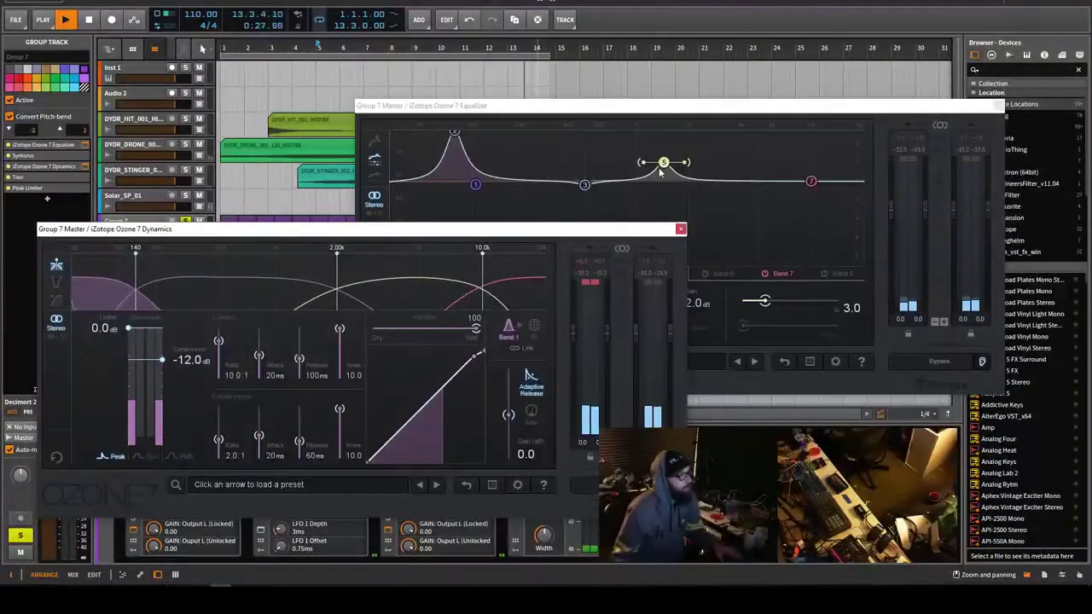
pyautogui.moveTo(662, 162); pyautogui.dragTo(609, 134)
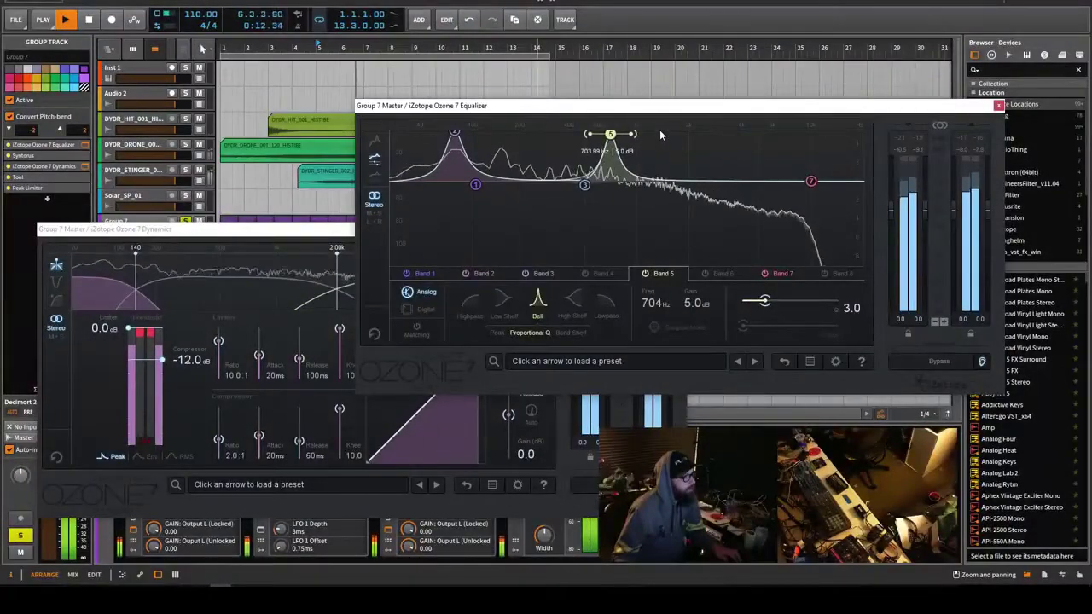
pyautogui.doubleClick(650, 180)
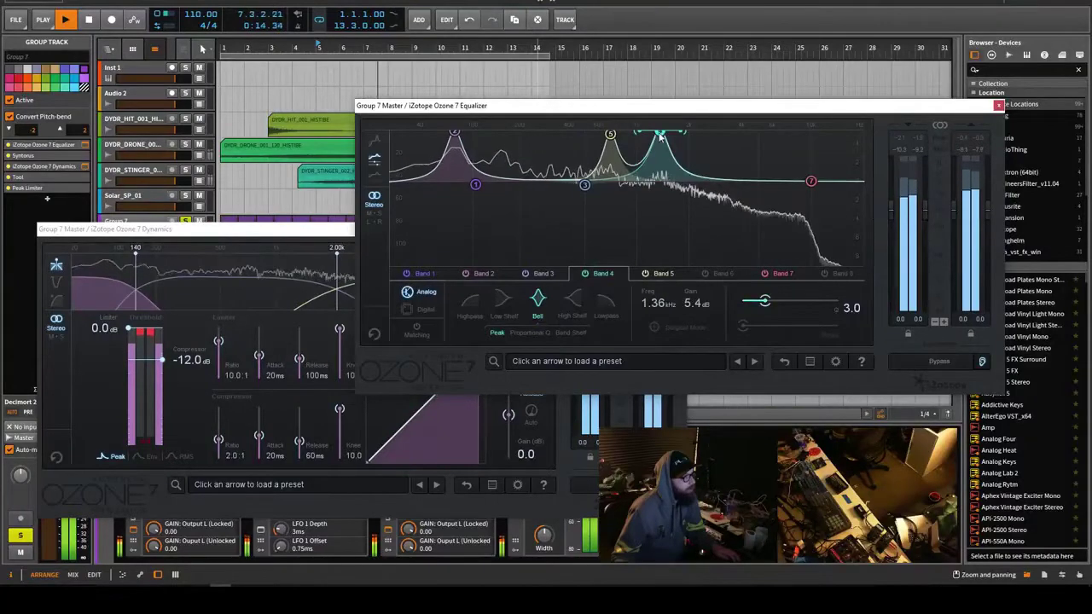
# Set Band 5 of Group 7's Ozone 7 Equalizer to 977 Hz at 5.3 dB and close the equalizer window.
pyautogui.moveTo(610, 135); pyautogui.dragTo(634, 132)
pyautogui.press('super')
pyautogui.press('super')
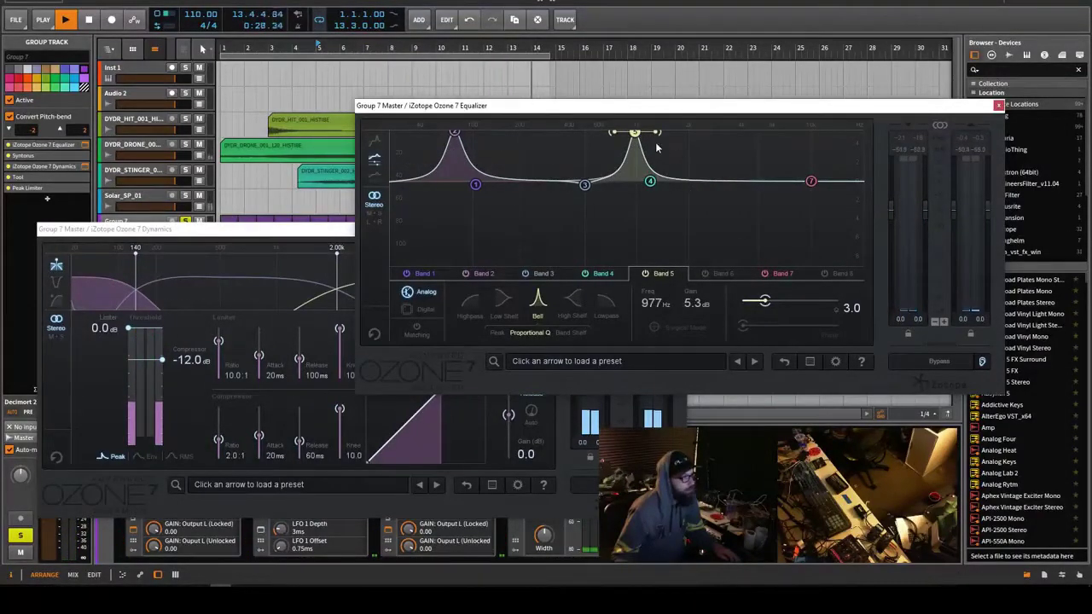
pyautogui.press('space')
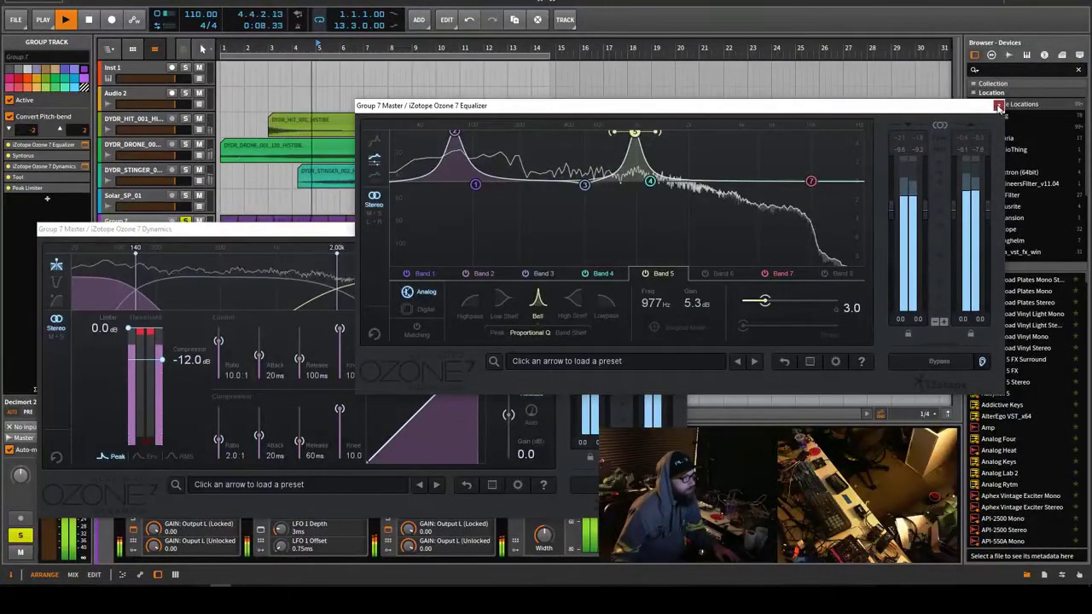
pyautogui.click(998, 106)
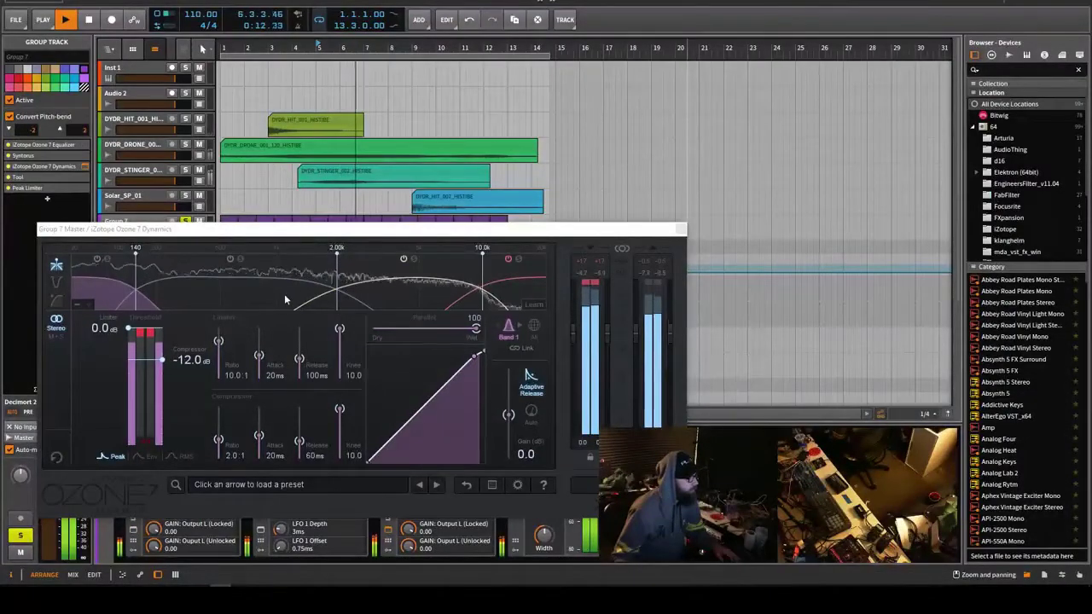
# Set the gain of Band 1 in Group 7's Ozone 7 Dynamics to 6.9 dB.
pyautogui.click(273, 290)
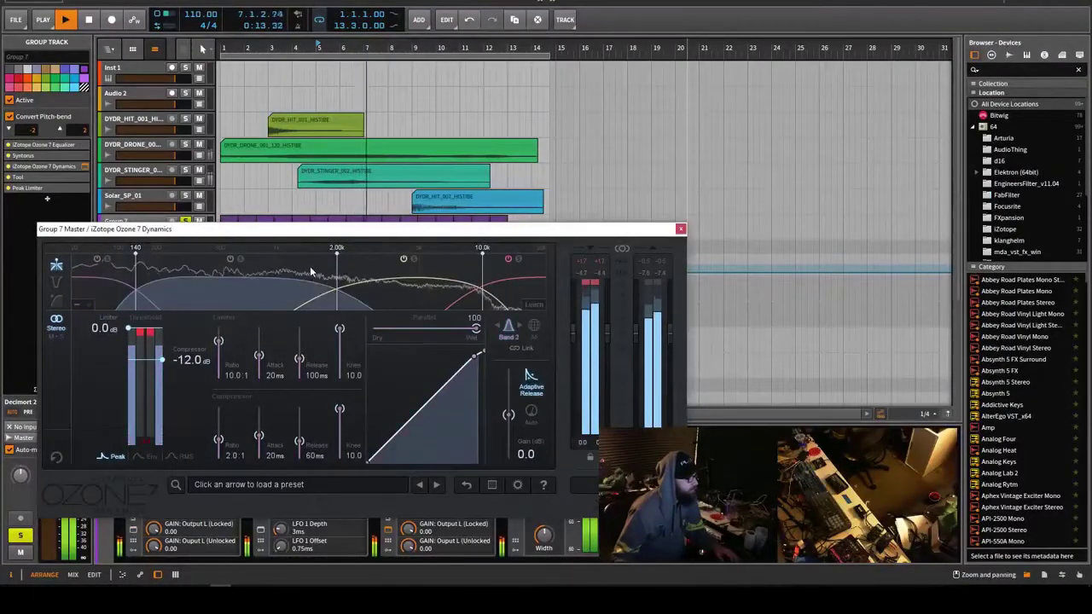
pyautogui.click(112, 268)
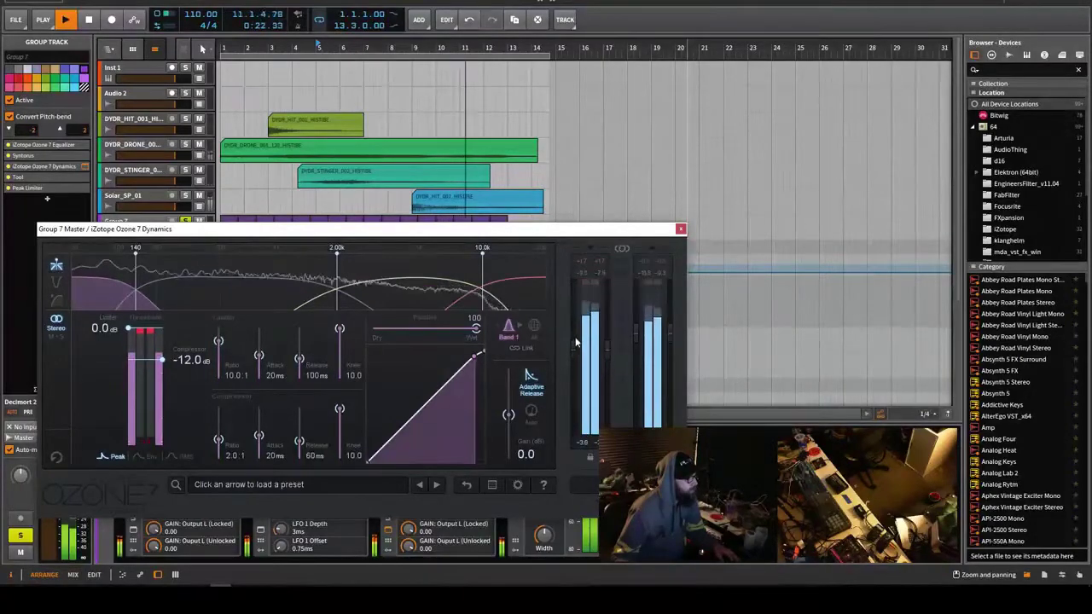
pyautogui.moveTo(509, 407); pyautogui.dragTo(513, 404)
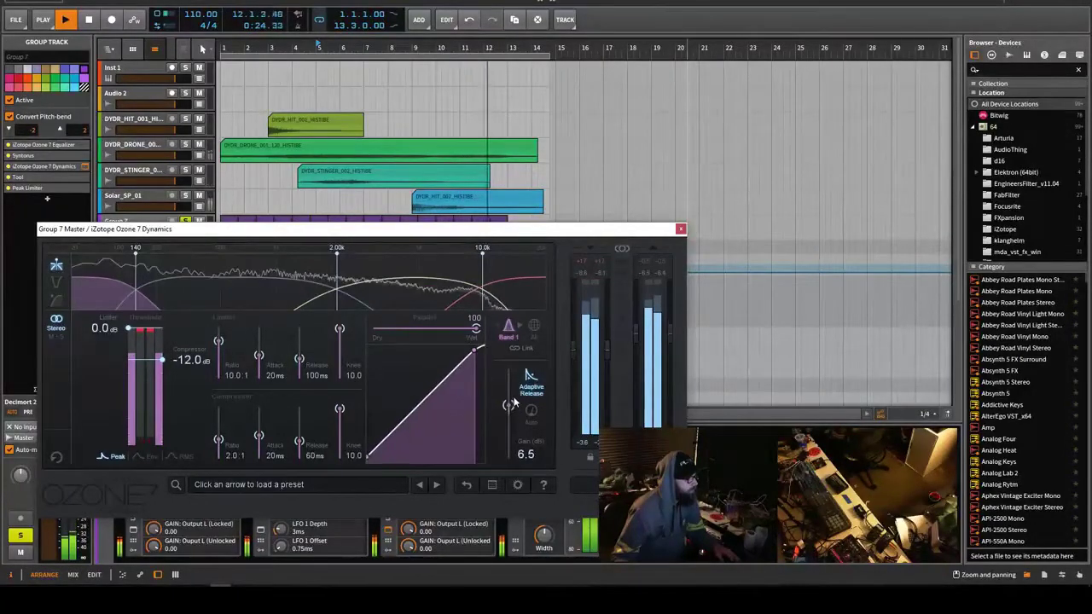
pyautogui.keyDown('alt'); pyautogui.click(512, 399); pyautogui.keyUp('alt')
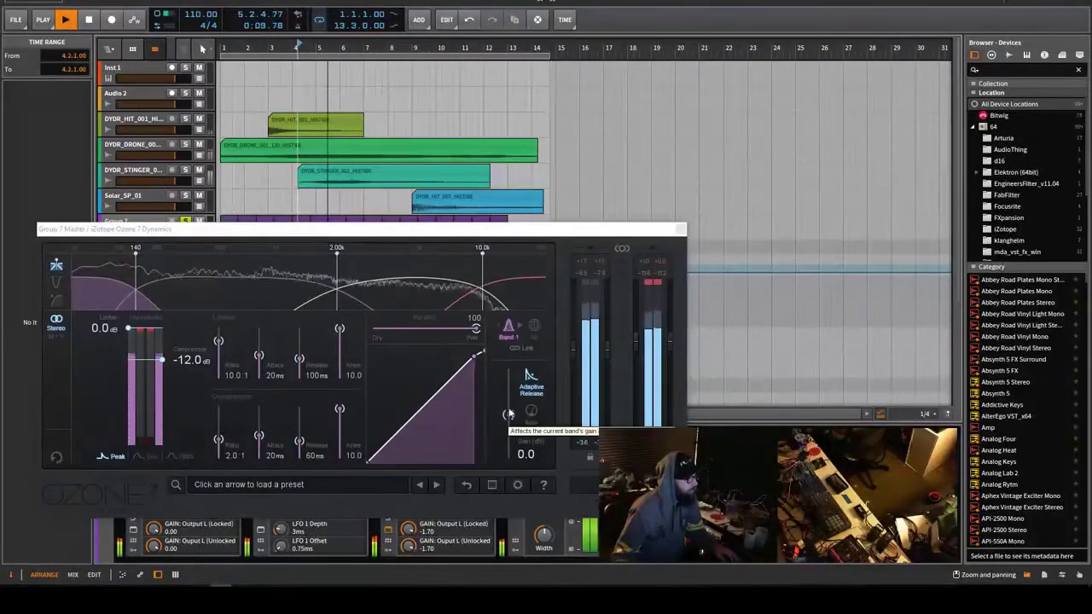
pyautogui.moveTo(509, 415); pyautogui.dragTo(510, 400)
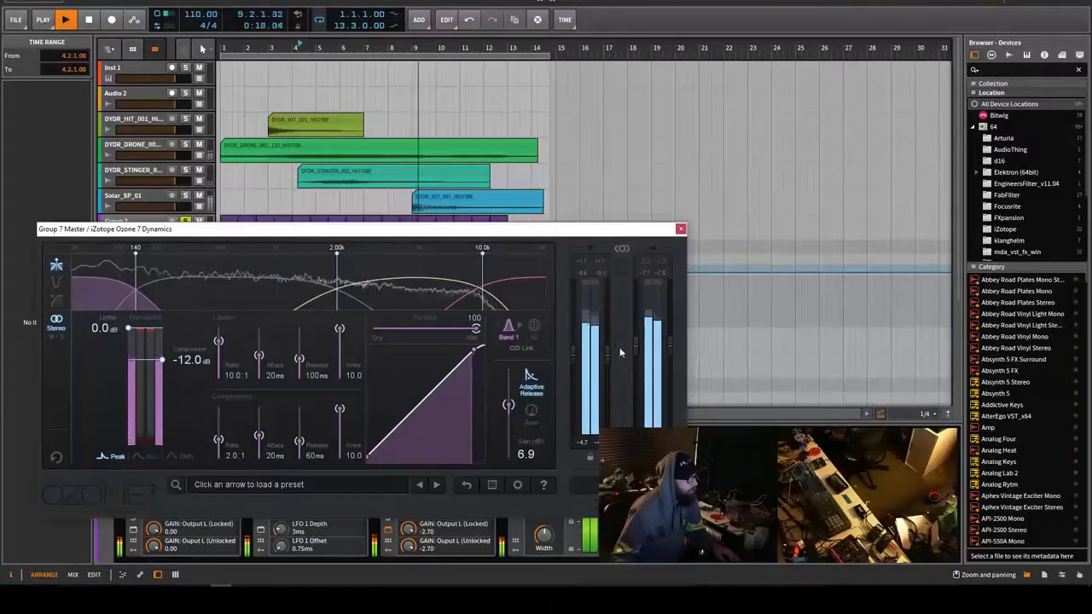
# Set the gain of Band 3 in Group 7's Ozone 7 Dynamics to 10.0 dB and close the plug-in window.
pyautogui.click(461, 300)
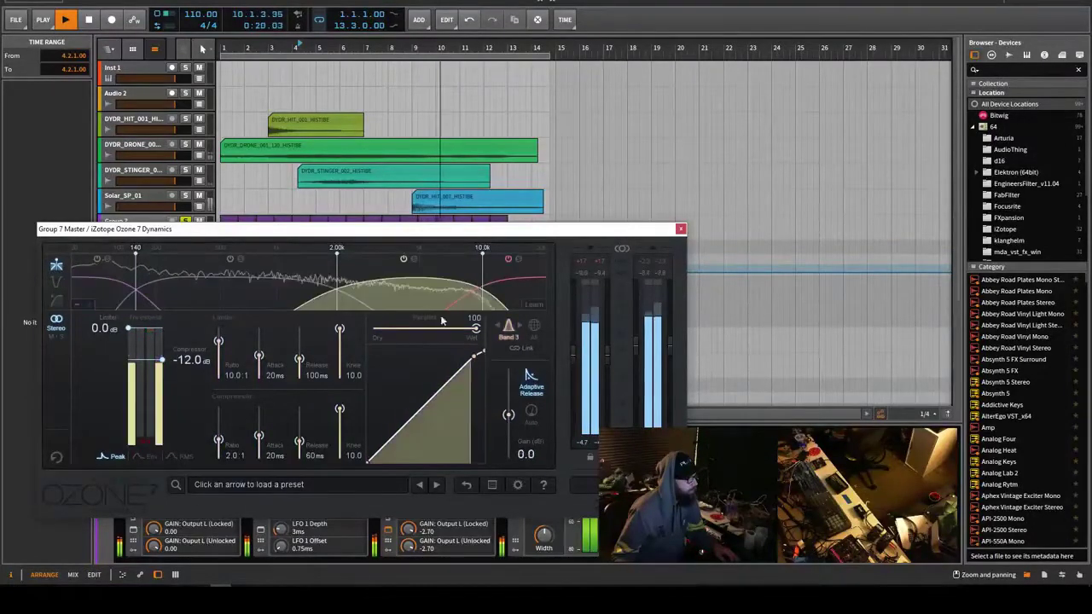
pyautogui.moveTo(508, 404); pyautogui.dragTo(508, 401)
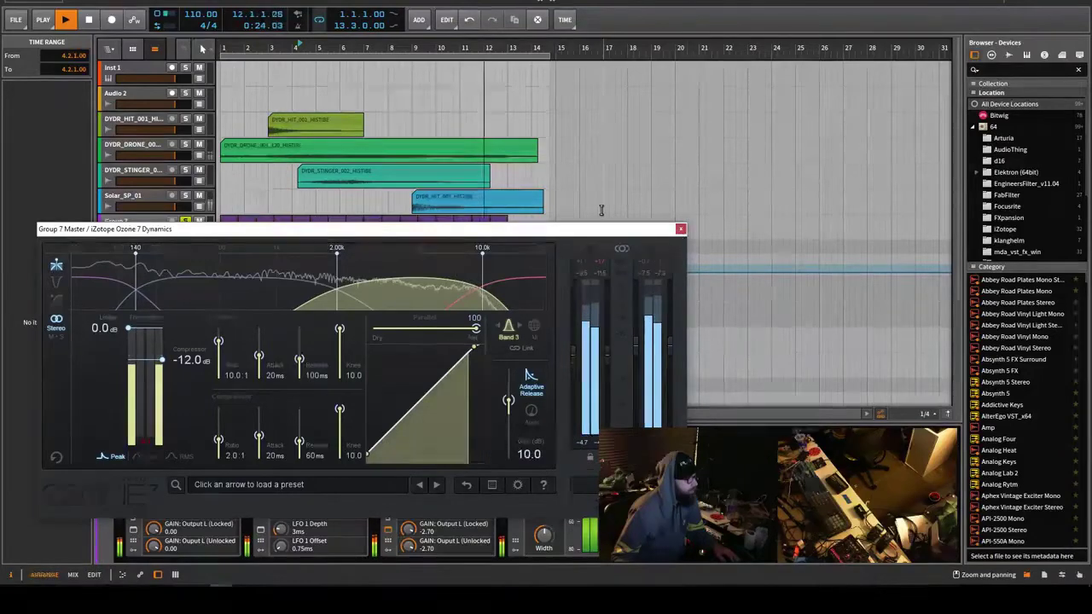
pyautogui.click(680, 229)
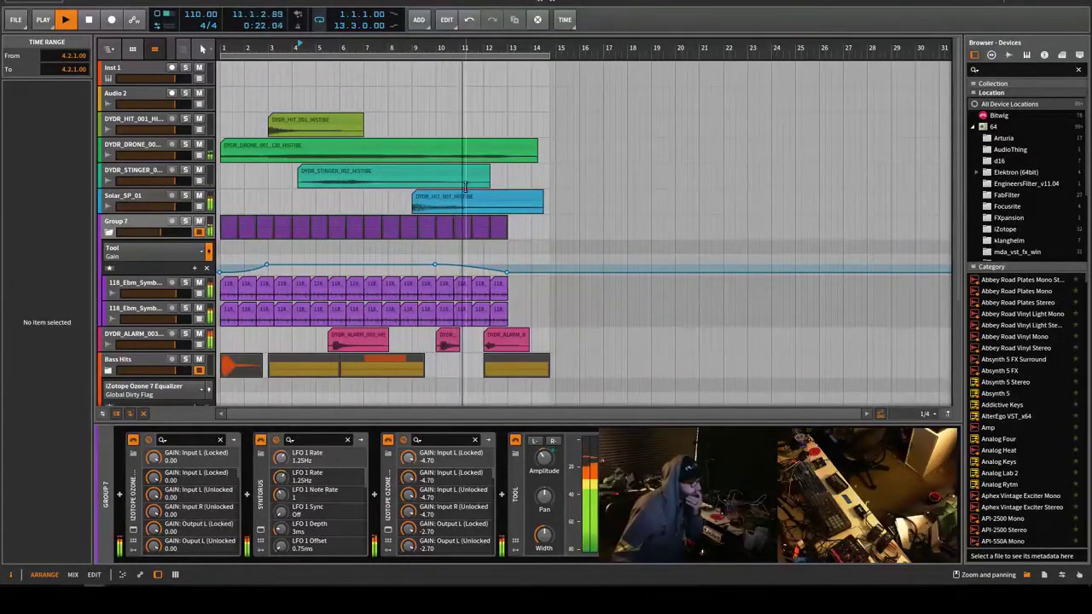
# Solo the DYDR_STINGER_002_HISTIBE track and select it to show its device chain.
pyautogui.scroll(-5, 466, 183)
pyautogui.scroll(-1, 466, 184)
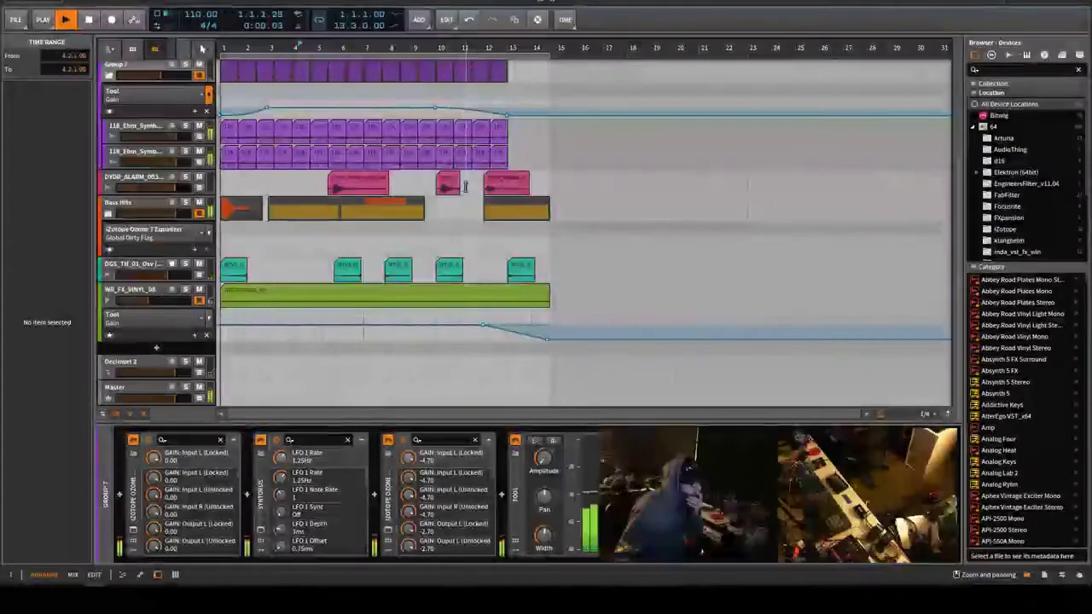
pyautogui.scroll(6, 466, 186)
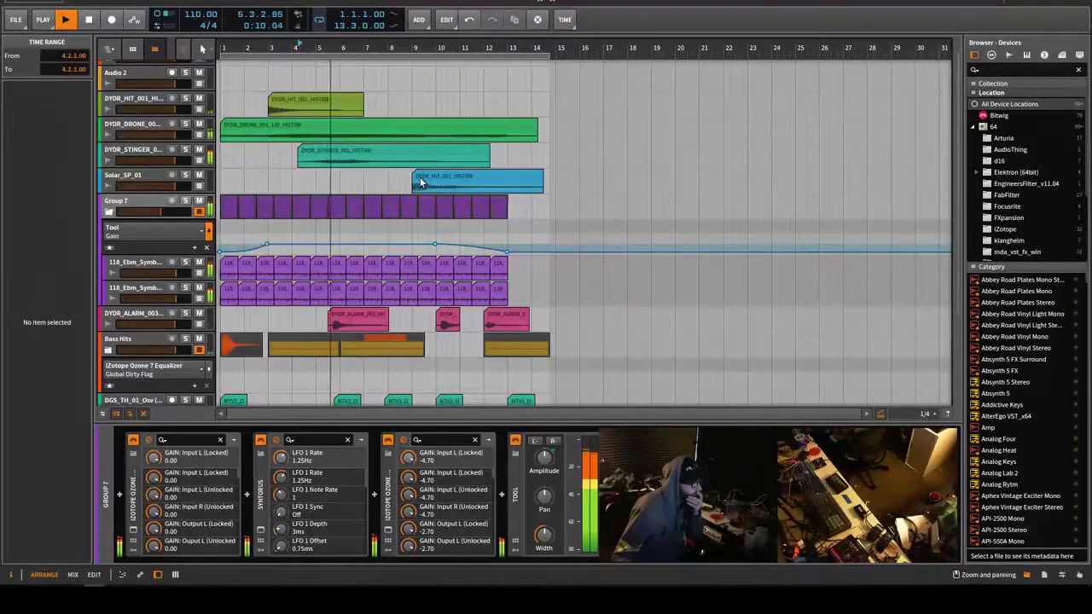
pyautogui.click(328, 153)
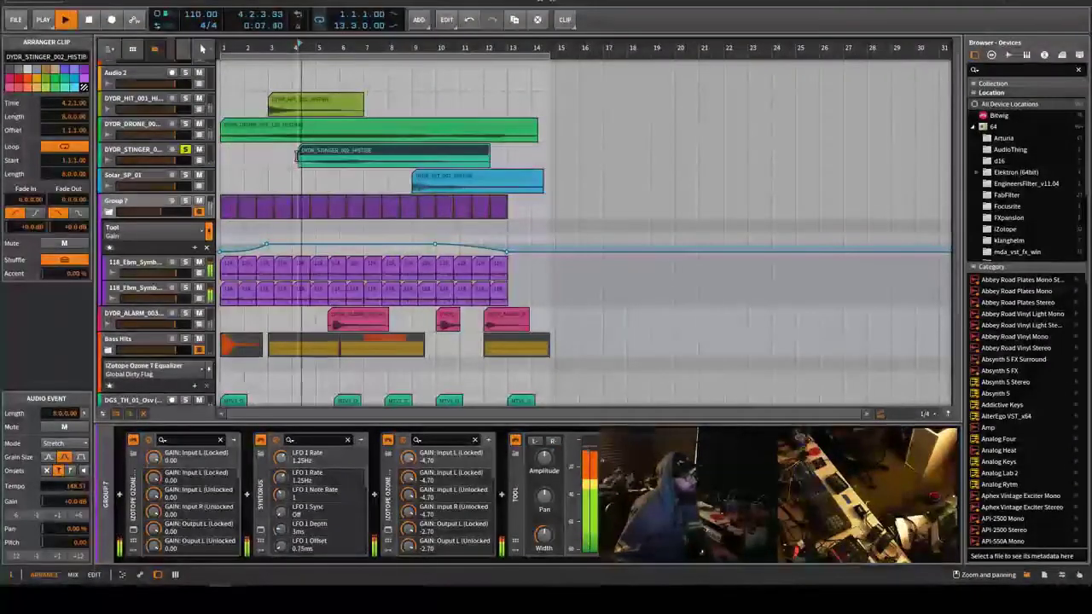
pyautogui.click(132, 150)
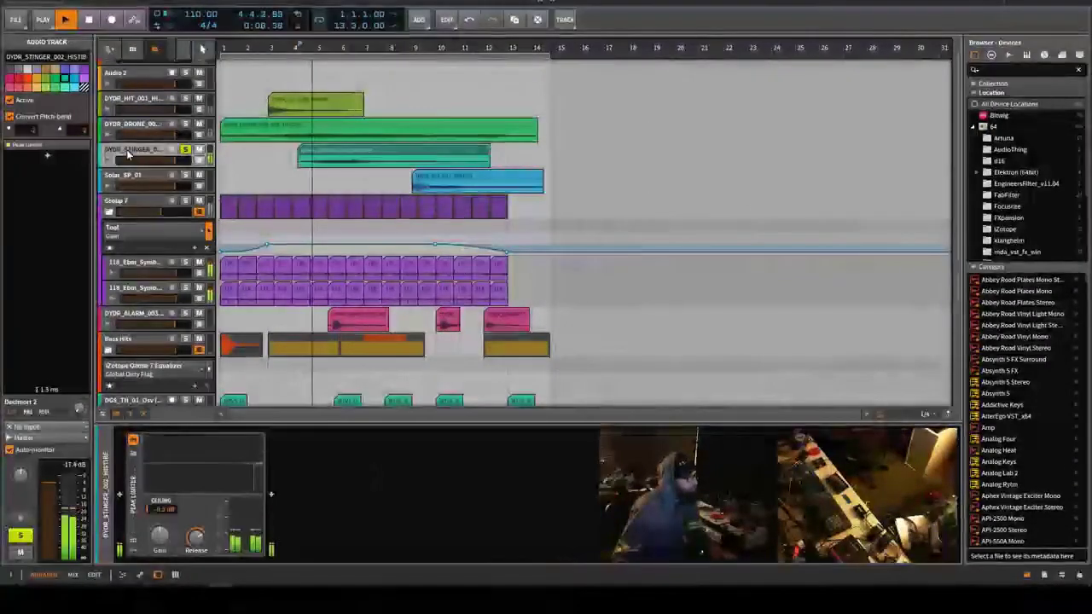
# Insert iZotope Ozone 7 Dynamics before the Peak Limiter in the stinger track's device chain.
pyautogui.click(120, 498)
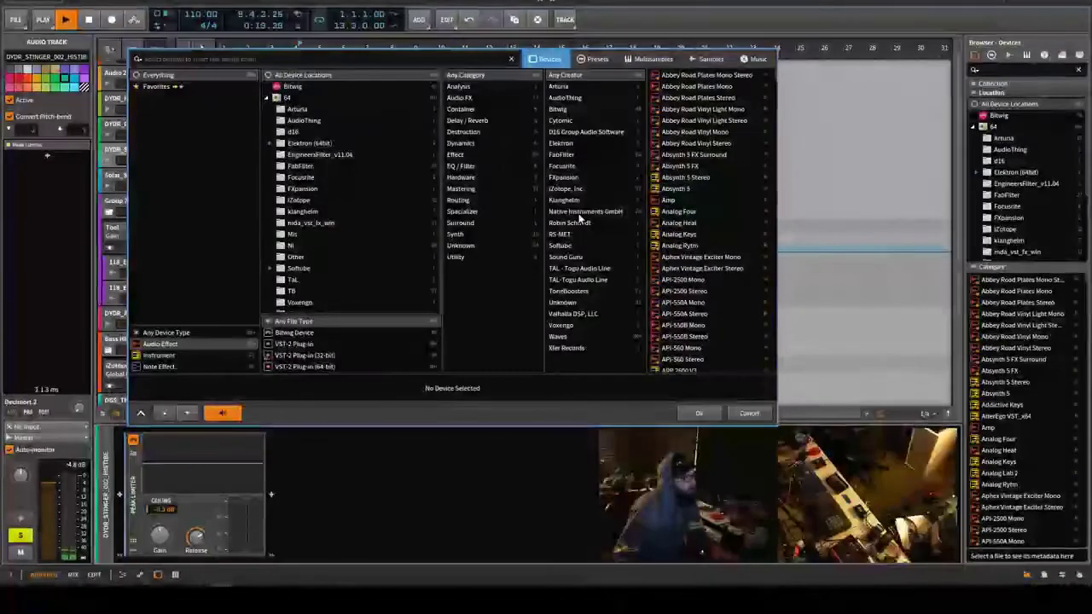
pyautogui.click(570, 189)
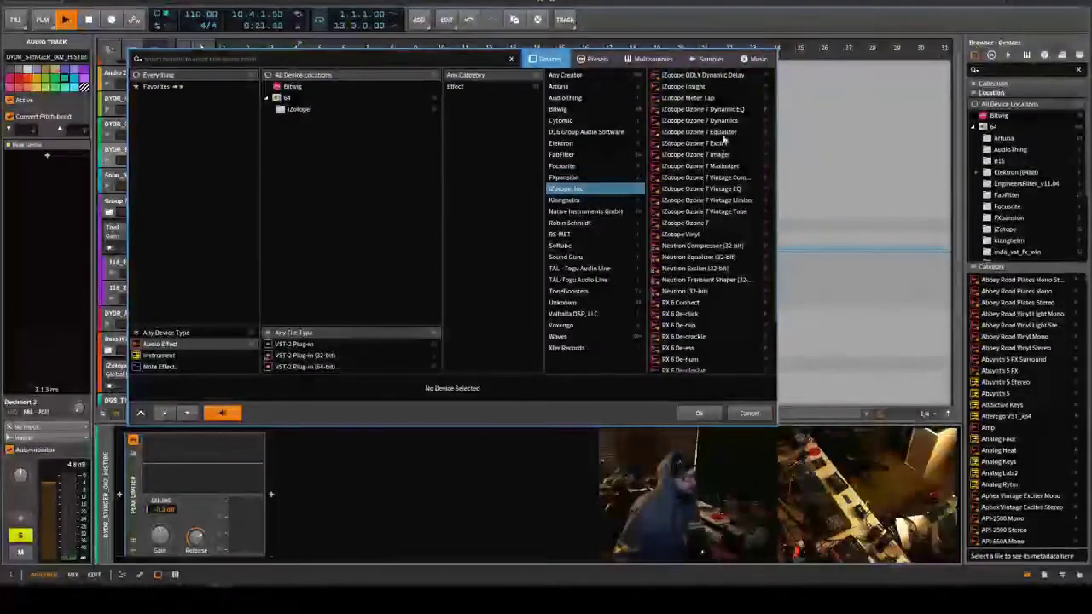
pyautogui.click(722, 131)
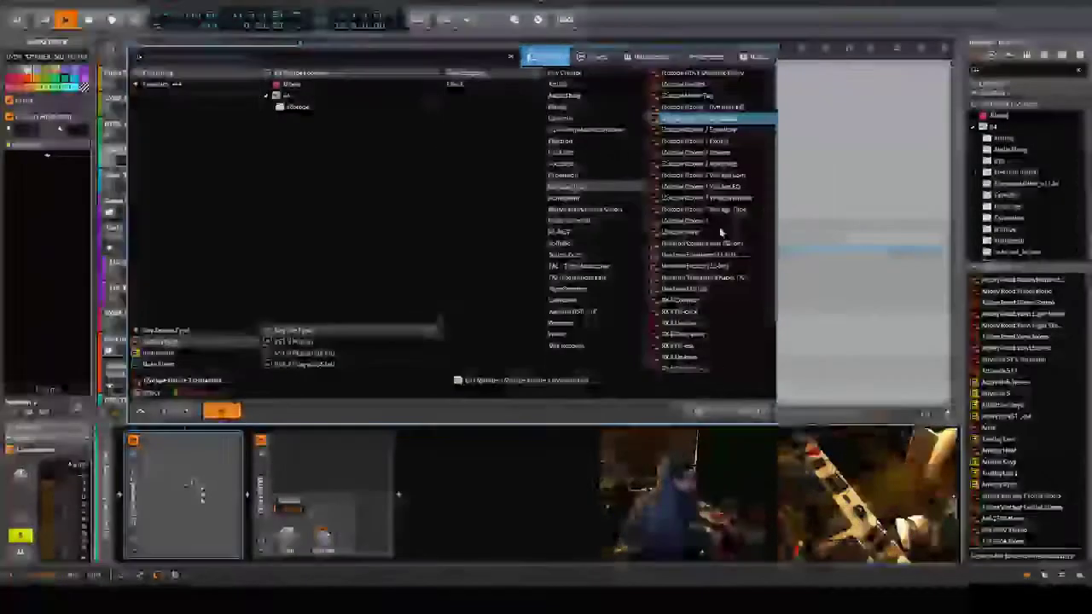
pyautogui.click(700, 413)
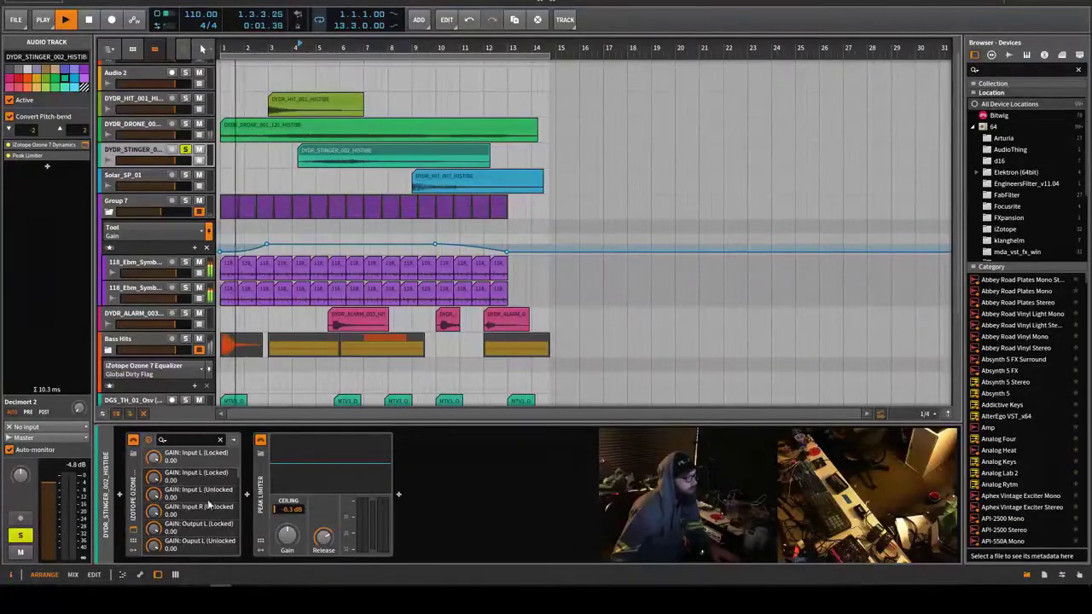
# In the stinger's Ozone 7 Dynamics, set the Band 3 gain to 24.2 dB and the output gain to -3.6 dB.
pyautogui.click(133, 529)
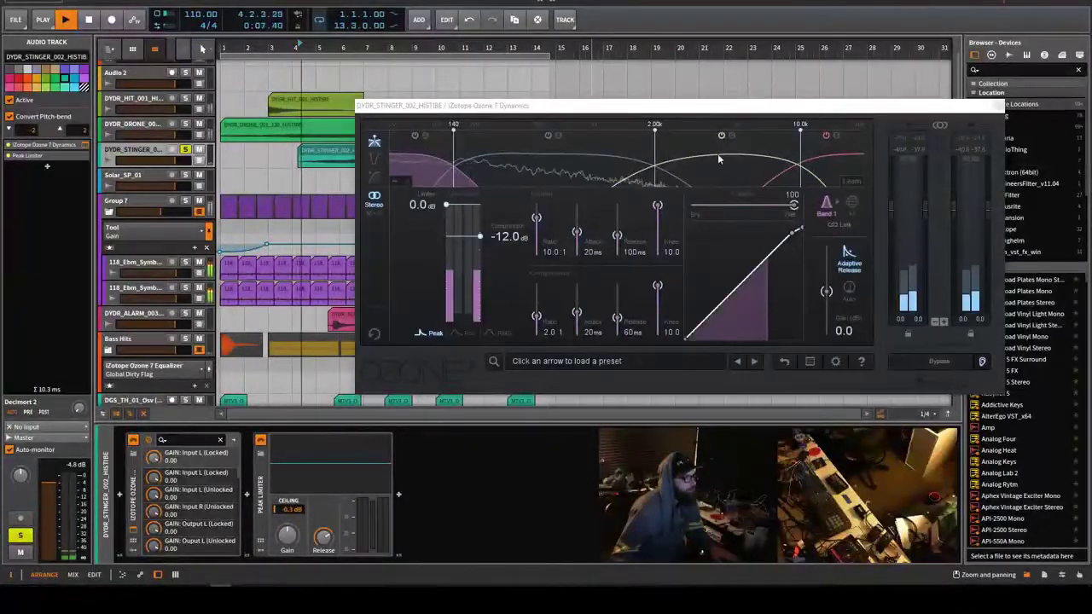
pyautogui.click(716, 167)
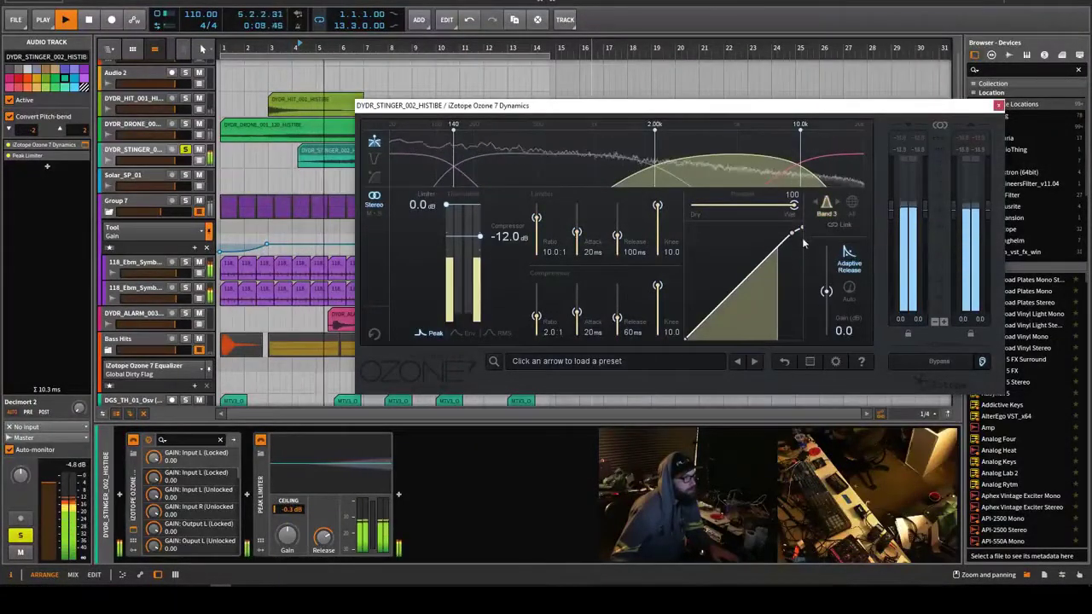
pyautogui.moveTo(824, 291); pyautogui.dragTo(826, 255)
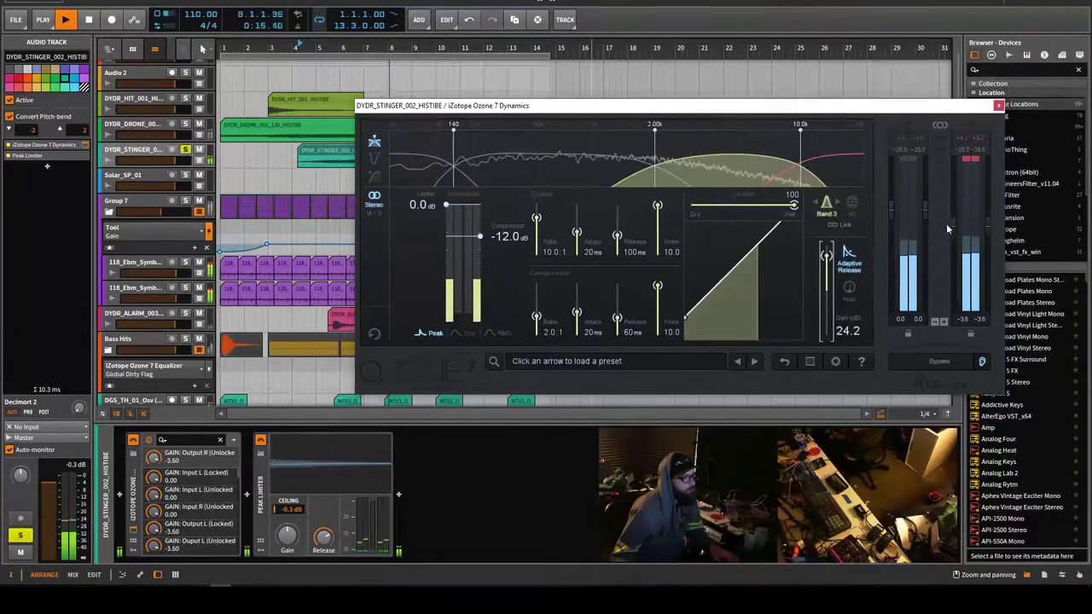
# Lower the output gain of the stinger's Ozone 7 Dynamics to -6.6 dB, reset its clip indicator and close the plug-in window.
pyautogui.click(302, 163)
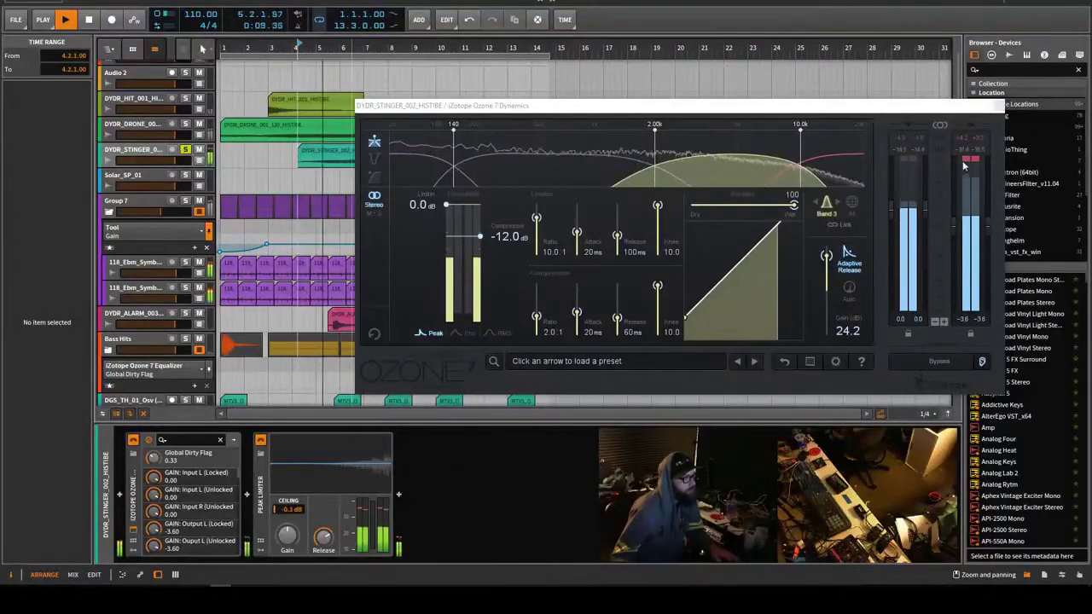
pyautogui.click(989, 229)
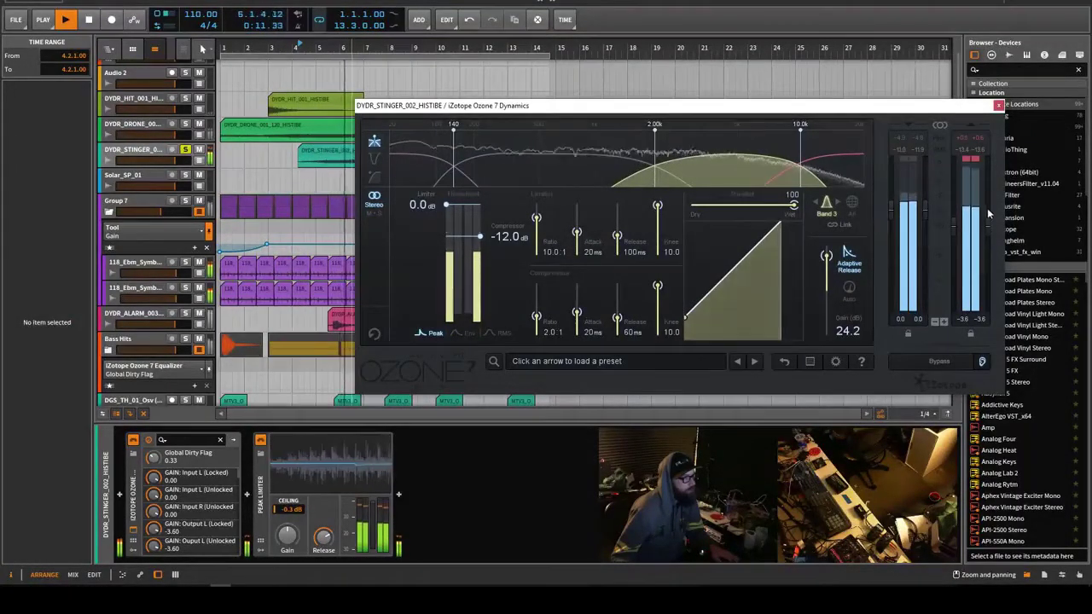
pyautogui.moveTo(987, 208); pyautogui.dragTo(992, 228)
pyautogui.click(973, 162)
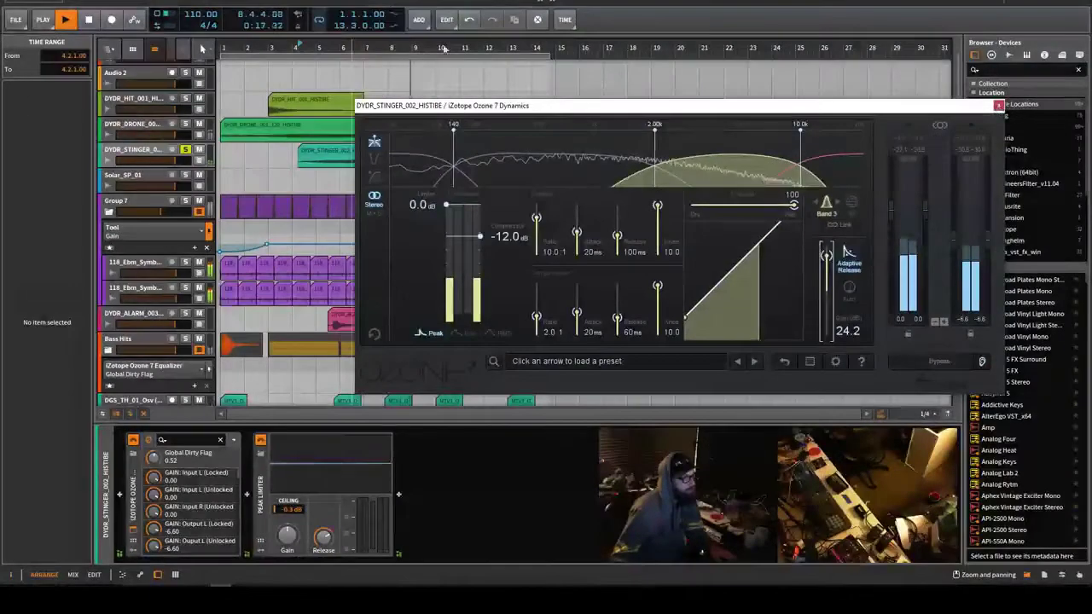
pyautogui.click(370, 58)
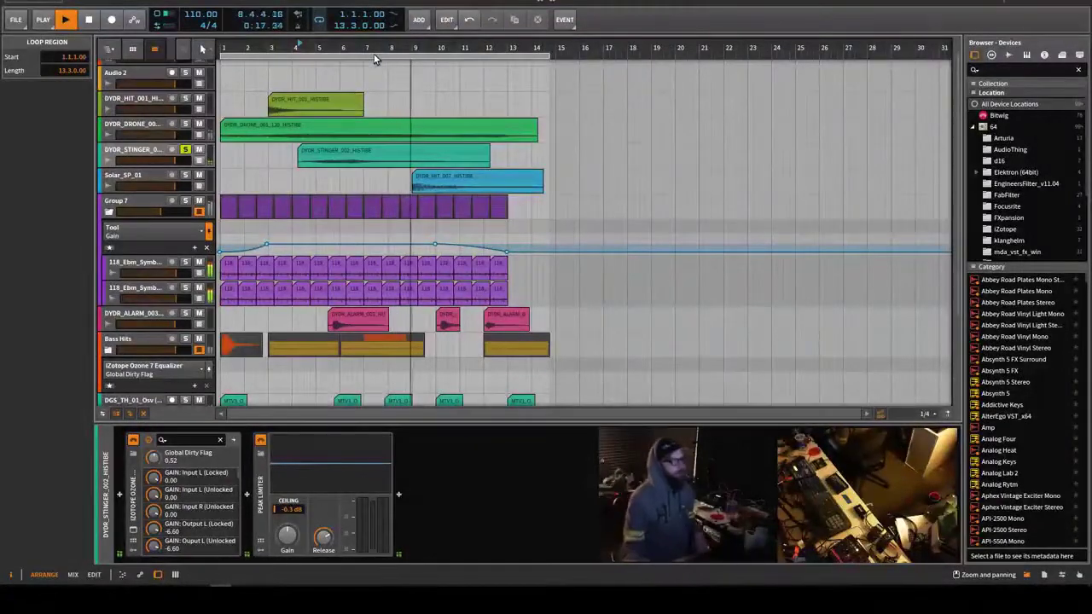
# Unsolo the stinger track and switch to the mixer view with large level meters shown and the device lists hidden.
pyautogui.click(185, 150)
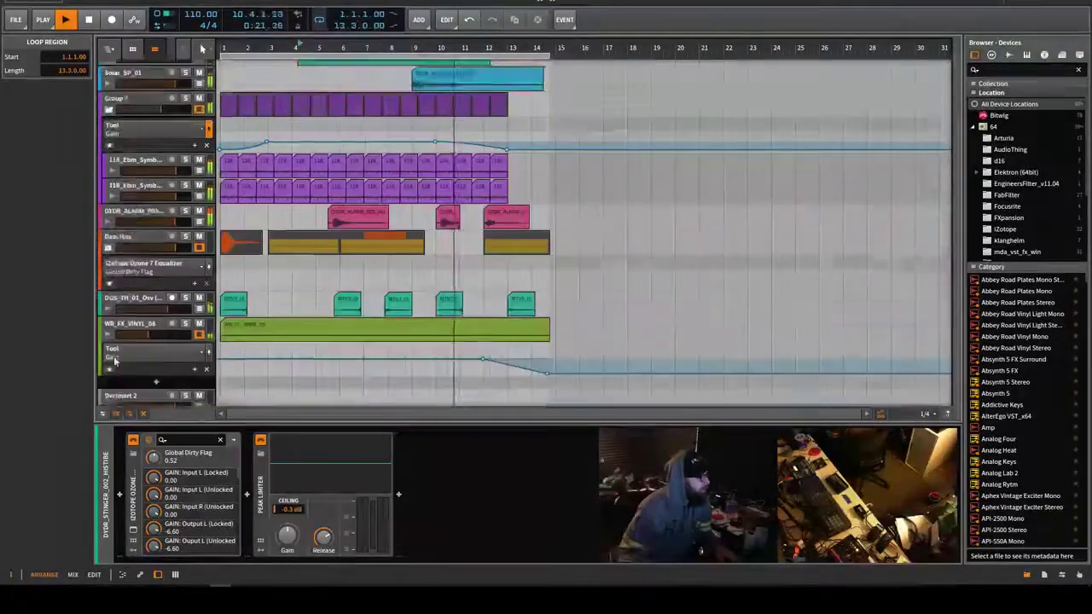
pyautogui.scroll(-5, 112, 368)
pyautogui.hotkey('alt', '2')
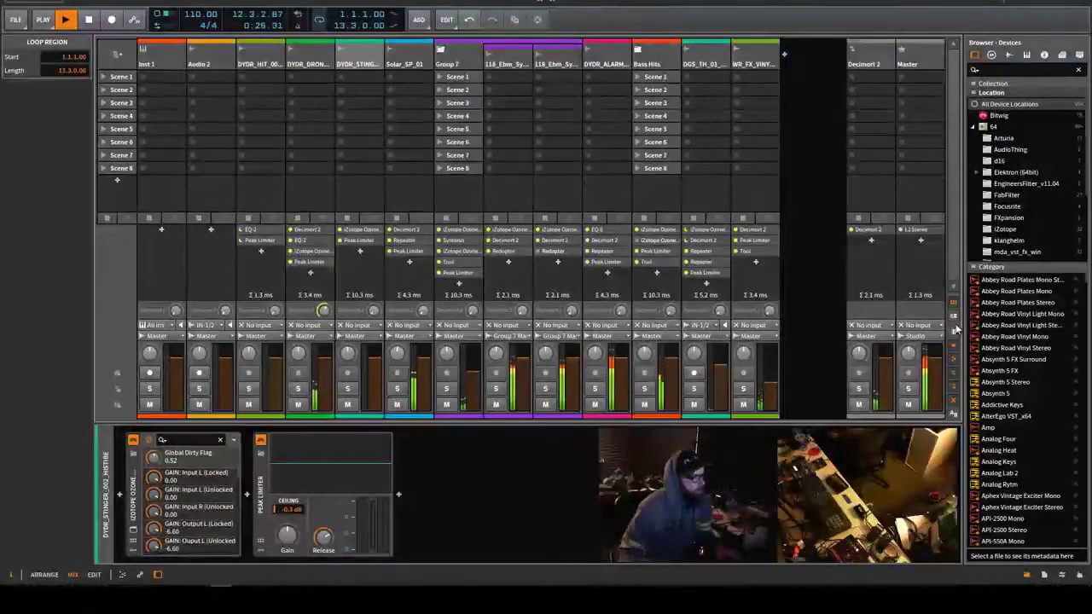
pyautogui.click(954, 309)
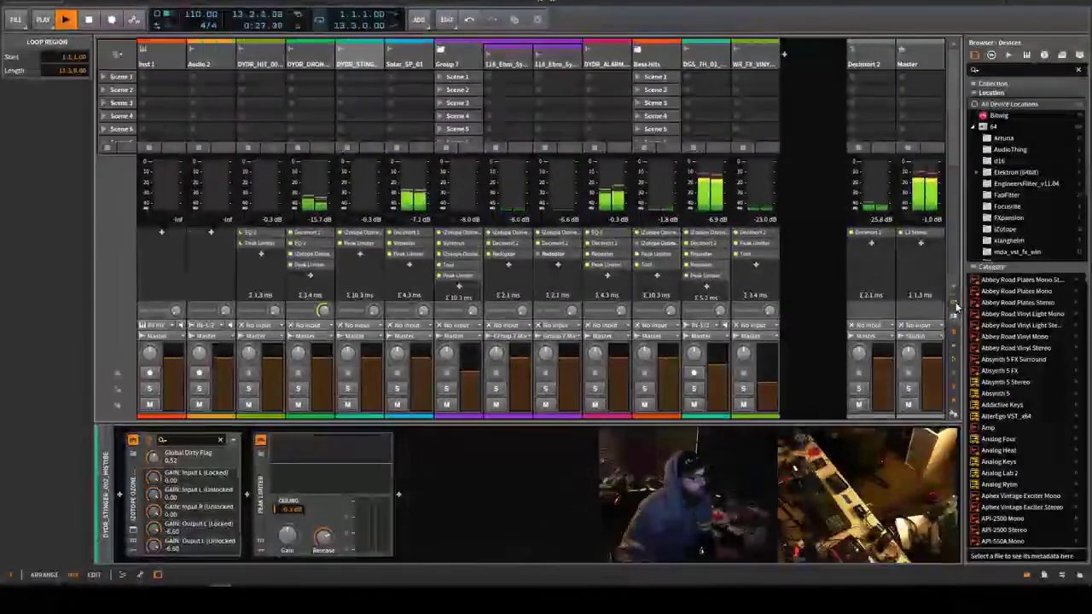
pyautogui.click(955, 332)
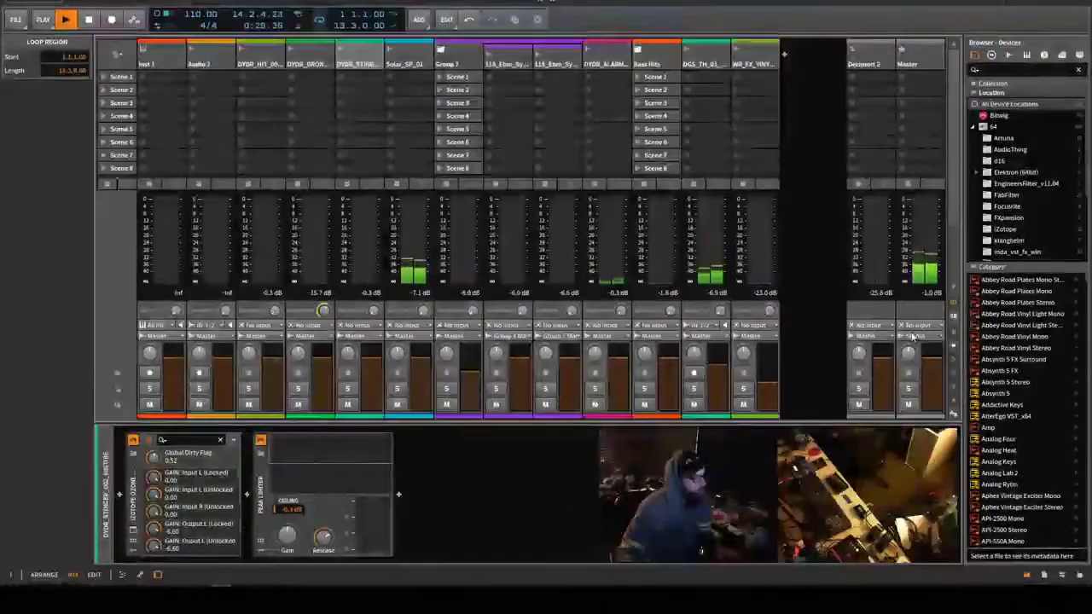
# Insert the HW FX hardware device before L2 Stereo in the Master track's device chain.
pyautogui.click(904, 70)
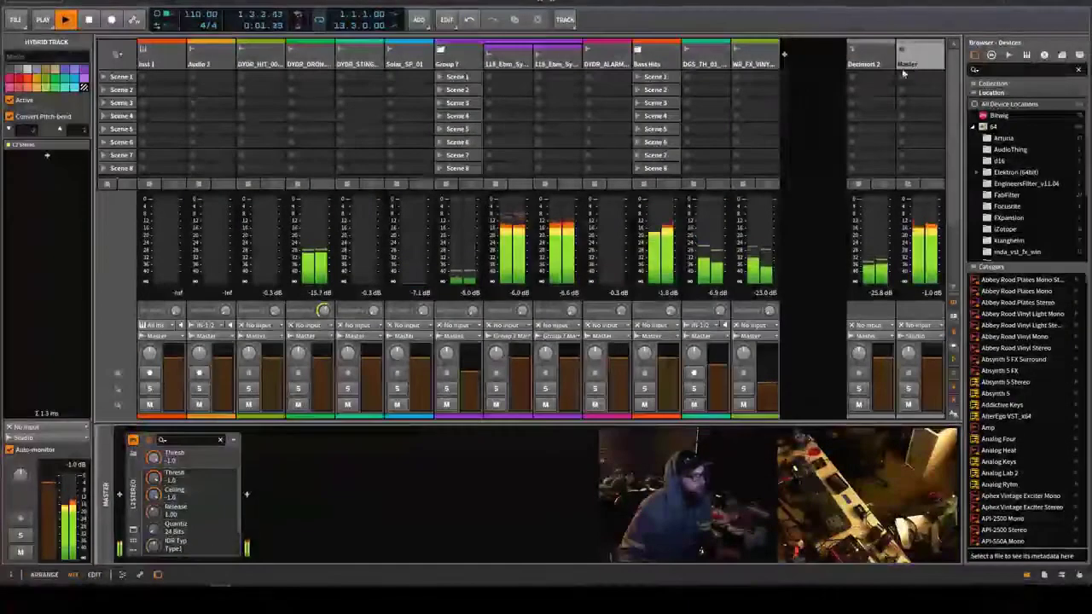
pyautogui.click(120, 499)
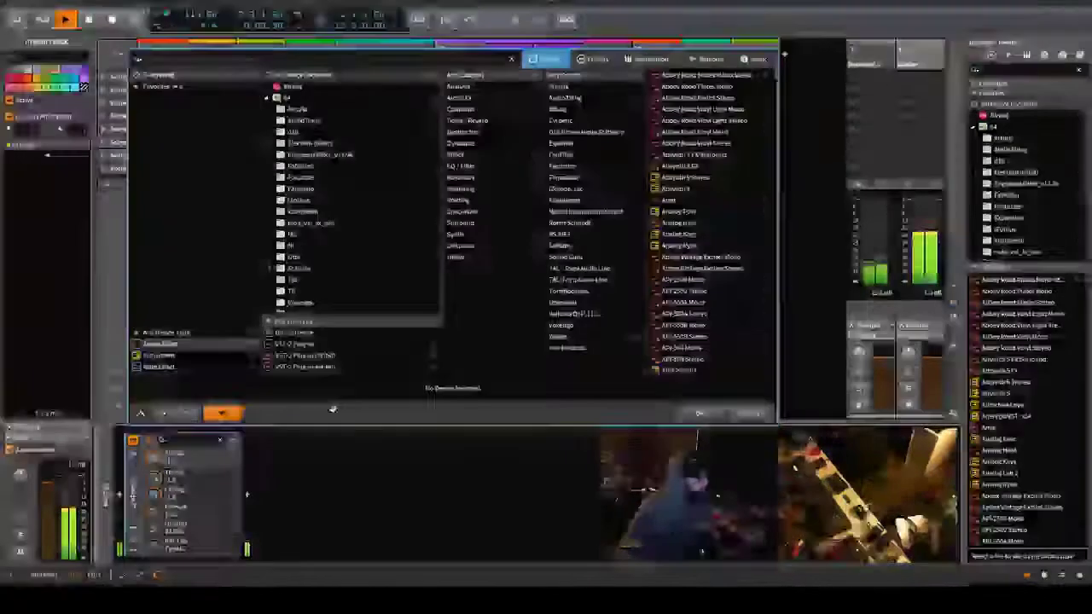
pyautogui.click(464, 200)
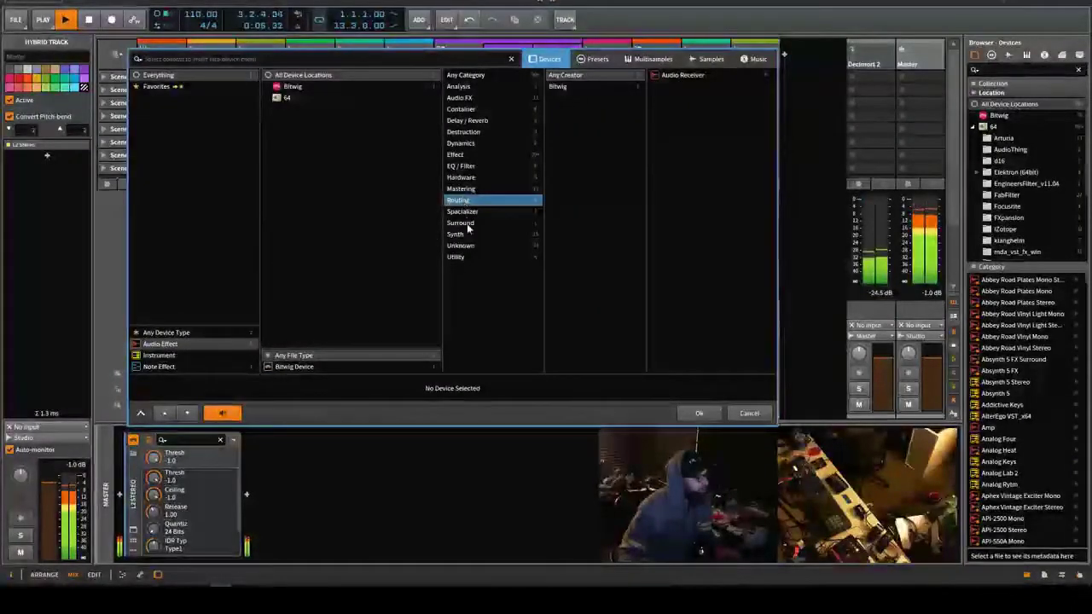
pyautogui.click(466, 178)
pyautogui.click(671, 97)
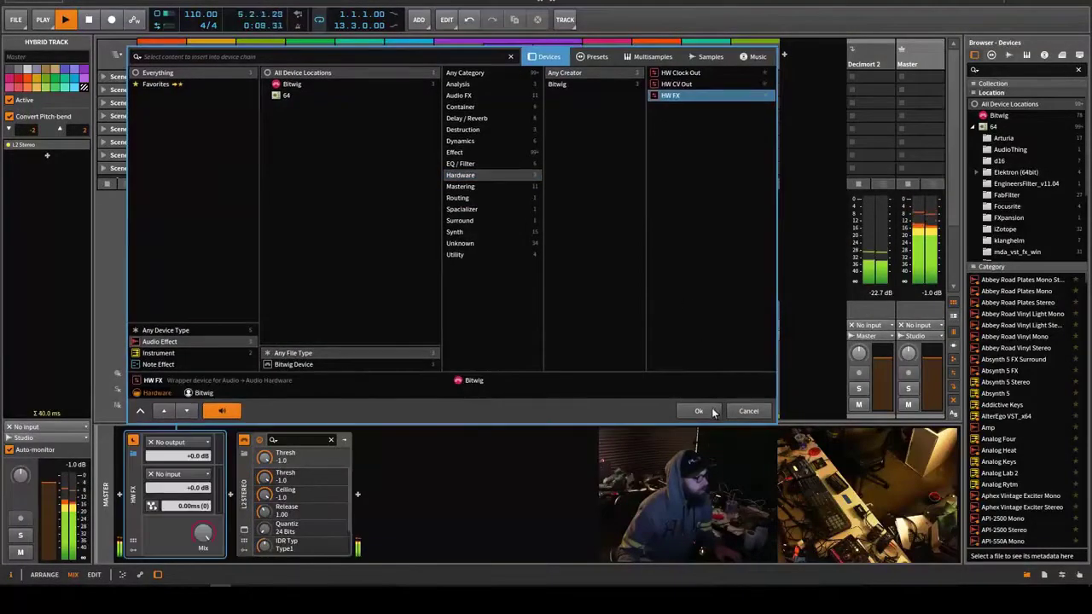
pyautogui.click(698, 413)
# Try Out-1/2 and Out-5/6 as the audio output of the Master track's HW FX device.
pyautogui.click(206, 441)
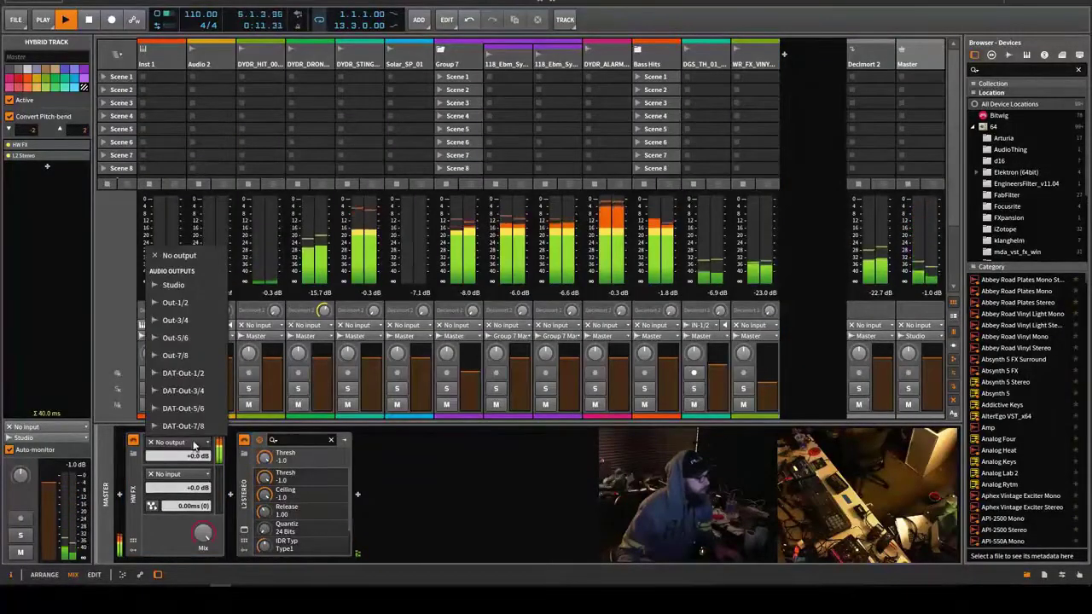
pyautogui.click(209, 304)
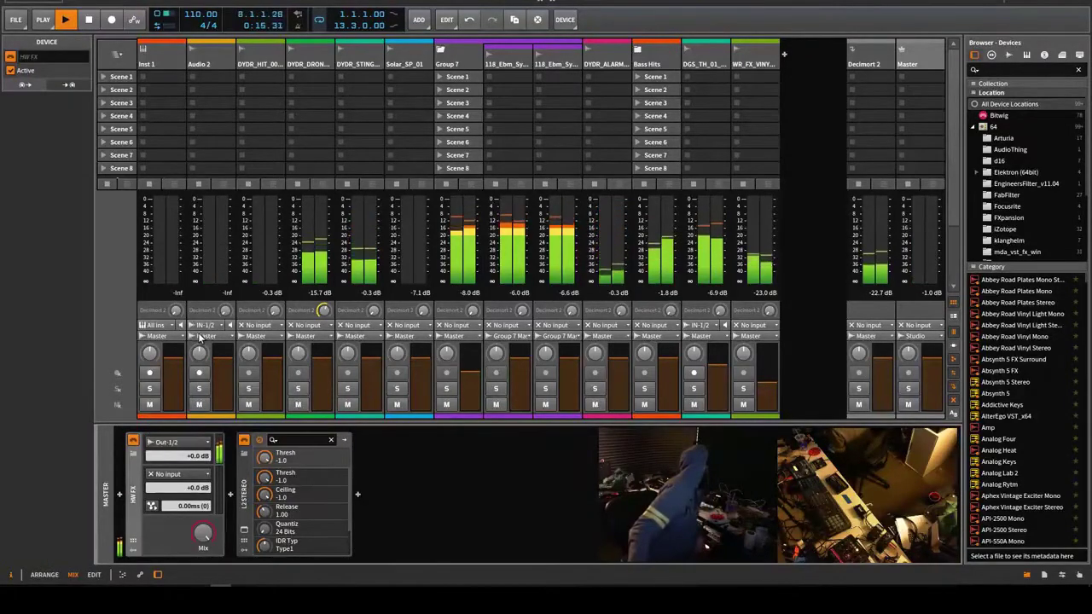
pyautogui.click(198, 338)
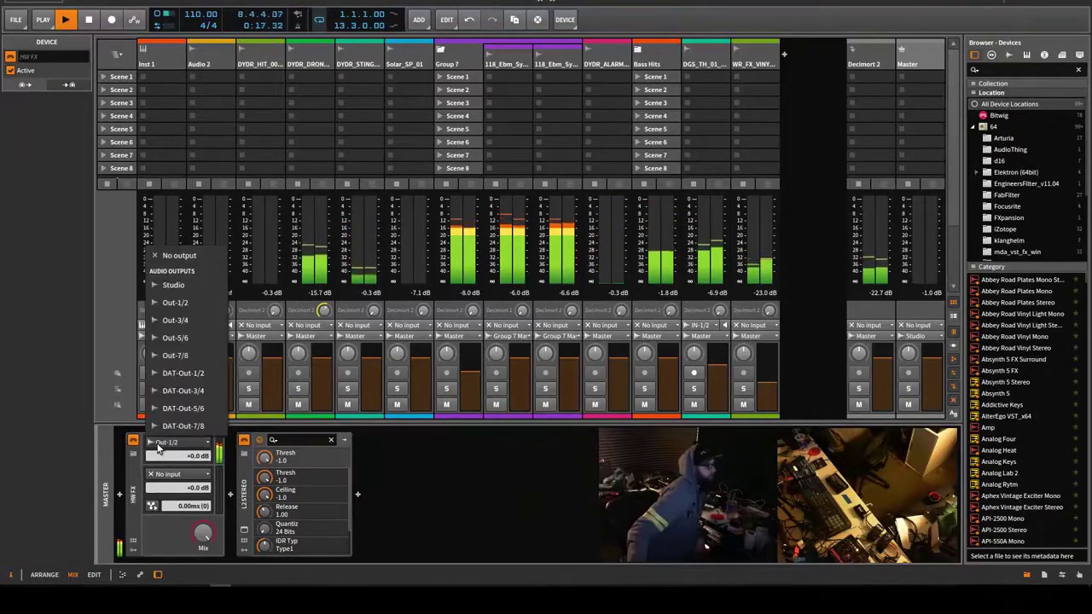
pyautogui.click(198, 338)
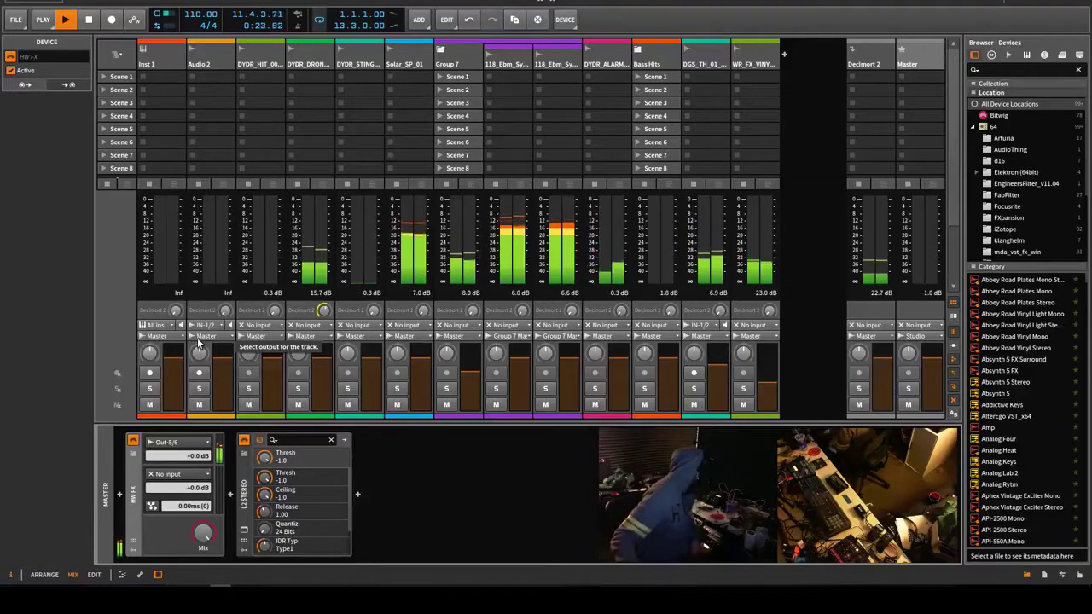
# Set the output of the Master's HW FX device to Out-7/8 and its input to IN-5/6.
pyautogui.click(159, 444)
pyautogui.click(196, 355)
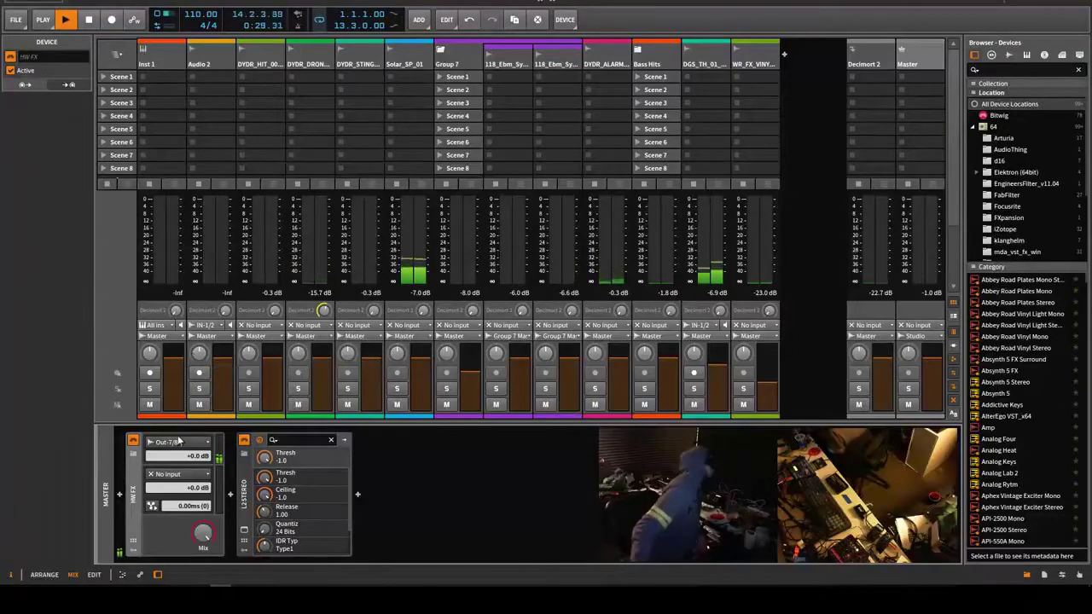
pyautogui.click(175, 474)
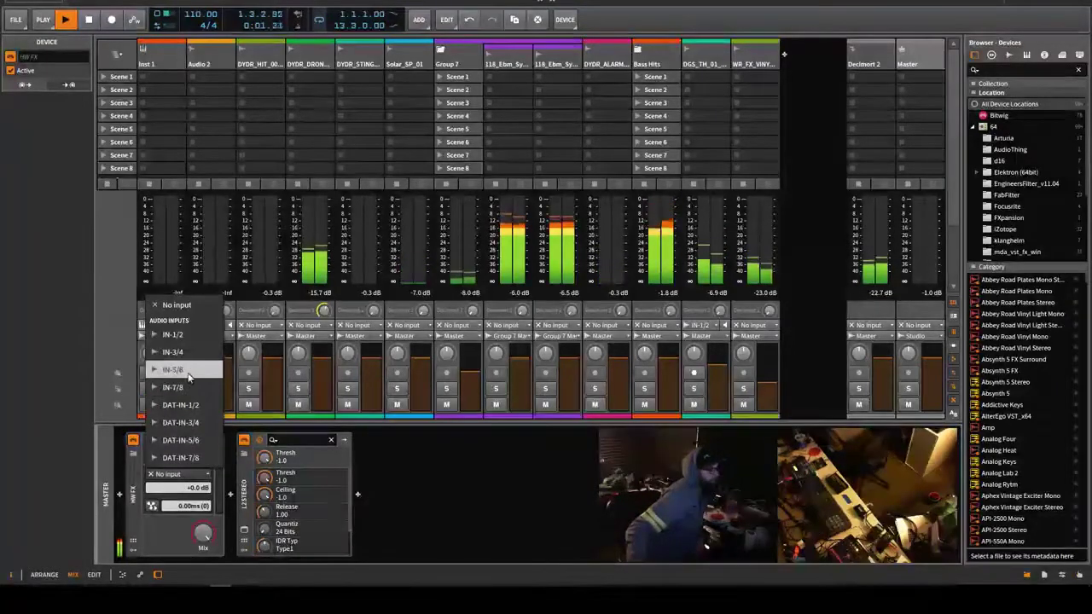
pyautogui.click(182, 366)
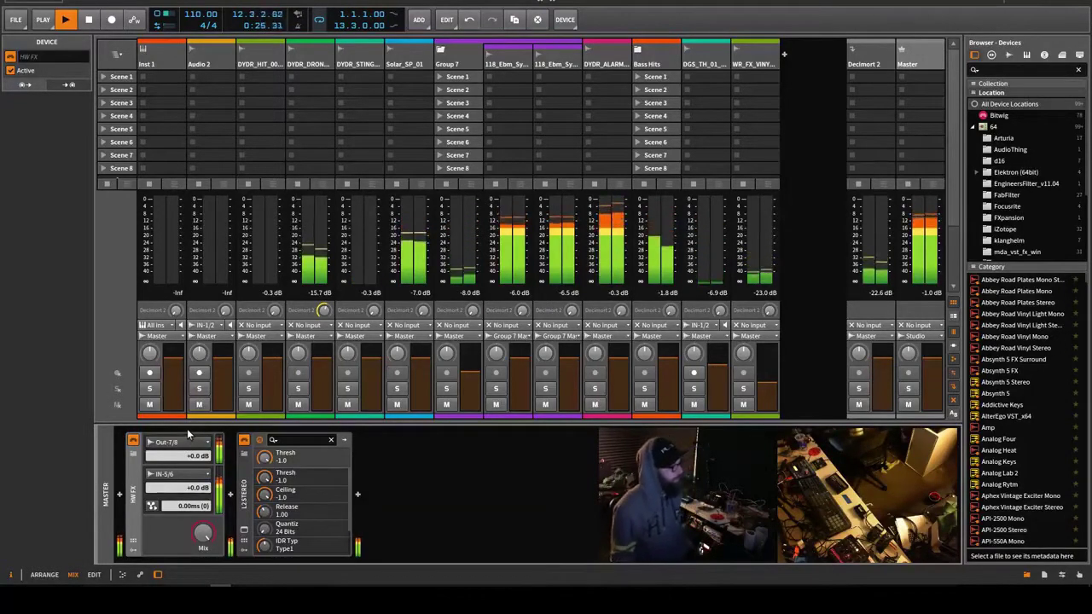
# Insert the Tool utility device before HW FX at the start of the Master track's device chain.
pyautogui.click(122, 495)
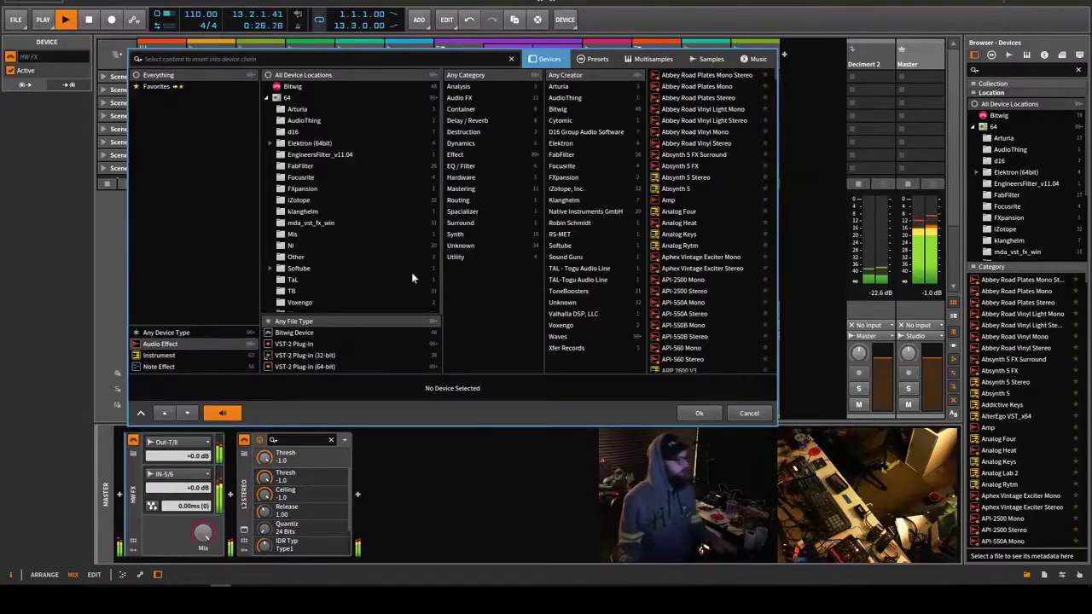
pyautogui.click(457, 258)
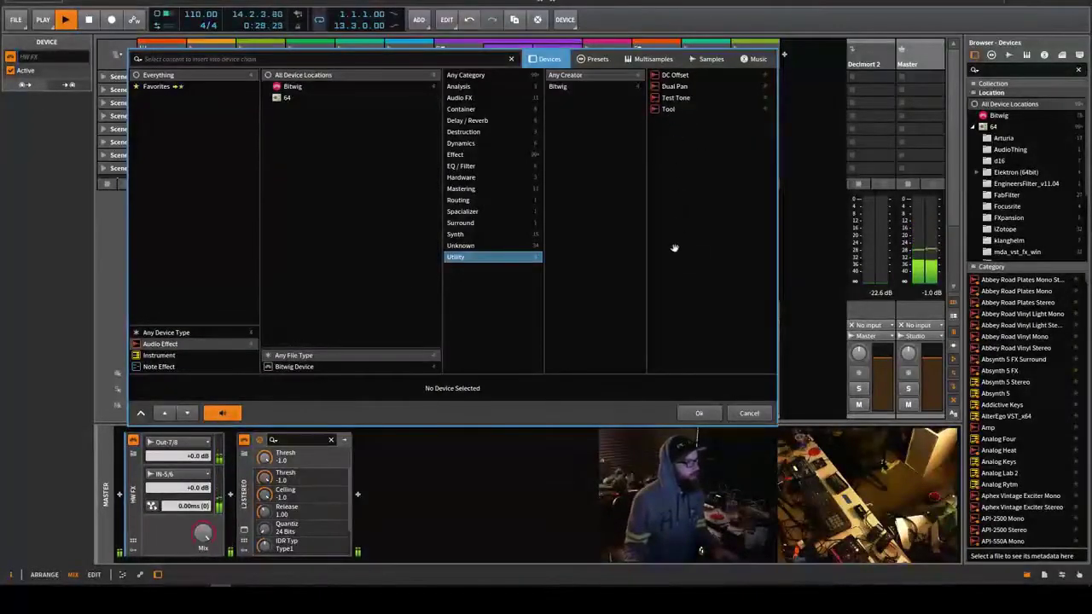
pyautogui.click(666, 109)
pyautogui.click(686, 412)
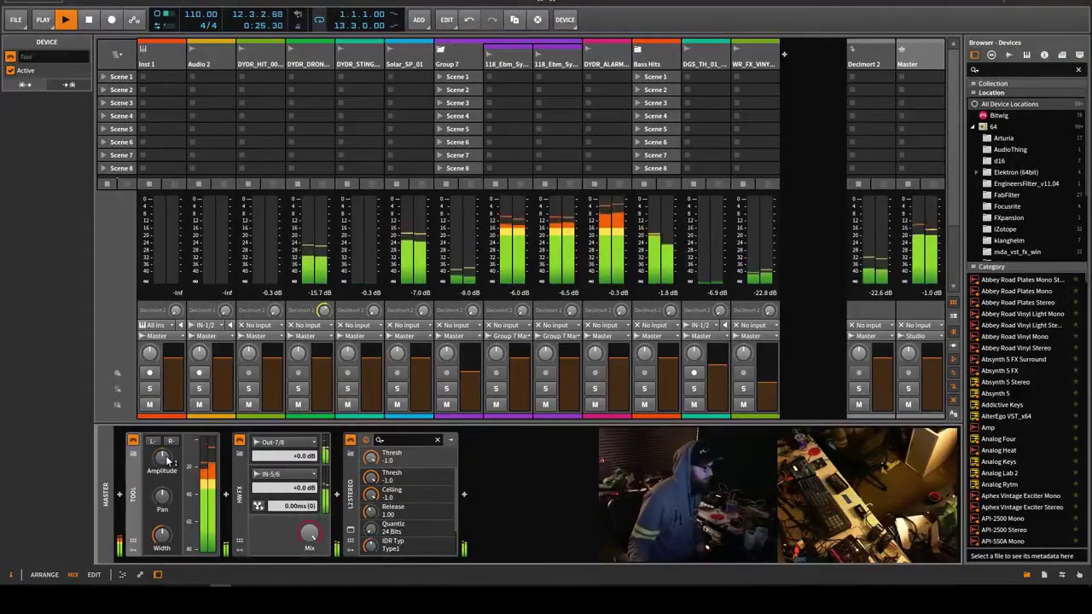
# Try a gain of about -11.9 dB on the Master's Tool device.
pyautogui.moveTo(205, 465); pyautogui.dragTo(206, 495)
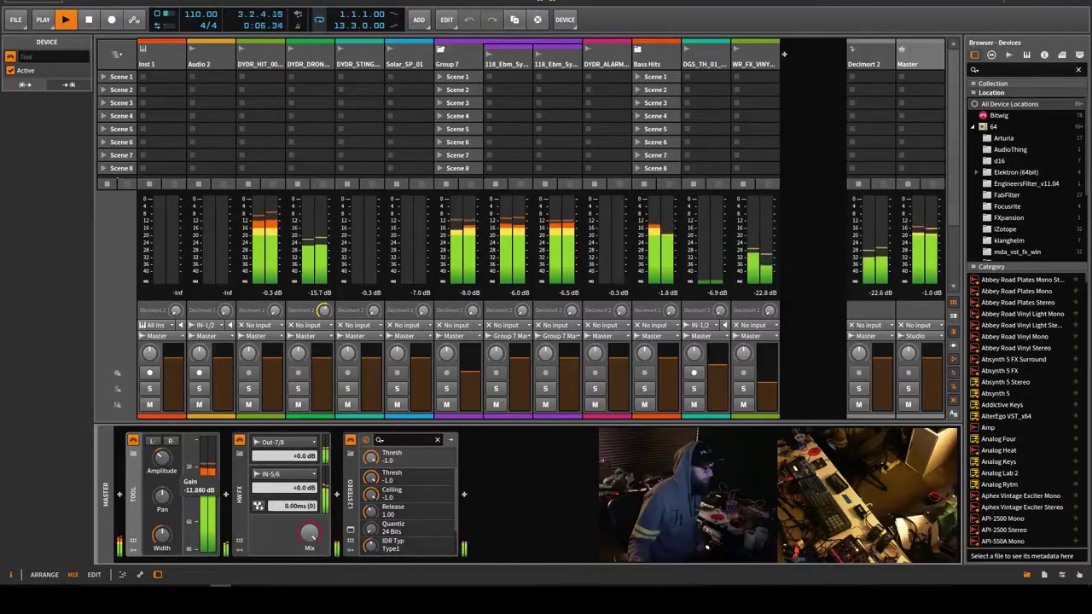
pyautogui.moveTo(206, 495); pyautogui.dragTo(206, 495)
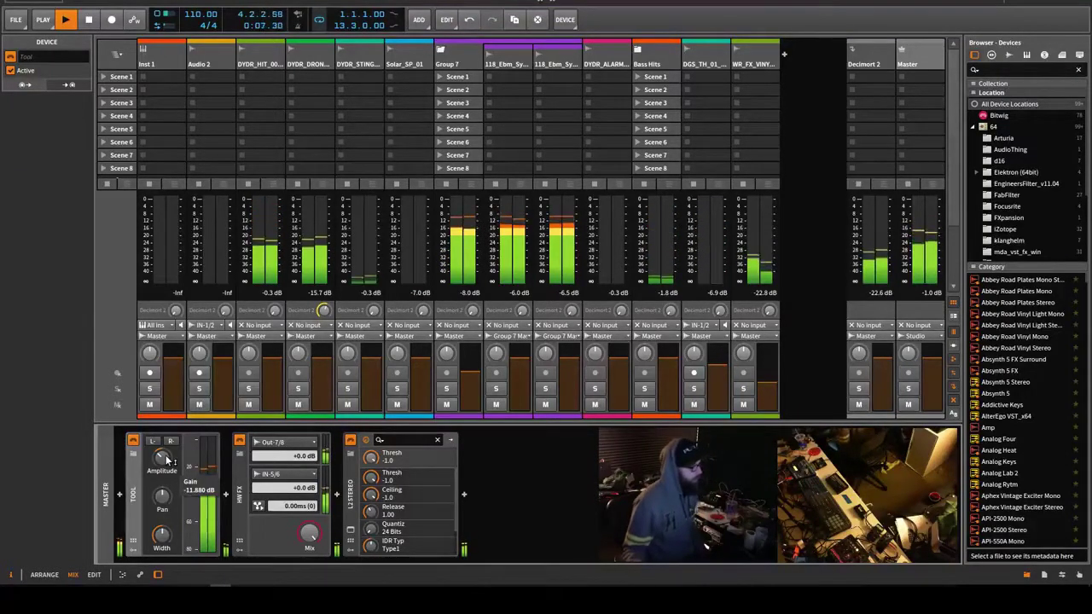
pyautogui.moveTo(167, 465); pyautogui.dragTo(165, 465)
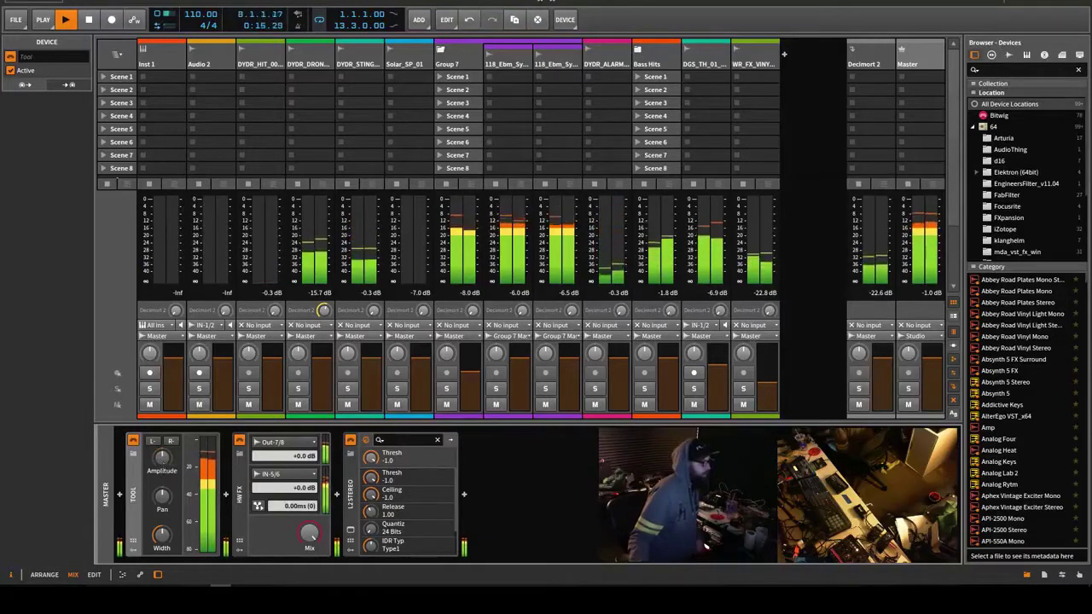
pyautogui.rightClick(166, 465)
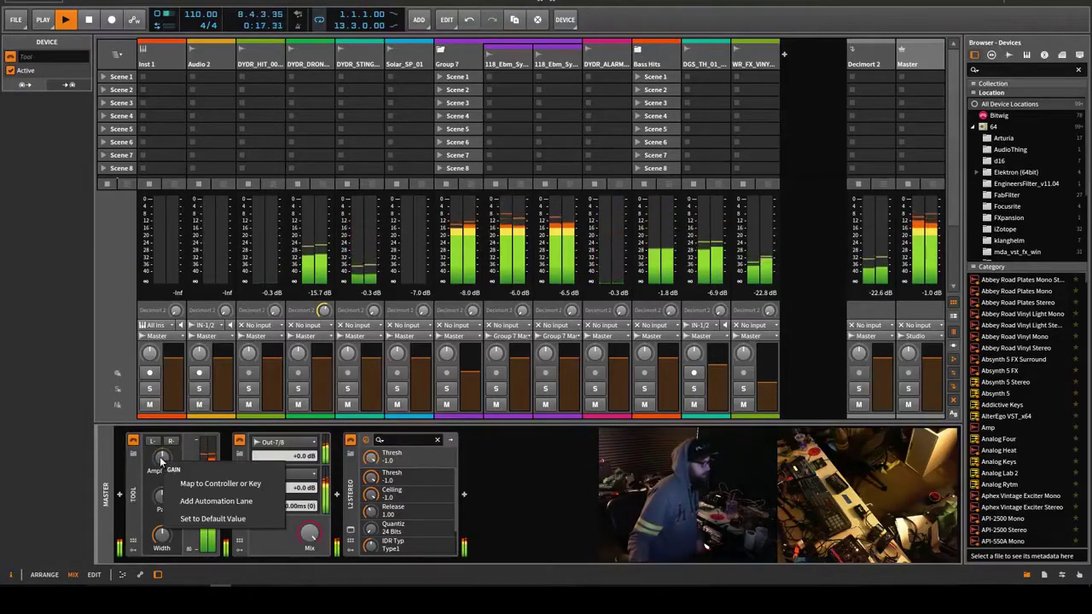
pyautogui.press('Escape')
pyautogui.click(134, 457)
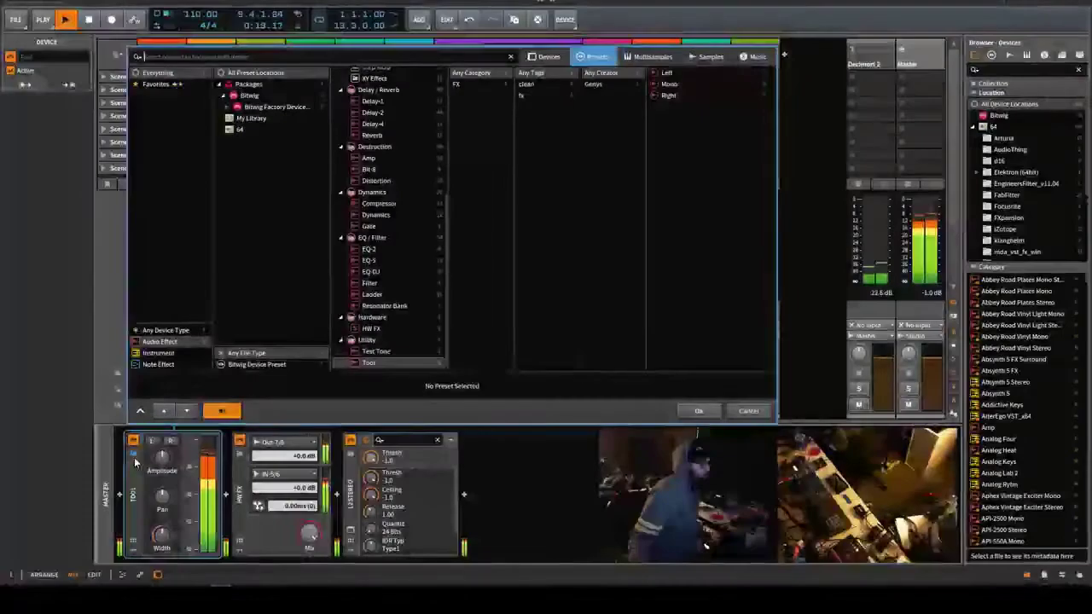
pyautogui.press('Escape')
# Lower the amplitude of the Master's Tool device to about -13.2 dB, leaving its remote controls hidden.
pyautogui.click(140, 538)
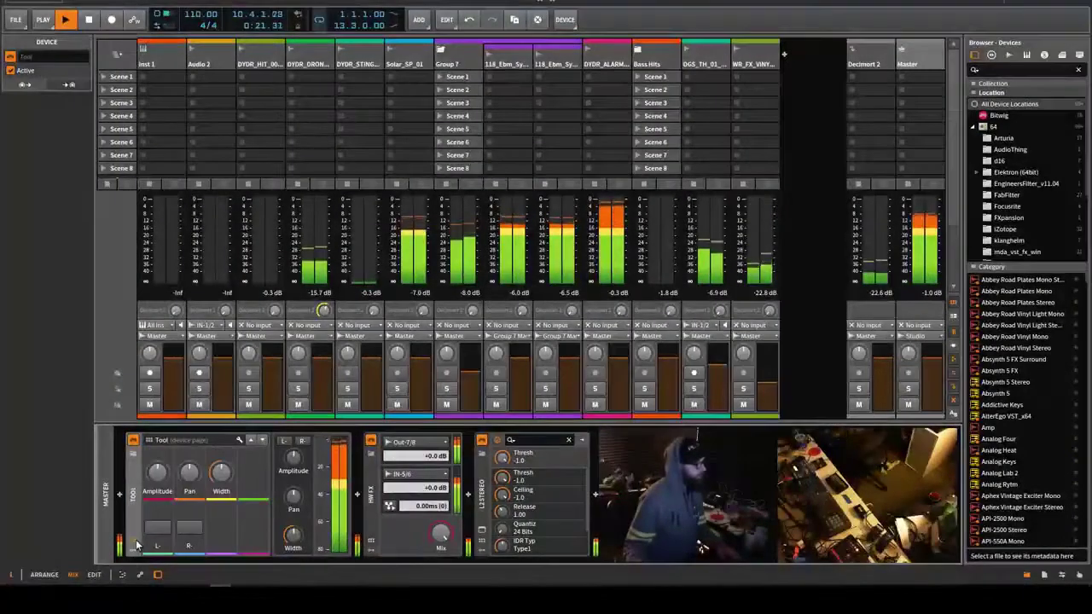
pyautogui.moveTo(158, 481); pyautogui.dragTo(189, 516)
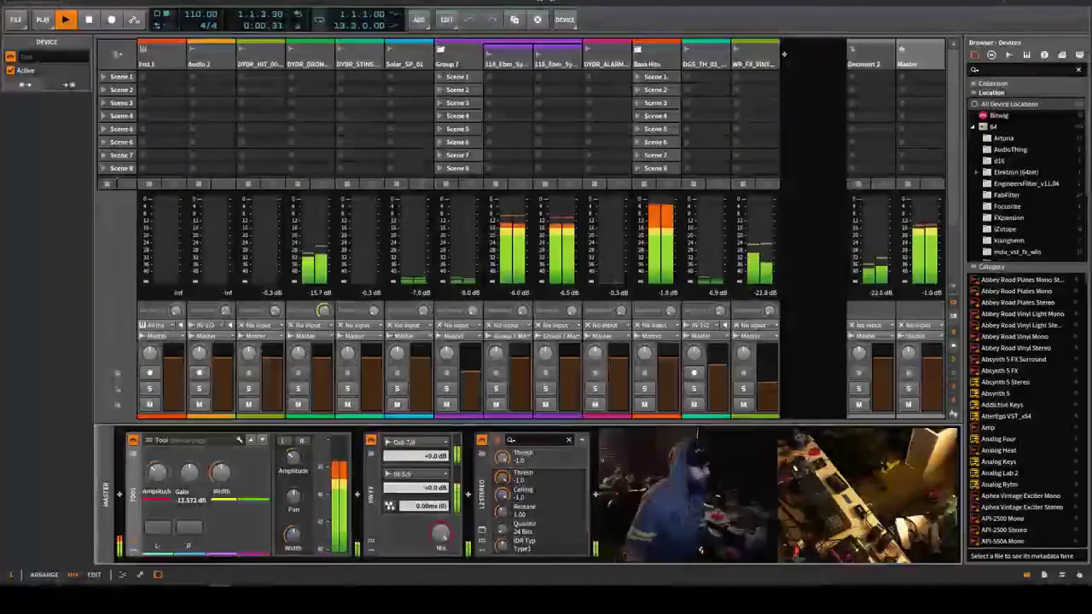
pyautogui.press('super')
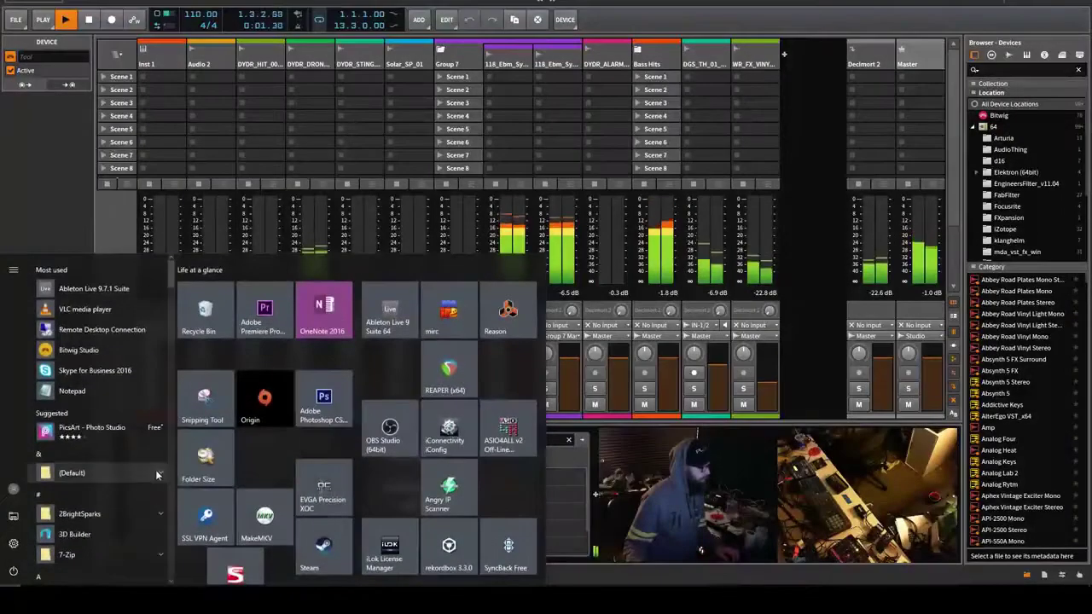
pyautogui.press('super')
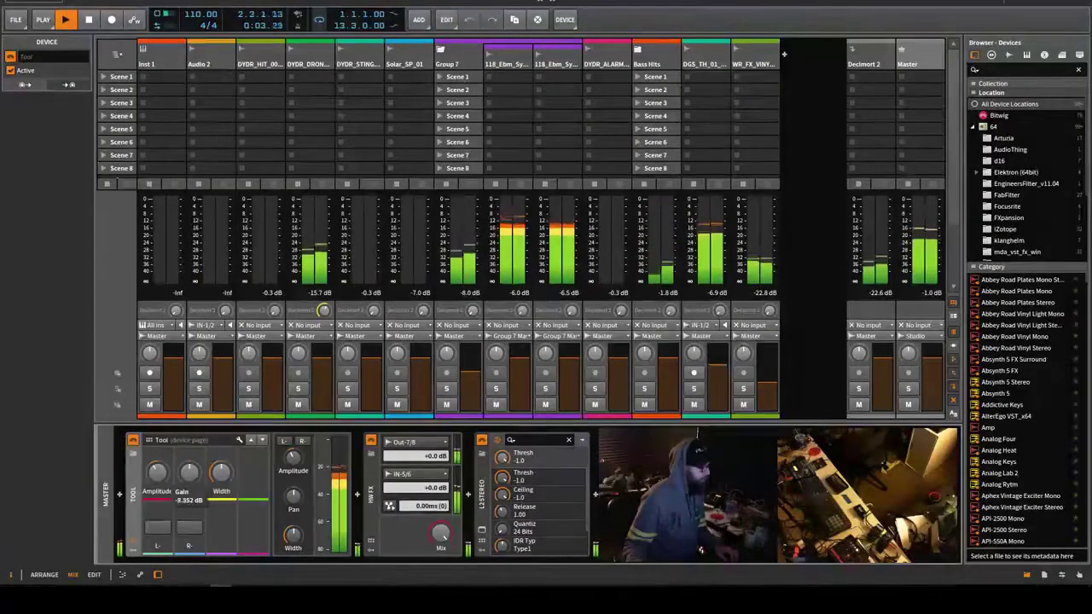
pyautogui.moveTo(190, 516); pyautogui.dragTo(189, 512)
pyautogui.moveTo(158, 476); pyautogui.dragTo(157, 476)
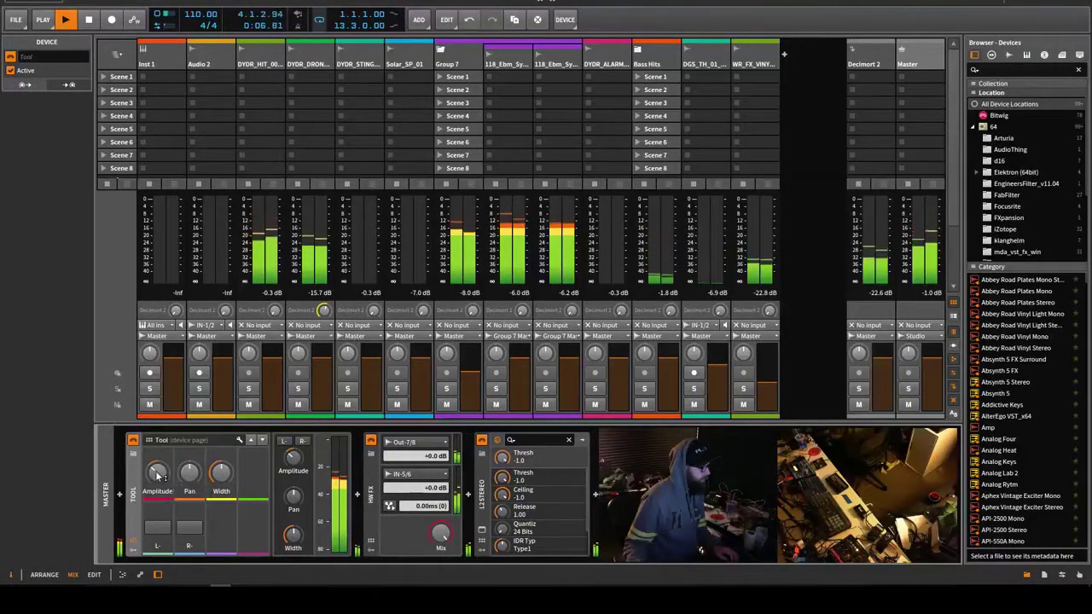
pyautogui.rightClick(289, 471)
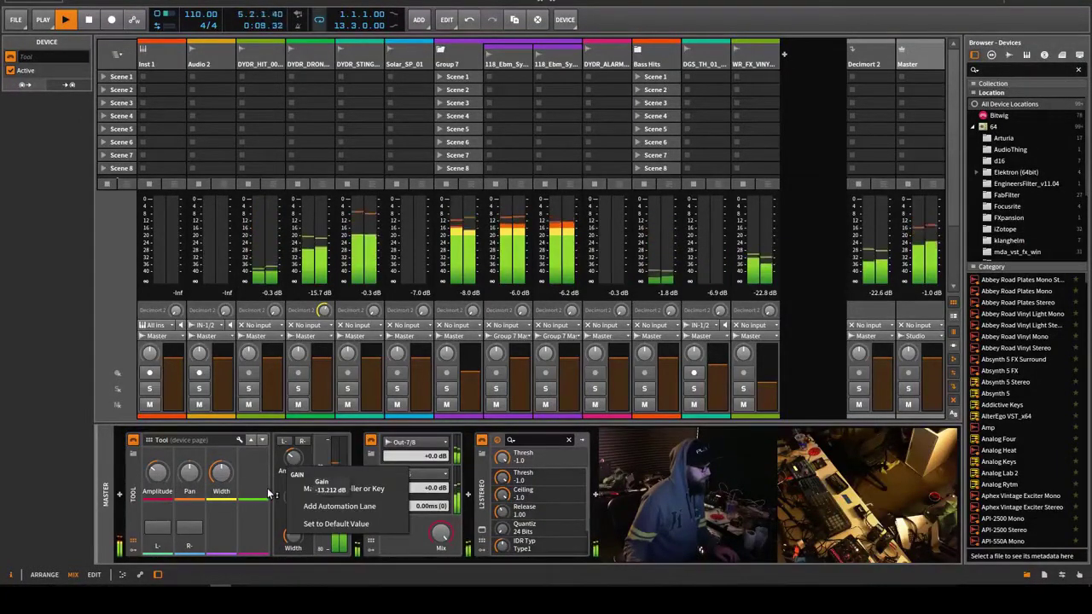
pyautogui.press('Escape')
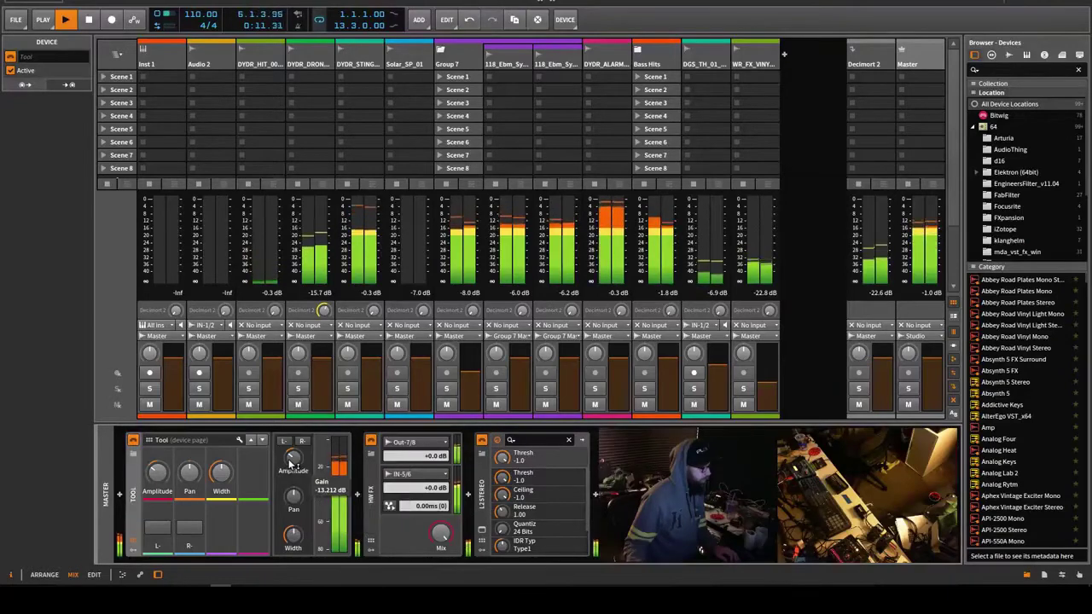
pyautogui.click(133, 547)
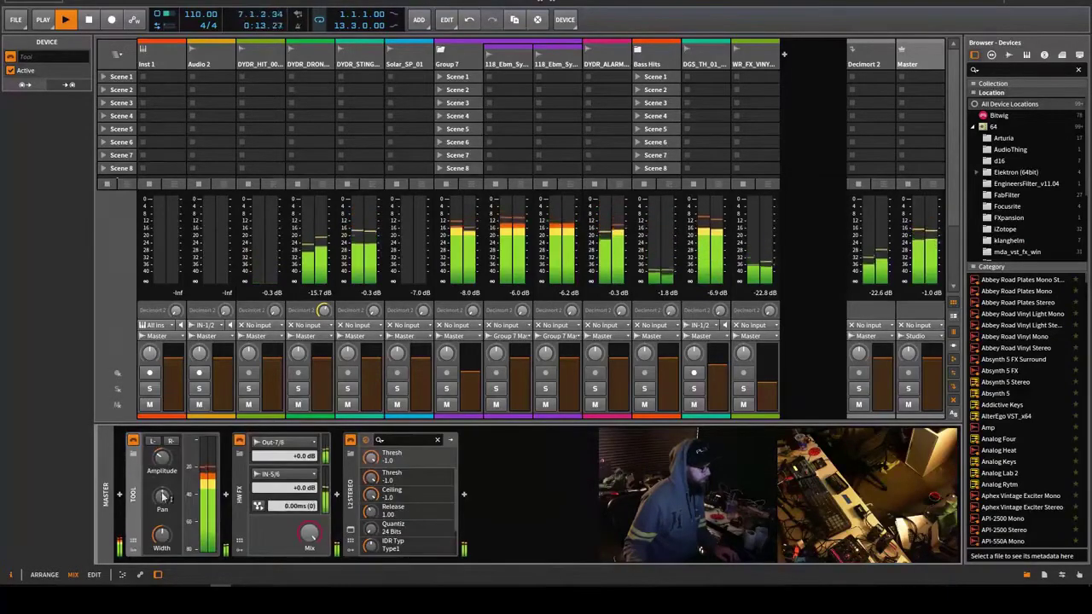
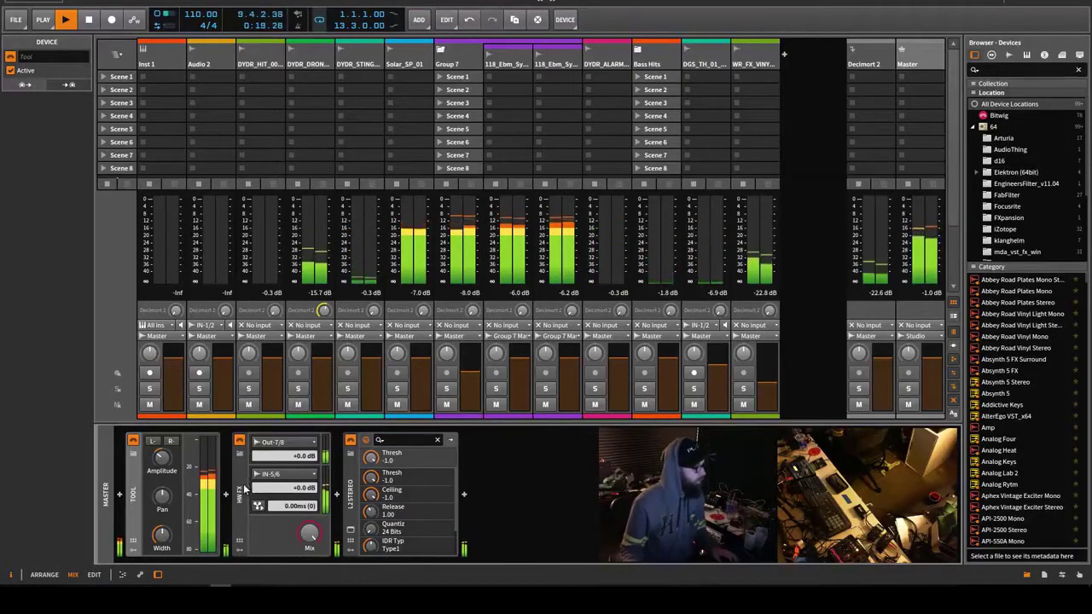
# Insert a second HW FX hardware device between the first HW FX and L2 Stereo on the Master track.
pyautogui.click(245, 488)
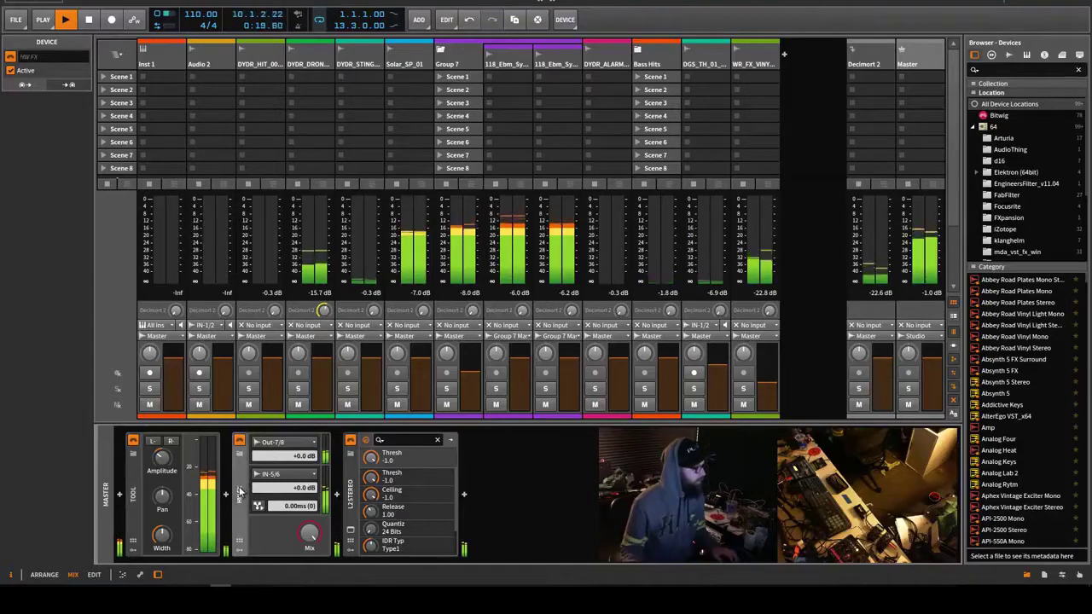
pyautogui.click(337, 499)
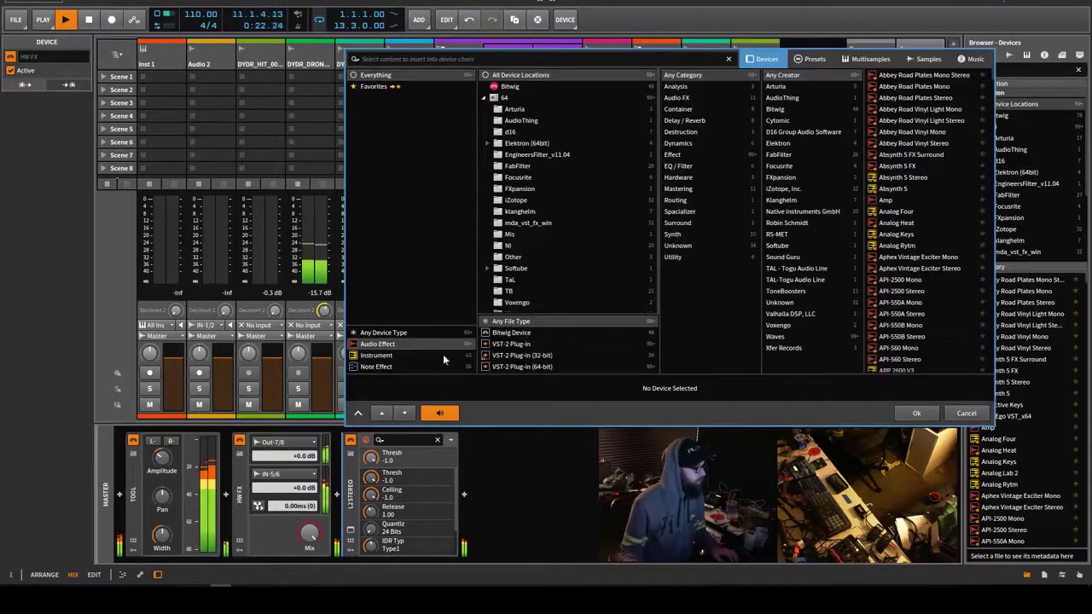
pyautogui.click(682, 179)
pyautogui.click(887, 98)
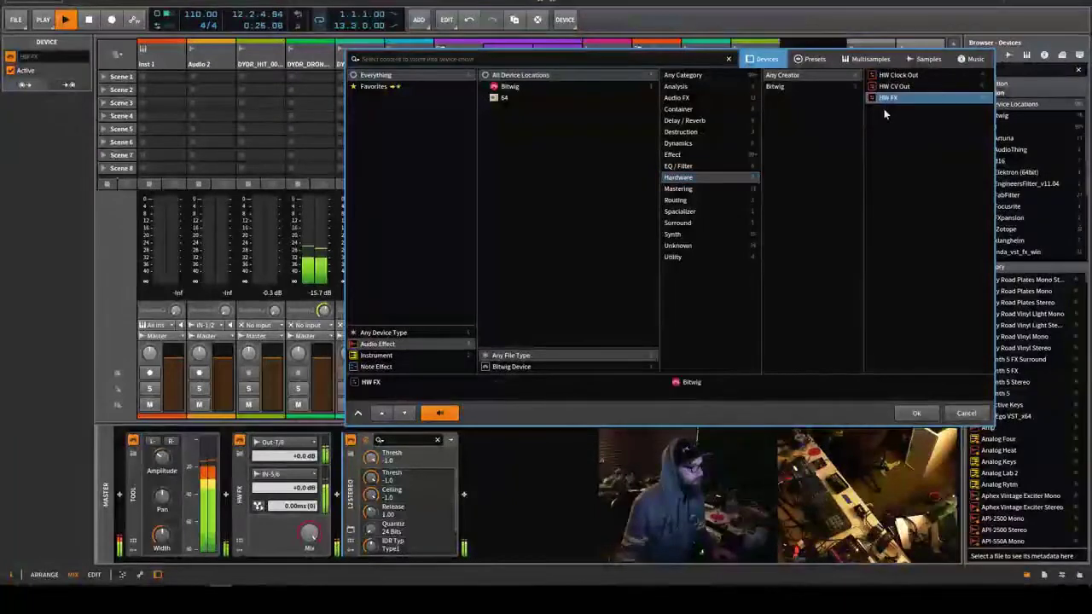
pyautogui.click(914, 413)
# Route the second HW FX device's output to Out-5/6 and its input from IN-7/8.
pyautogui.click(387, 442)
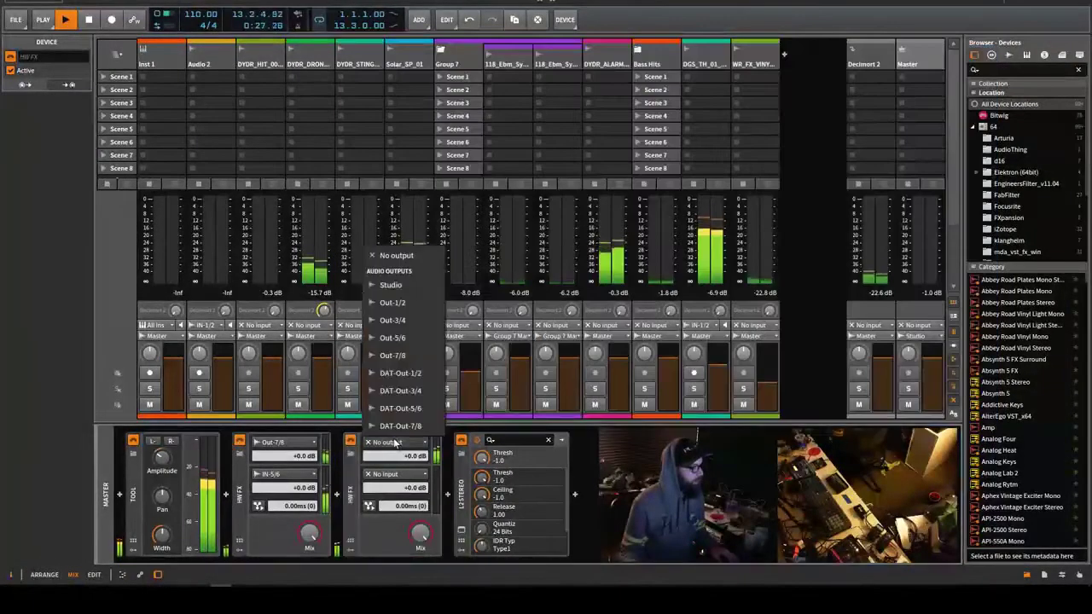
pyautogui.click(419, 372)
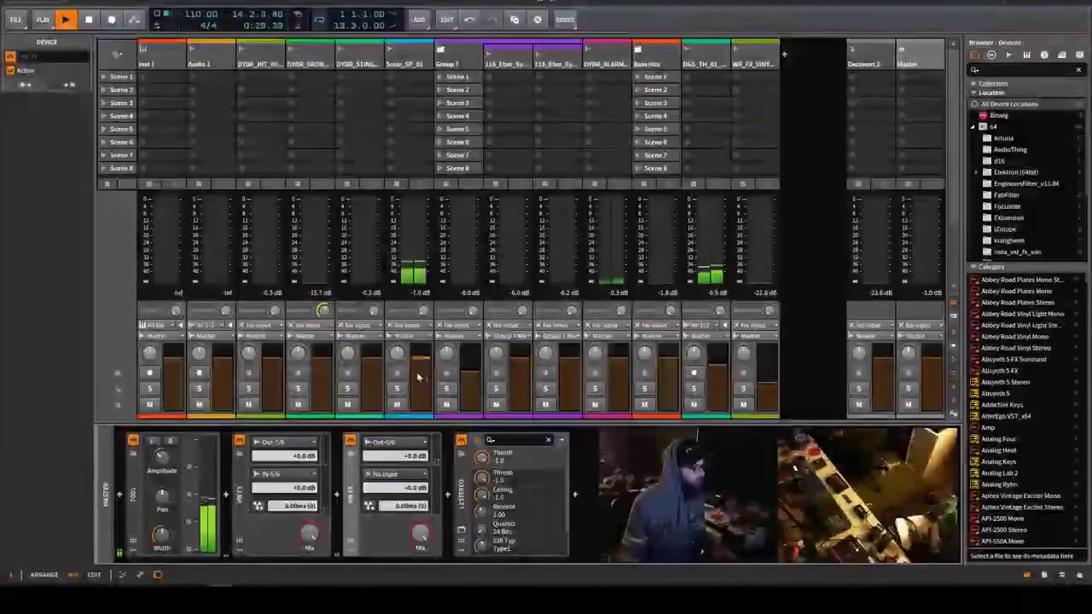
pyautogui.click(401, 473)
pyautogui.click(401, 387)
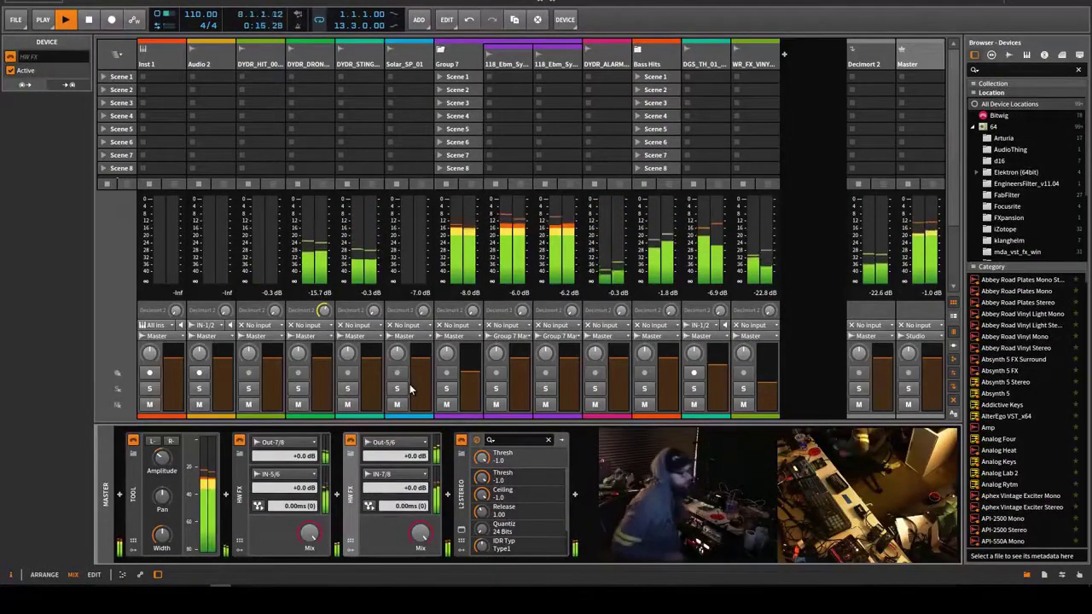
# Lower the threshold of the Master's L2 Stereo limiter to -6.0 dB and close its plug-in window.
pyautogui.click(460, 533)
pyautogui.moveTo(671, 220); pyautogui.dragTo(674, 227)
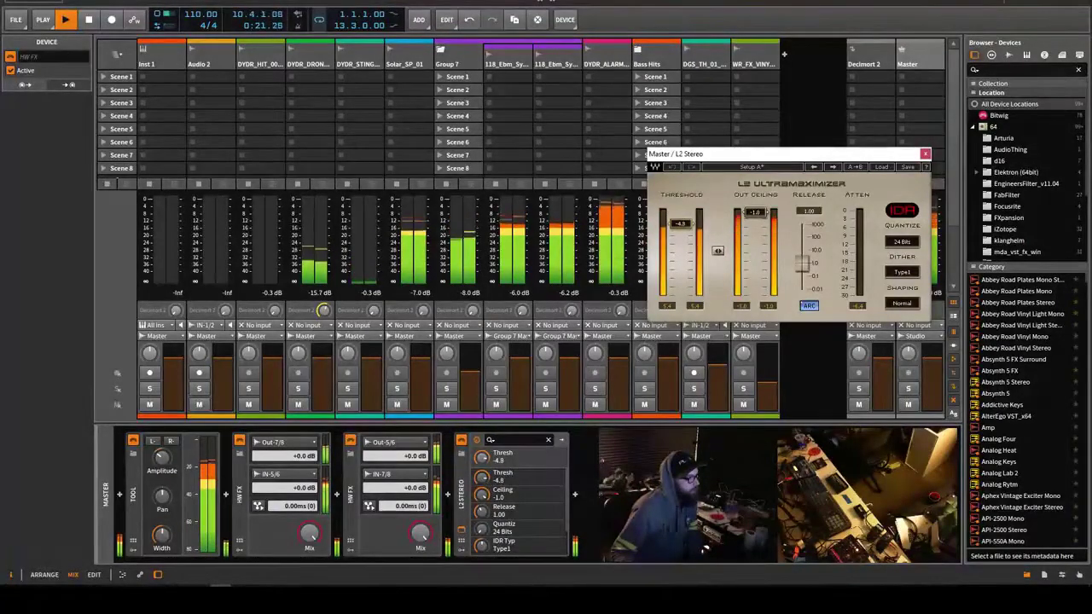
pyautogui.moveTo(680, 224); pyautogui.dragTo(680, 226)
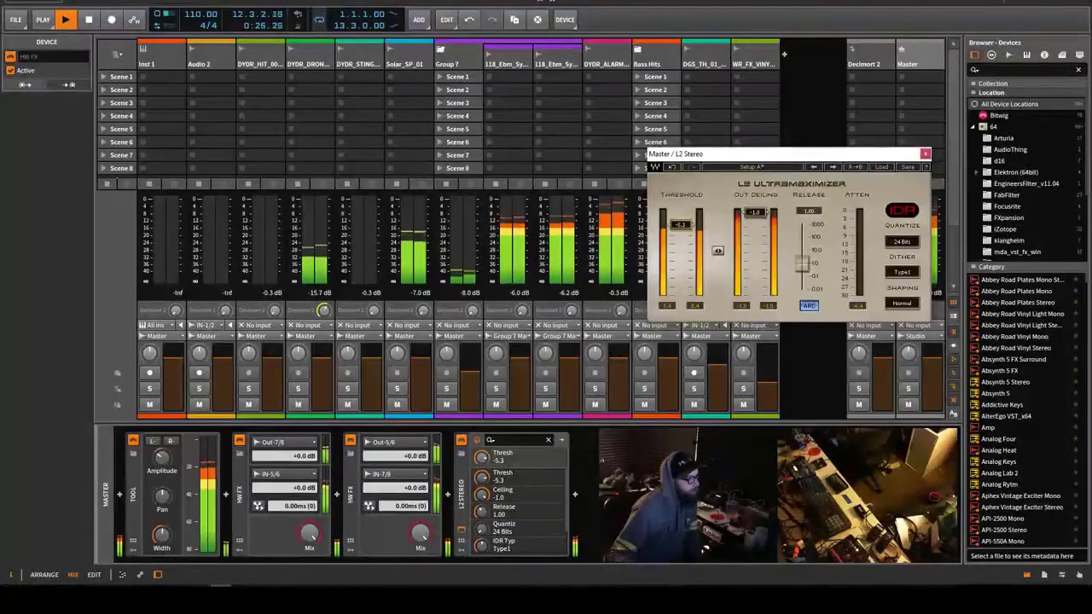
pyautogui.click(924, 155)
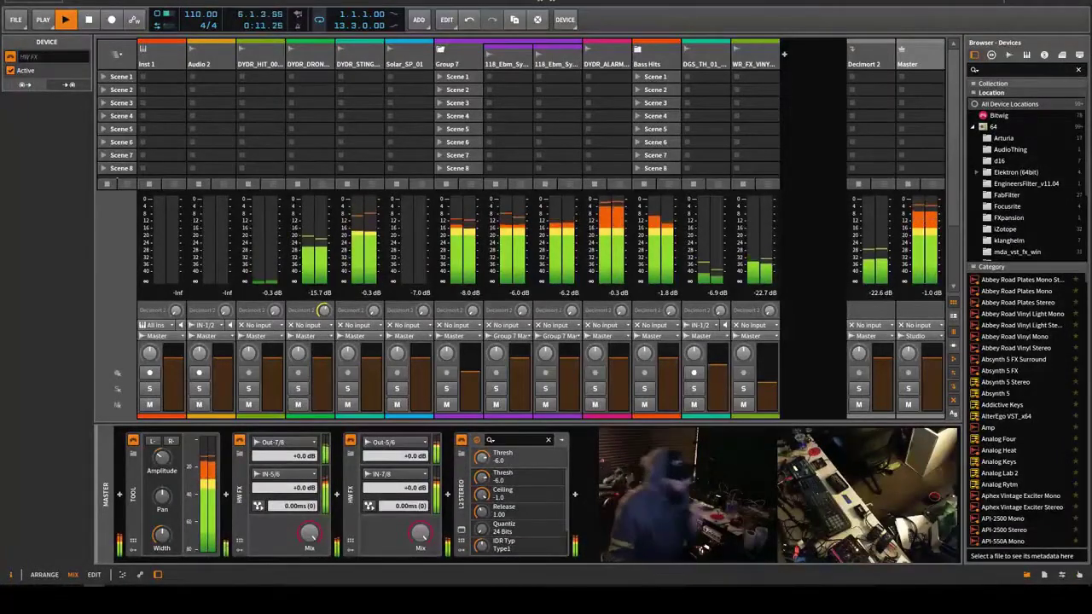
# Insert iZotope Ozone 7 Equalizer between the second HW FX and L2 Stereo on the Master track.
pyautogui.click(447, 496)
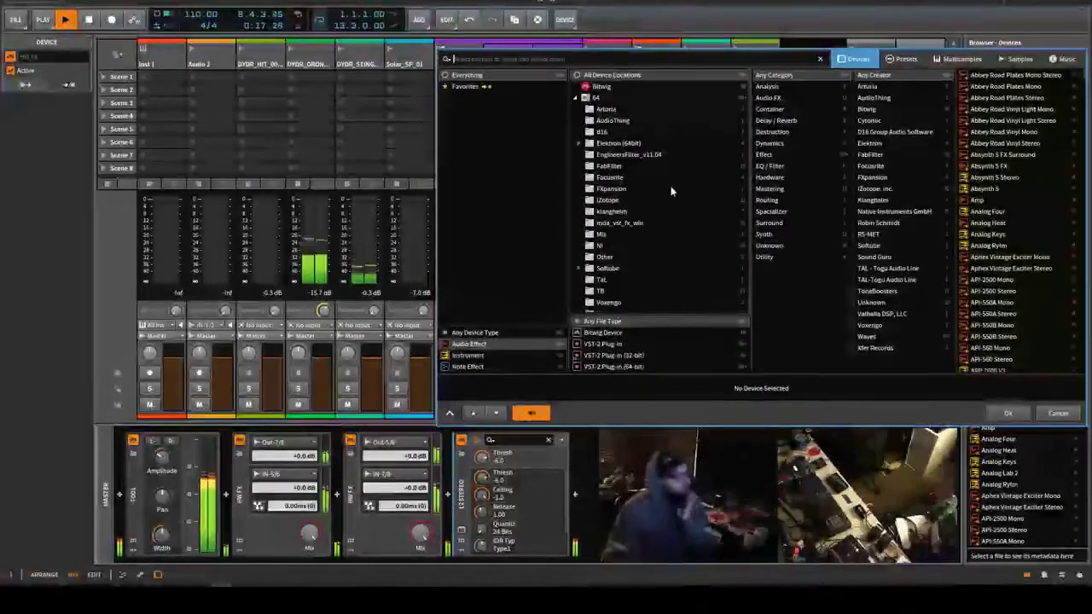
pyautogui.click(622, 200)
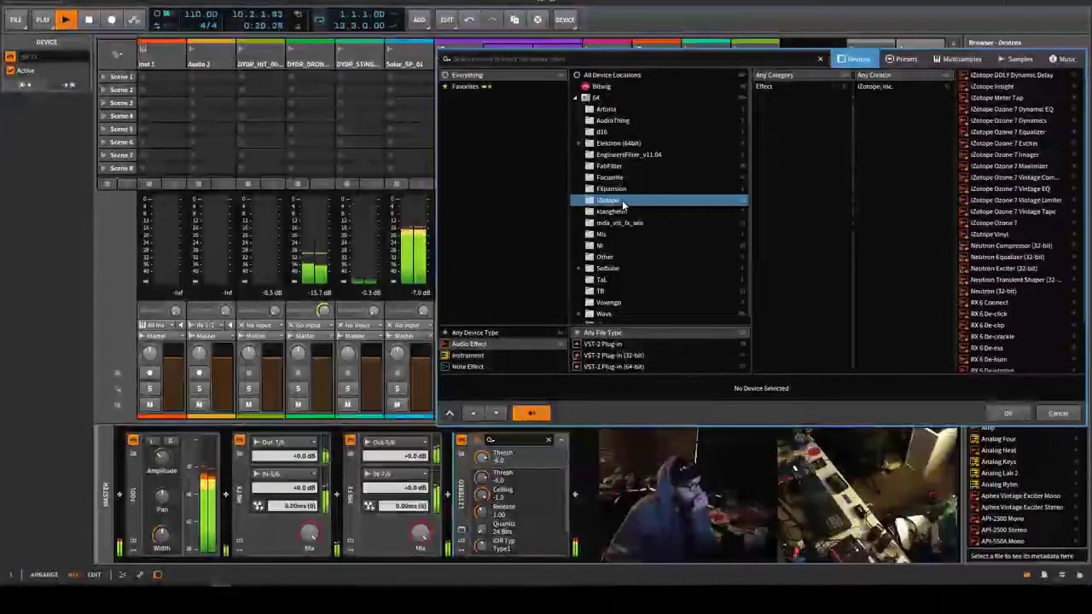
pyautogui.click(998, 222)
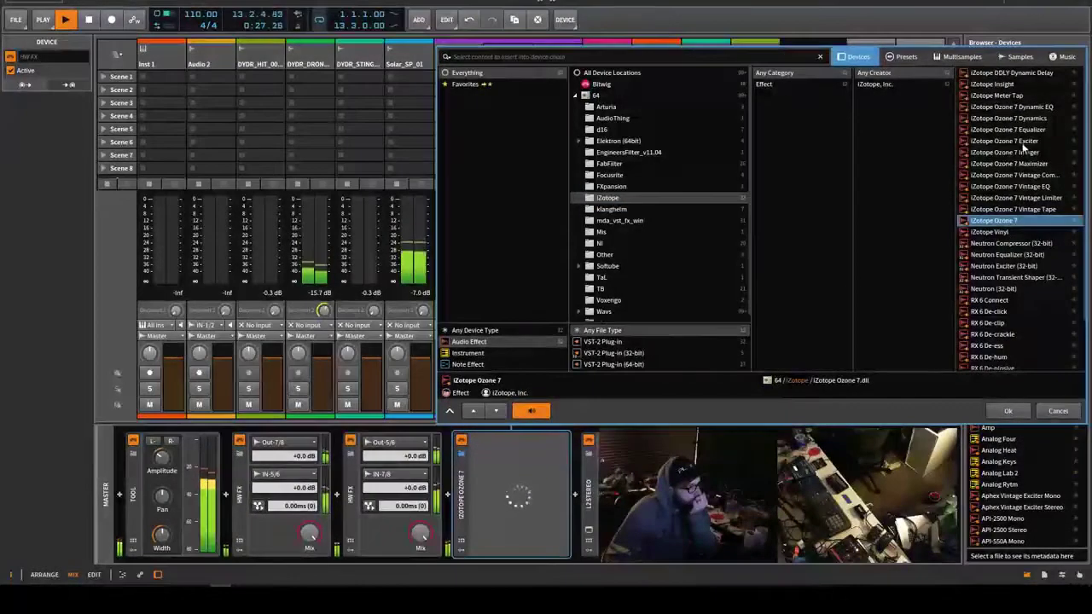
pyautogui.click(1020, 131)
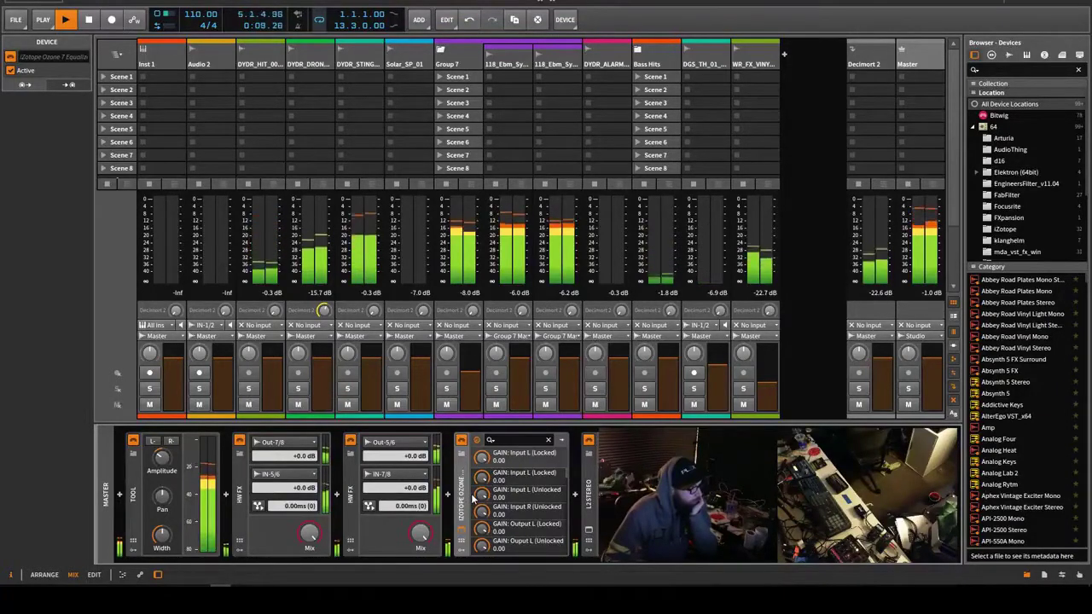
# Enable Band 8 of the Ozone 7 Equalizer as a lowpass at about 11.9 kHz with a slope of 24.
pyautogui.click(476, 440)
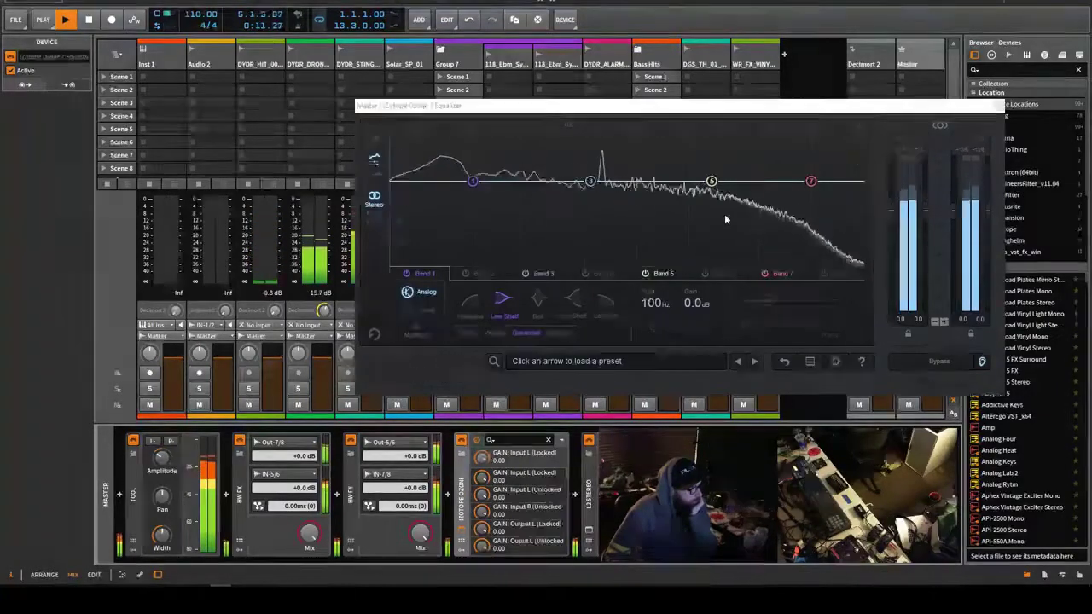
pyautogui.click(825, 277)
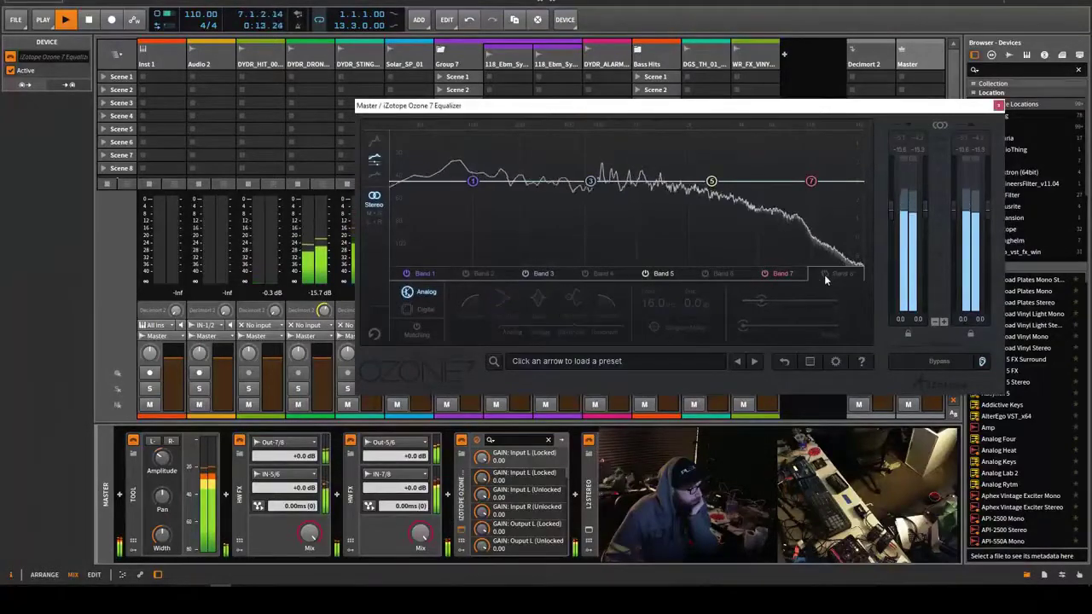
pyautogui.click(824, 273)
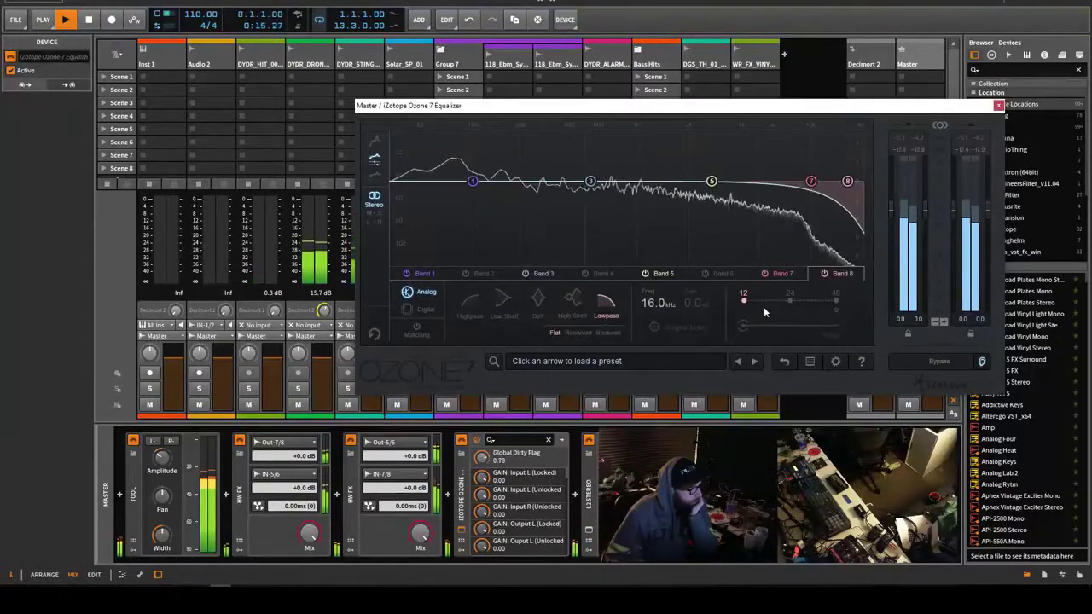
pyautogui.moveTo(847, 182); pyautogui.dragTo(826, 186)
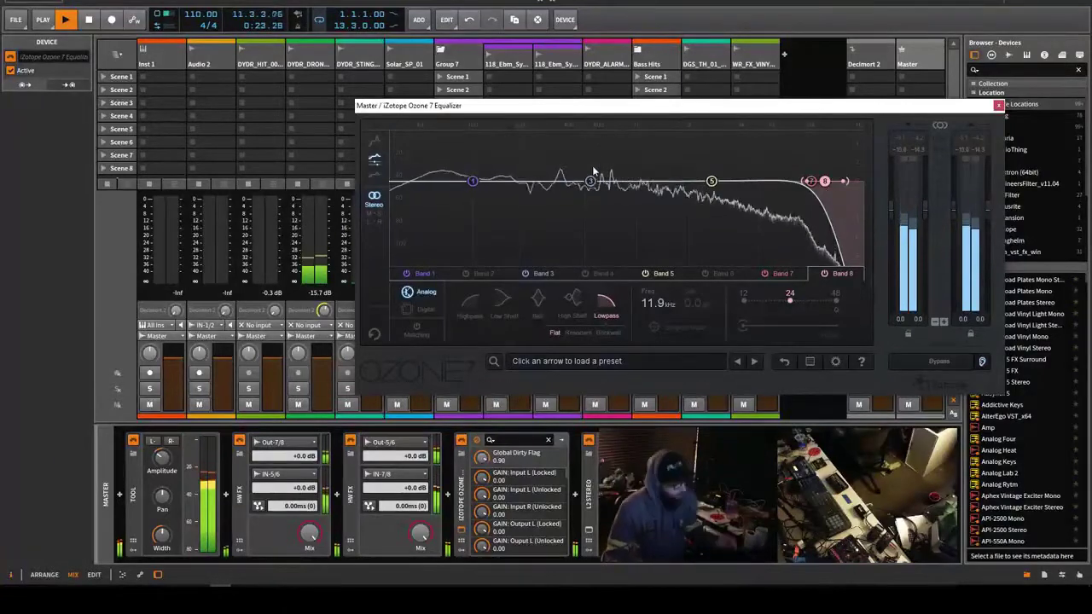
# Cut Band 5 and Band 3 of the equalizer slightly, moving both a little higher in frequency.
pyautogui.moveTo(583, 138); pyautogui.dragTo(743, 108)
pyautogui.moveTo(712, 181); pyautogui.dragTo(737, 195)
pyautogui.moveTo(616, 145); pyautogui.dragTo(612, 127)
pyautogui.moveTo(589, 181); pyautogui.dragTo(608, 200)
# Change Band 1 of the equalizer to a highpass with a slope of 24 at 20 Hz.
pyautogui.click(473, 183)
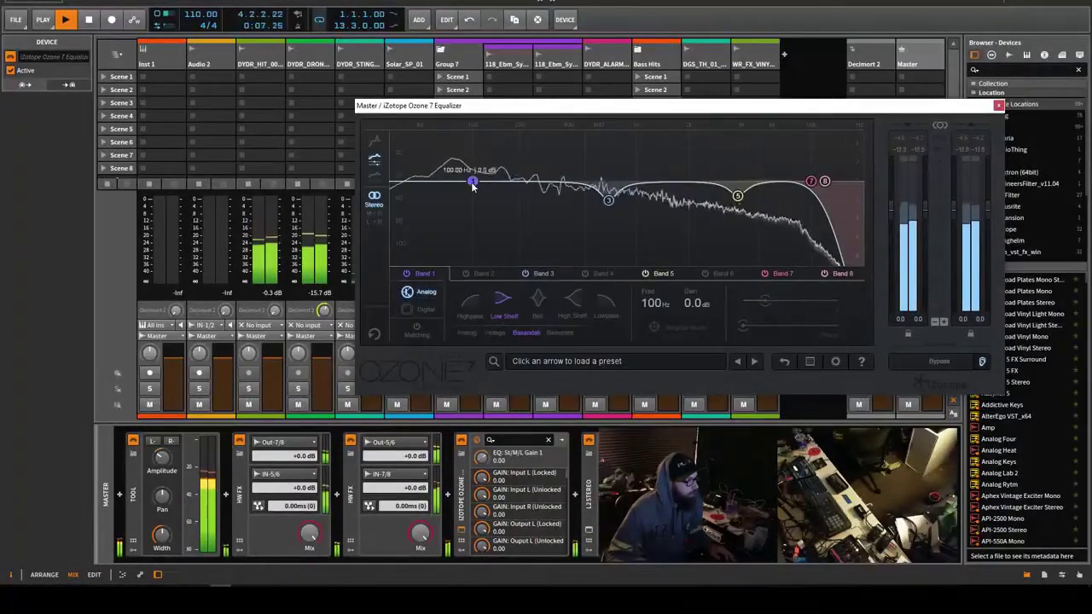
pyautogui.click(469, 300)
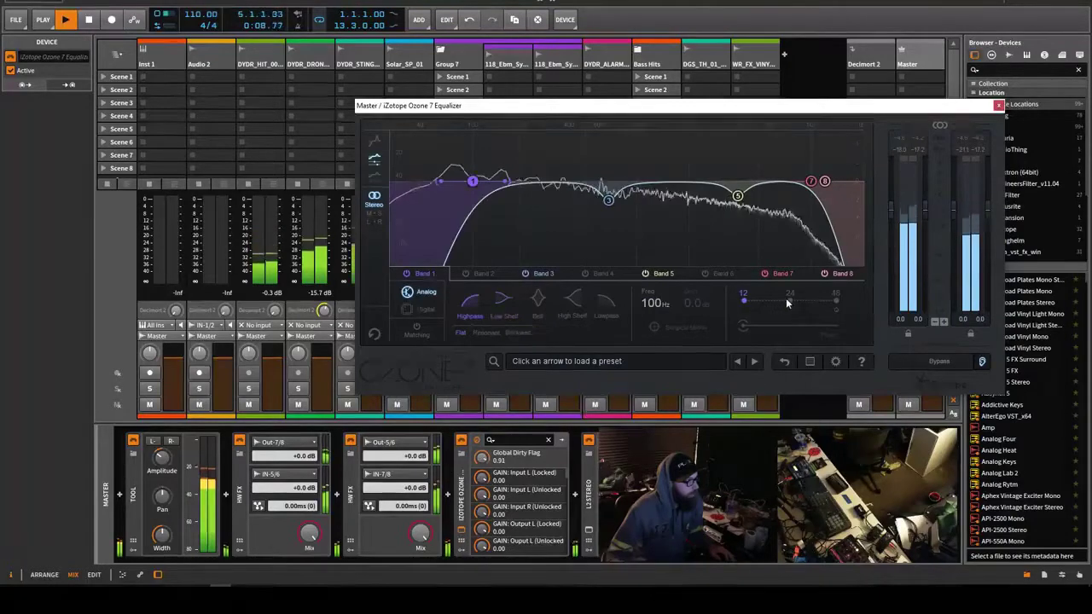
pyautogui.doubleClick(651, 303)
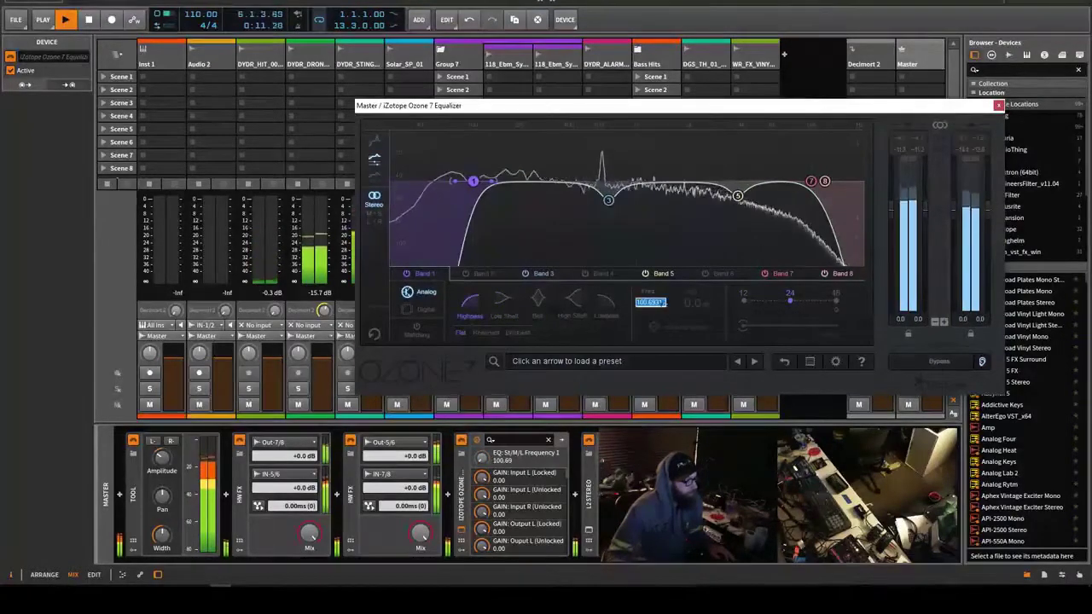
pyautogui.write('20')
pyautogui.press('Return')
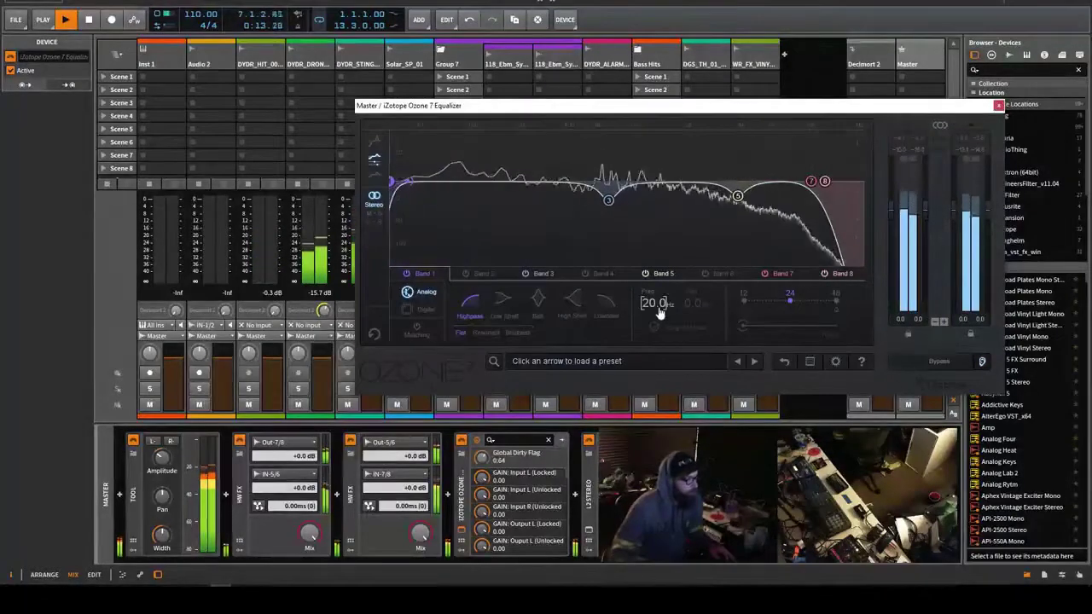
# Enable equalizer band 2 and shape it as a boost of about 1.6 dB near 72 Hz.
pyautogui.click(471, 274)
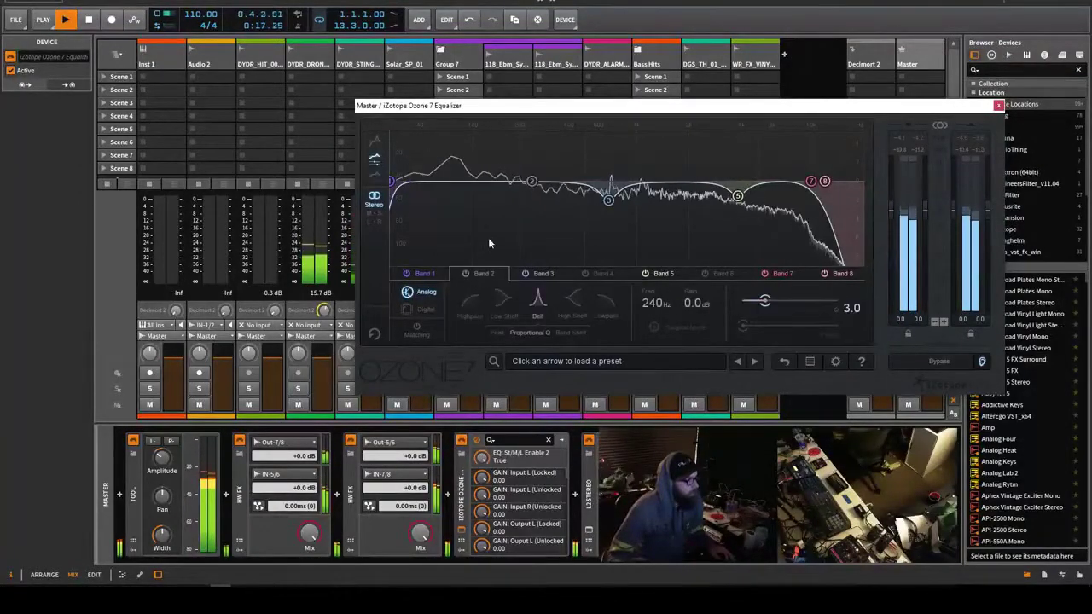
pyautogui.moveTo(531, 181); pyautogui.dragTo(485, 173)
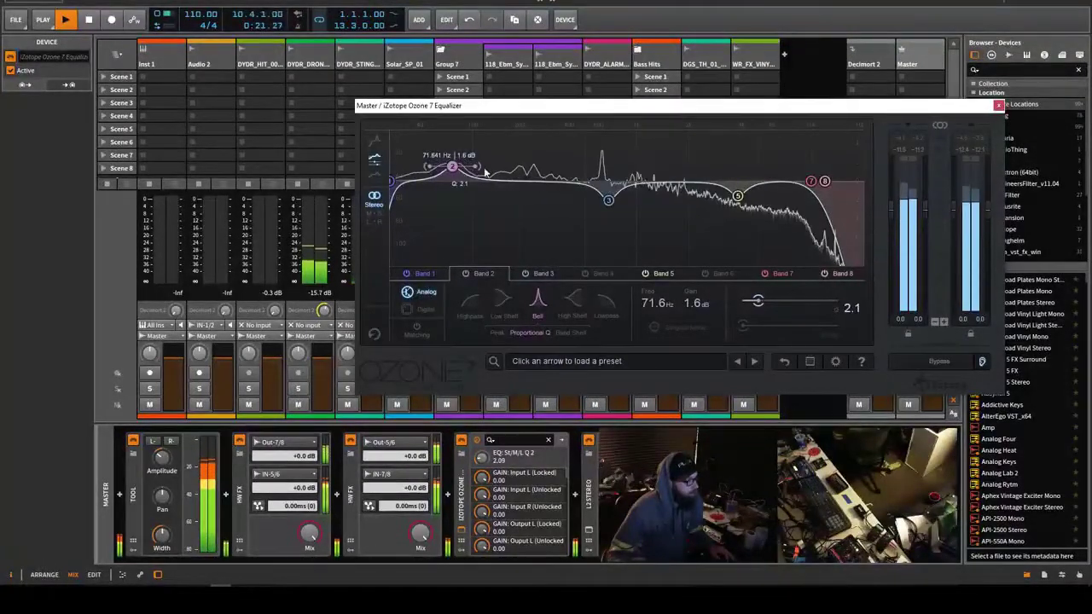
# Adjust band 3 to about -2.2 dB at 628 Hz and band 5 to about -1.8 dB at 3.95 kHz.
pyautogui.moveTo(608, 199); pyautogui.dragTo(601, 202)
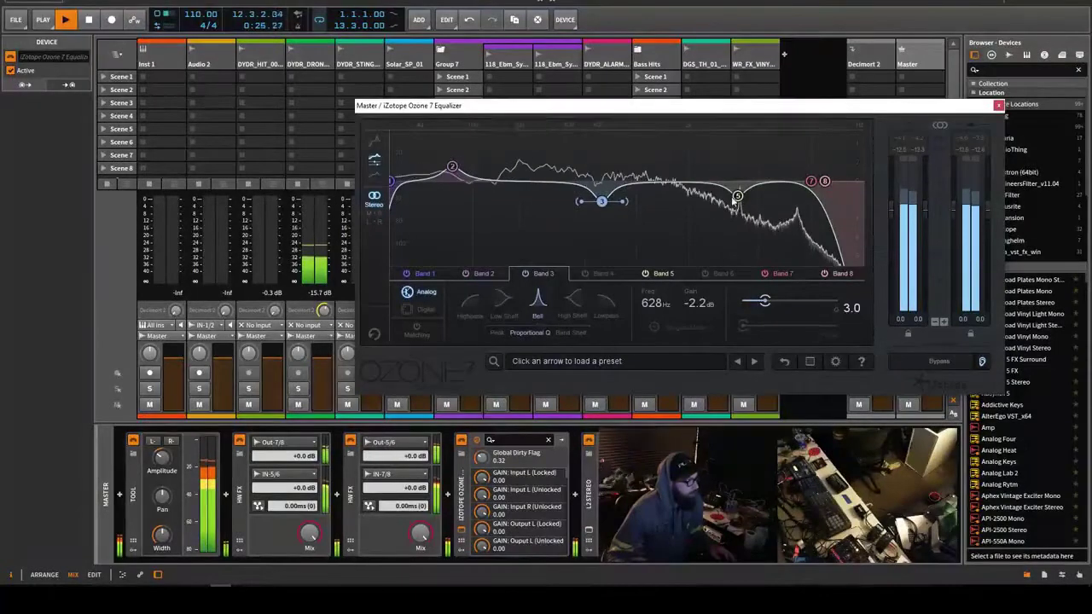
pyautogui.moveTo(737, 196); pyautogui.dragTo(740, 198)
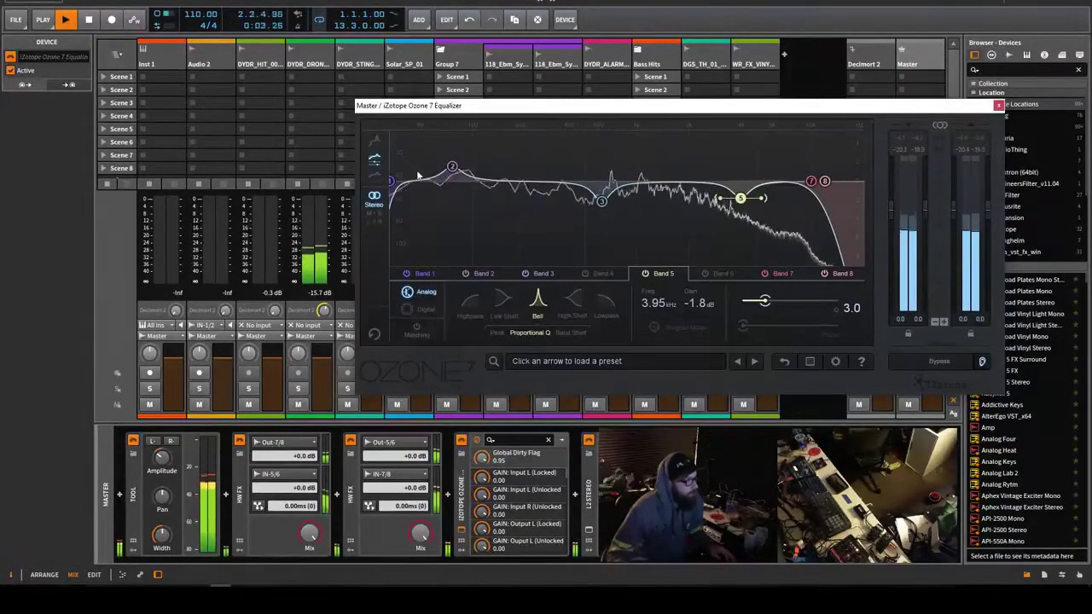
# Fine-tune band 2 to about 69 Hz with a 1.6 dB boost, and close the equalizer window.
pyautogui.click(450, 166)
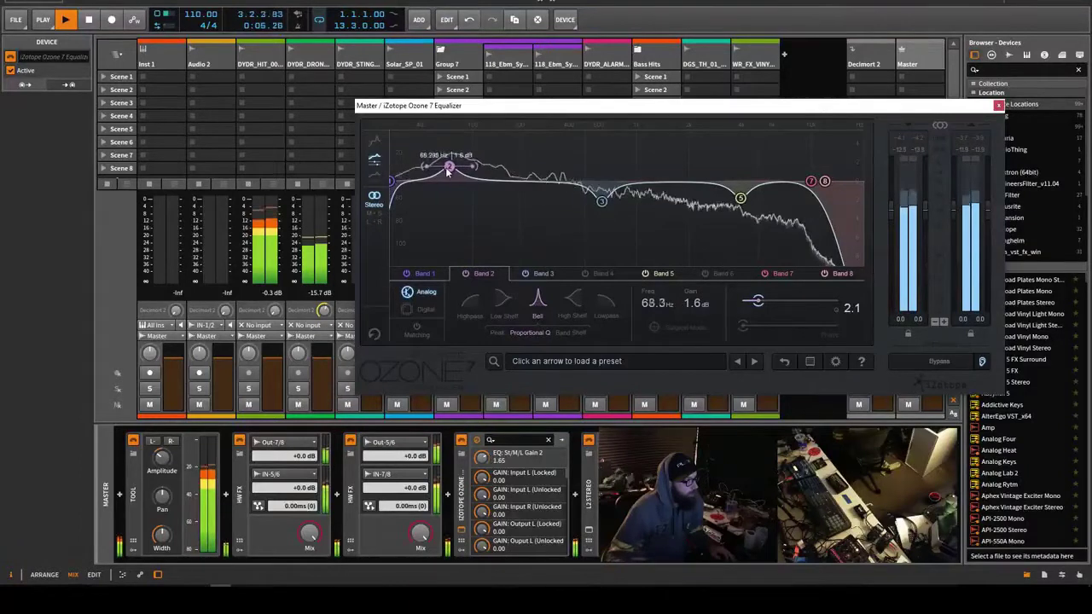
pyautogui.moveTo(448, 170); pyautogui.dragTo(449, 171)
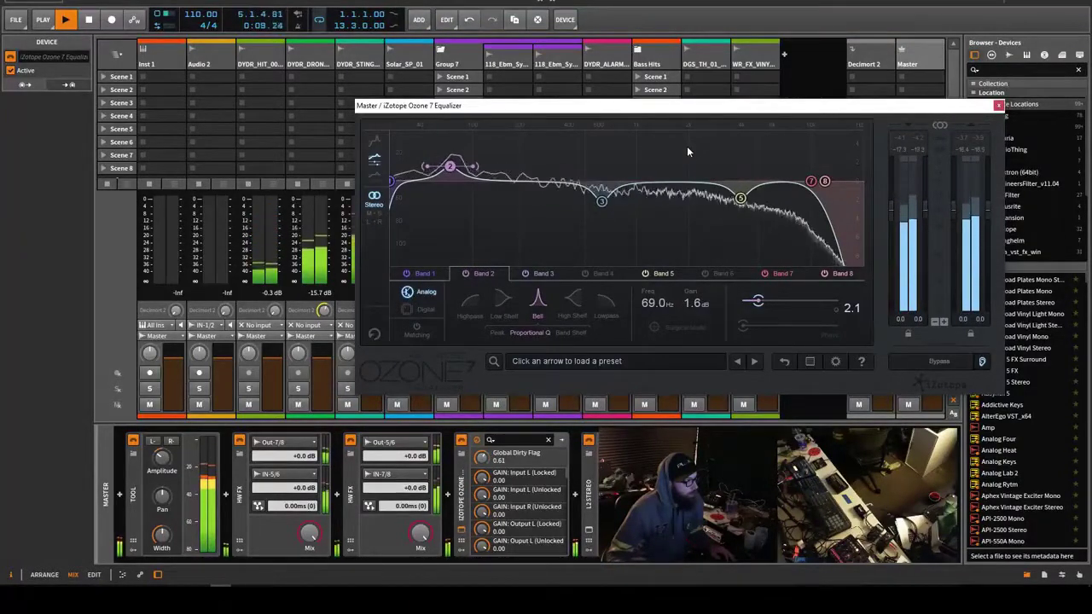
pyautogui.click(998, 106)
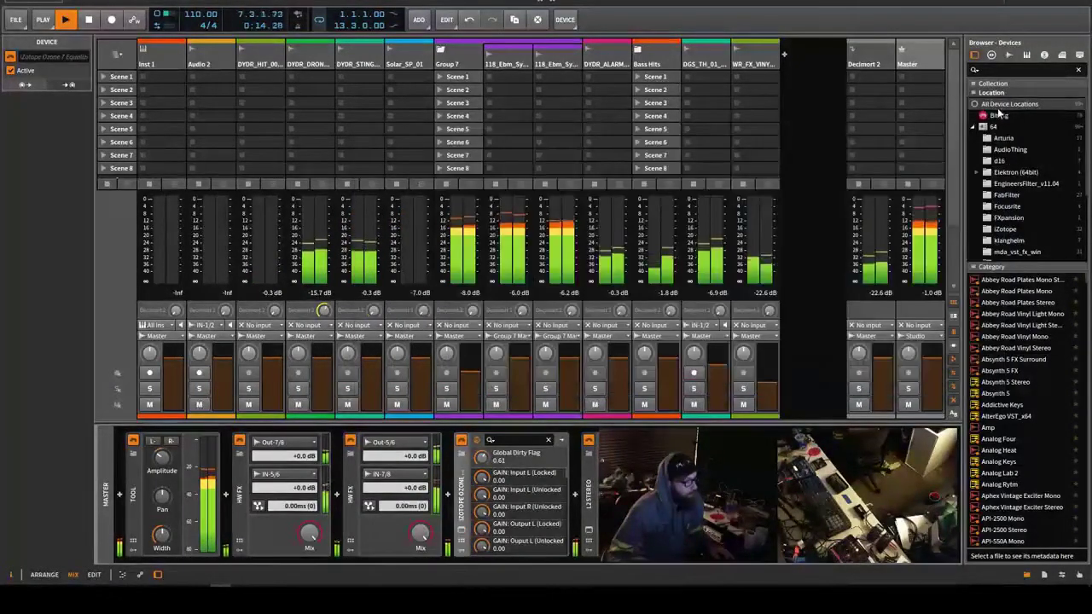
# Insert the iZotope Ozone 7 Exciter after the equalizer in the Master device chain.
pyautogui.click(575, 495)
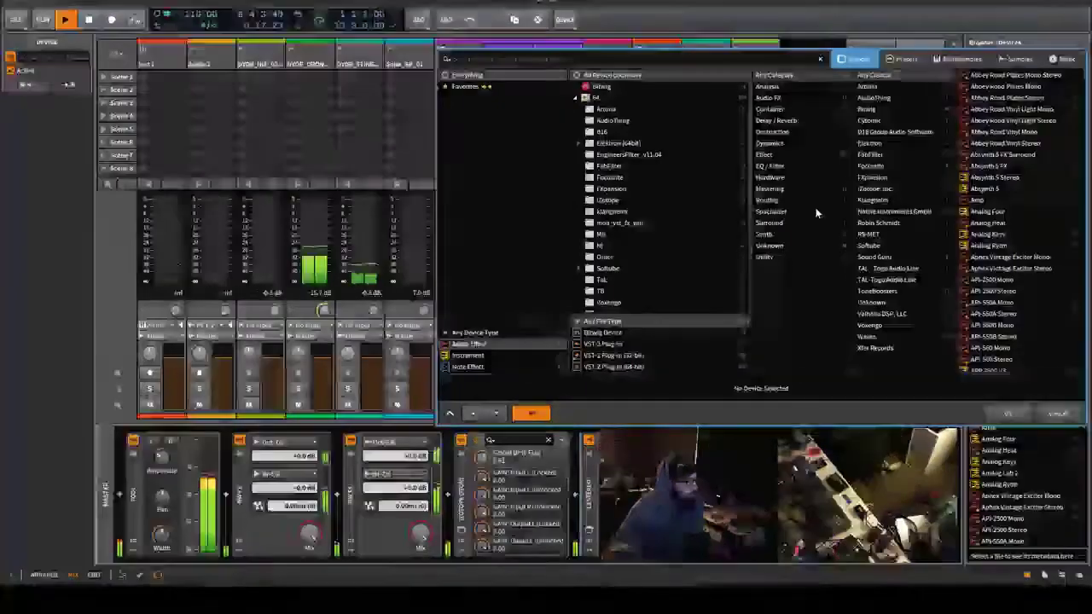
pyautogui.click(617, 201)
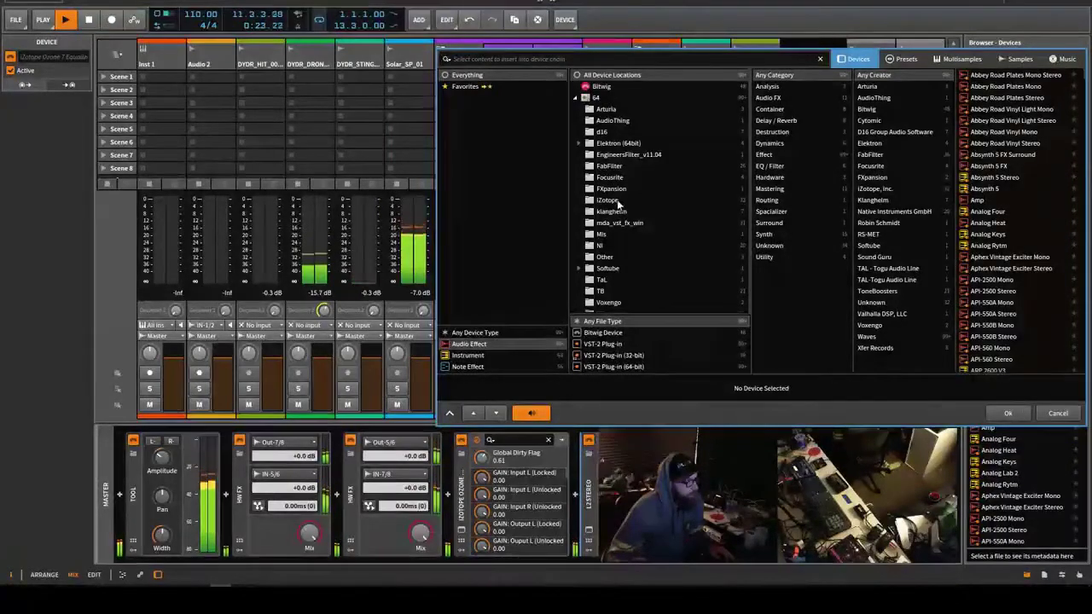
pyautogui.click(1023, 145)
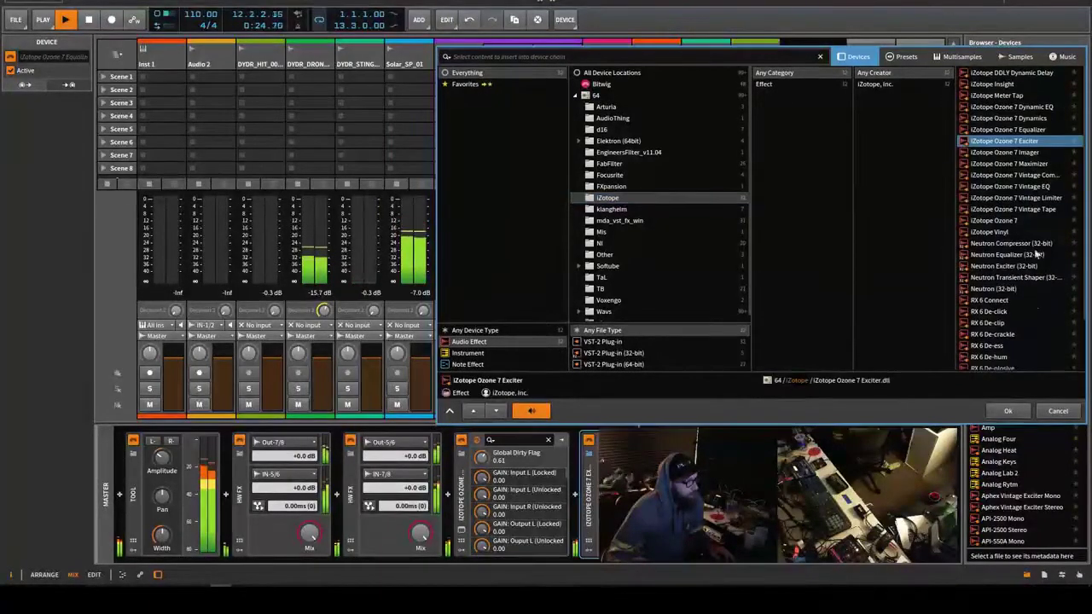
pyautogui.click(1003, 414)
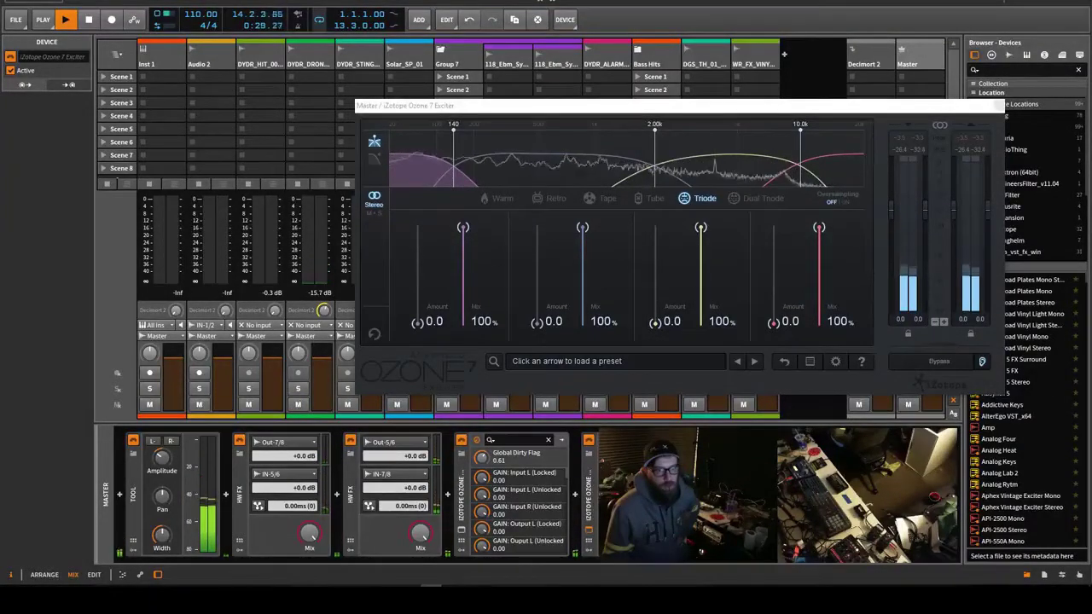
# Restart playback and set the exciter to Dual Triode mode with oversampling on.
pyautogui.press('space')
pyautogui.press('space')
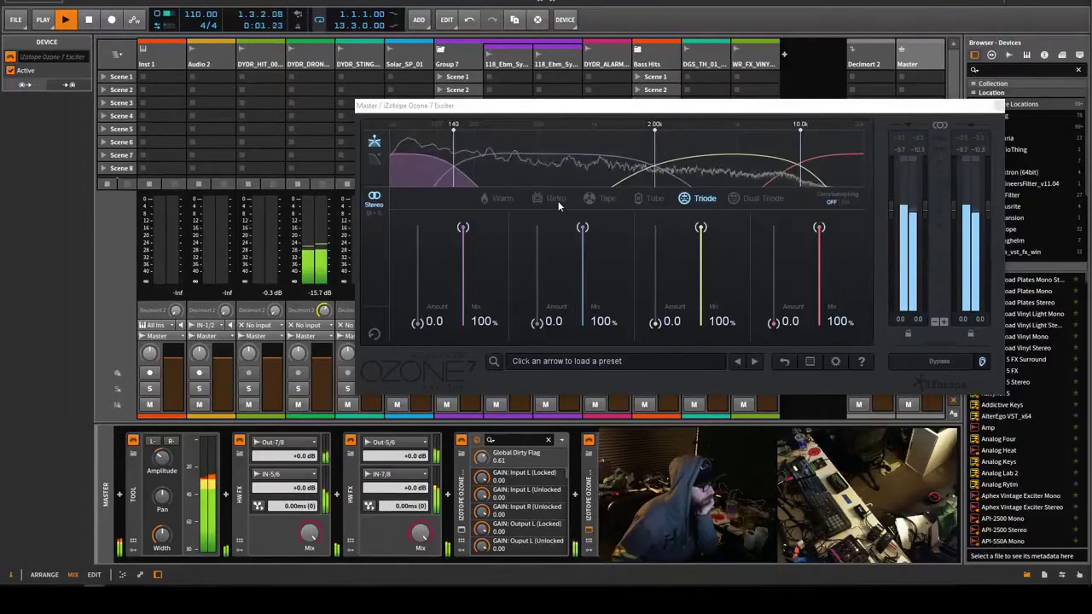
pyautogui.click(757, 201)
pyautogui.click(844, 203)
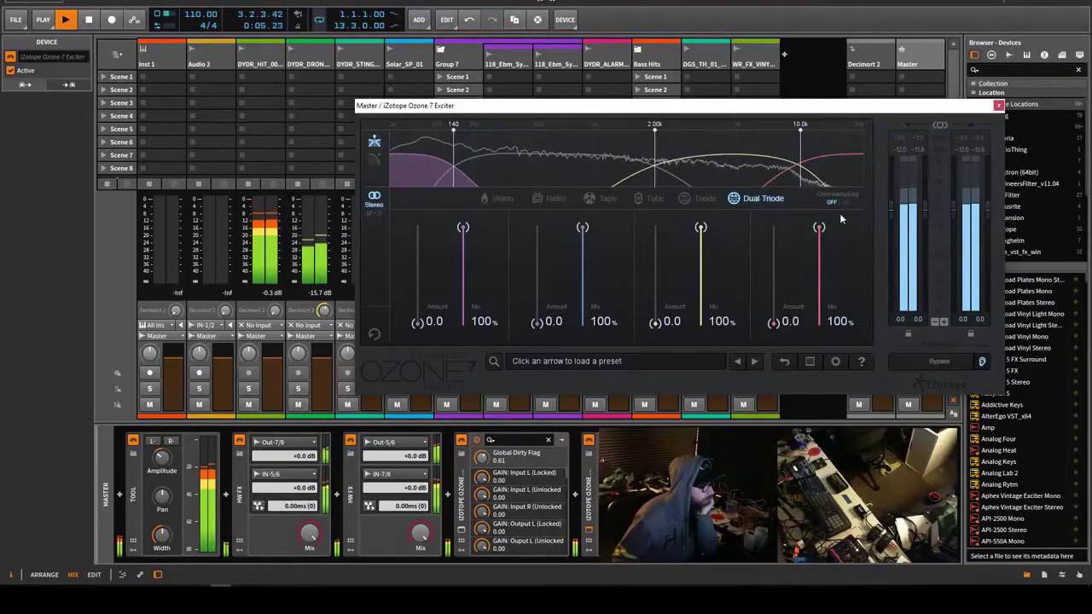
# Raise the exciter amount of the third band to about 5.3, keep the fourth at 0, and close the plug-in window.
pyautogui.moveTo(774, 308)
pyautogui.mouseDown()
pyautogui.moveTo(774, 248)
pyautogui.moveTo(774, 323)
pyautogui.mouseUp()
pyautogui.moveTo(655, 322); pyautogui.dragTo(655, 288)
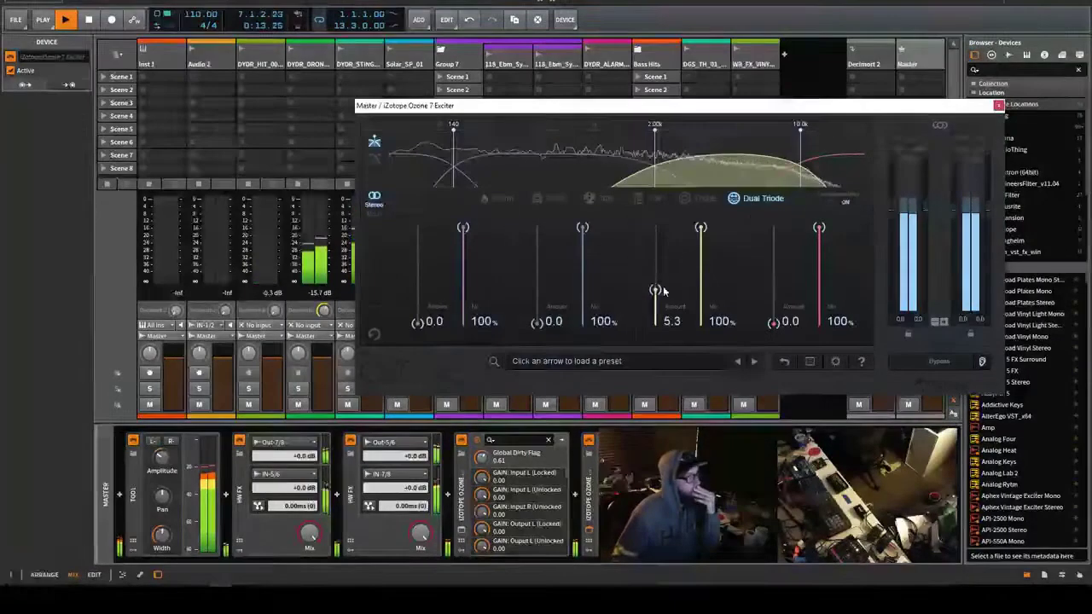
pyautogui.click(998, 105)
# Insert iZotope Ozone 7 Dynamics after the exciter in the Master device chain.
pyautogui.doubleClick(733, 478)
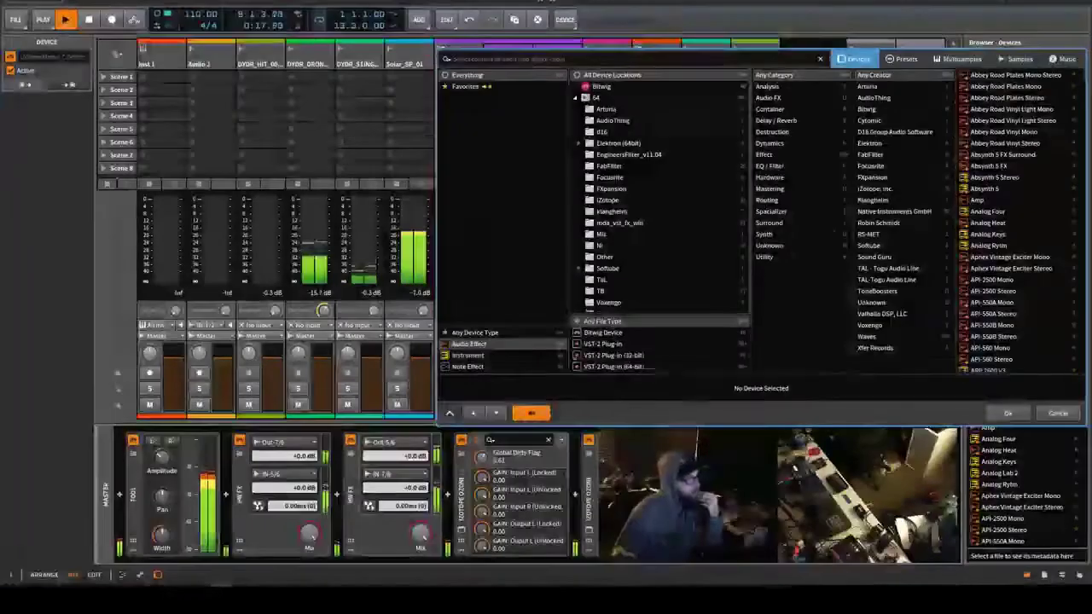
pyautogui.click(619, 200)
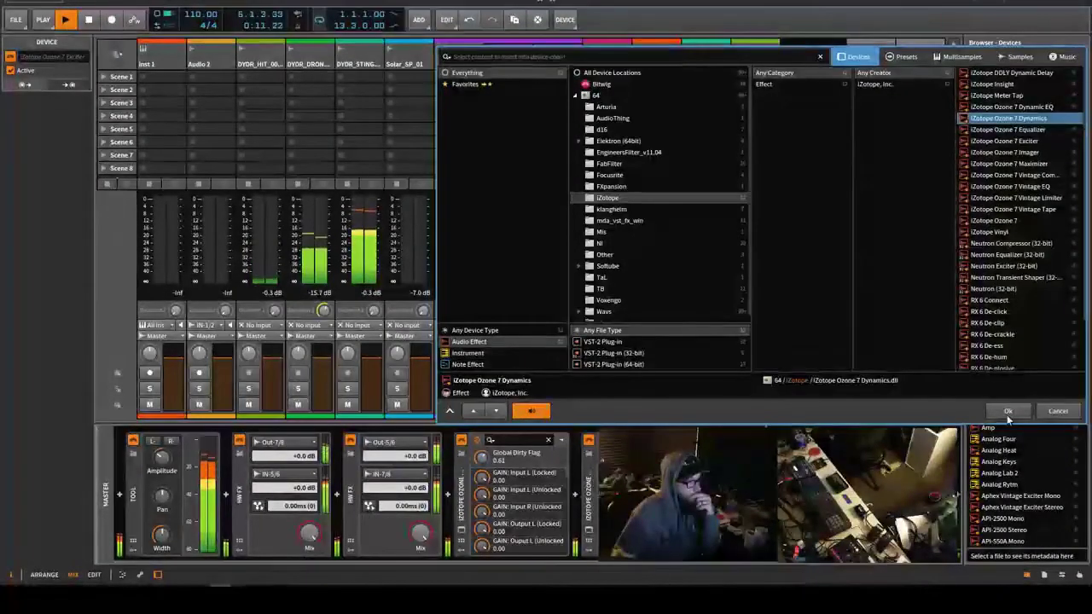
pyautogui.click(1007, 414)
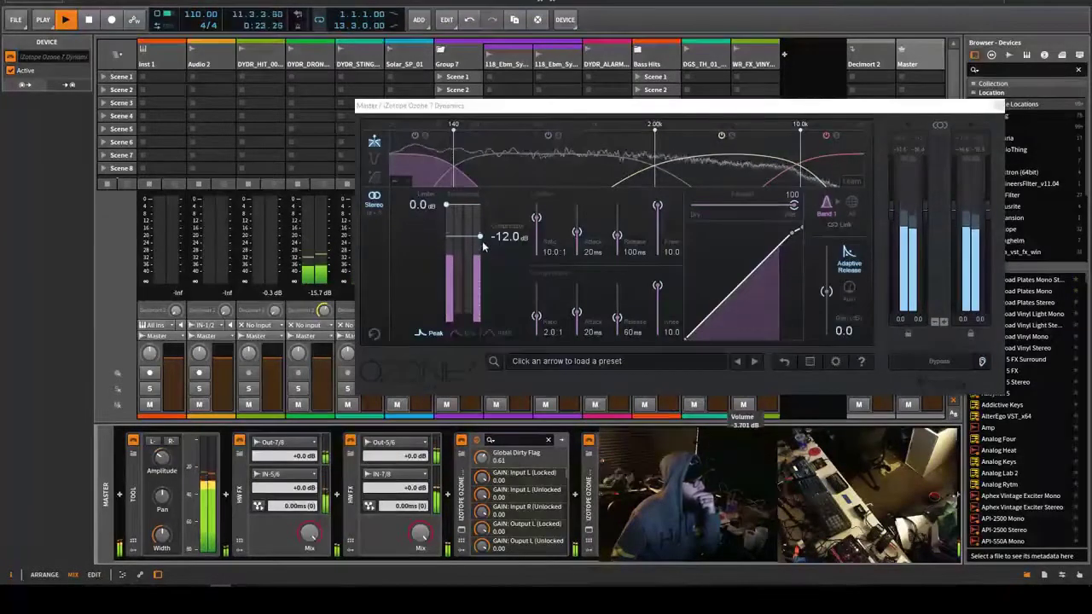
# Pull the compressor threshold of all four Dynamics bands down to -130 dB.
pyautogui.moveTo(482, 238); pyautogui.dragTo(480, 321)
pyautogui.click(499, 170)
pyautogui.click(725, 170)
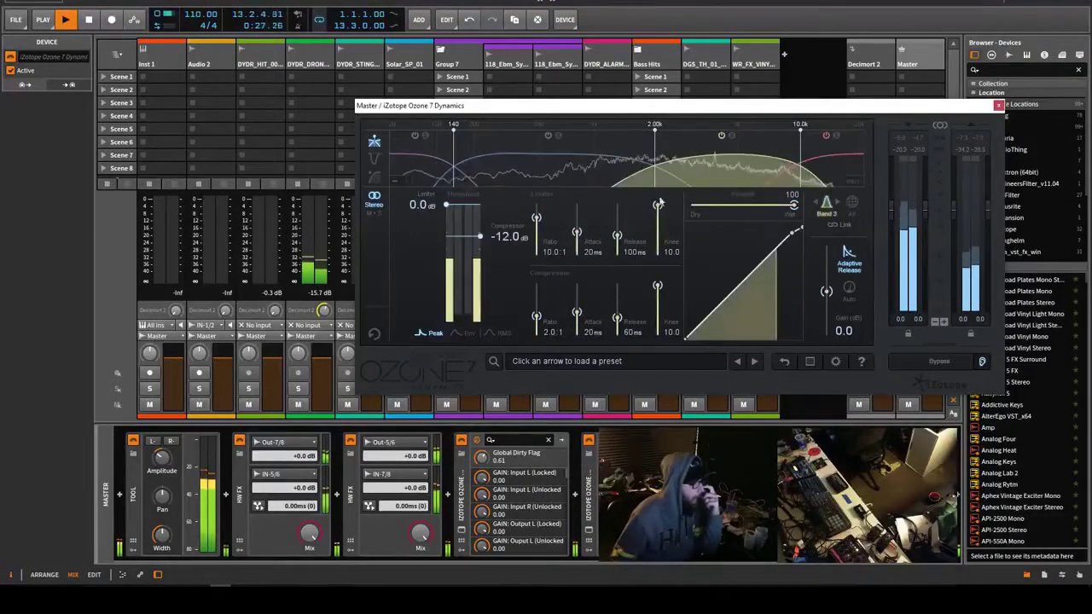
pyautogui.moveTo(477, 239); pyautogui.dragTo(492, 452)
pyautogui.click(831, 171)
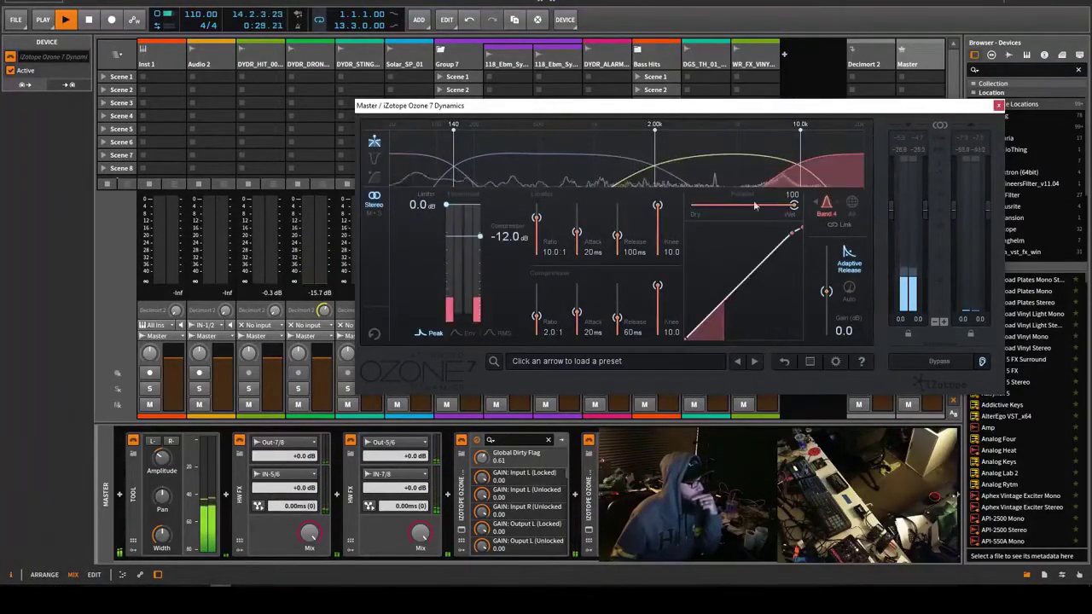
pyautogui.moveTo(479, 237); pyautogui.dragTo(458, 439)
# Set the compressor threshold of band 1 to about -9.5 dB.
pyautogui.click(414, 174)
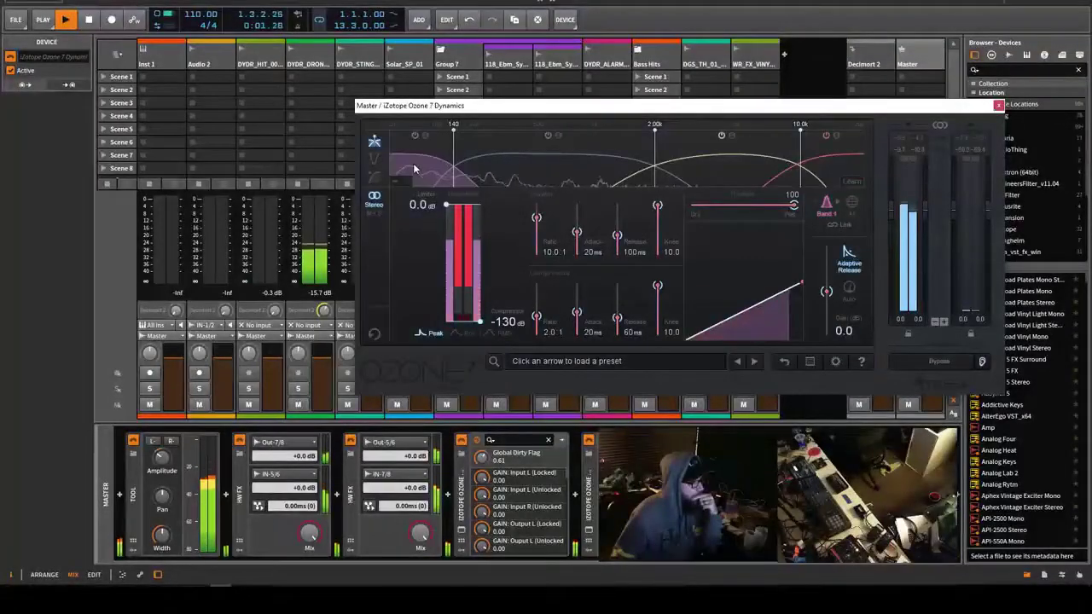
pyautogui.moveTo(479, 236); pyautogui.dragTo(480, 267)
pyautogui.moveTo(481, 255); pyautogui.dragTo(482, 232)
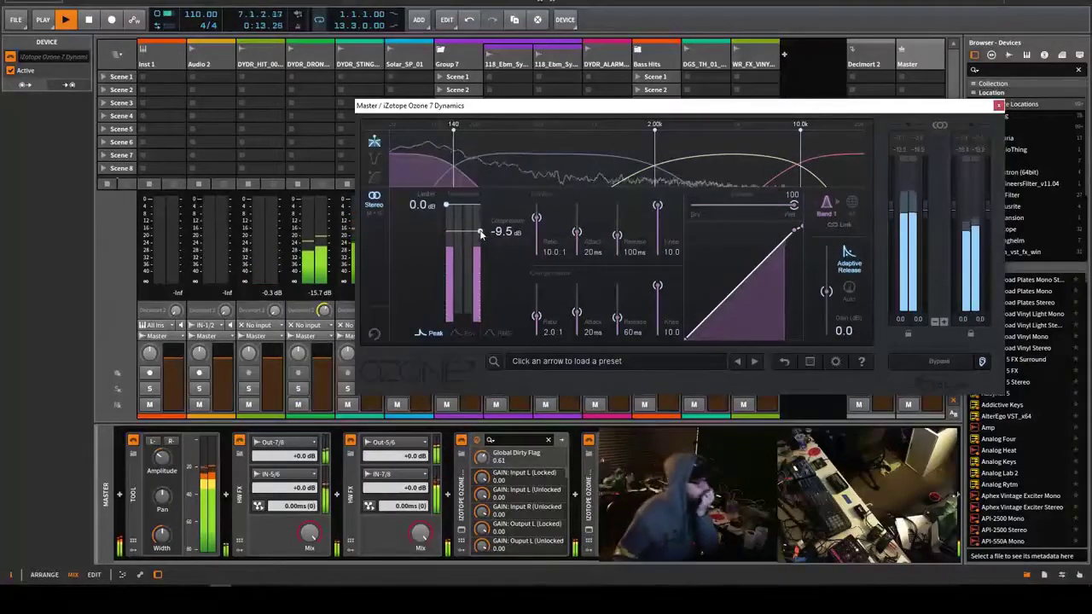
# Set band 1's compressor ratio to 4:1 and lower its threshold to about -10.3 dB.
pyautogui.moveTo(538, 318); pyautogui.dragTo(536, 325)
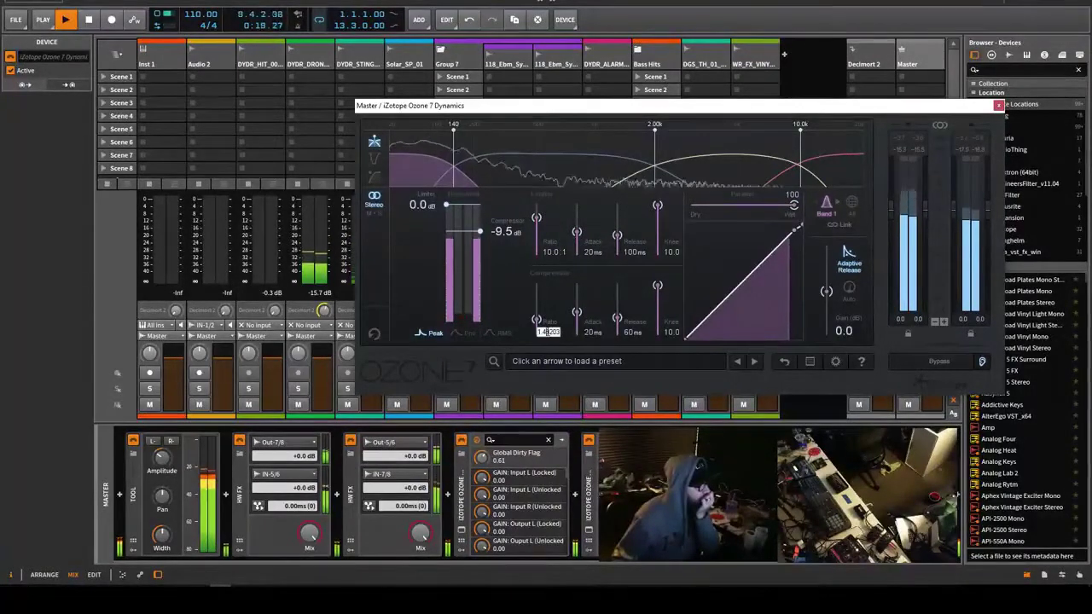
pyautogui.moveTo(536, 326); pyautogui.dragTo(535, 326)
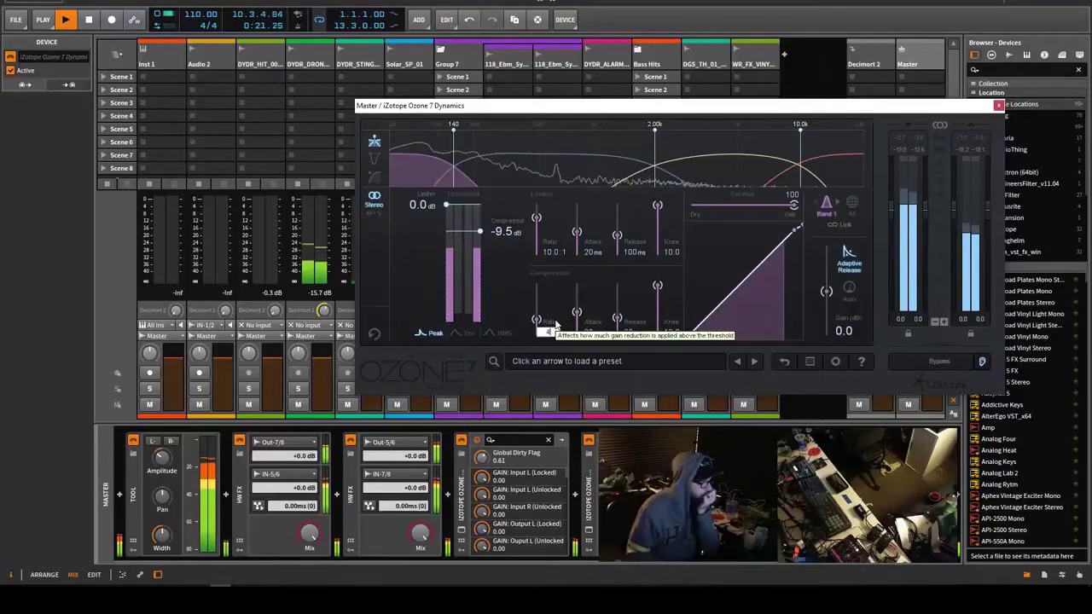
pyautogui.moveTo(479, 231); pyautogui.dragTo(478, 234)
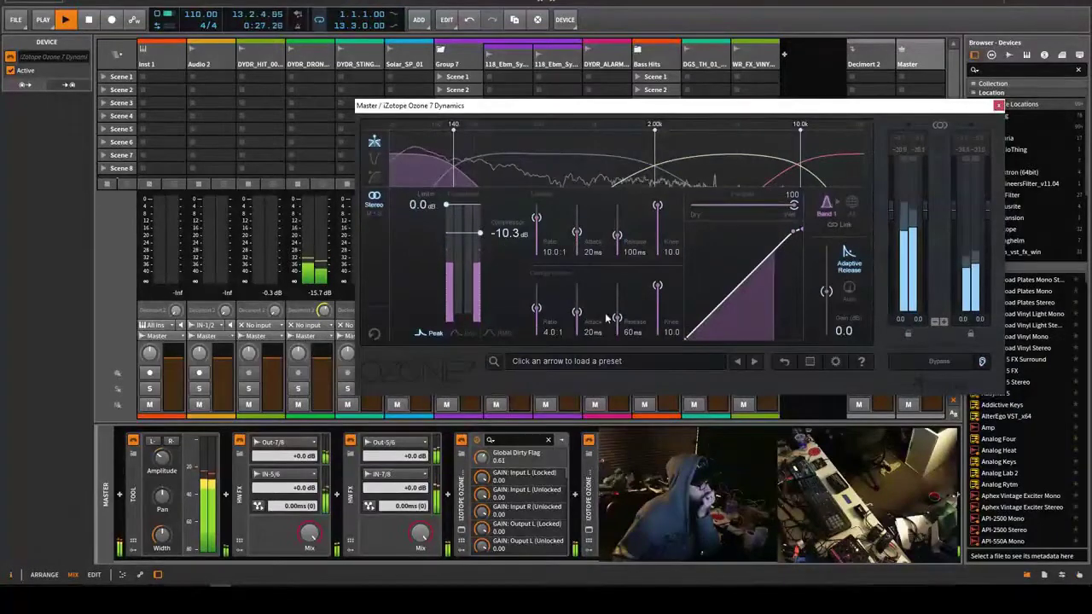
# Set band 1's compressor release to 120 ms and its threshold to about -10.8 dB.
pyautogui.moveTo(616, 318); pyautogui.dragTo(617, 314)
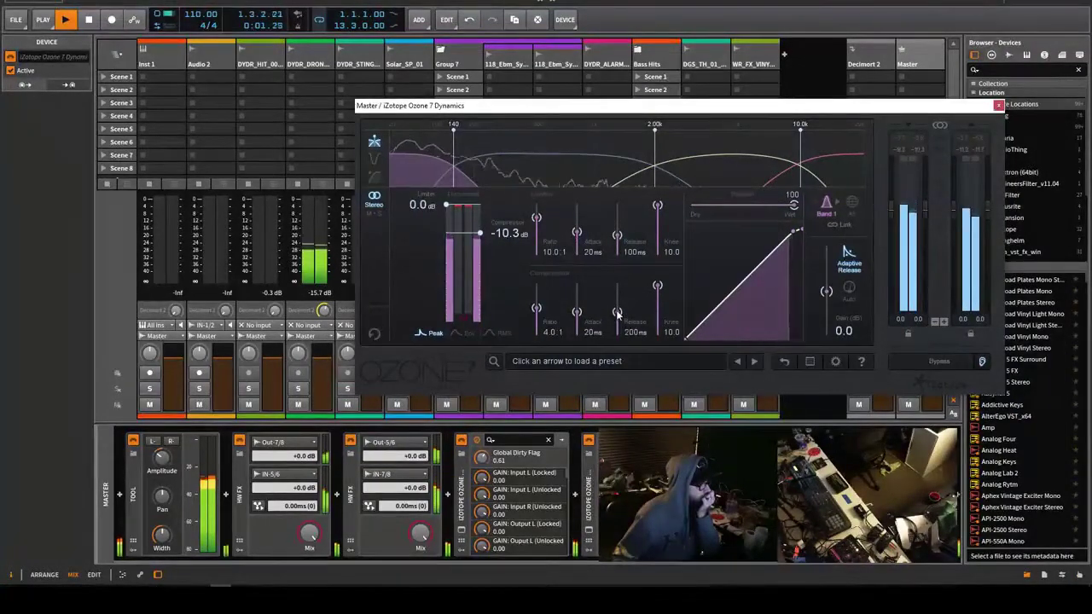
pyautogui.doubleClick(635, 333)
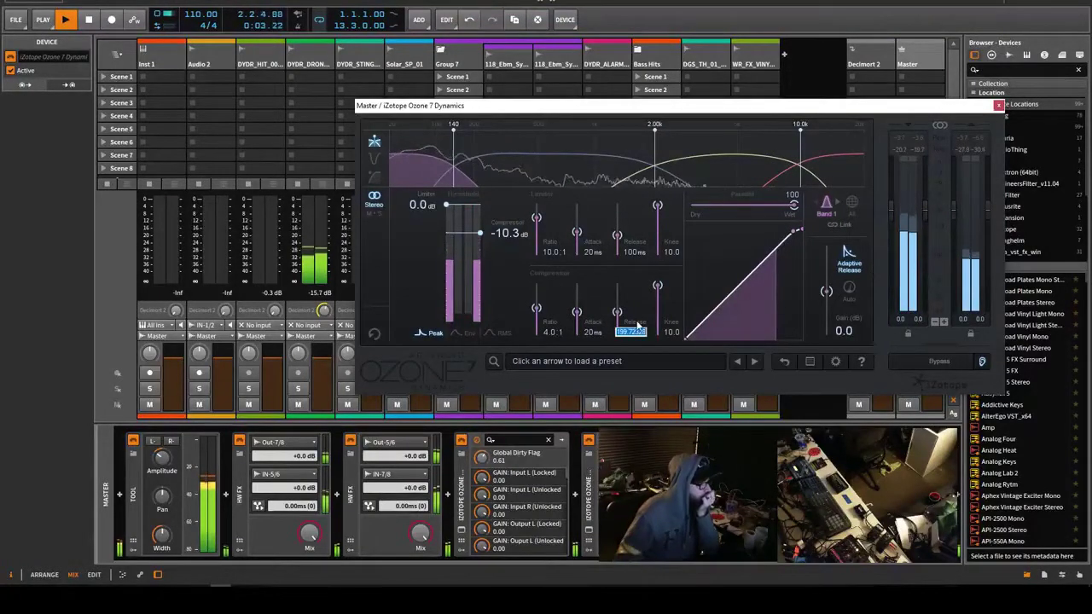
pyautogui.write('120')
pyautogui.press('Return')
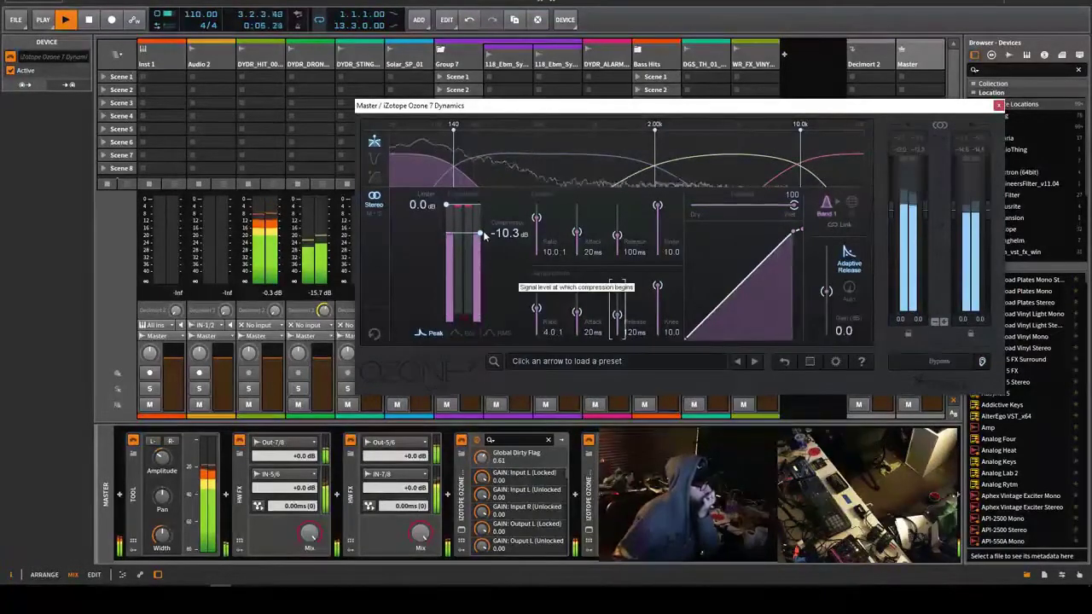
pyautogui.moveTo(482, 231); pyautogui.dragTo(482, 232)
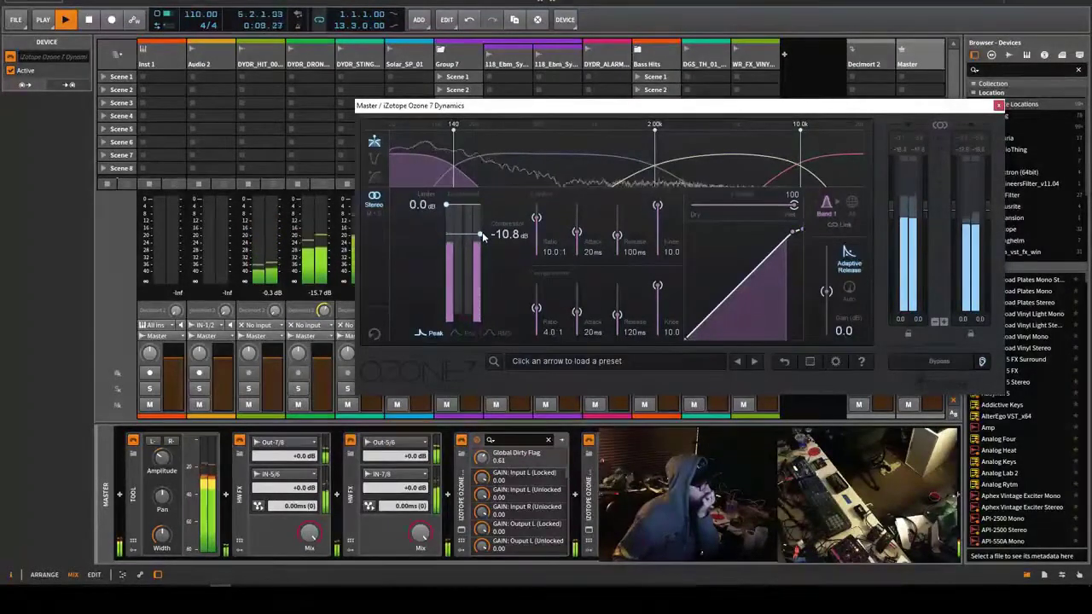
# Reduce band 1's compressor knee to about 5.6 and raise its gain to 1.5 dB.
pyautogui.moveTo(656, 284); pyautogui.dragTo(659, 311)
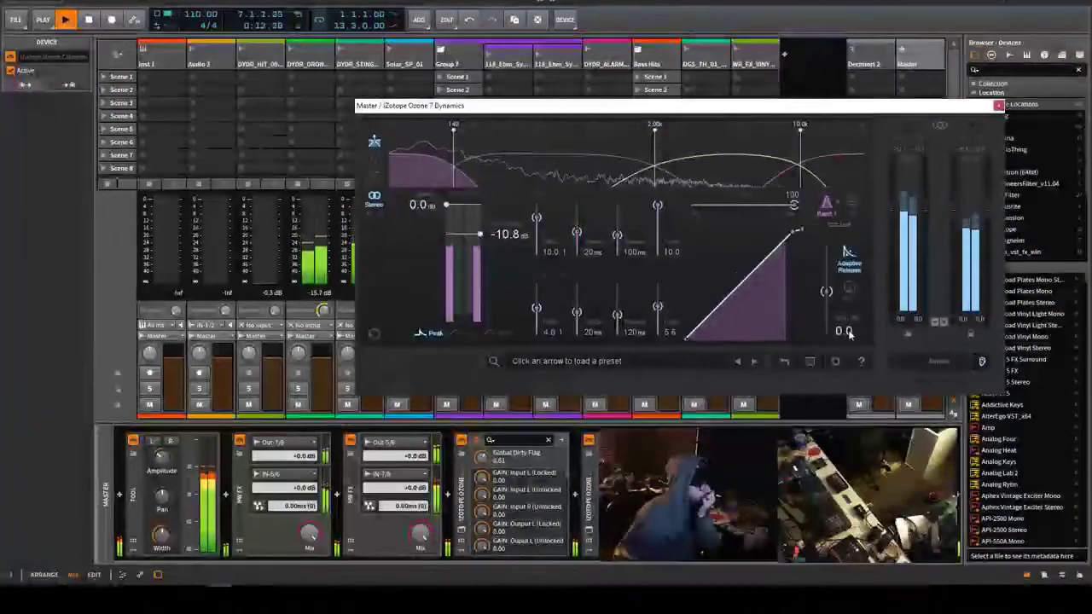
pyautogui.scroll(3, 827, 294)
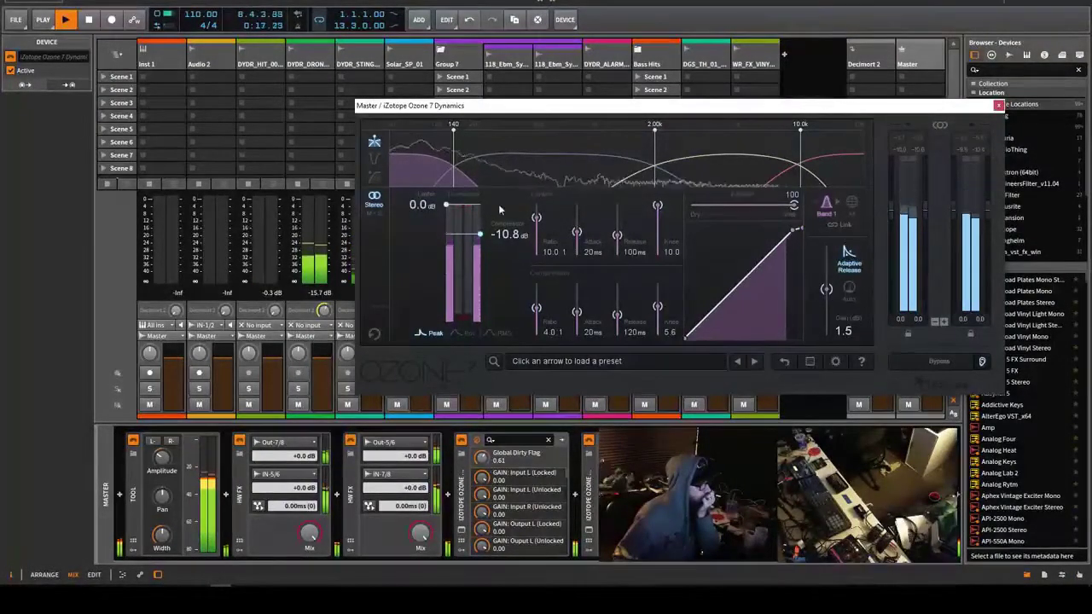
# Set the compressor threshold of band 2 to about -8.9 dB.
pyautogui.click(498, 179)
pyautogui.moveTo(487, 318); pyautogui.dragTo(501, 230)
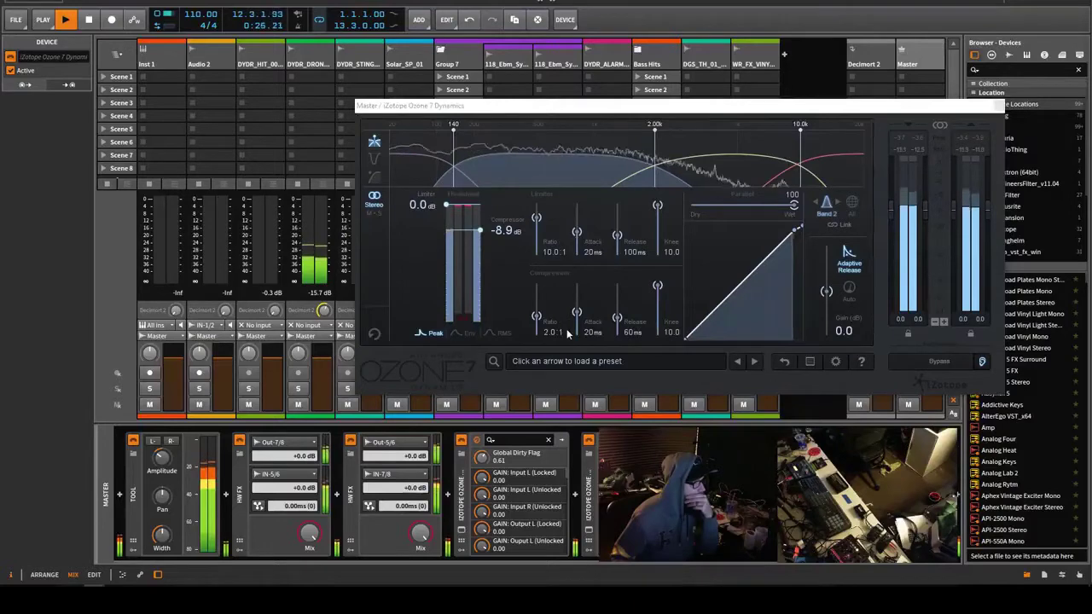
# Set band 3's compressor threshold to about -17.4 dB and its ratio to 4:1.
pyautogui.click(685, 182)
pyautogui.moveTo(479, 231); pyautogui.dragTo(491, 264)
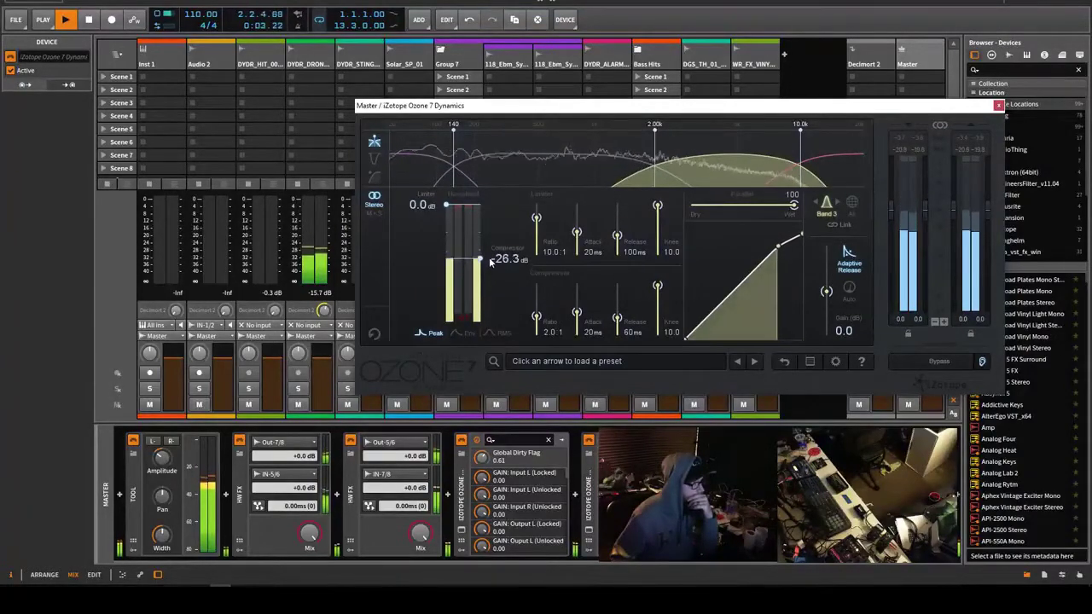
pyautogui.moveTo(491, 261); pyautogui.dragTo(492, 260)
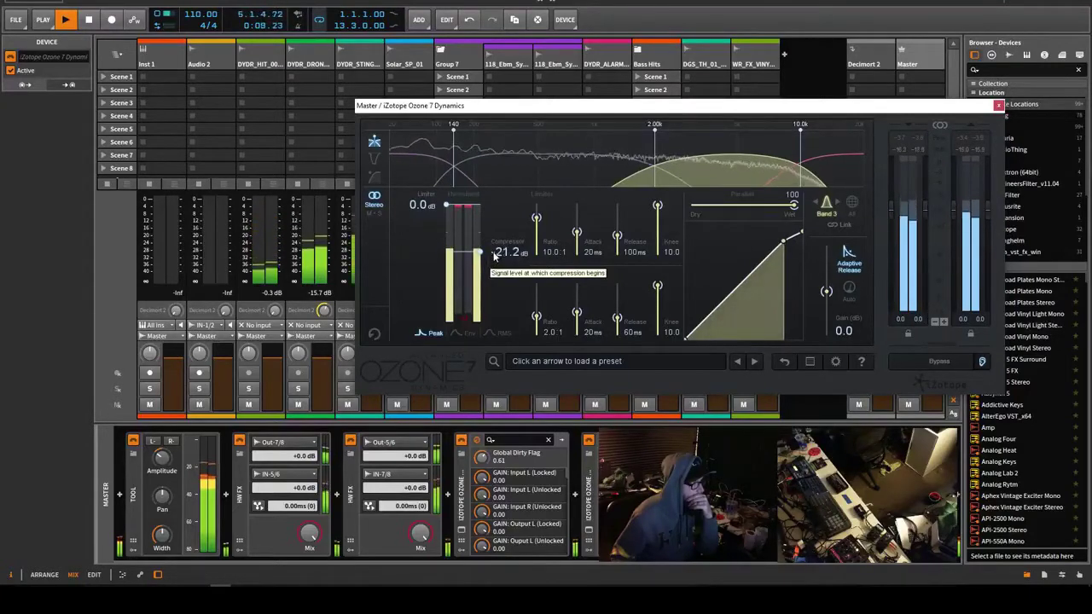
pyautogui.moveTo(496, 251); pyautogui.dragTo(498, 250)
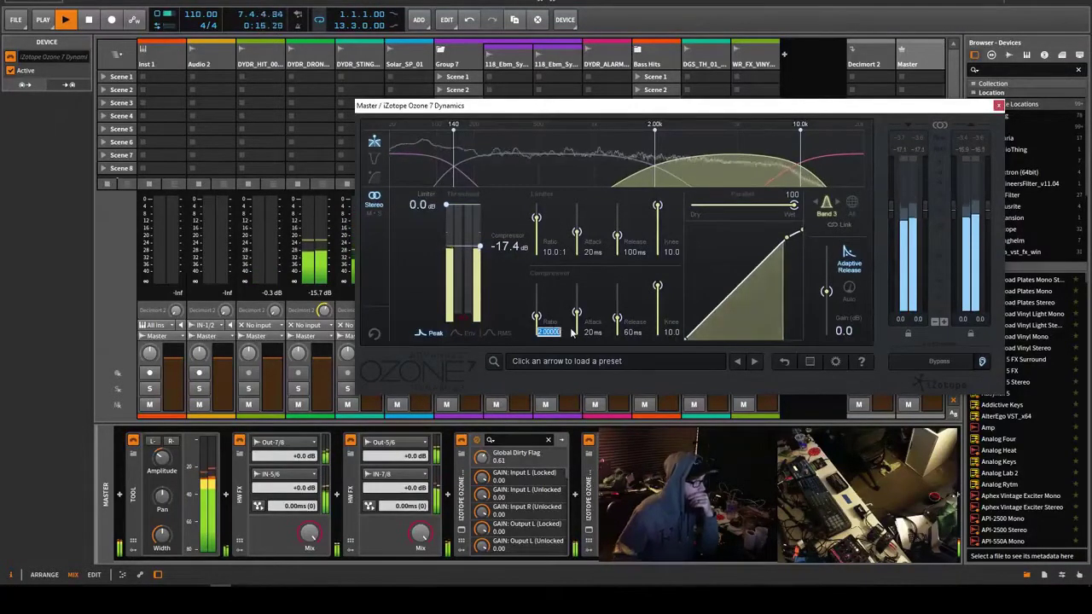
pyautogui.write('4')
pyautogui.press('Return')
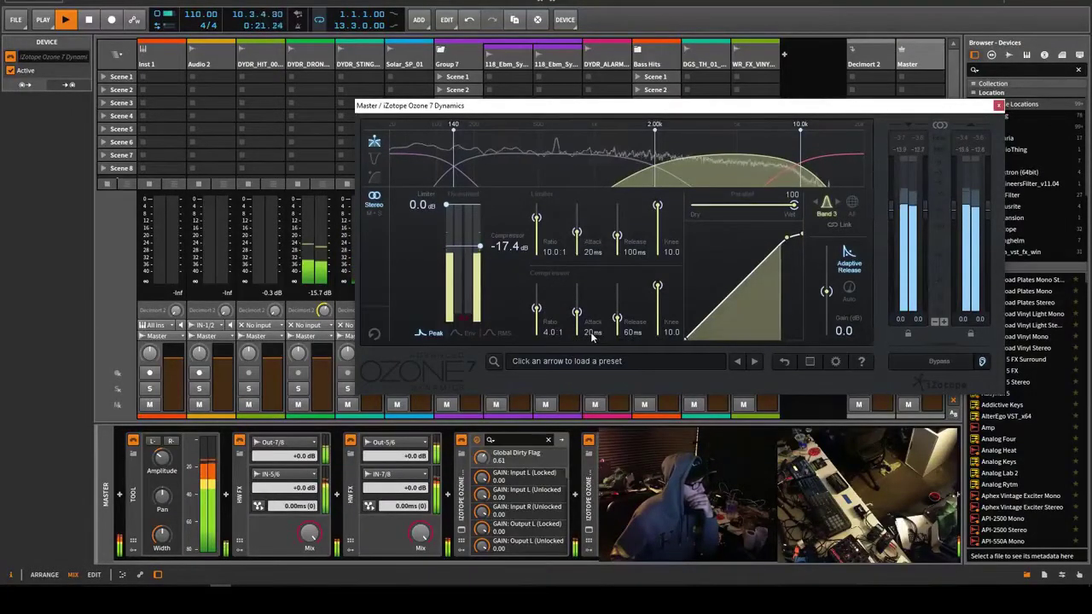
# Set band 3's compressor attack to 50 ms and reduce its knee to 5.0.
pyautogui.write('5')
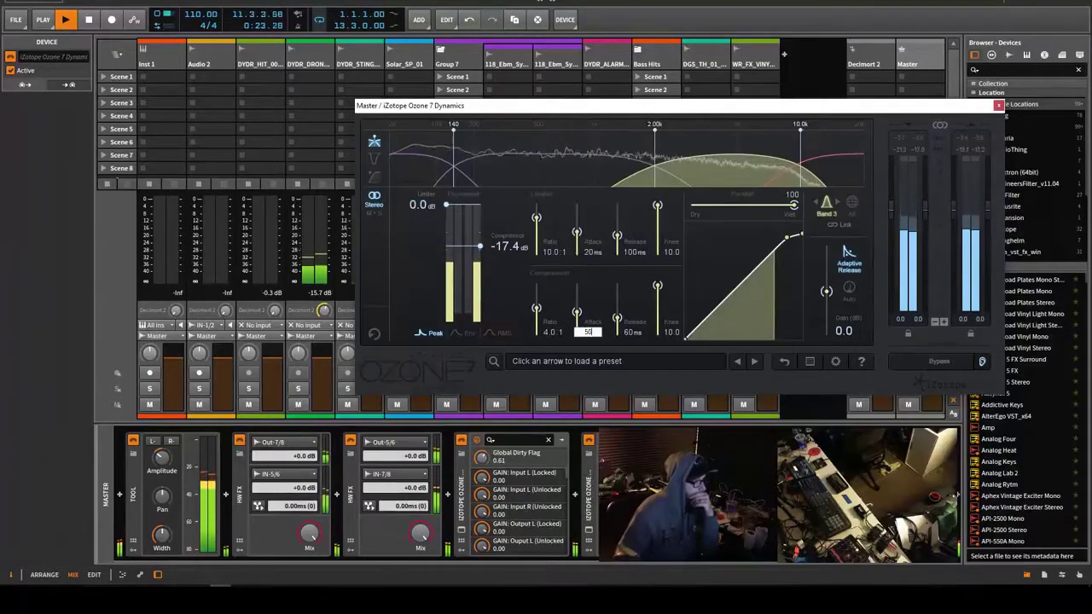
pyautogui.write('0')
pyautogui.press('Return')
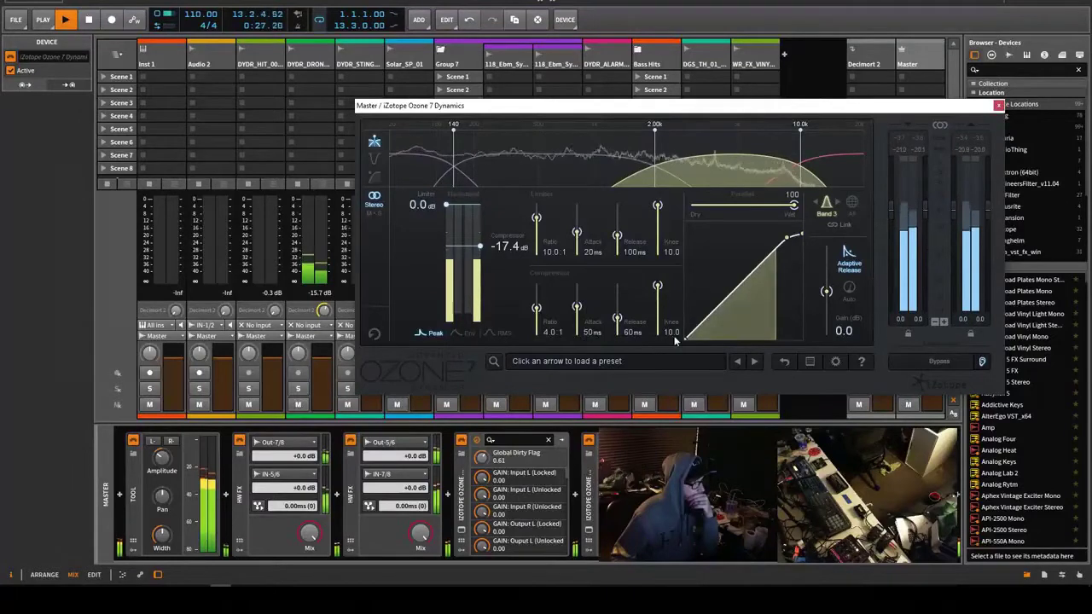
pyautogui.scroll(-5, 672, 339)
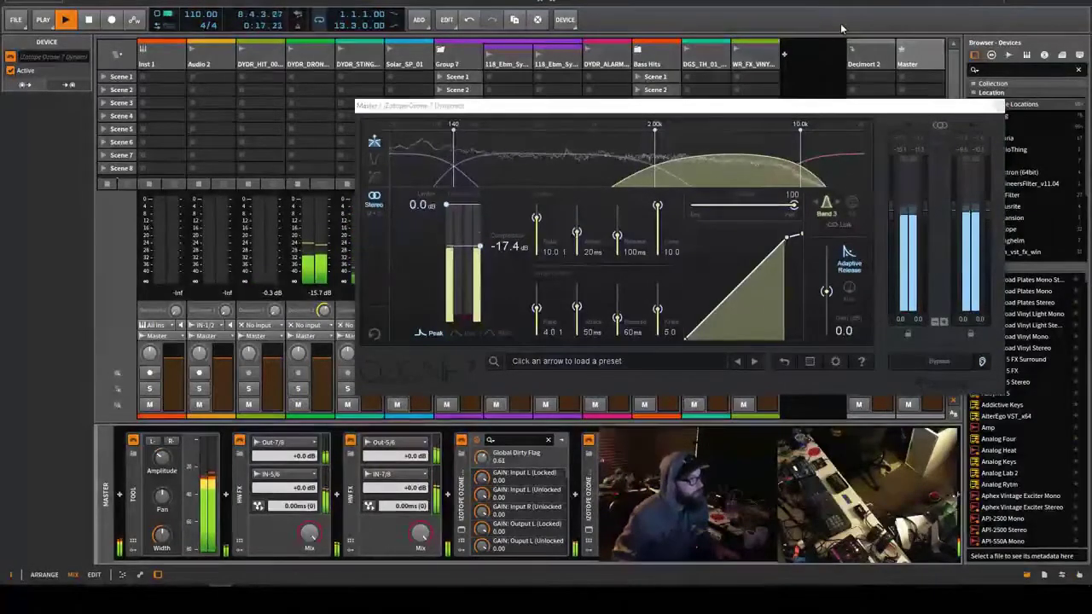
# Close the Dynamics window and look through all the tracks in the arrangement while the loop plays.
pyautogui.hotkey('alt', '1')
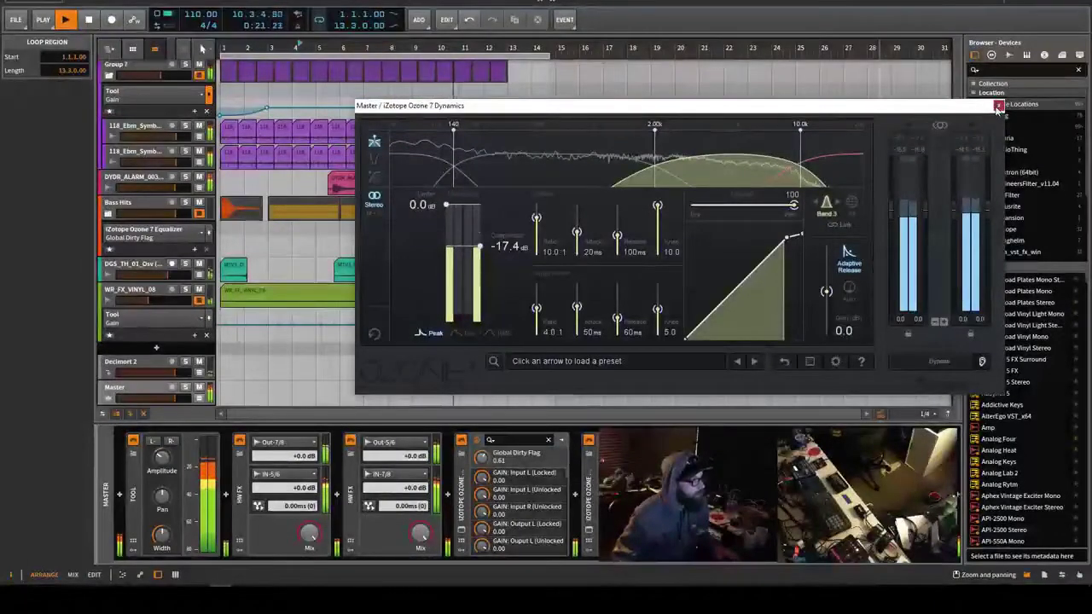
pyautogui.click(998, 107)
pyautogui.scroll(3, 722, 230)
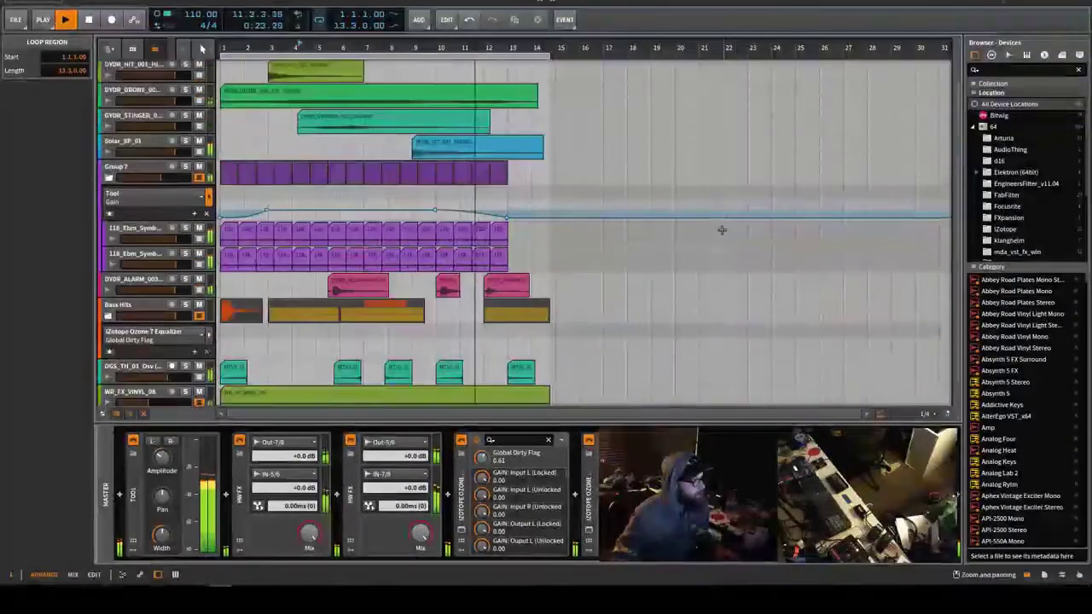
pyautogui.scroll(2, 721, 230)
pyautogui.scroll(-4, 721, 230)
pyautogui.scroll(4, 722, 230)
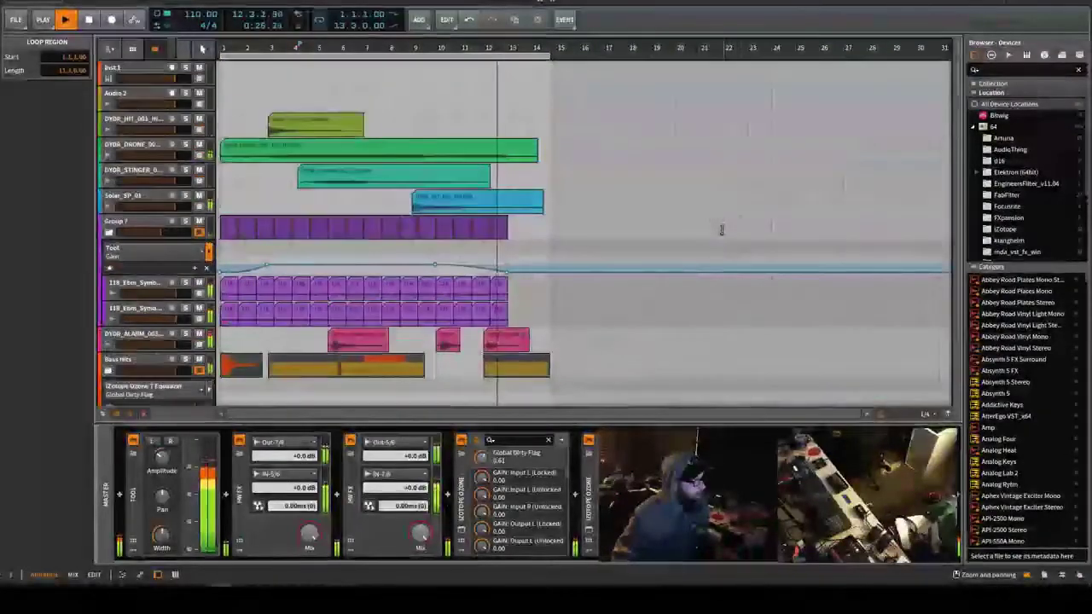
pyautogui.scroll(-5, 722, 230)
pyautogui.scroll(1, 305, 237)
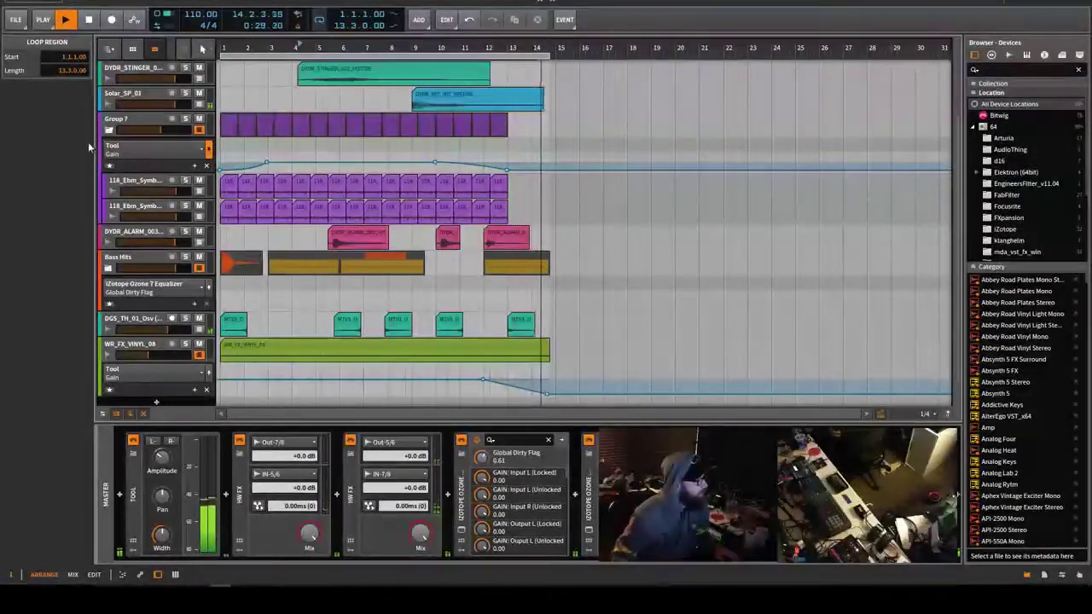
pyautogui.scroll(-2, 580, 230)
pyautogui.scroll(4, 580, 230)
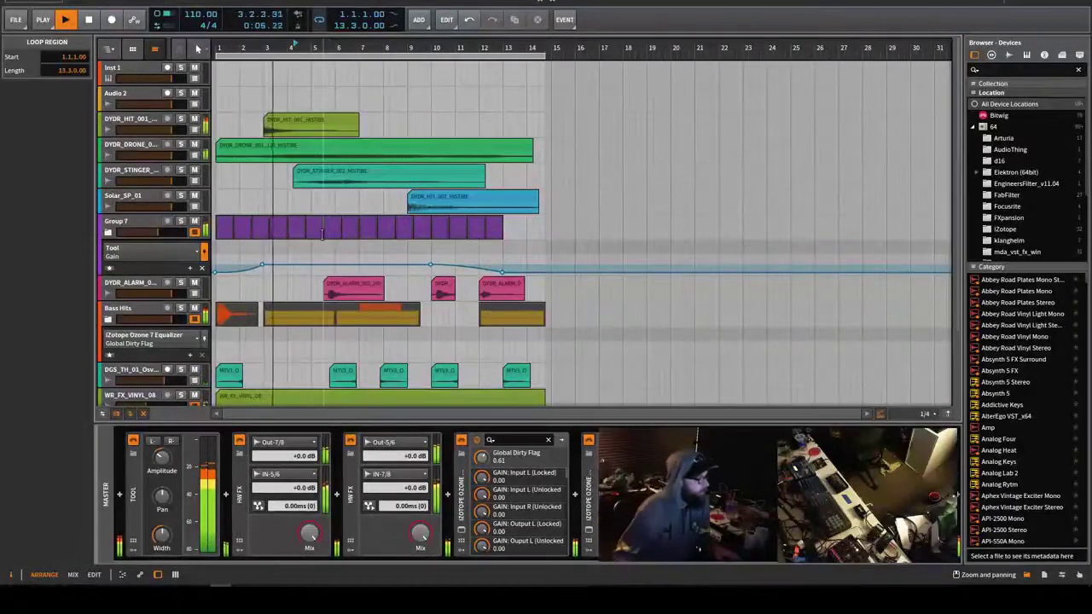
pyautogui.scroll(-3, 322, 232)
pyautogui.scroll(1, 323, 239)
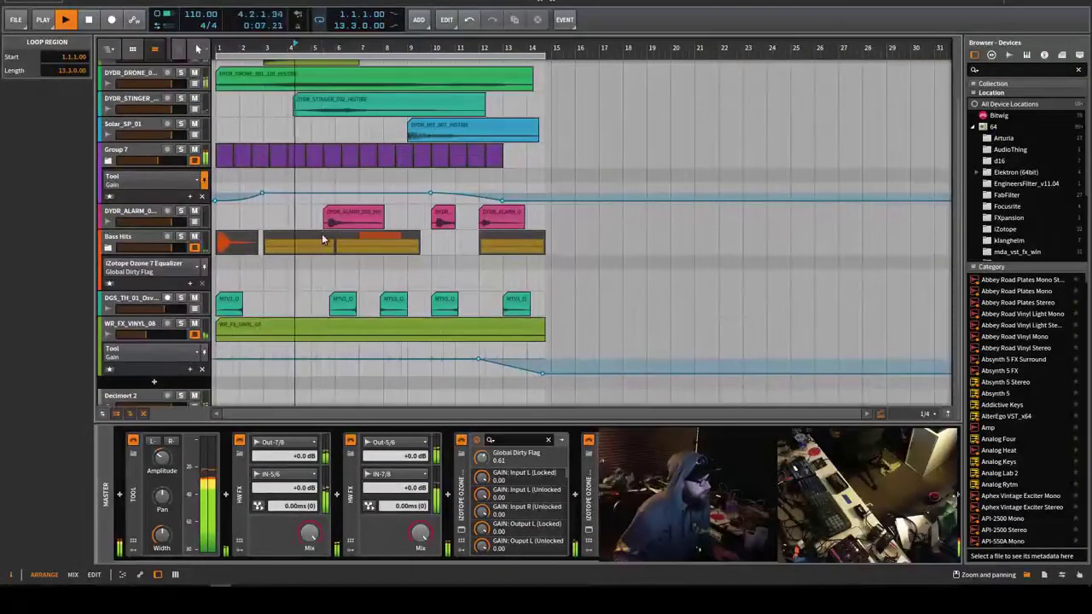
pyautogui.scroll(3, 323, 239)
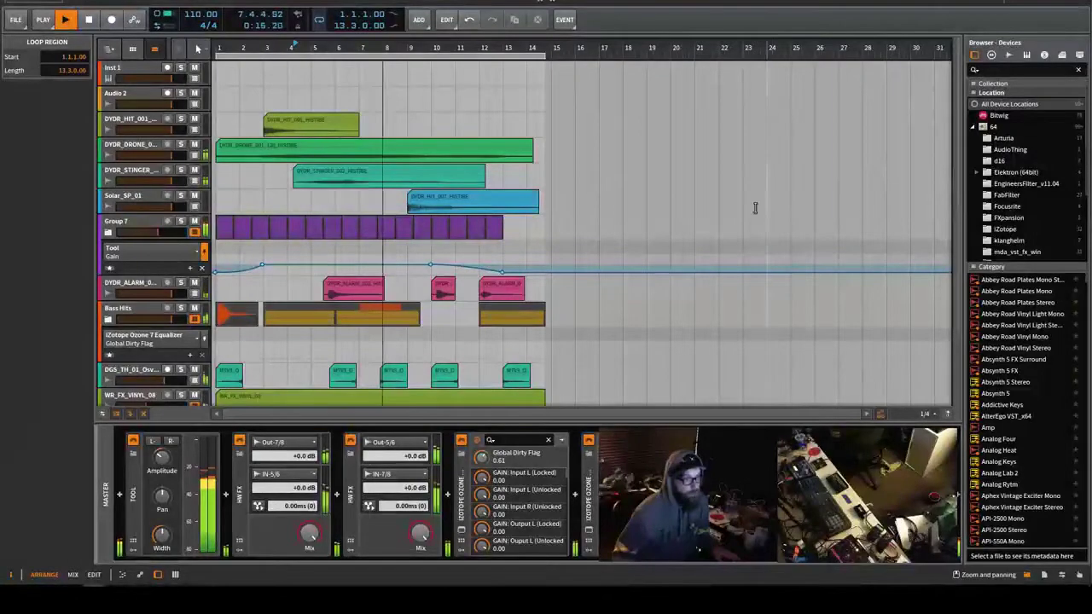
pyautogui.scroll(-1, 629, 200)
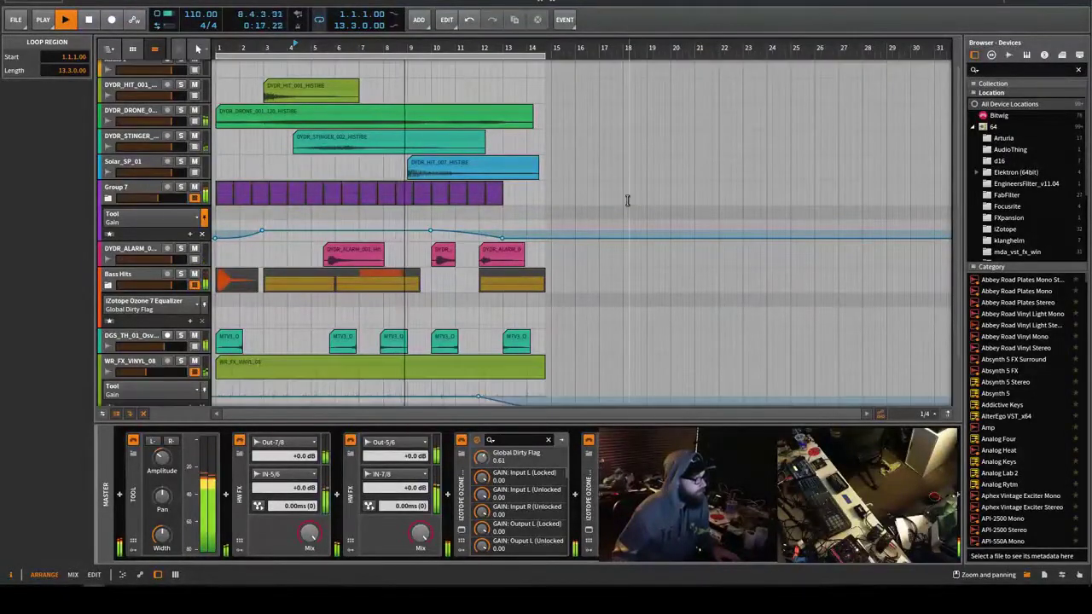
pyautogui.click(652, 282)
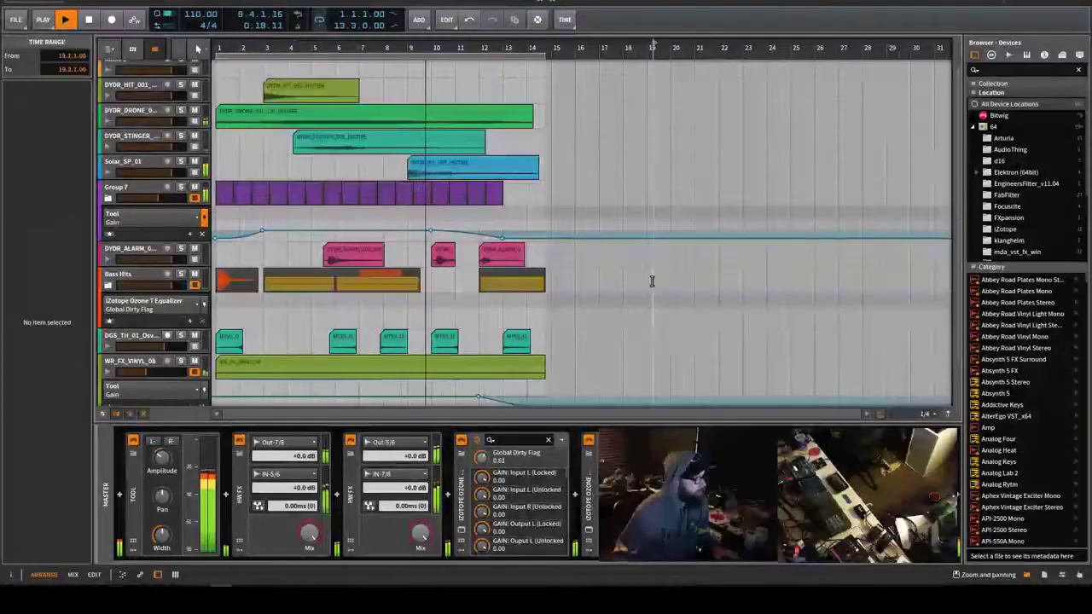
# In the Master's Ozone 7 Dynamics, set band 4's limiter threshold to about -1.4 dB and its compressor threshold to about -33.8 dB.
pyautogui.hotkey('alt', '2')
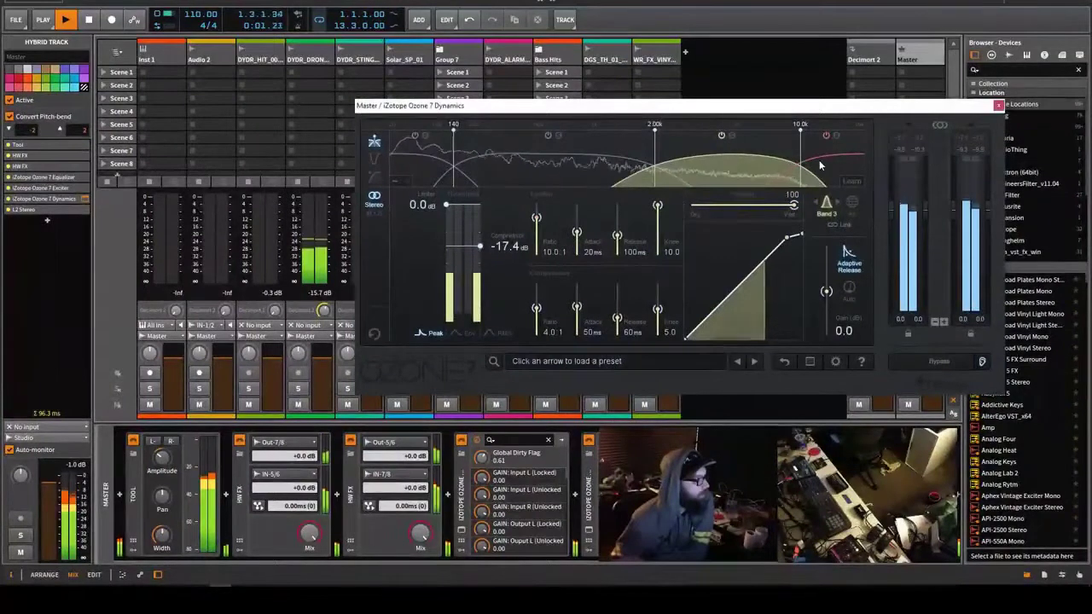
pyautogui.click(819, 165)
pyautogui.moveTo(481, 323); pyautogui.dragTo(485, 264)
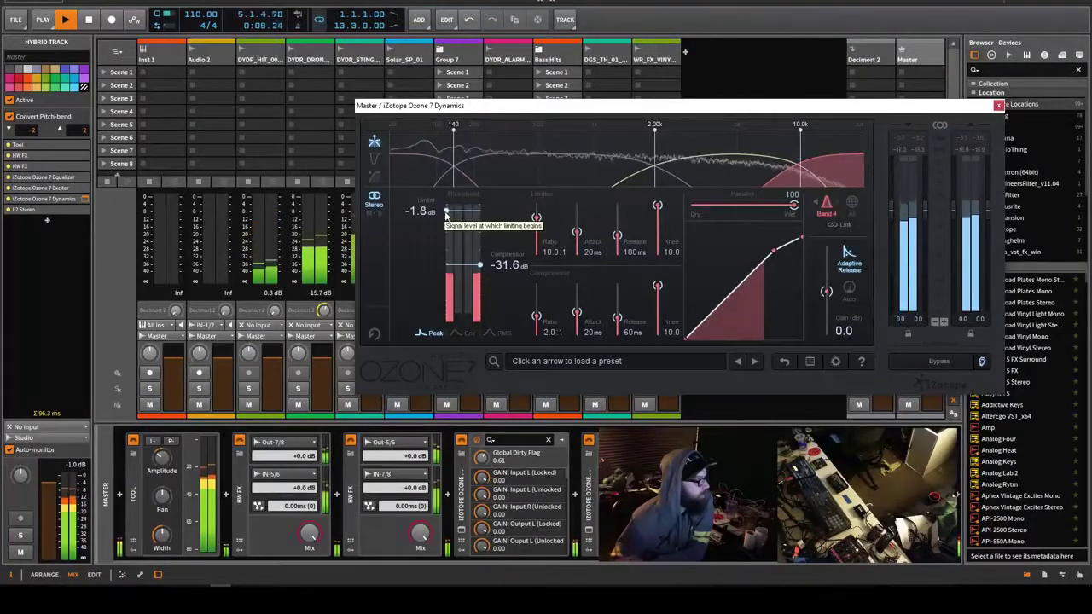
pyautogui.moveTo(445, 213); pyautogui.dragTo(445, 210)
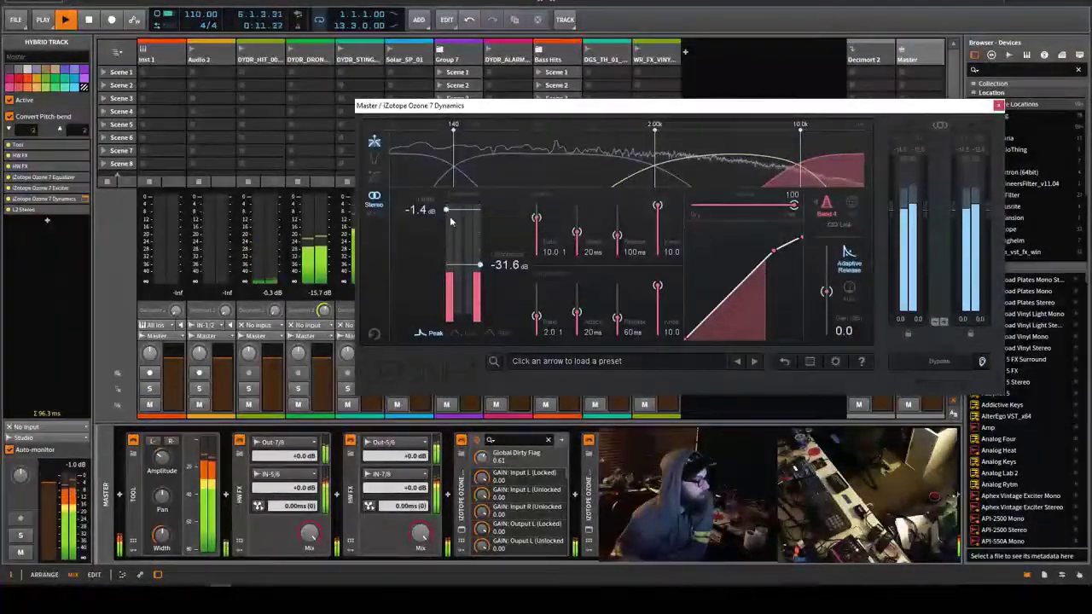
pyautogui.moveTo(485, 269); pyautogui.dragTo(484, 270)
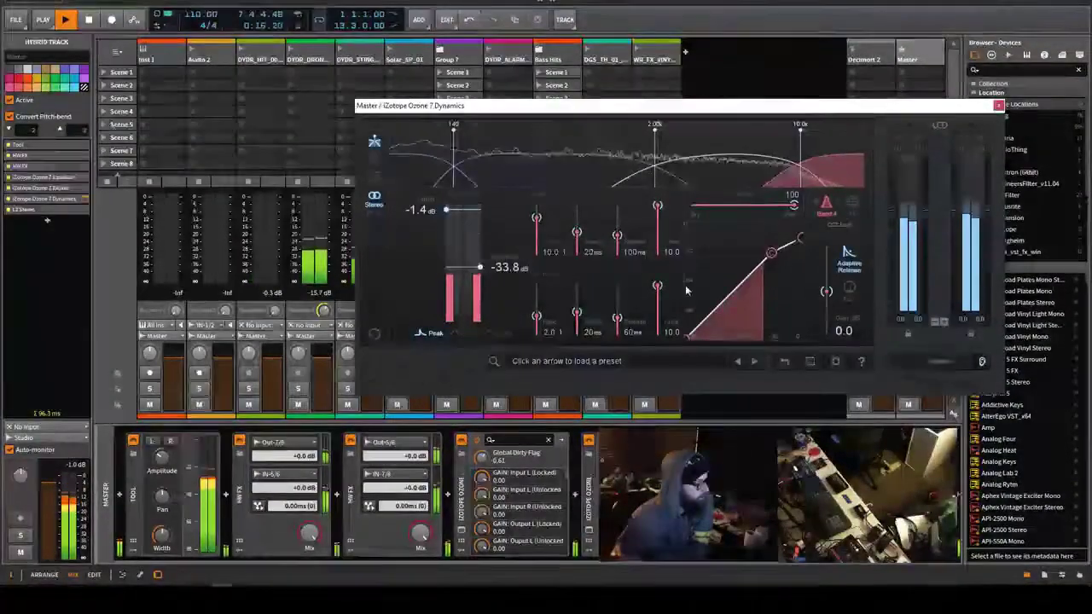
pyautogui.click(998, 105)
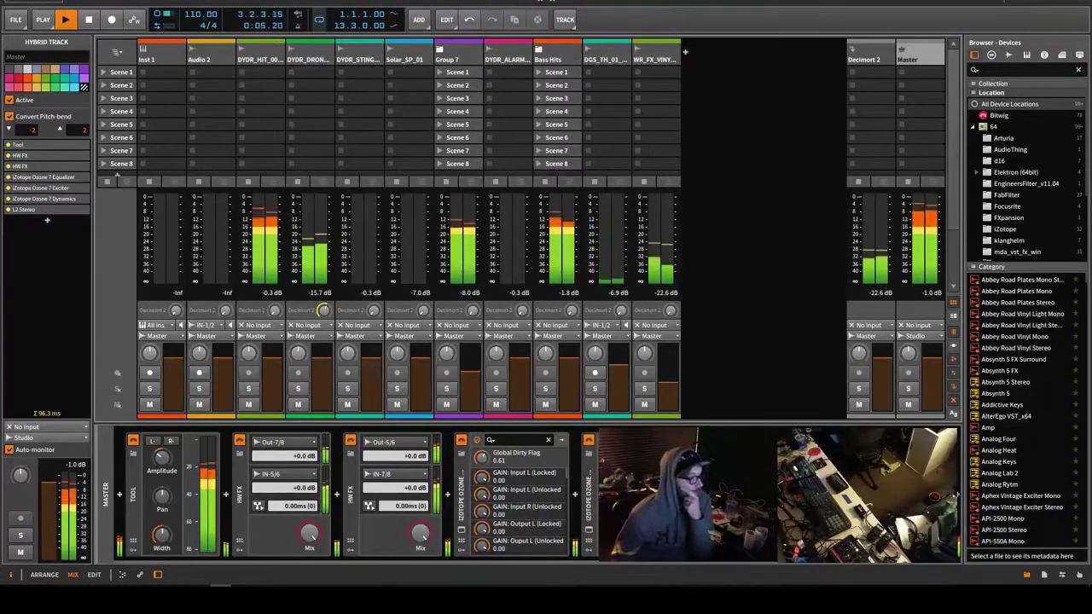
# Search the devices for "tape" and insert the Waves Kramer Tape Stereo on the Master track, ahead of the L2 Stereo limiter.
pyautogui.click(47, 220)
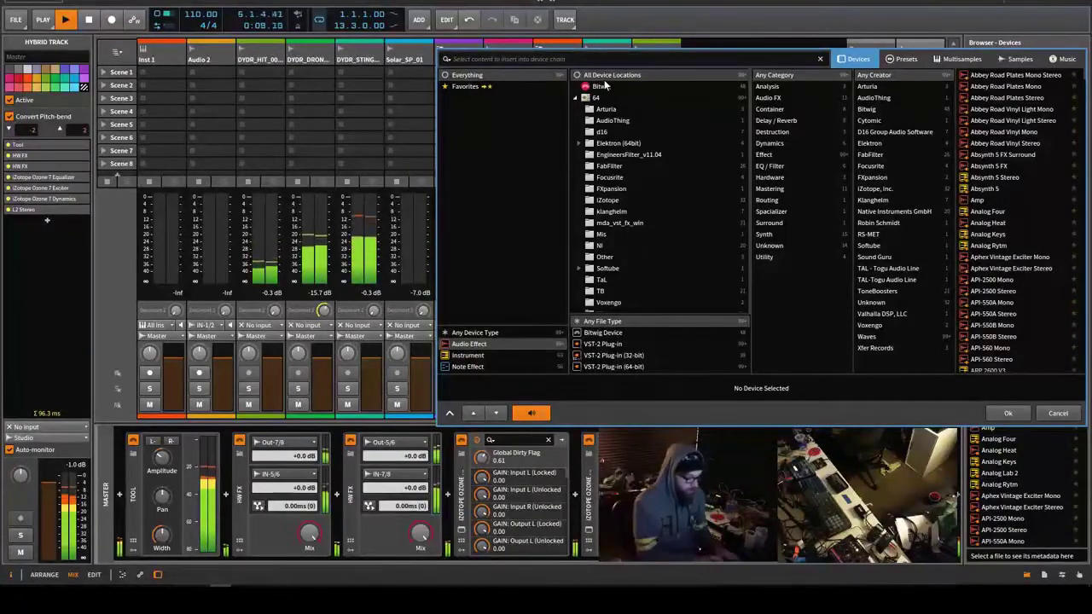
pyautogui.write('ka')
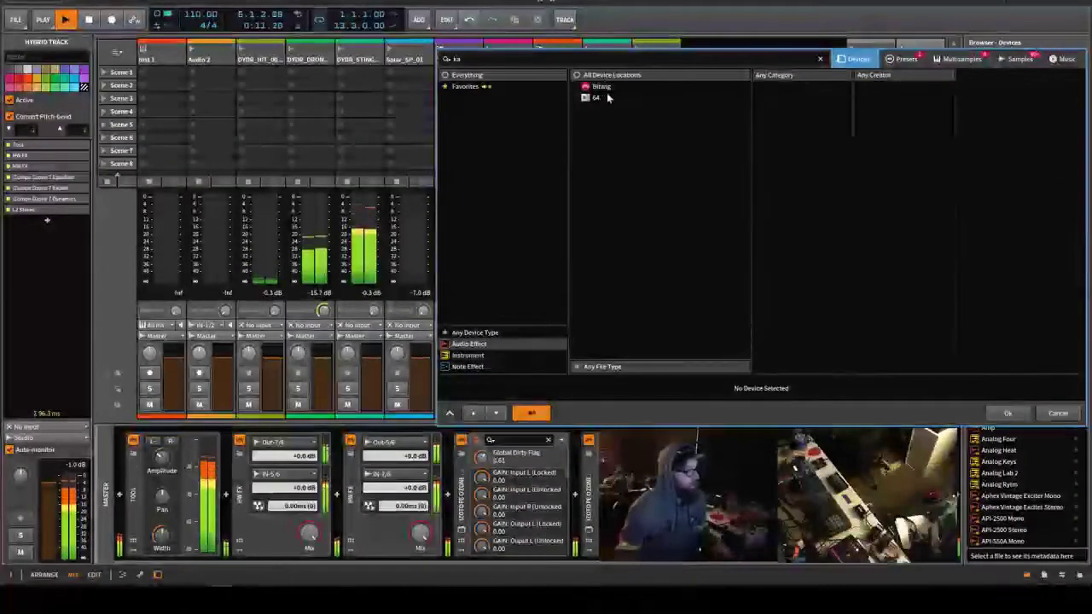
pyautogui.click(601, 97)
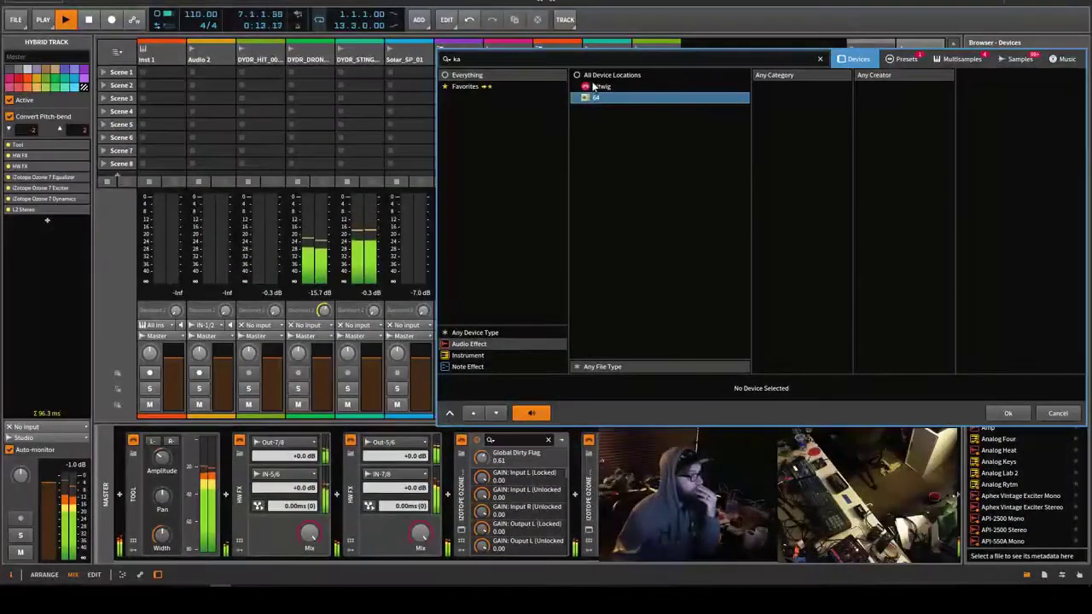
pyautogui.click(484, 57)
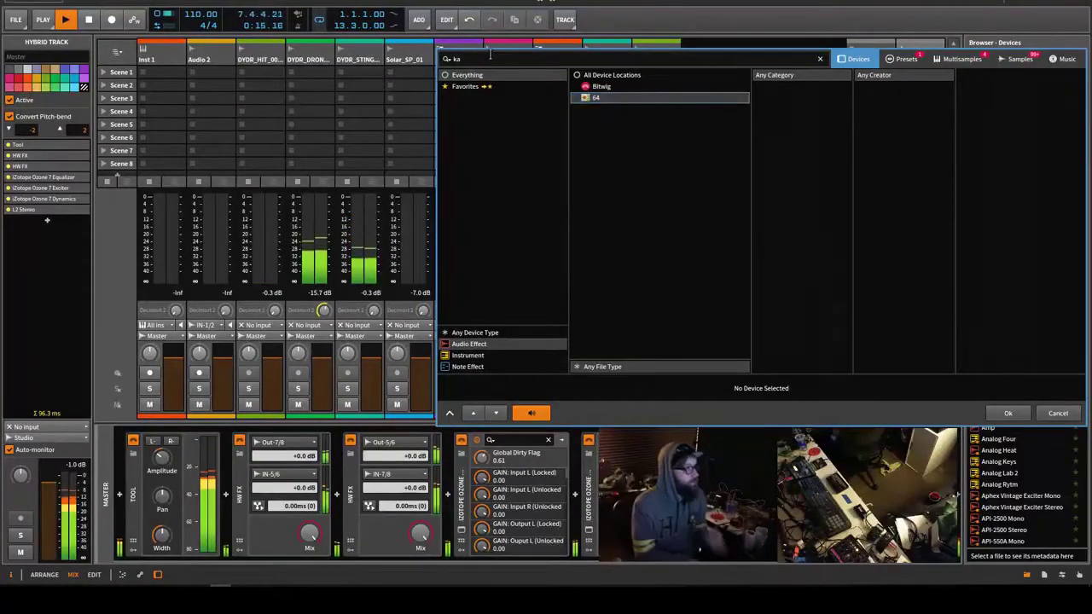
pyautogui.press('BackSpace')
pyautogui.press('BackSpace')
pyautogui.write('tape')
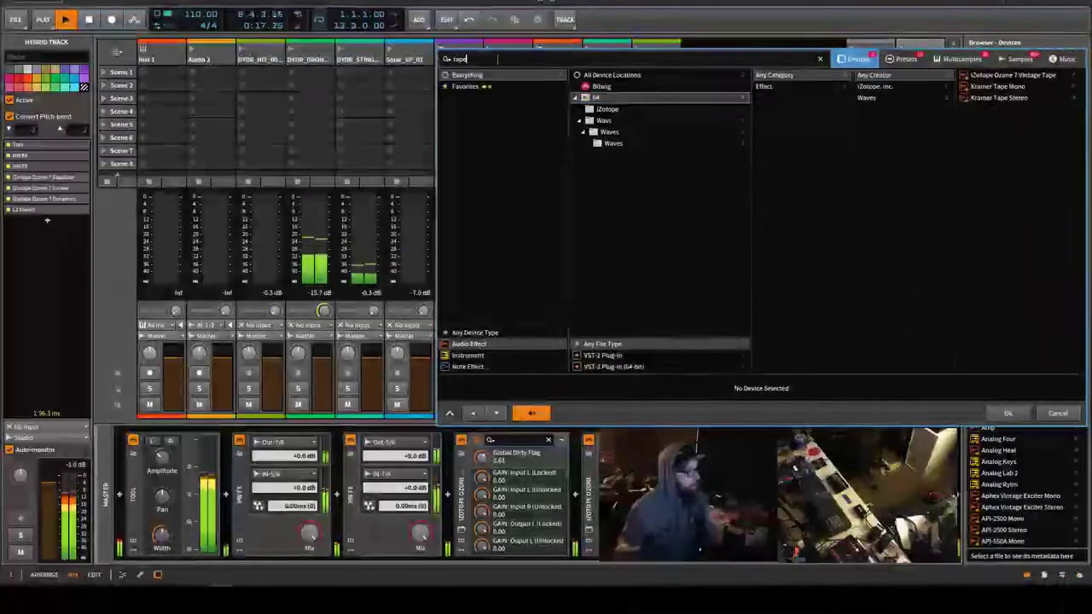
pyautogui.click(606, 132)
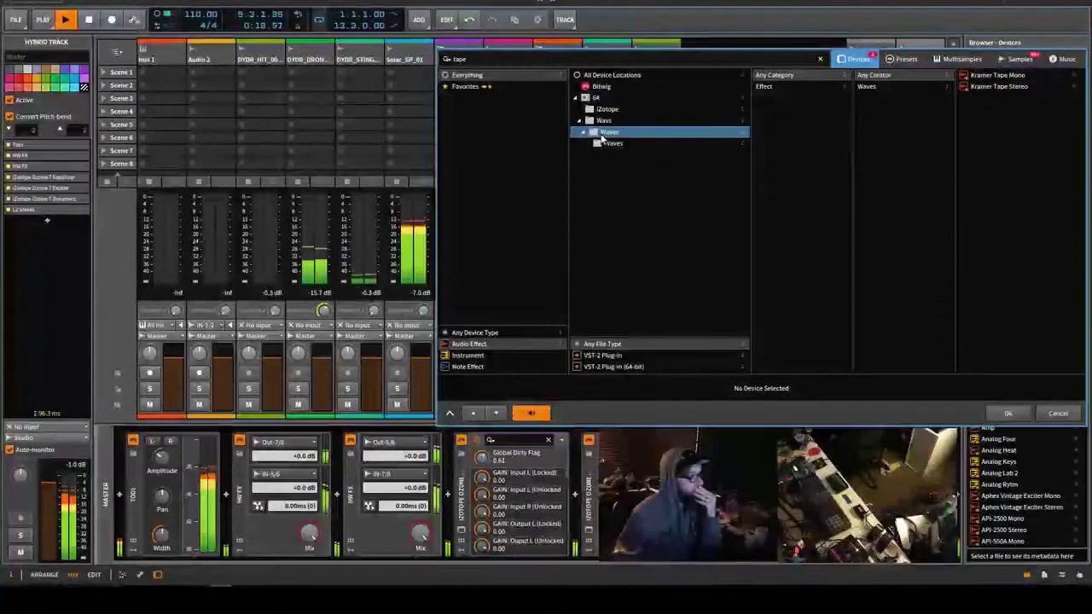
pyautogui.click(990, 86)
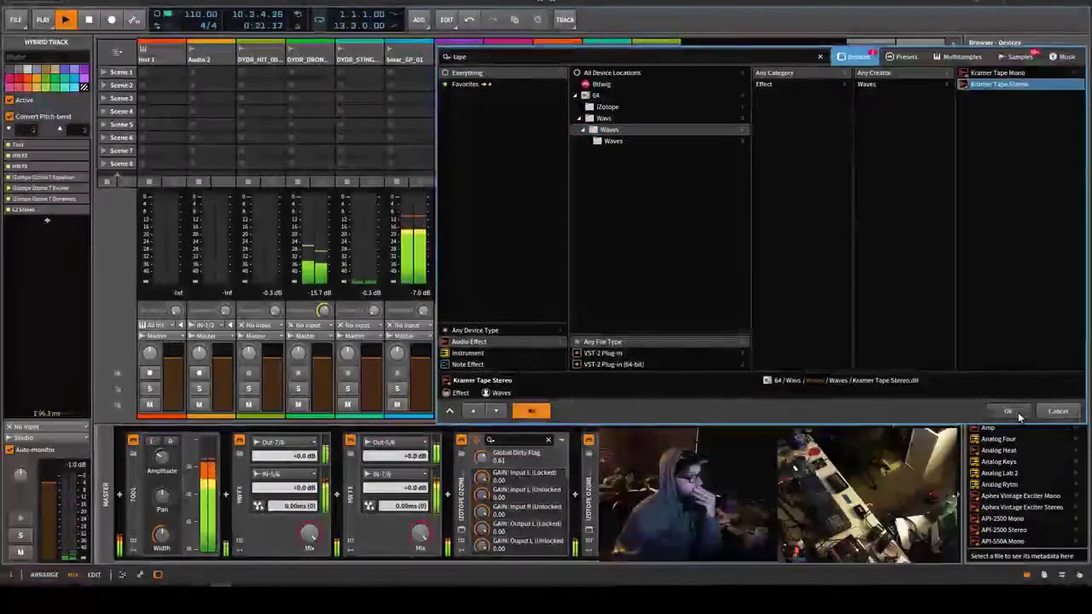
pyautogui.click(1008, 411)
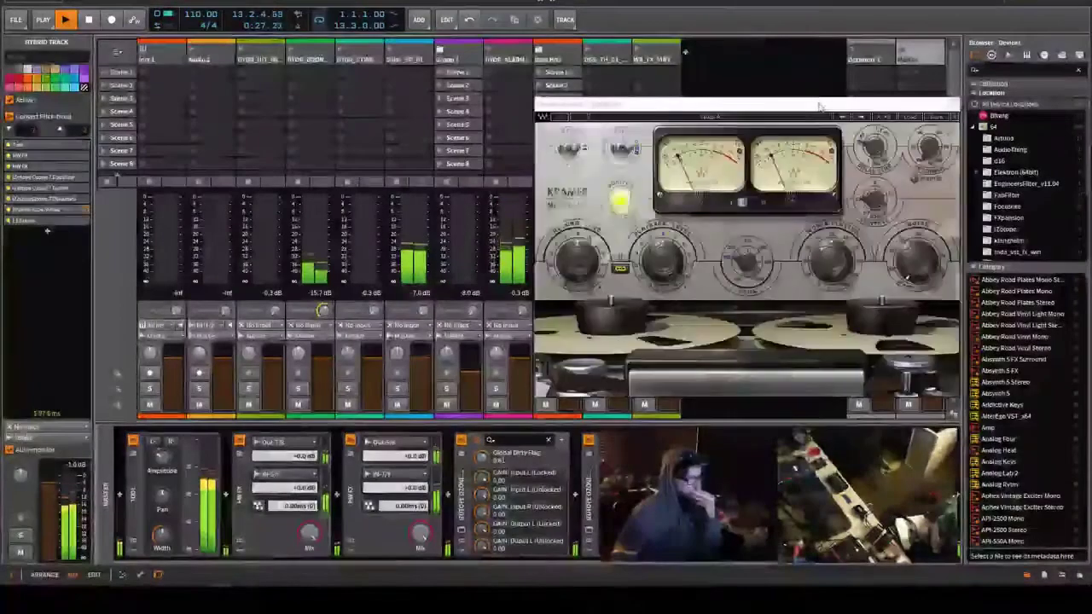
# Compare the Kramer Tape Stereo and L2 Stereo level meters with their windows side by side during playback, then close both windows.
pyautogui.moveTo(733, 107); pyautogui.dragTo(680, 97)
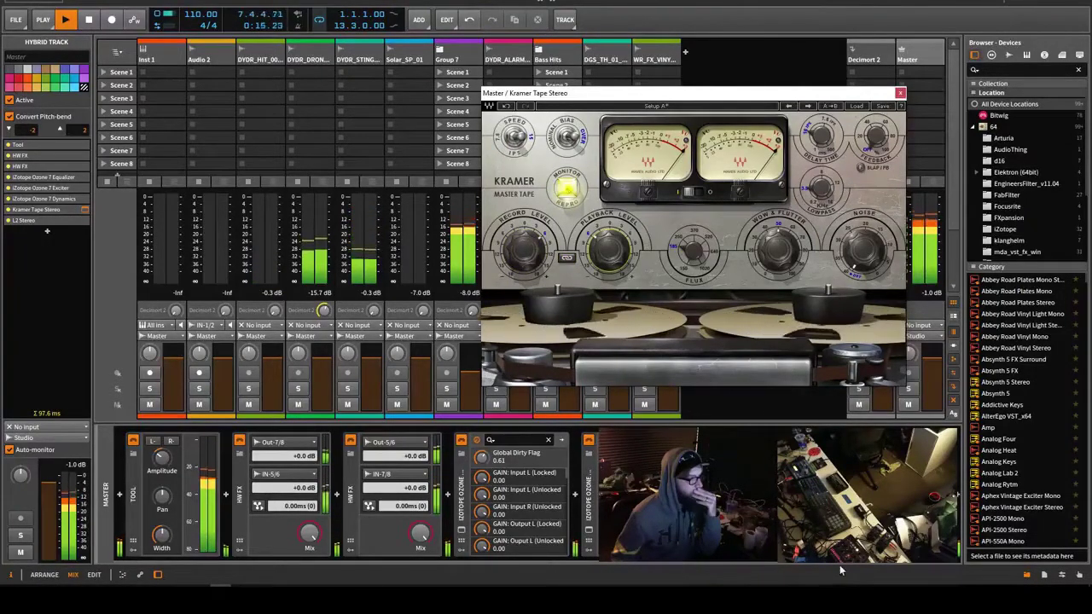
pyautogui.hscroll(3, 511, 511)
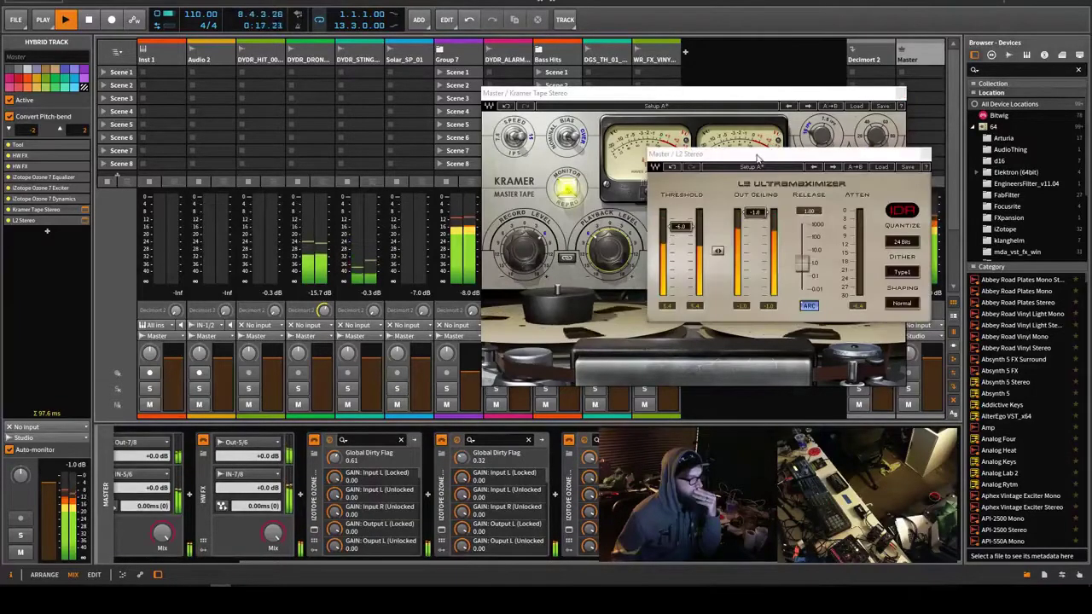
pyautogui.moveTo(648, 98); pyautogui.dragTo(382, 102)
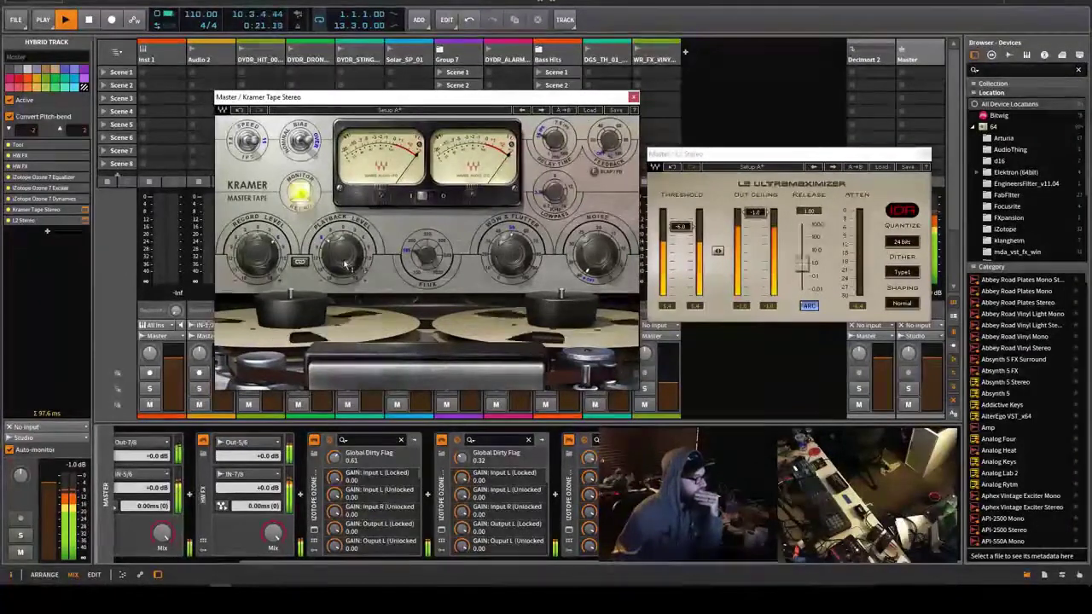
pyautogui.moveTo(340, 288)
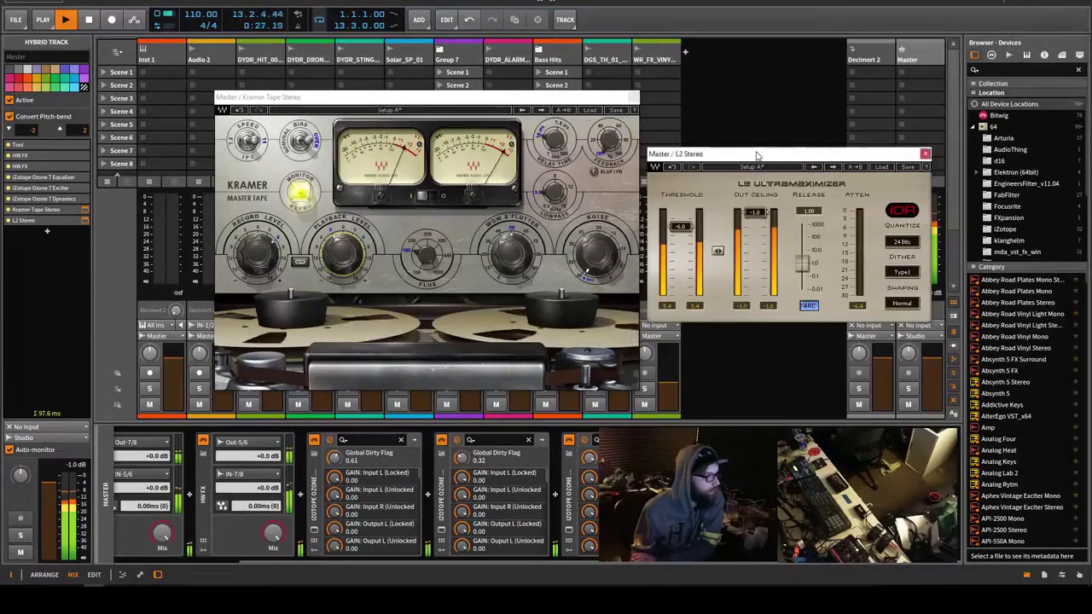
pyautogui.moveTo(757, 155); pyautogui.dragTo(812, 151)
pyautogui.moveTo(567, 100); pyautogui.dragTo(578, 107)
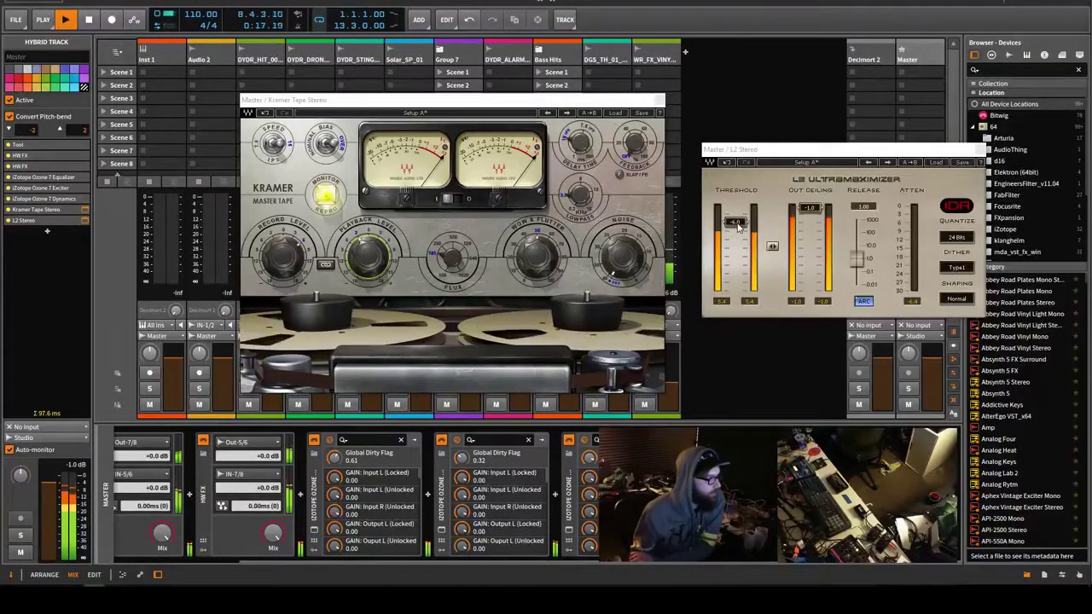
pyautogui.click(659, 101)
pyautogui.click(978, 149)
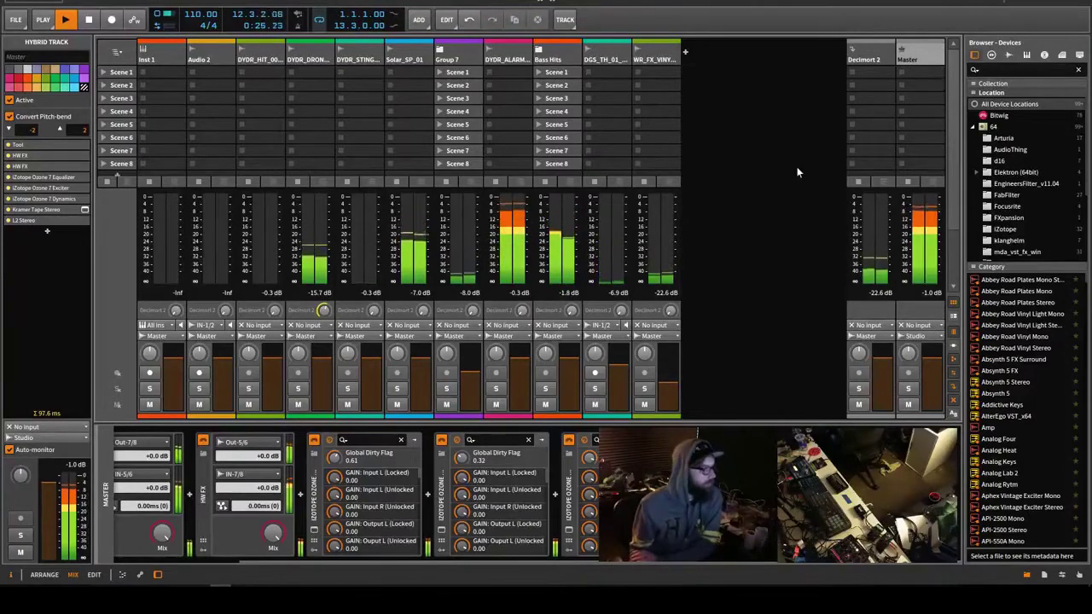
# Return to the arrangement and check its tracks from top to bottom while the loop plays.
pyautogui.click(784, 127)
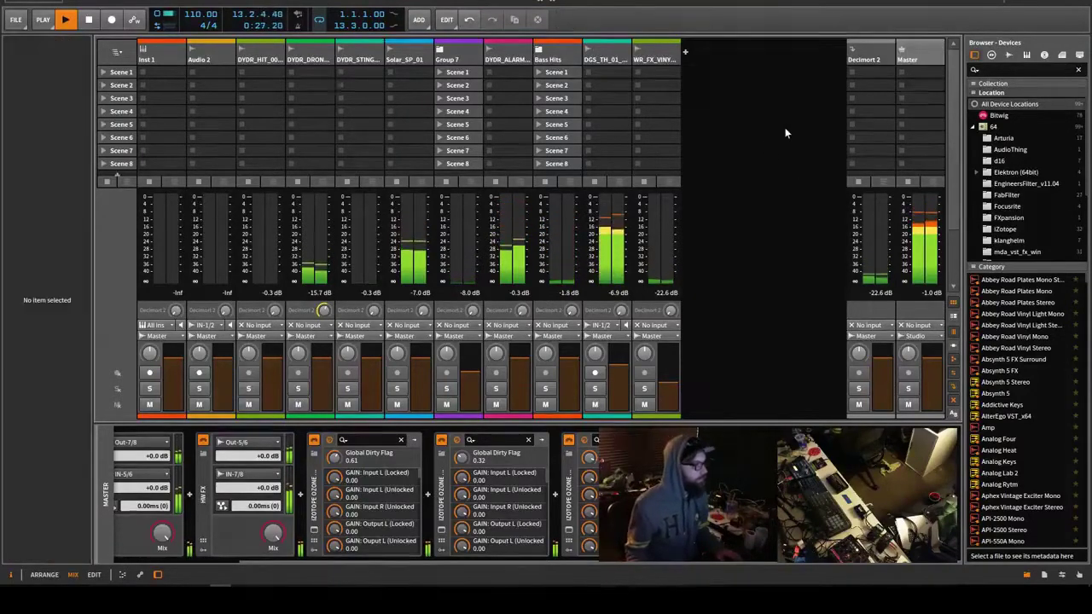
pyautogui.hotkey('alt', '1')
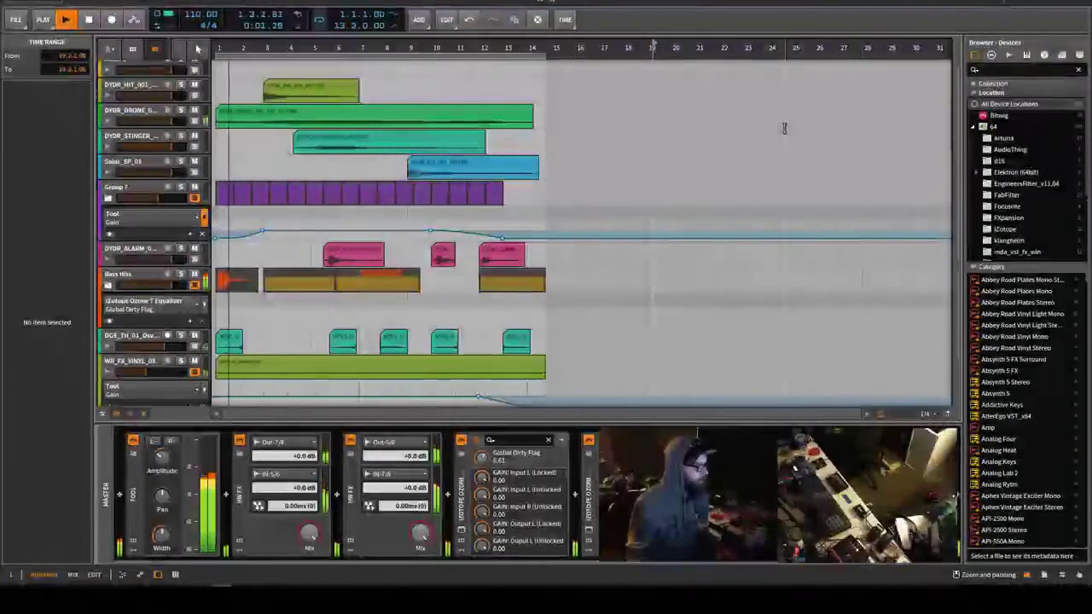
pyautogui.scroll(-3, 785, 127)
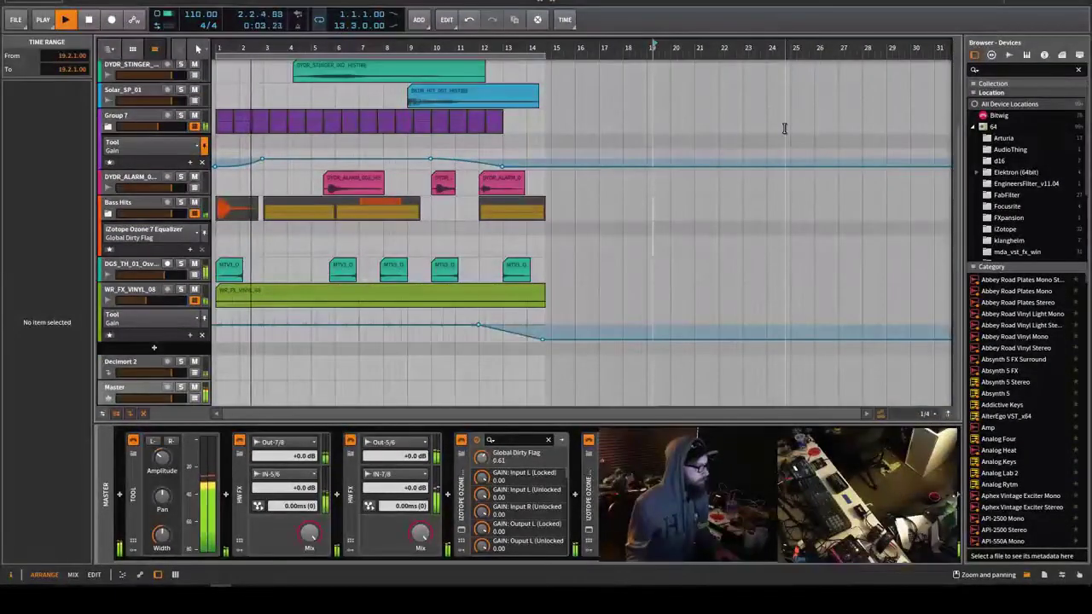
pyautogui.scroll(4, 785, 127)
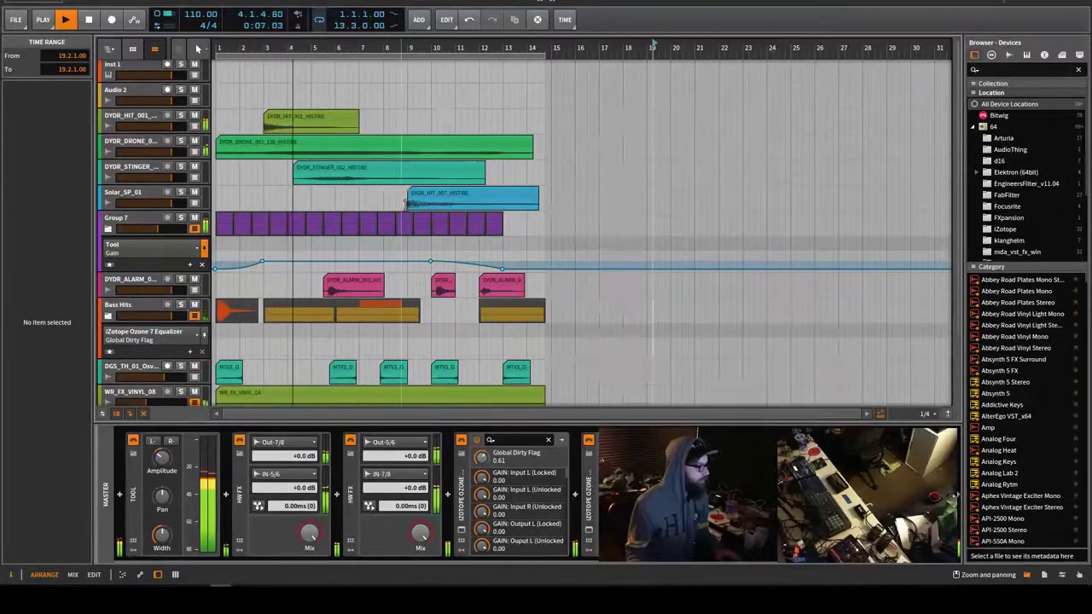
# Show the mixer and set the Group 7 track's volume fader to about -9.8 dB during playback.
pyautogui.hotkey('alt', '2')
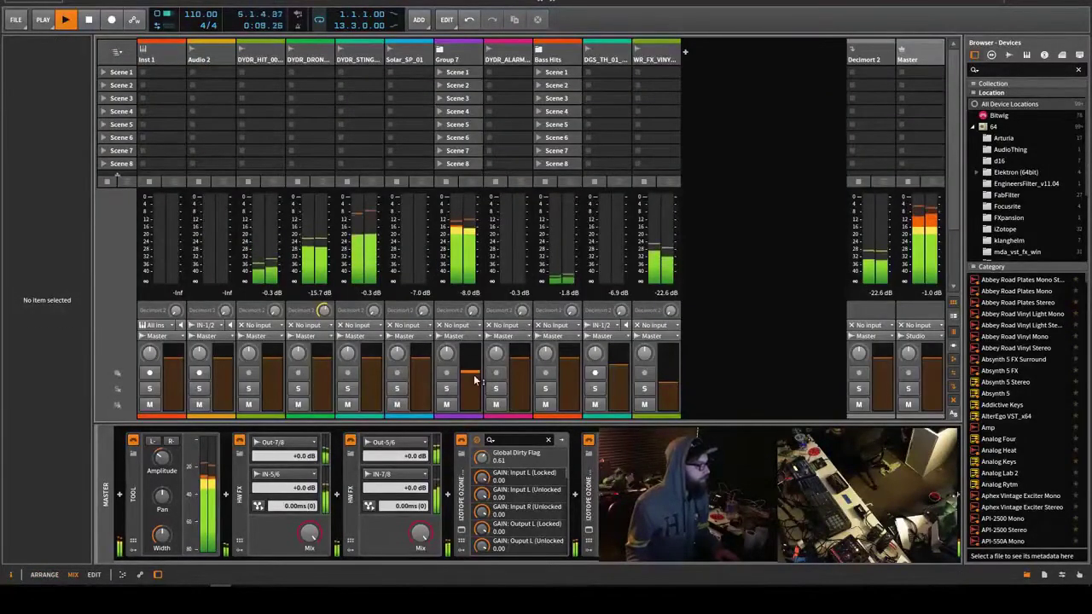
pyautogui.moveTo(475, 380); pyautogui.dragTo(475, 380)
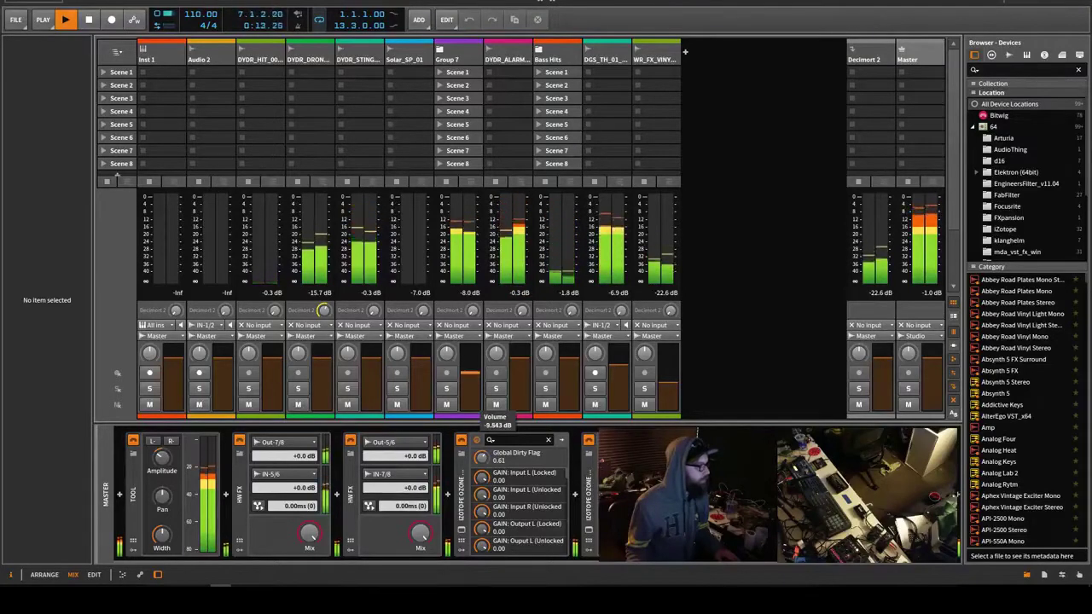
pyautogui.moveTo(475, 380); pyautogui.dragTo(475, 381)
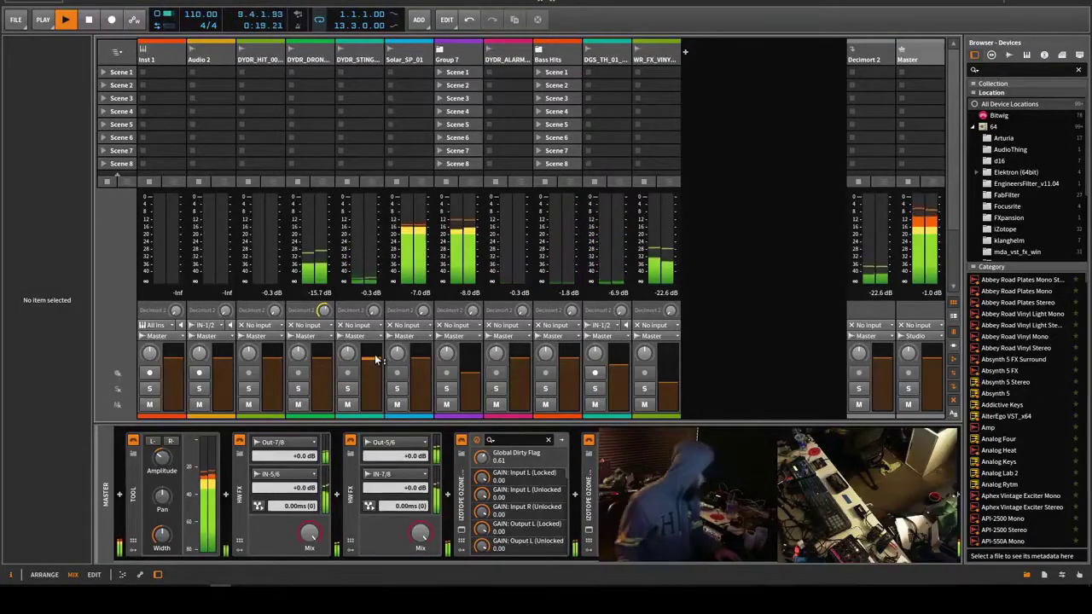
pyautogui.moveTo(375, 360)
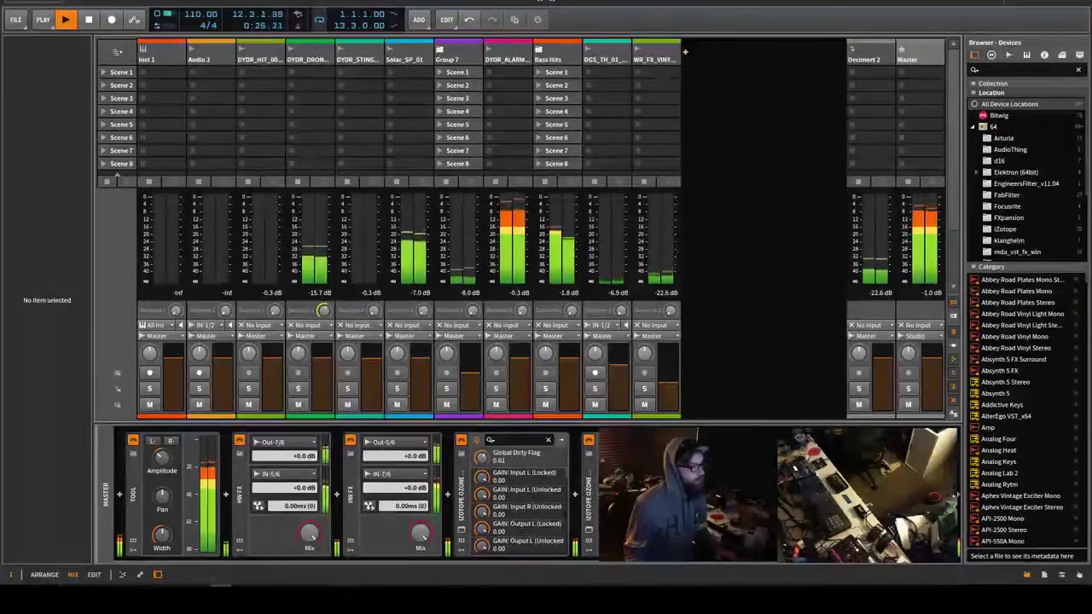
# Open the Master's L2 Stereo window, then solo the DYDR_ALARM track in the arrangement and audition its clip at bar 10.
pyautogui.click(694, 197)
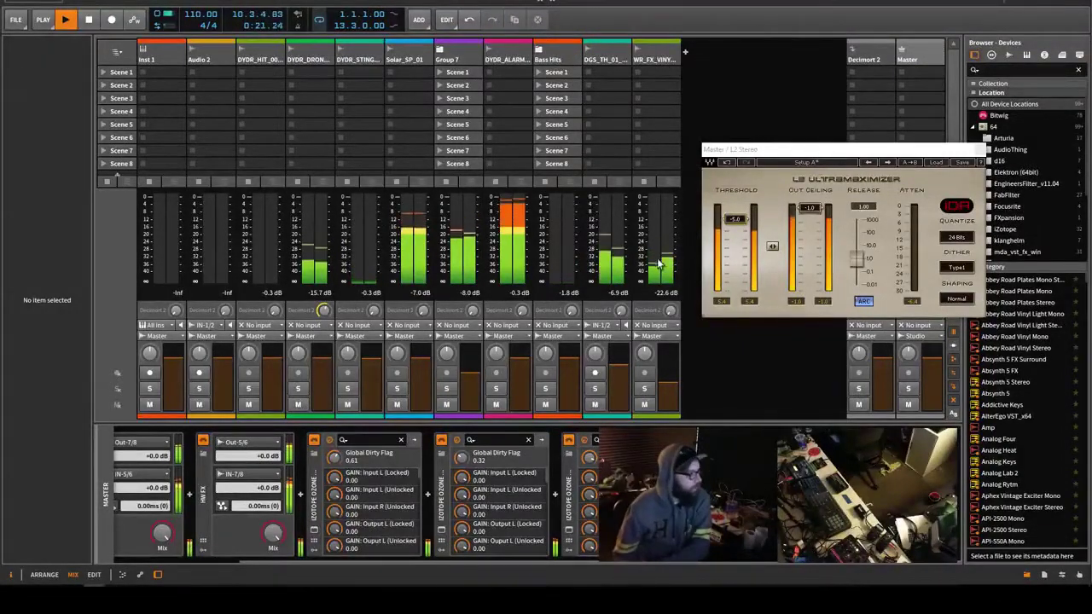
pyautogui.click(509, 54)
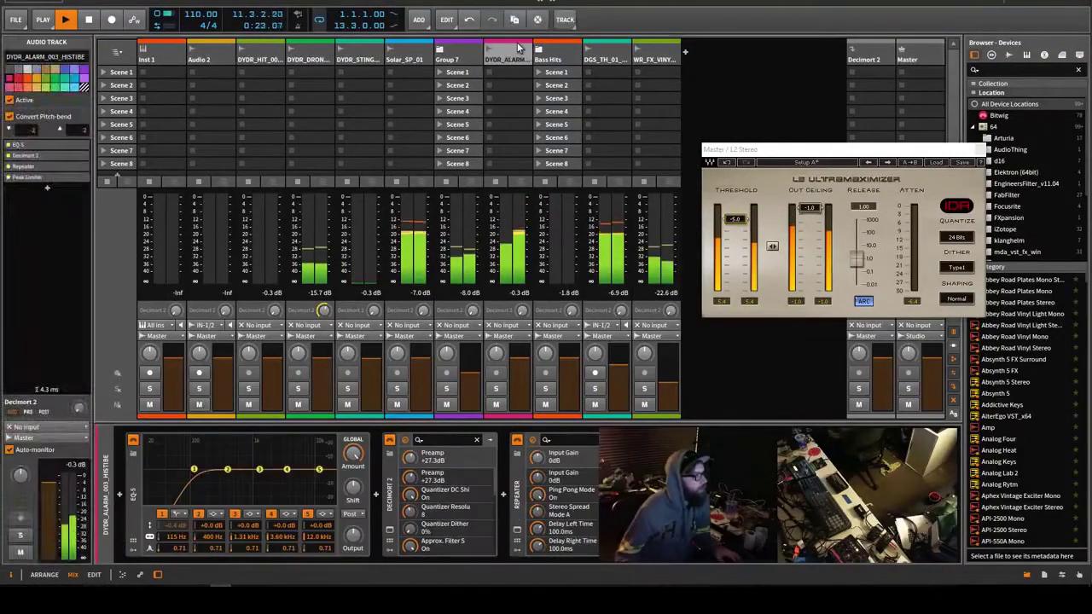
pyautogui.hotkey('alt', '1')
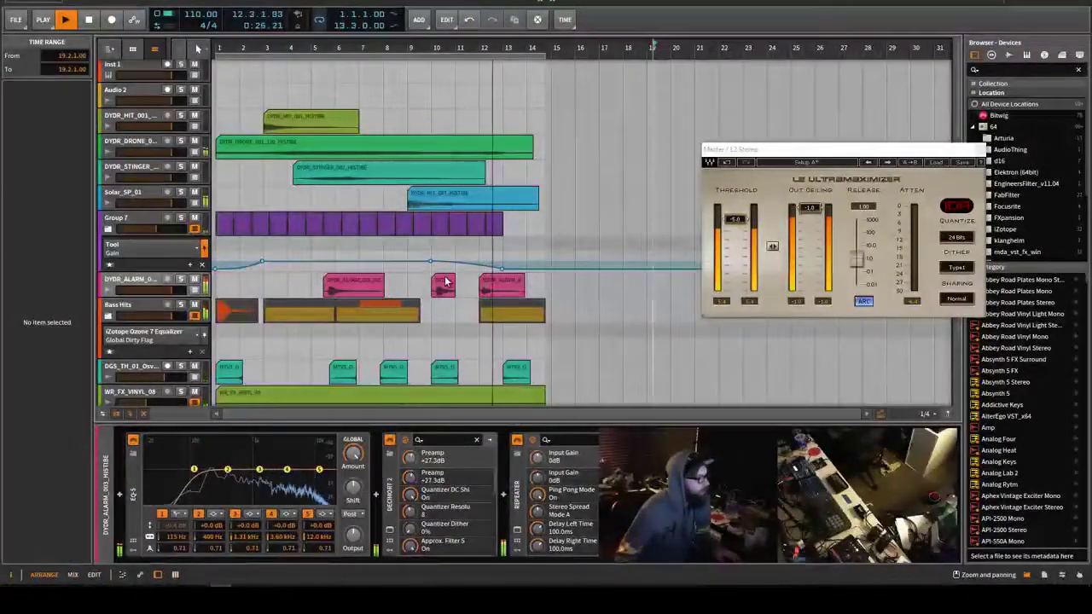
pyautogui.click(504, 286)
pyautogui.click(443, 287)
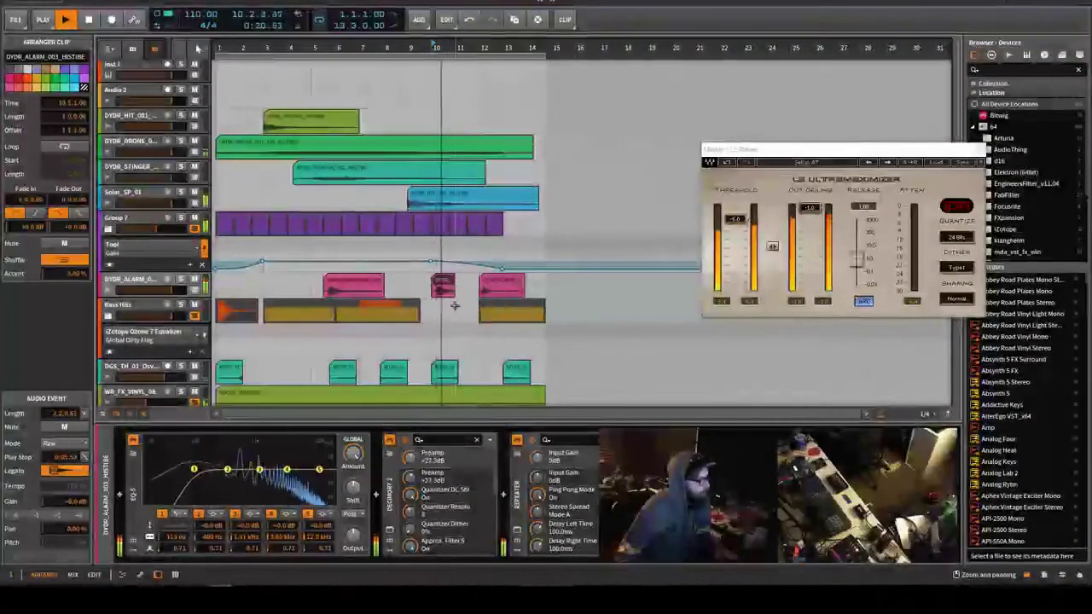
pyautogui.press('space')
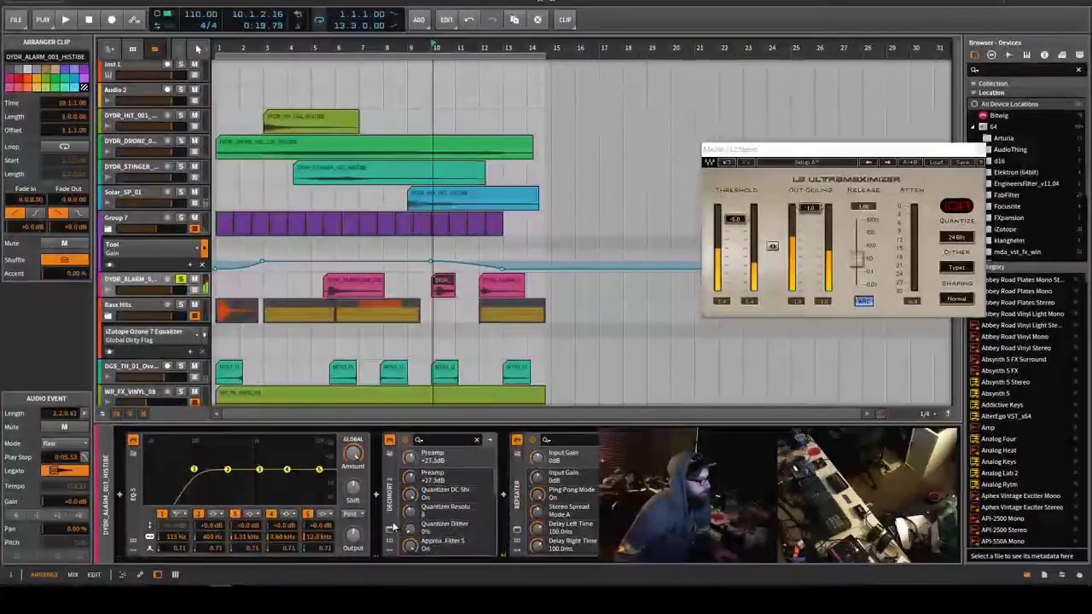
pyautogui.press('space')
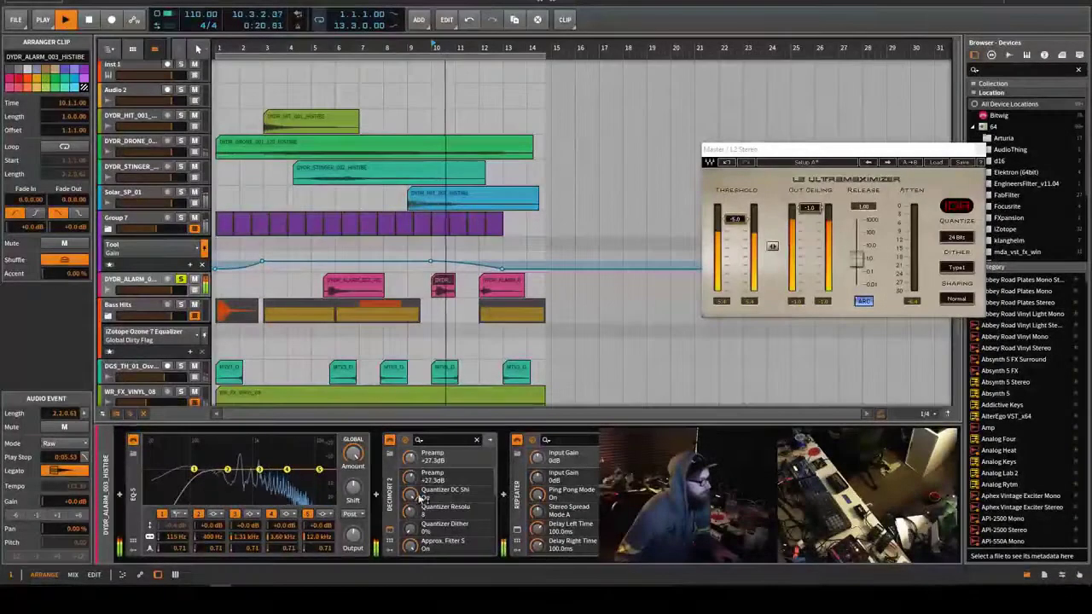
# In the DYDR_ALARM track's Decimort 2, set the preamp to +11.9 dB and the FX mix to 54/46% dry/wet.
pyautogui.click(390, 531)
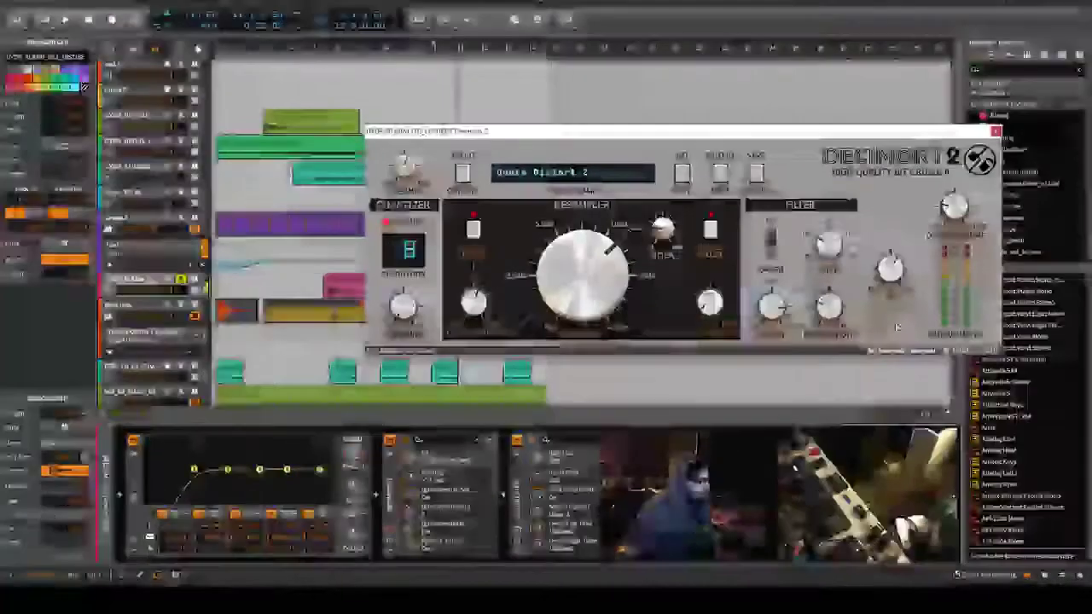
pyautogui.moveTo(890, 268); pyautogui.dragTo(897, 341)
pyautogui.moveTo(413, 170); pyautogui.dragTo(424, 220)
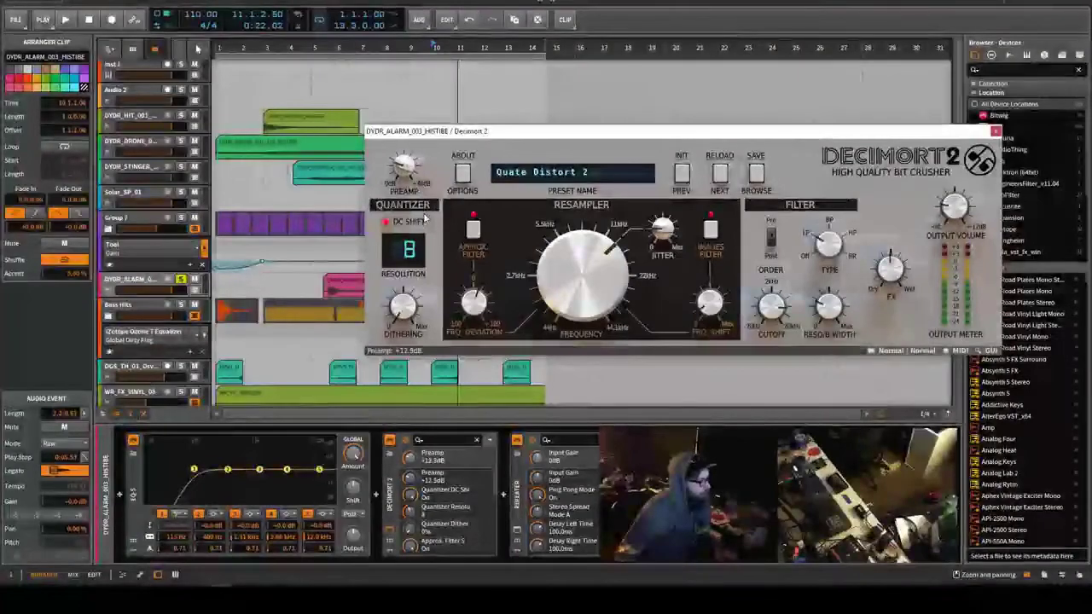
pyautogui.press('space')
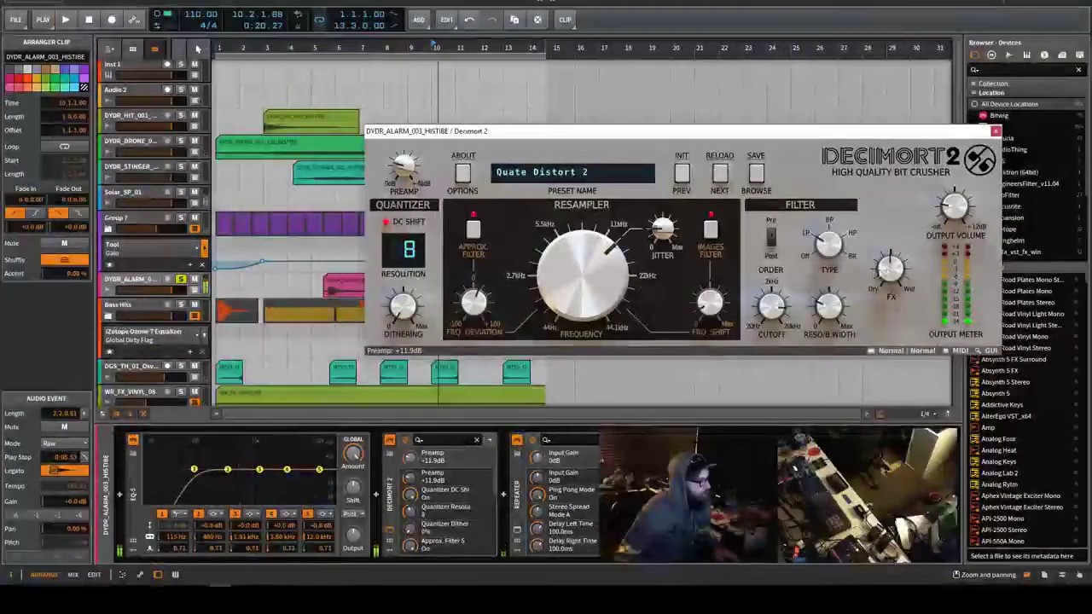
pyautogui.click(887, 271)
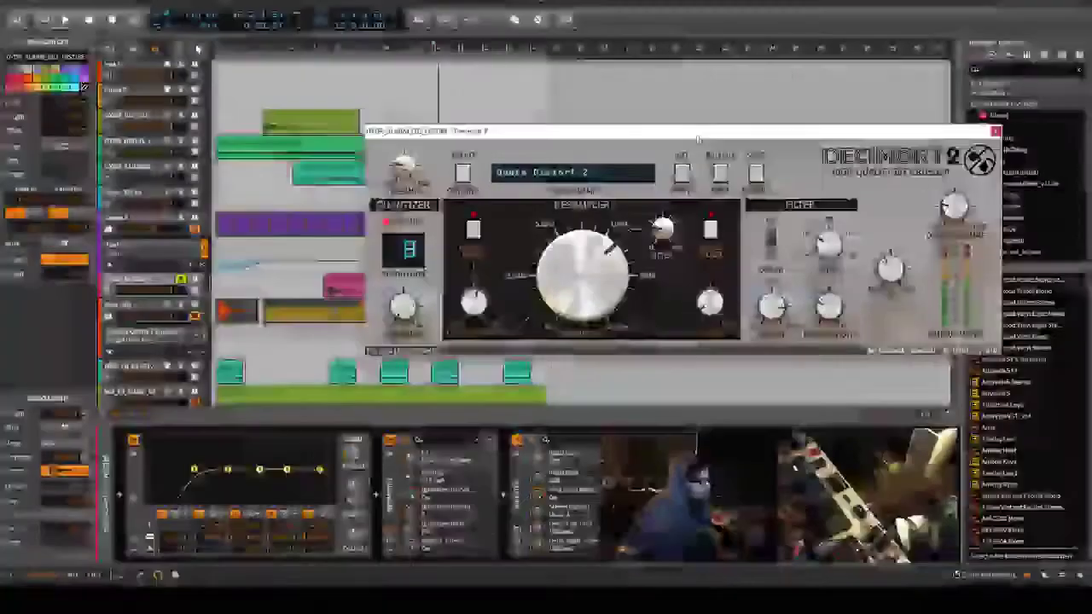
pyautogui.moveTo(477, 131); pyautogui.dragTo(605, 55)
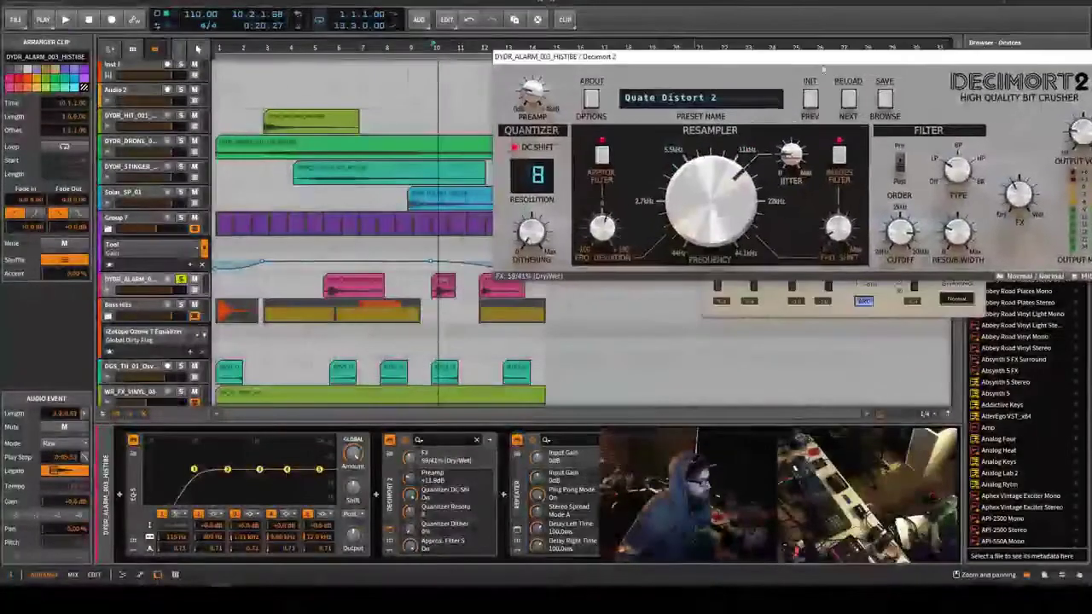
pyautogui.press('space')
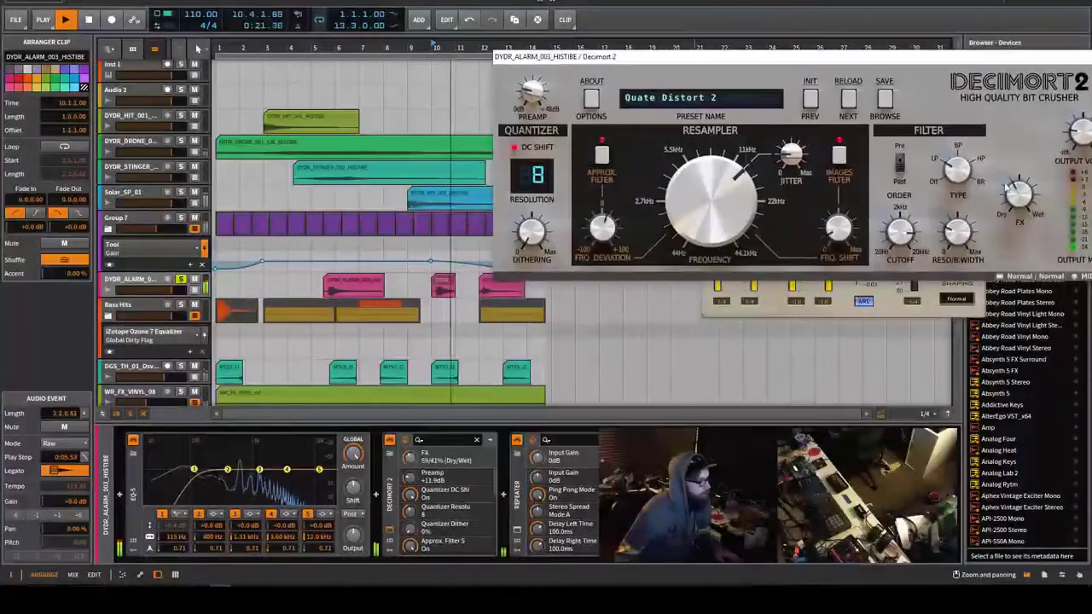
pyautogui.moveTo(1020, 192); pyautogui.dragTo(1018, 190)
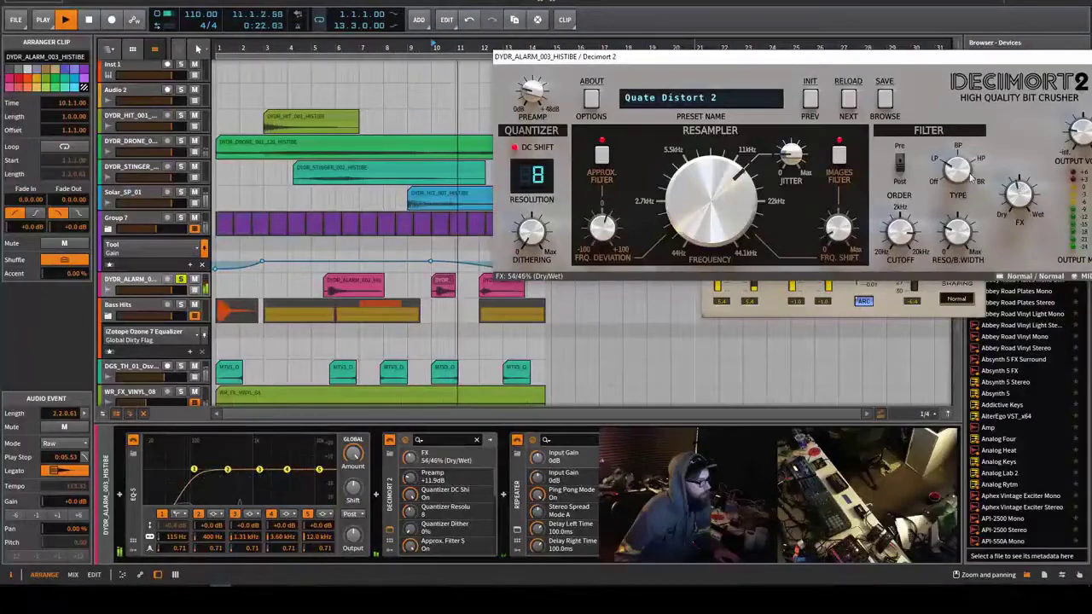
# Set Decimort 2's quantizer resolution to 12, resampler frequency to about 23 kHz and FX mix to 34/66% dry/wet, then close the plugin windows.
pyautogui.scroll(1, 539, 174)
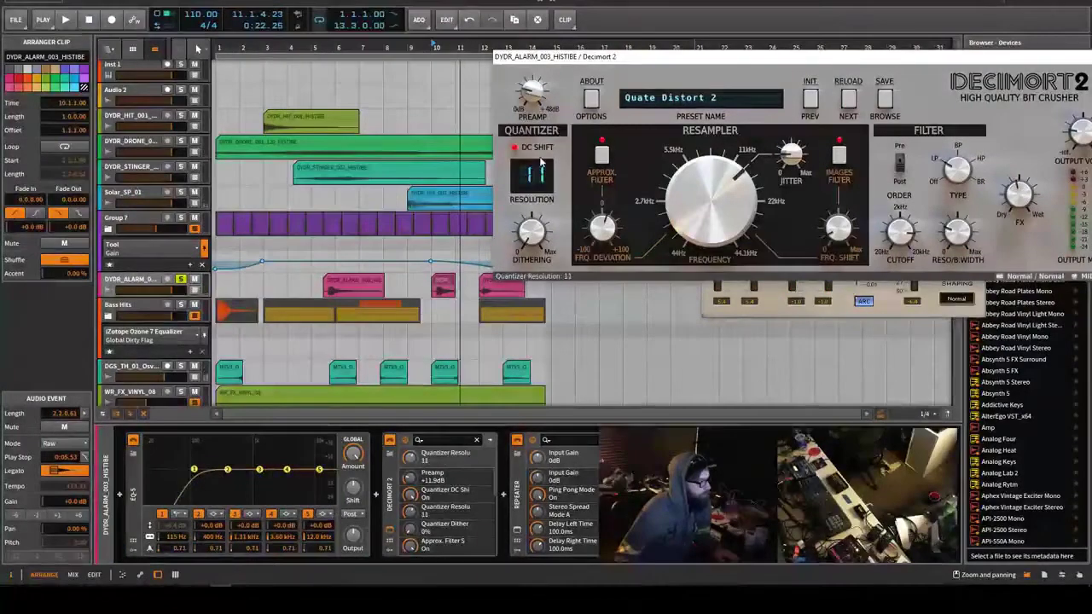
pyautogui.press('space')
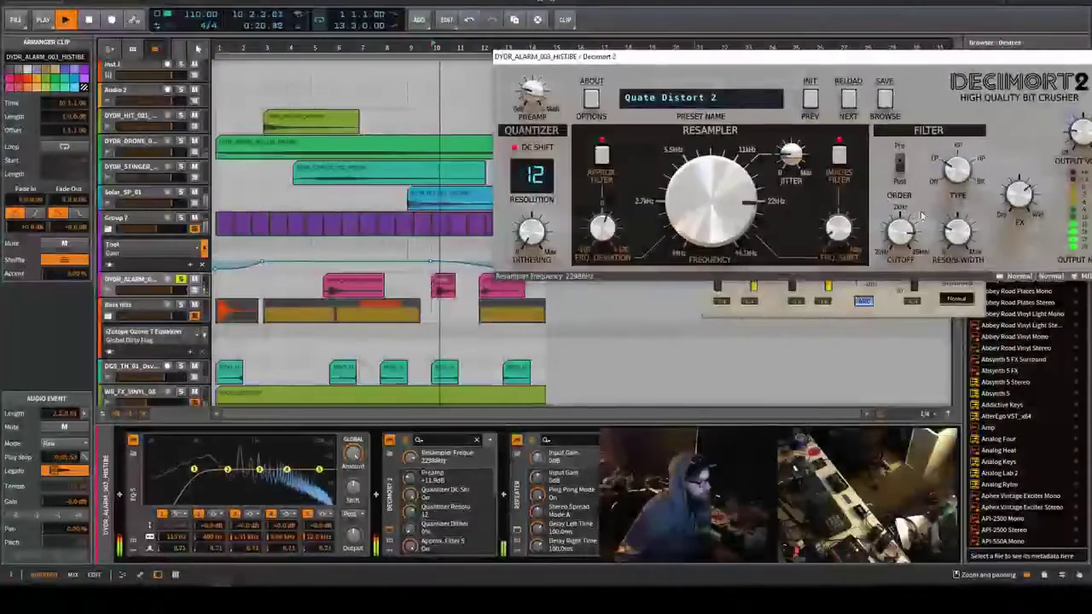
pyautogui.click(1030, 196)
pyautogui.moveTo(923, 59); pyautogui.dragTo(638, 90)
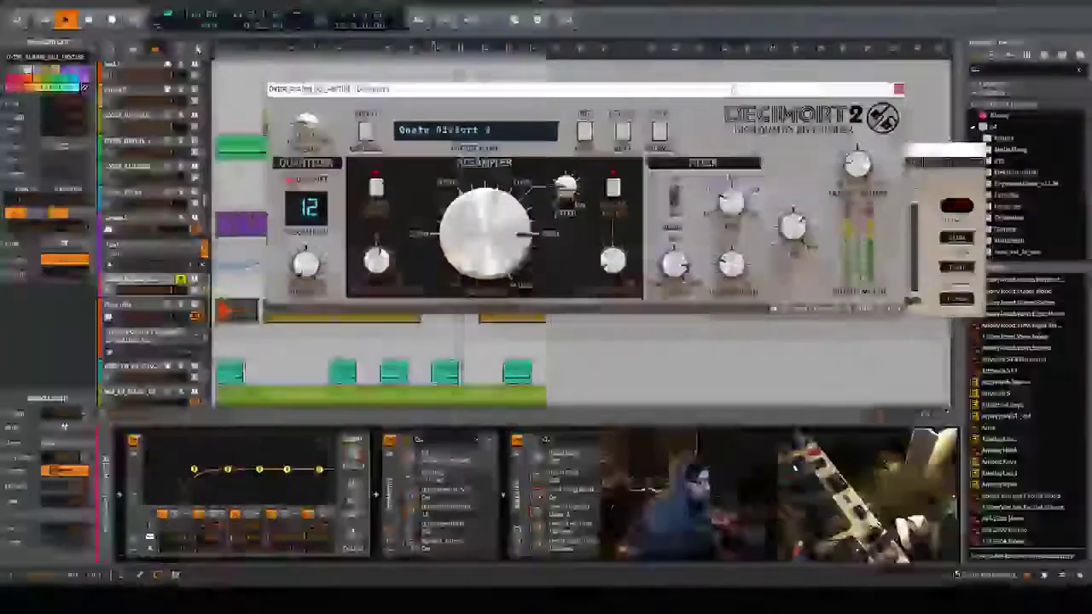
pyautogui.click(955, 89)
pyautogui.click(973, 146)
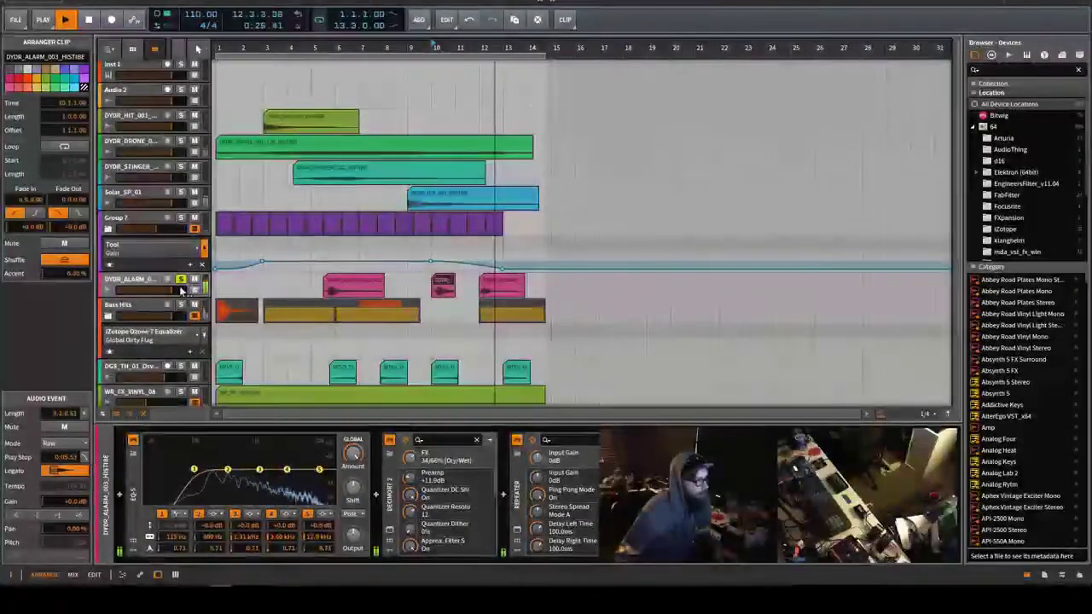
# In the DYDR_ALARM track's EQ-5, set band 4 to -6.1 dB at 3.32 kHz and replay from bar 10.
pyautogui.press('space')
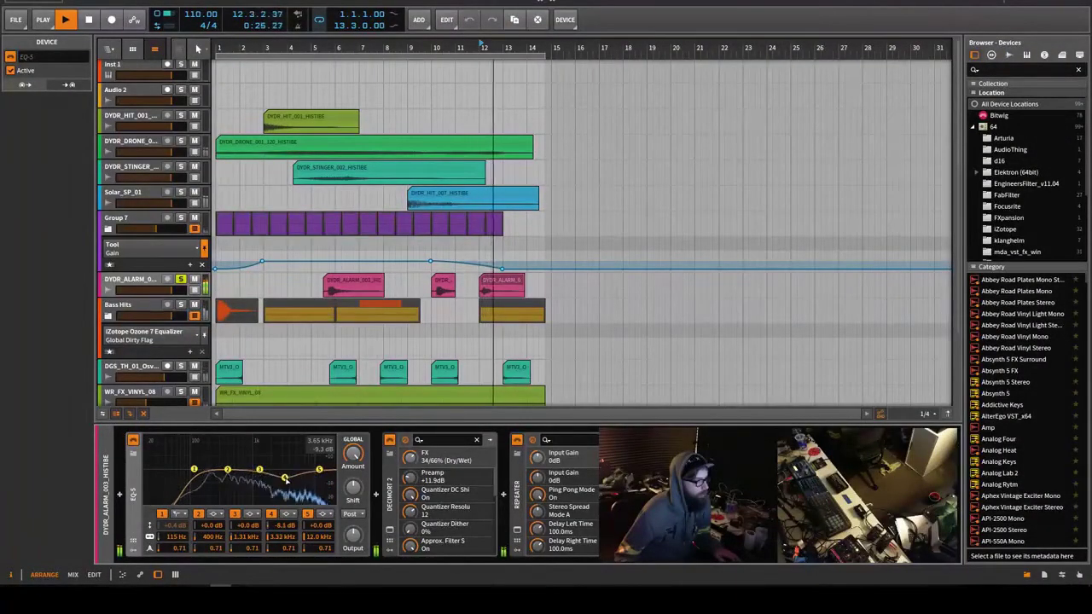
pyautogui.press('space')
pyautogui.click(434, 295)
pyautogui.press('space')
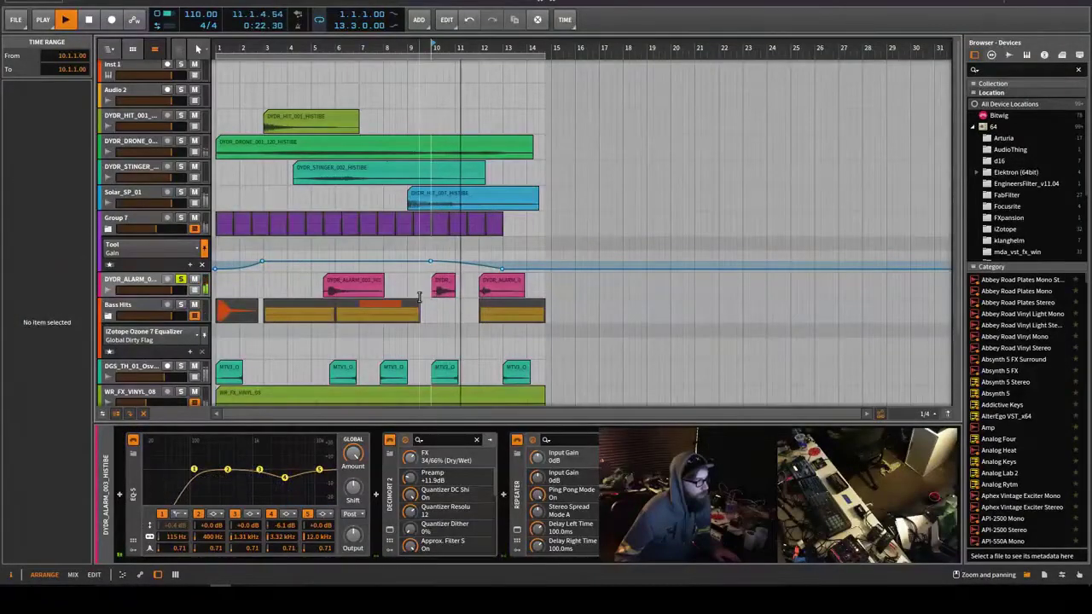
pyautogui.press('space')
pyautogui.press('space')
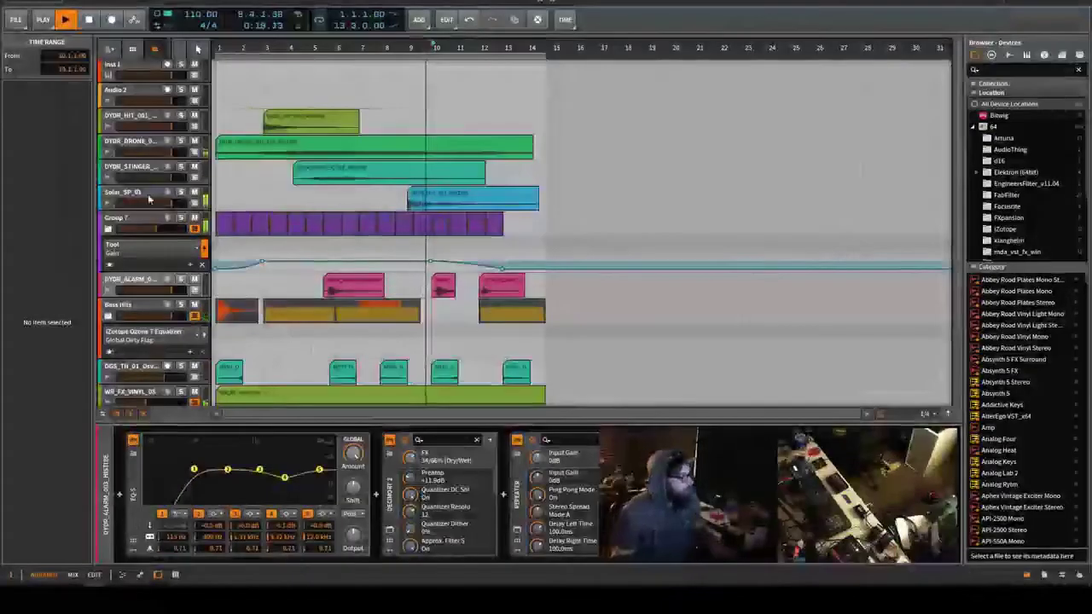
# Try muting the Group 7 clips in bars 1 to 6 and play the arrangement from bar 1.
pyautogui.click(195, 218)
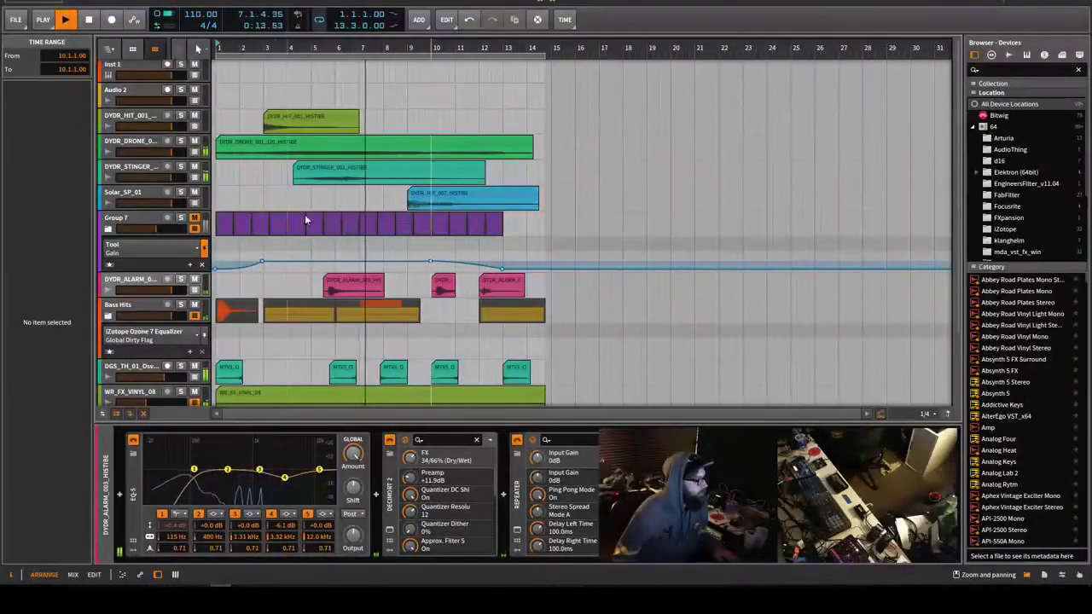
pyautogui.click(351, 220)
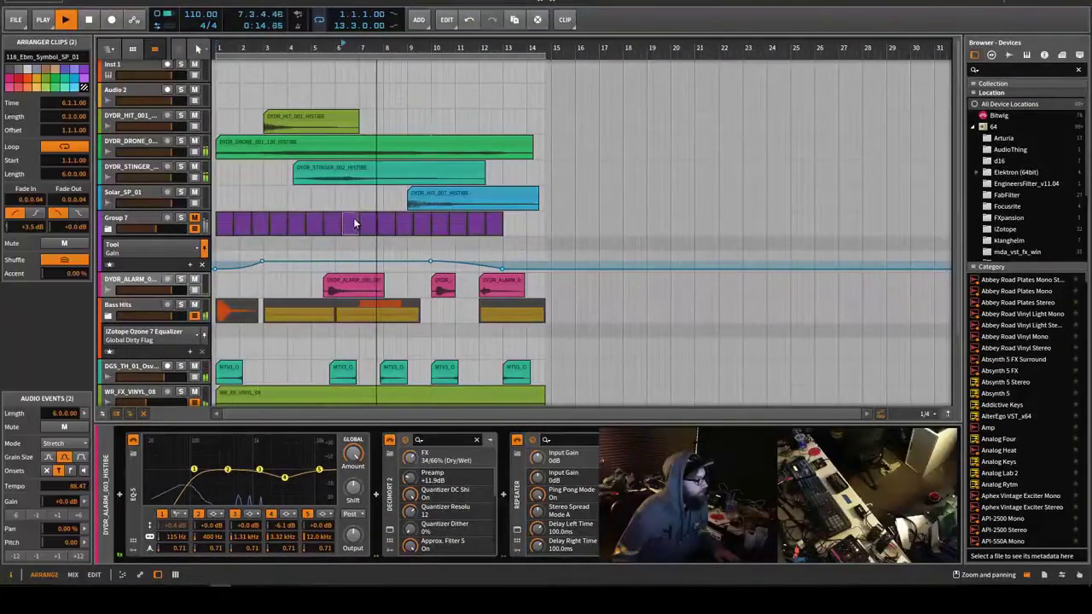
pyautogui.click(227, 222)
pyautogui.rightClick(228, 224)
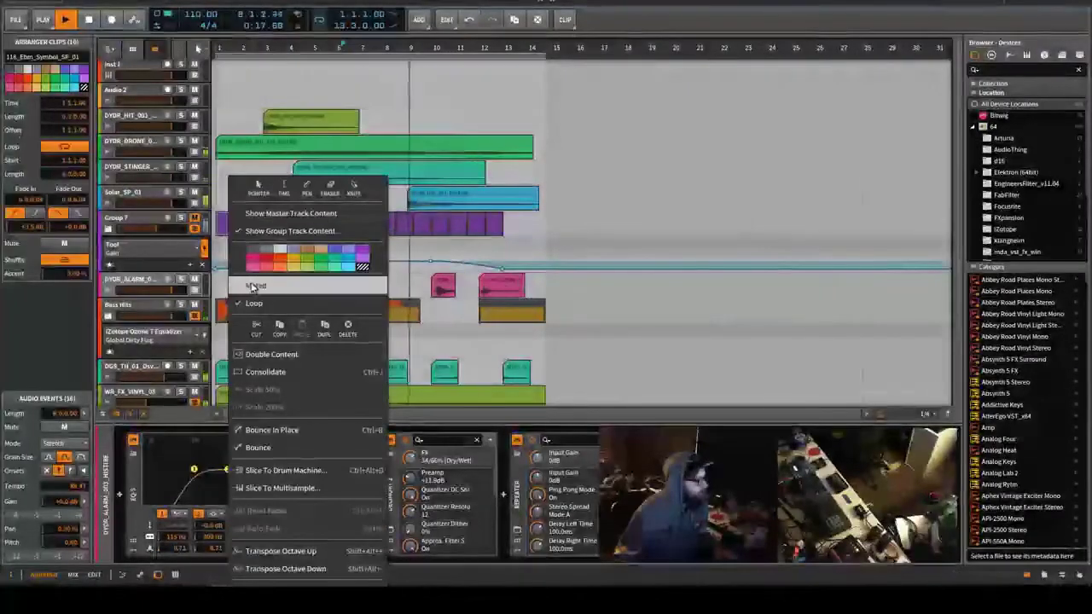
pyautogui.click(251, 285)
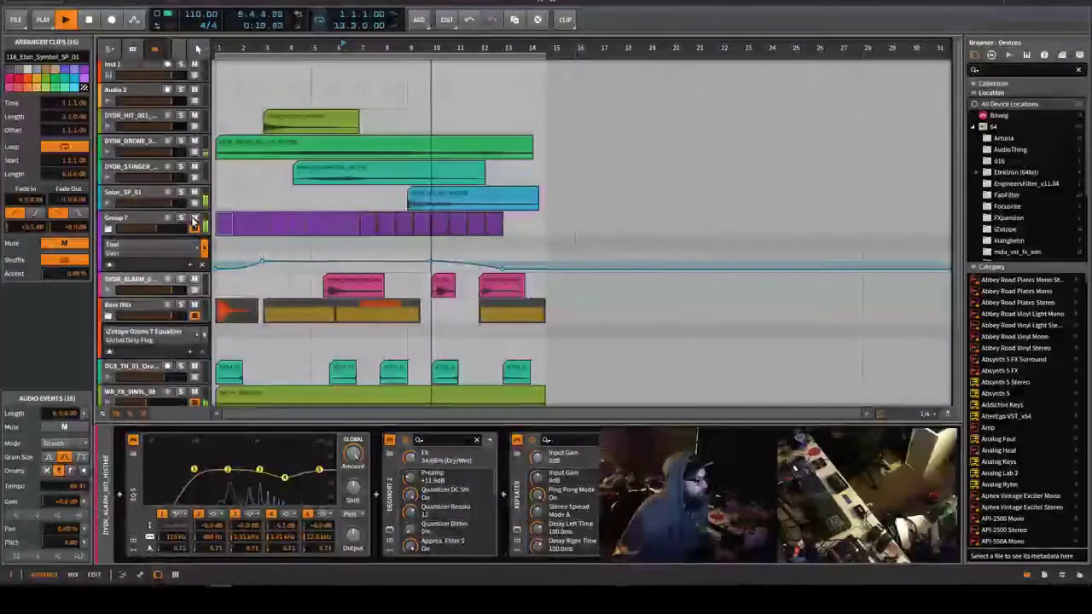
pyautogui.press('space')
pyautogui.press('space')
pyautogui.click(228, 57)
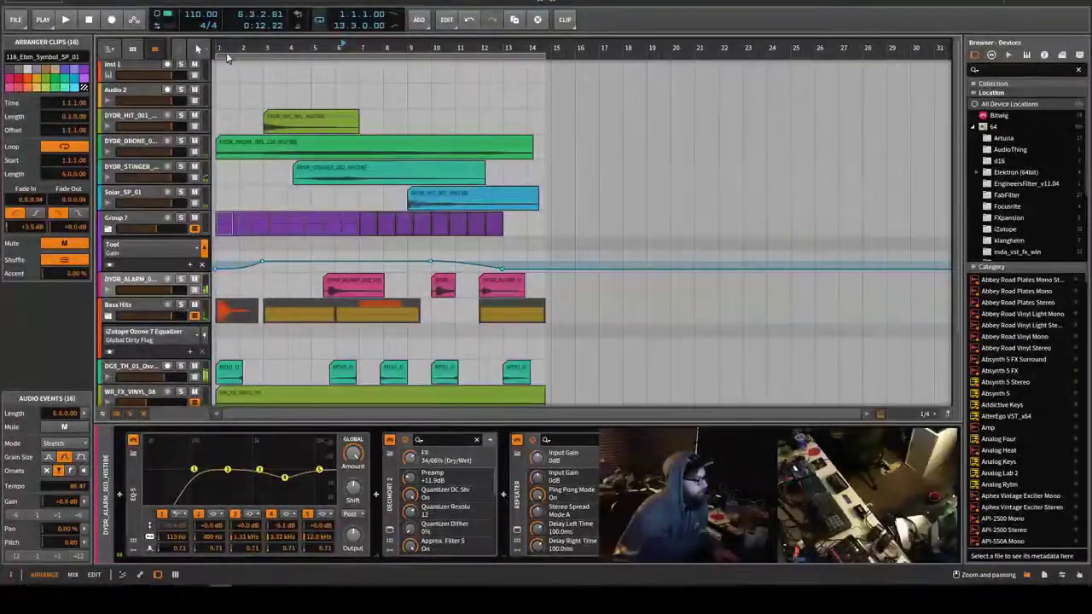
pyautogui.press('space')
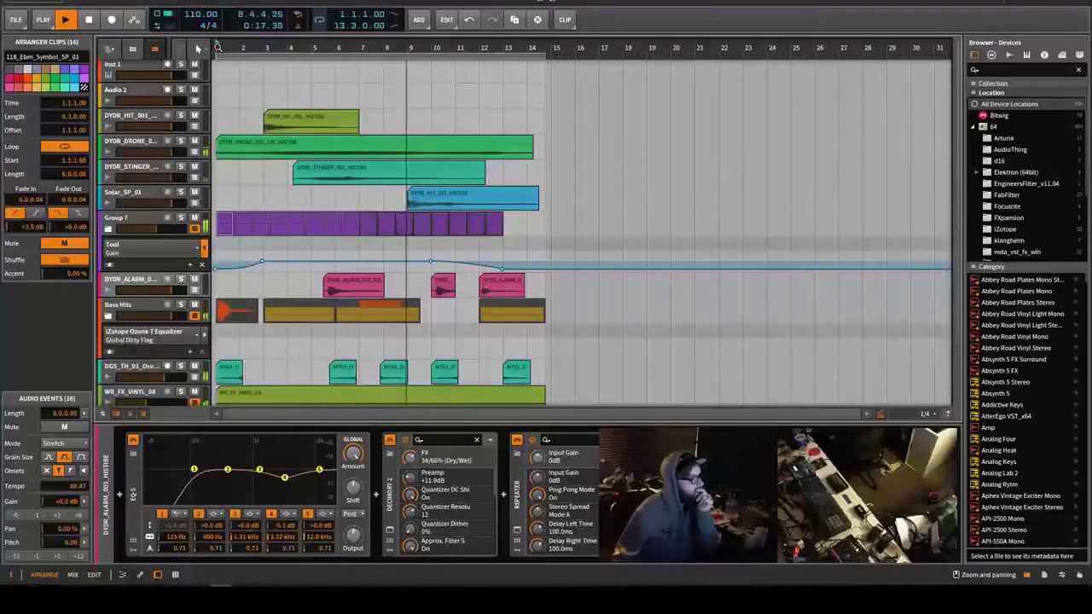
# Unmute the Group 7 track and its clips in bars 1 to 6.
pyautogui.click(228, 220)
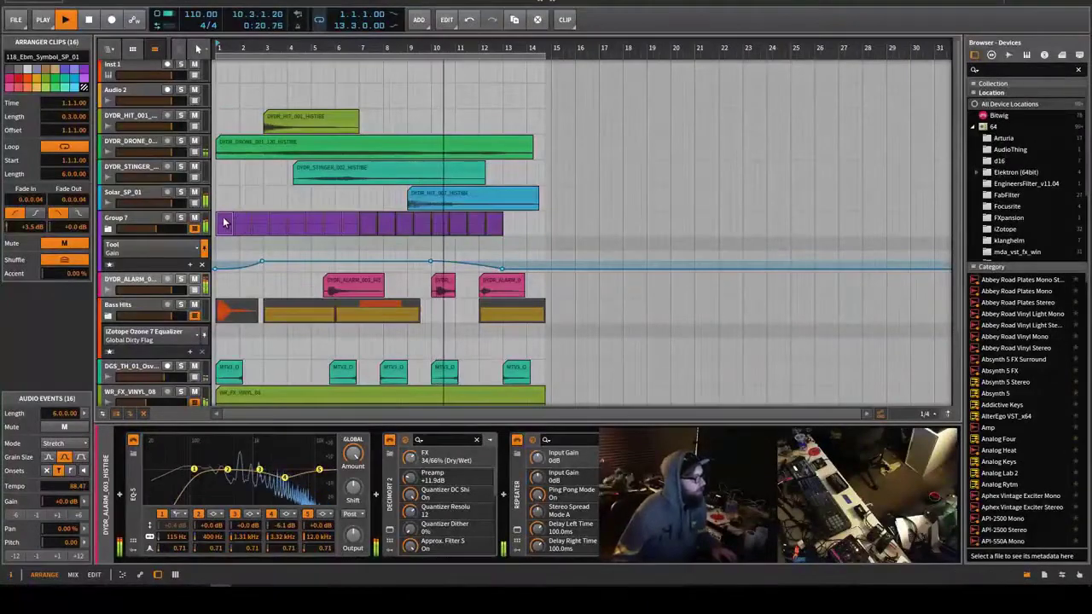
pyautogui.rightClick(348, 224)
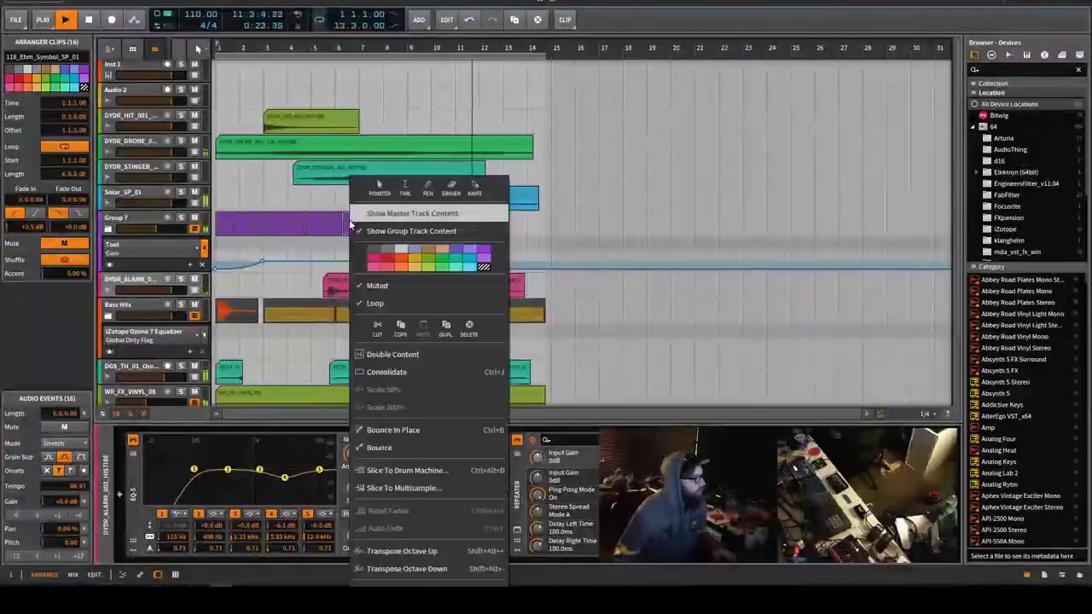
pyautogui.click(372, 303)
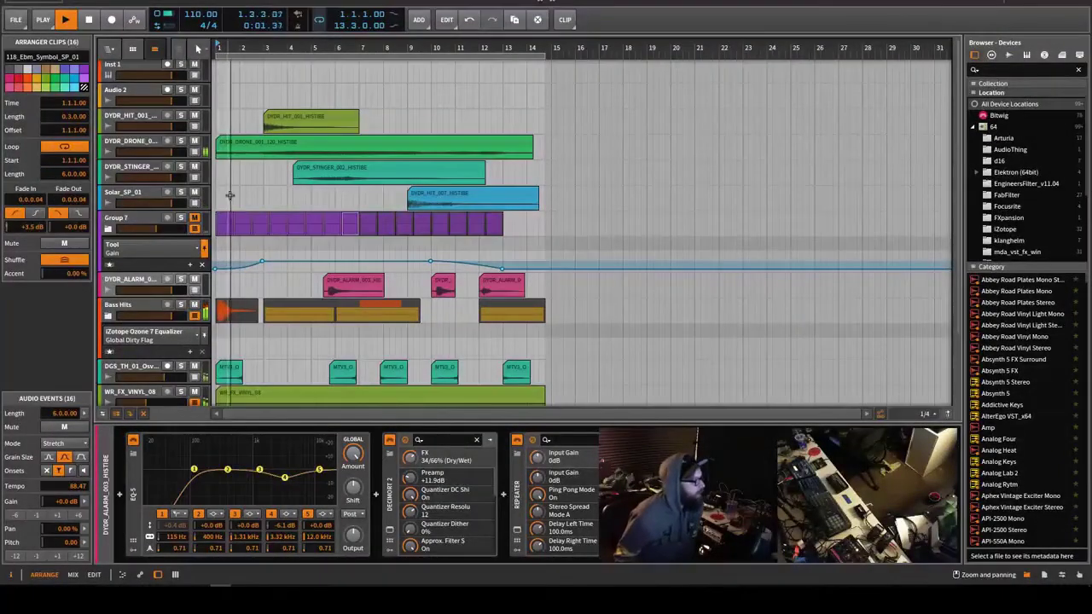
pyautogui.click(203, 233)
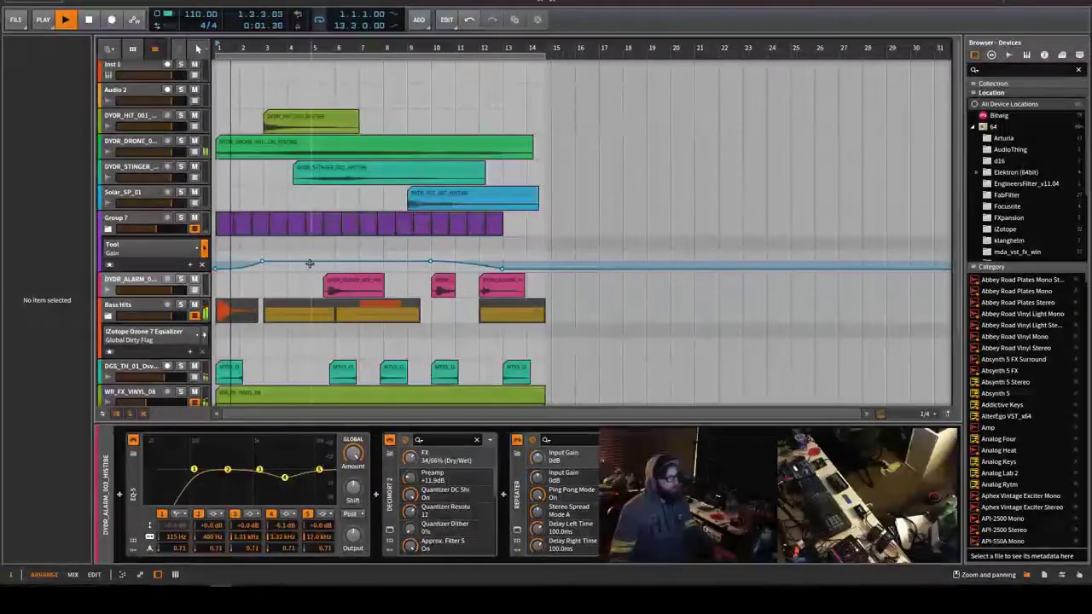
# Add Group 7 gain automation points at -0.1 dB around bar 5.3 and a dip just past bar 7.
pyautogui.moveTo(309, 264); pyautogui.dragTo(325, 265)
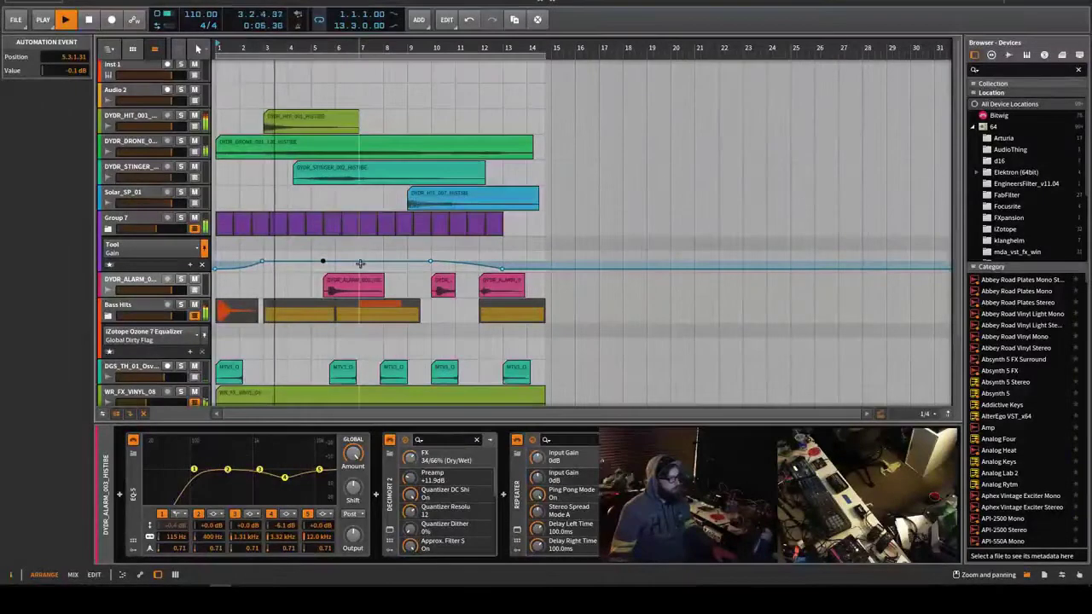
pyautogui.moveTo(362, 267); pyautogui.dragTo(363, 269)
# Mute the Group 7 clips from bar 7 to the end of the group.
pyautogui.click(380, 224)
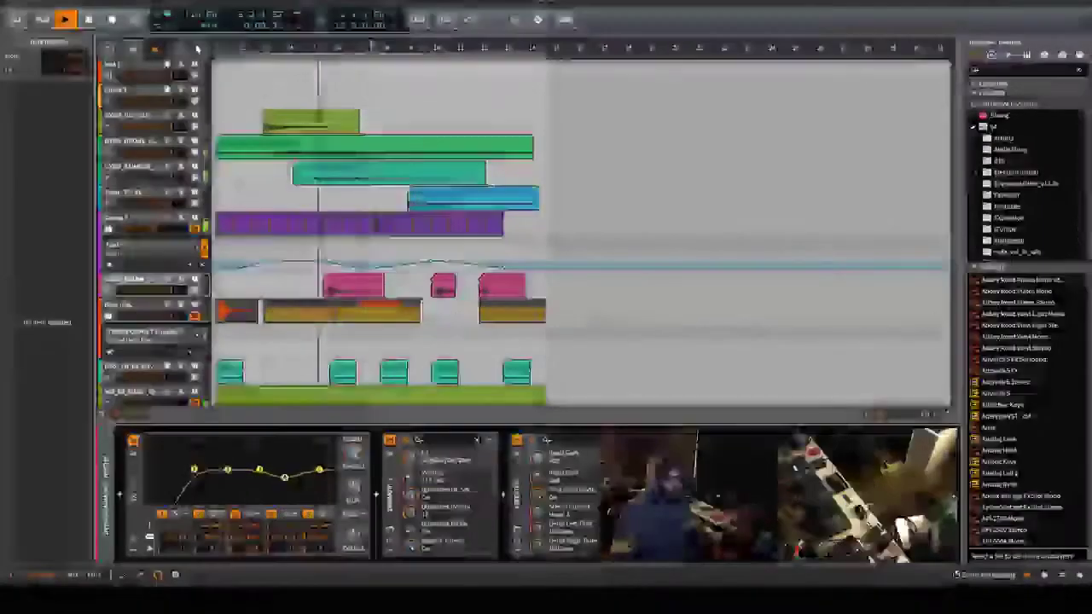
pyautogui.click(369, 222)
pyautogui.hotkey('ctrl', 'a')
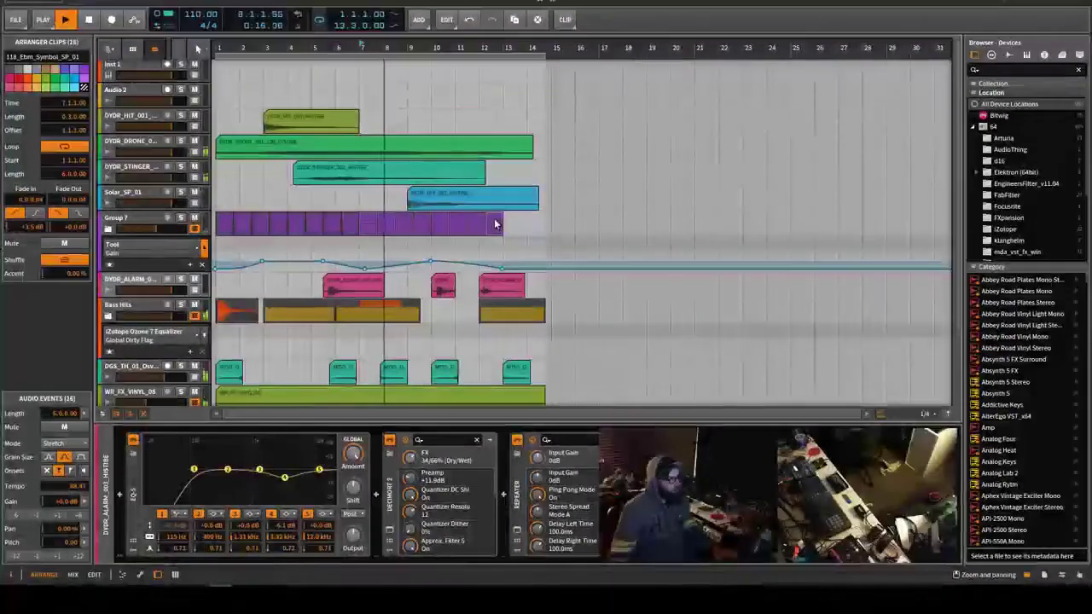
pyautogui.rightClick(494, 223)
pyautogui.click(521, 285)
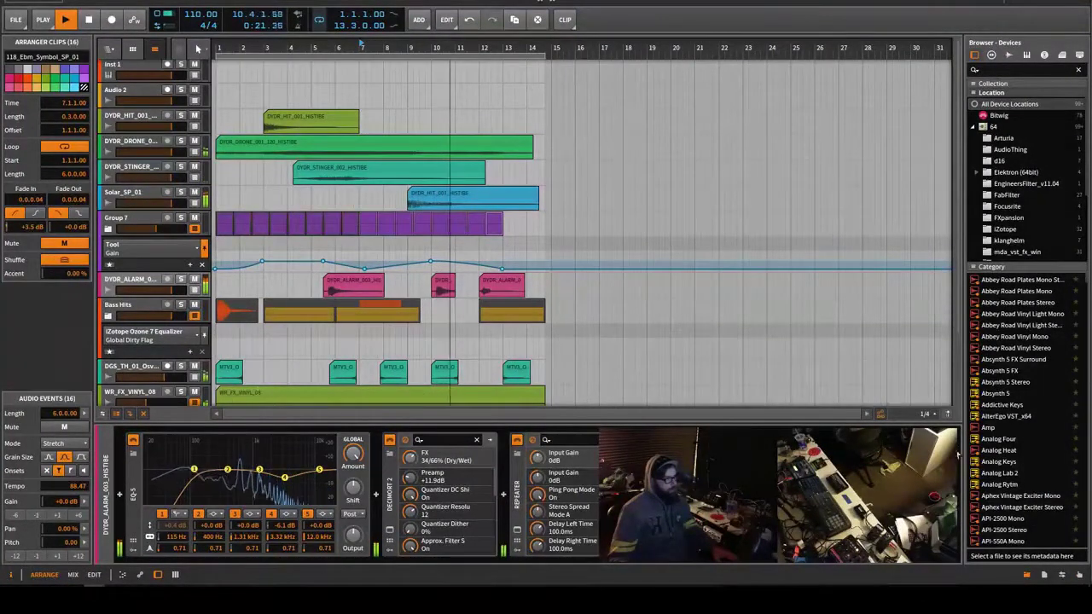
# On Solar_SP_01's Decimort 2, set resolution 12, preamp +10.0 dB, FX mix 30/70% dry/wet and output volume -9.1 dB, and close the plugin window.
pyautogui.click(134, 198)
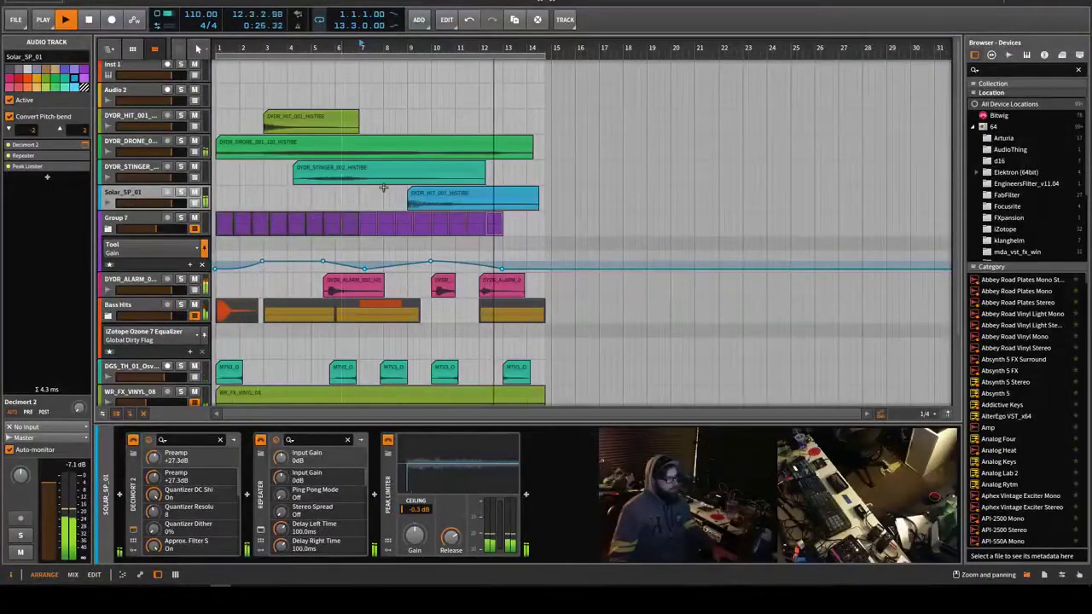
pyautogui.hotkey('alt', 'p')
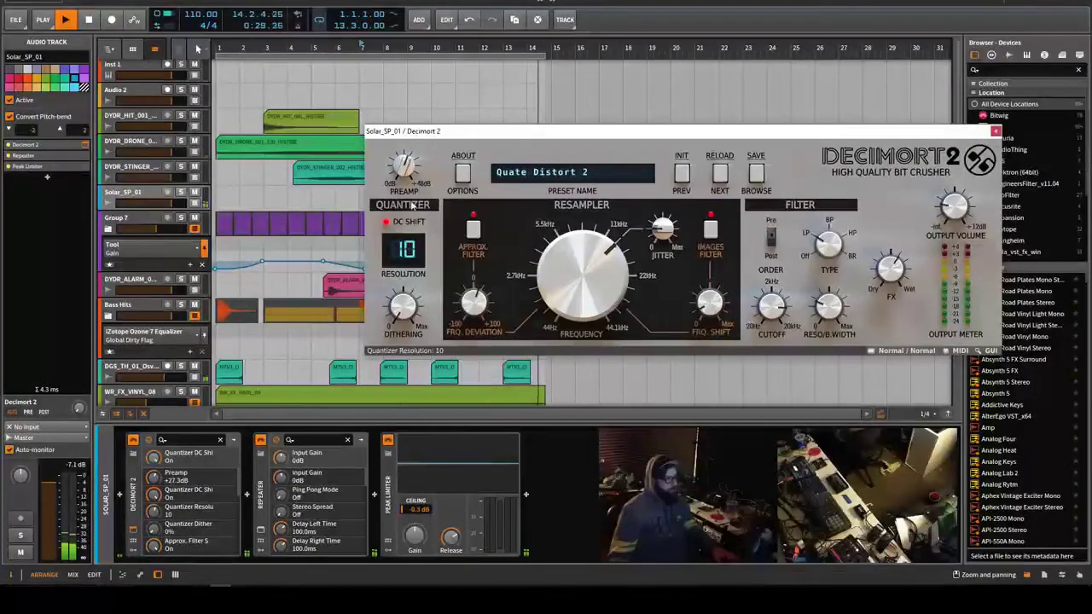
pyautogui.scroll(-1, 416, 237)
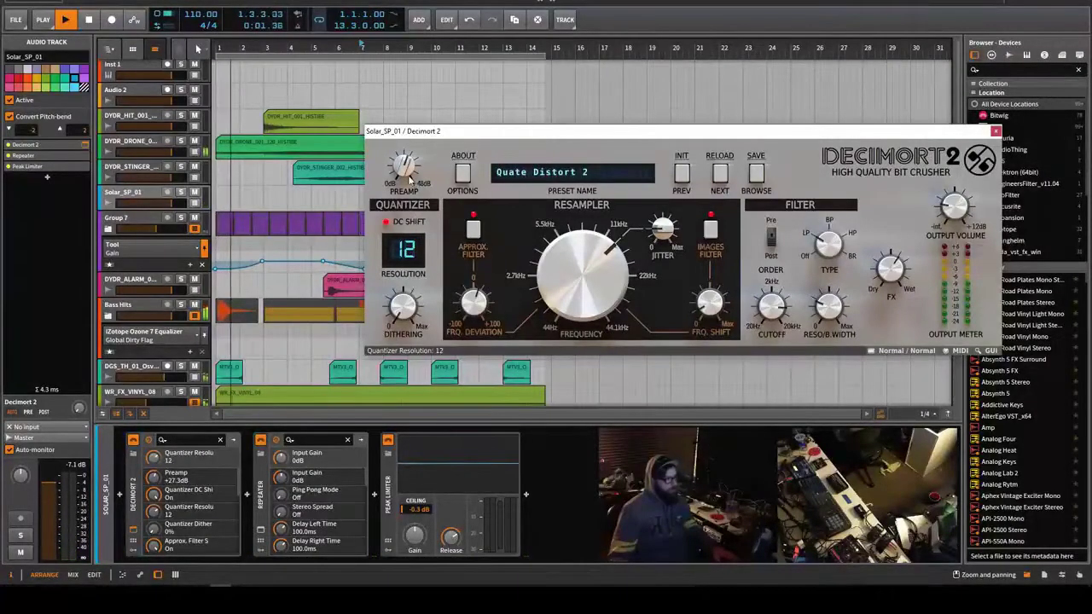
pyautogui.scroll(-8, 404, 167)
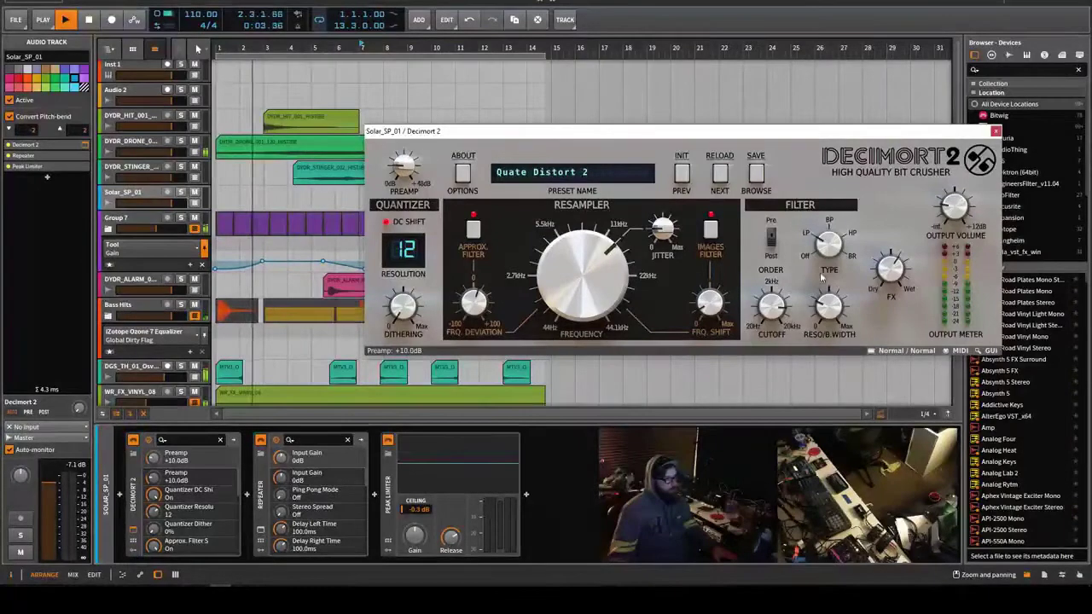
pyautogui.scroll(-1, 887, 266)
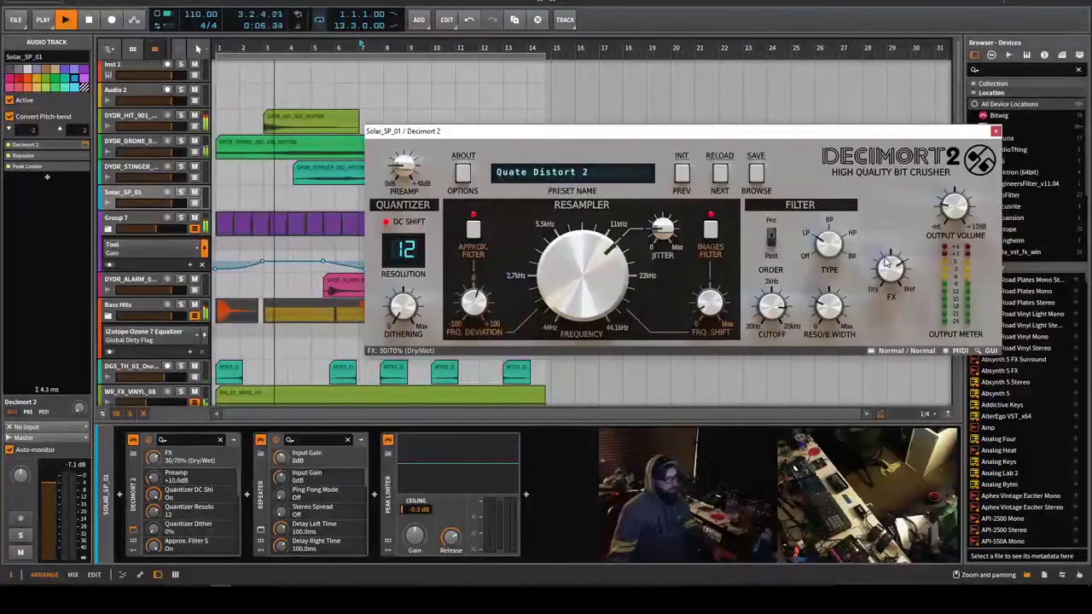
pyautogui.scroll(-3, 955, 203)
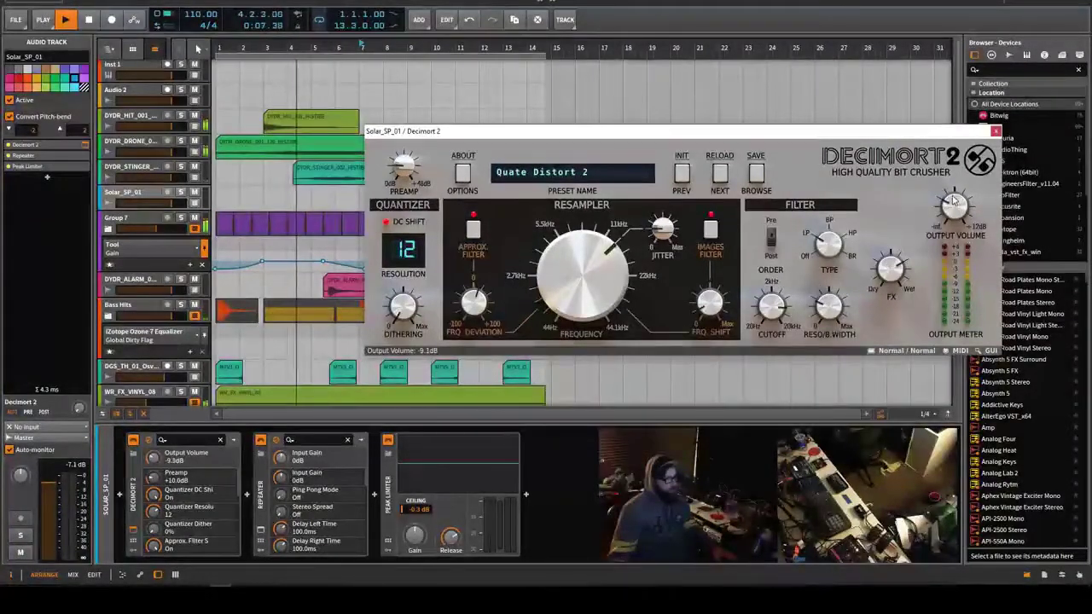
pyautogui.click(982, 126)
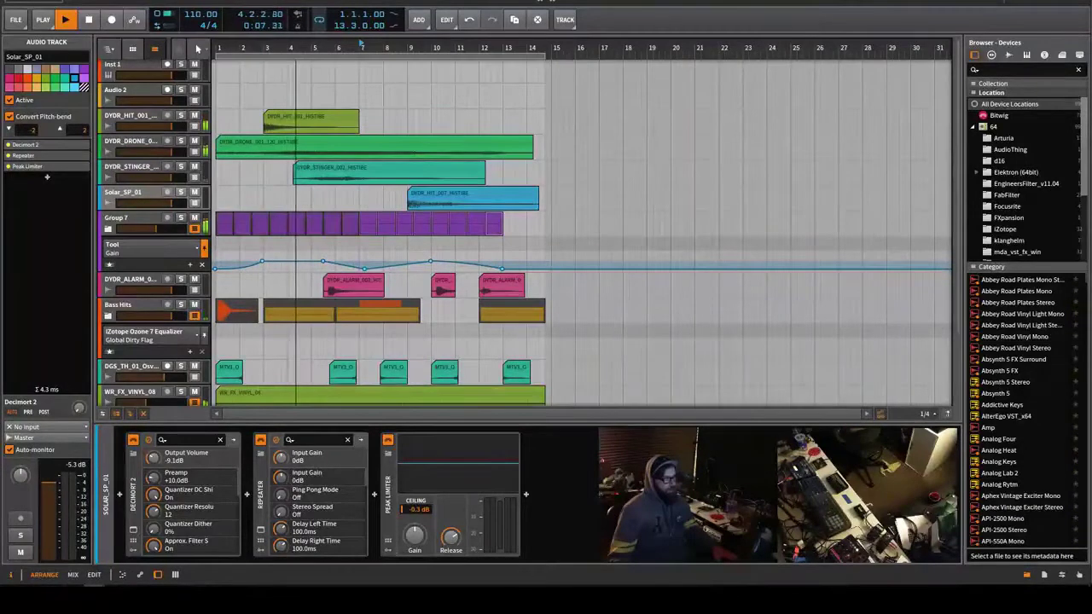
# Move the dip point of Group 7's gain automation to the start of bar 7 at -36.0 dB.
pyautogui.click(364, 270)
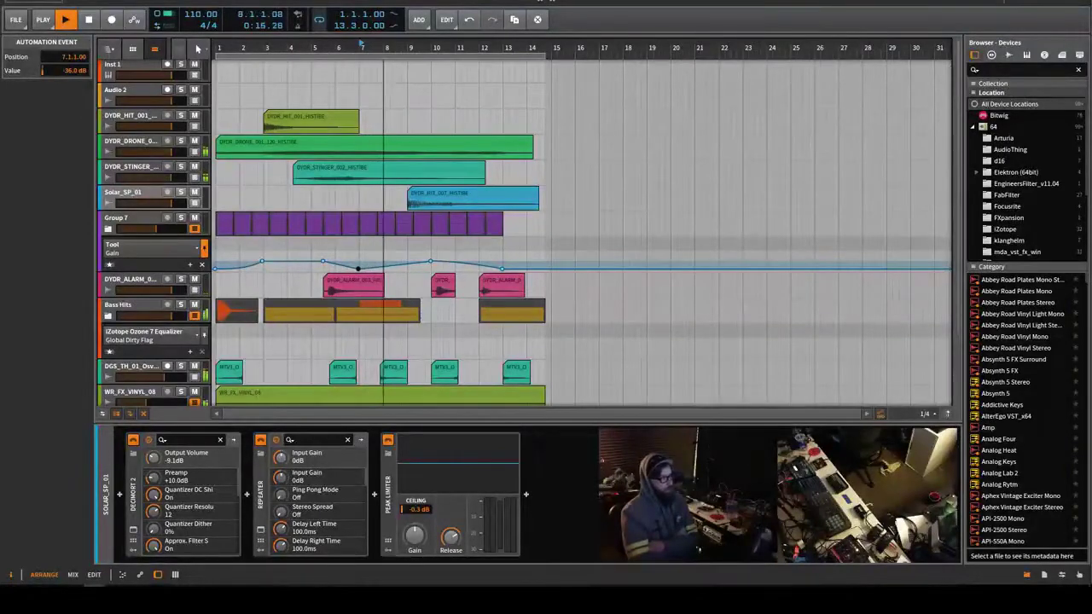
# Hide the Bass Hits automation lane, expand the group and loop playback over its first clip, WR_FX_BASS_07.
pyautogui.click(195, 315)
pyautogui.click(134, 312)
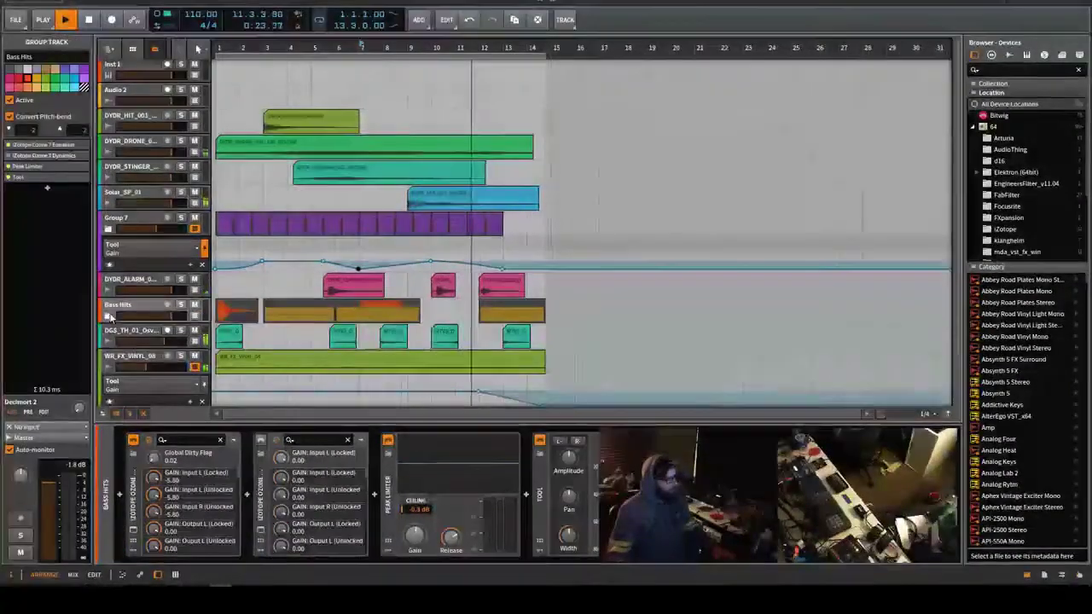
pyautogui.click(247, 331)
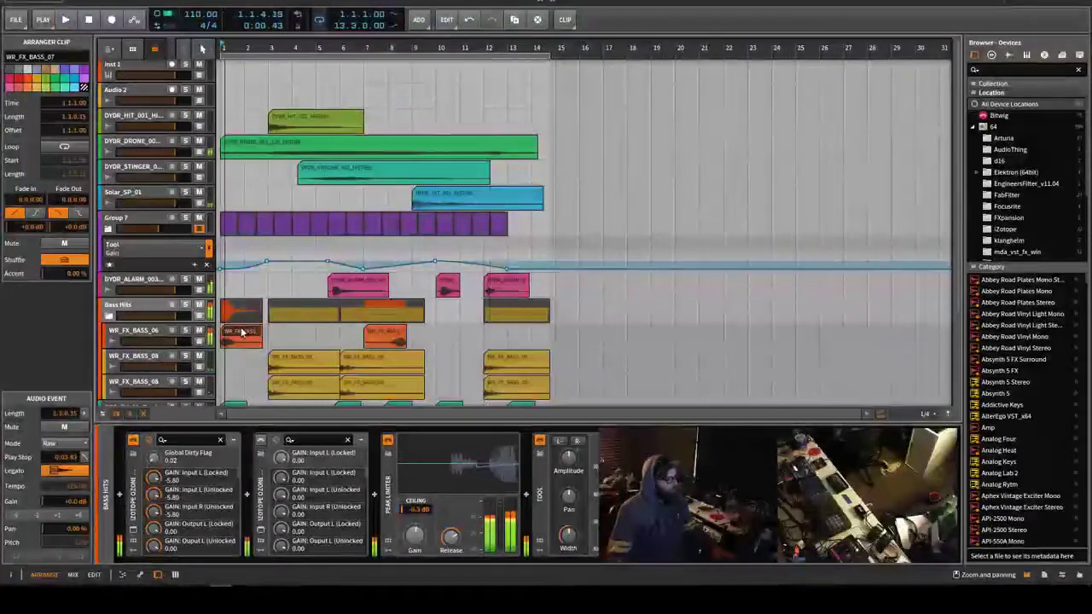
pyautogui.press('space')
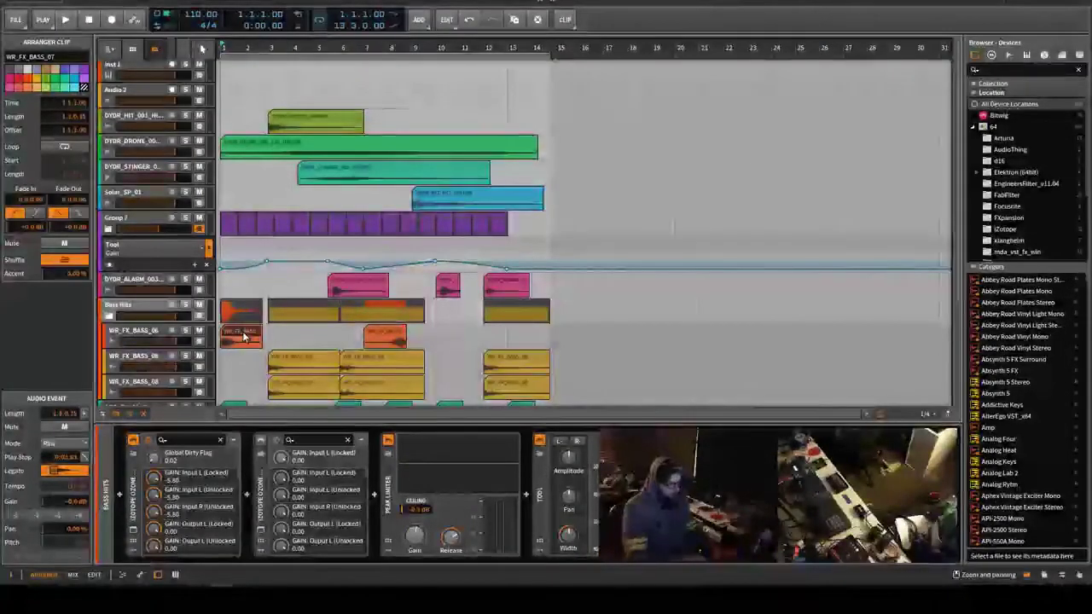
pyautogui.press('space')
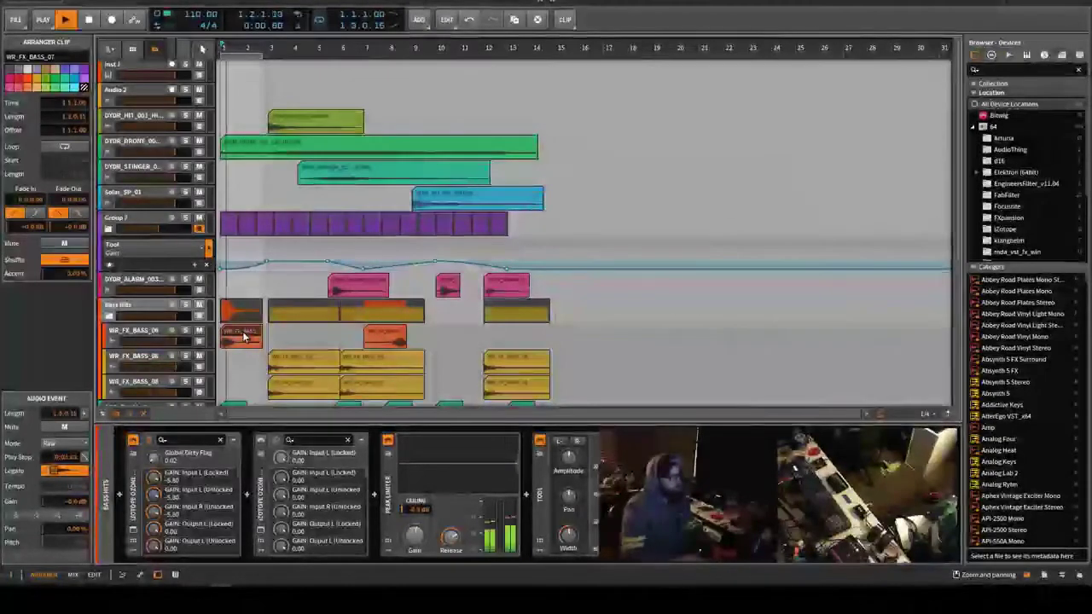
# Open the WR_FX_BASS_07 clip in the audio editor and stop playback.
pyautogui.click(239, 335)
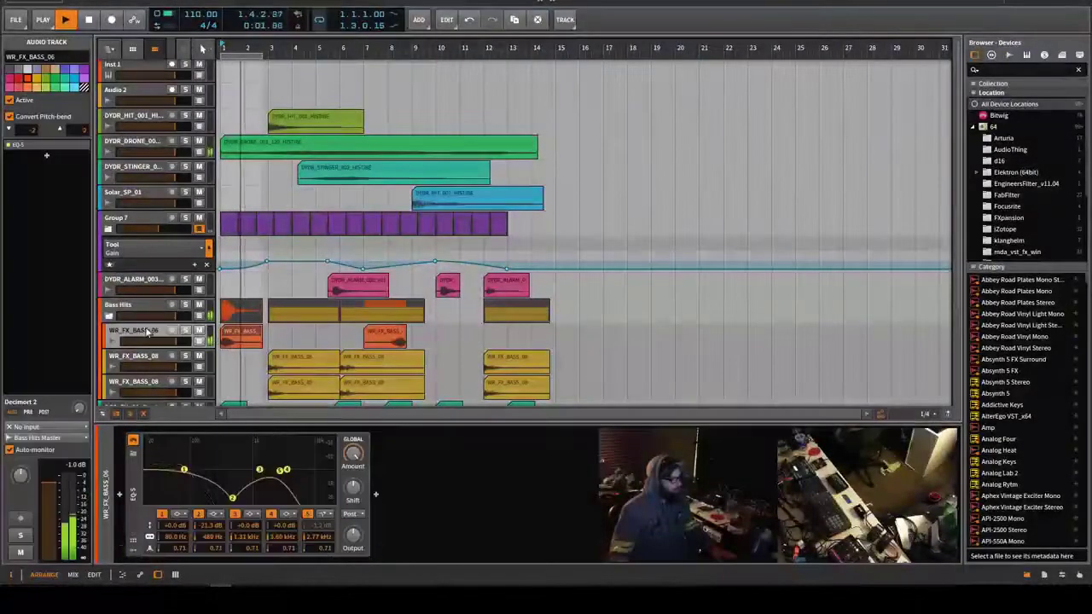
pyautogui.doubleClick(239, 336)
pyautogui.press('space')
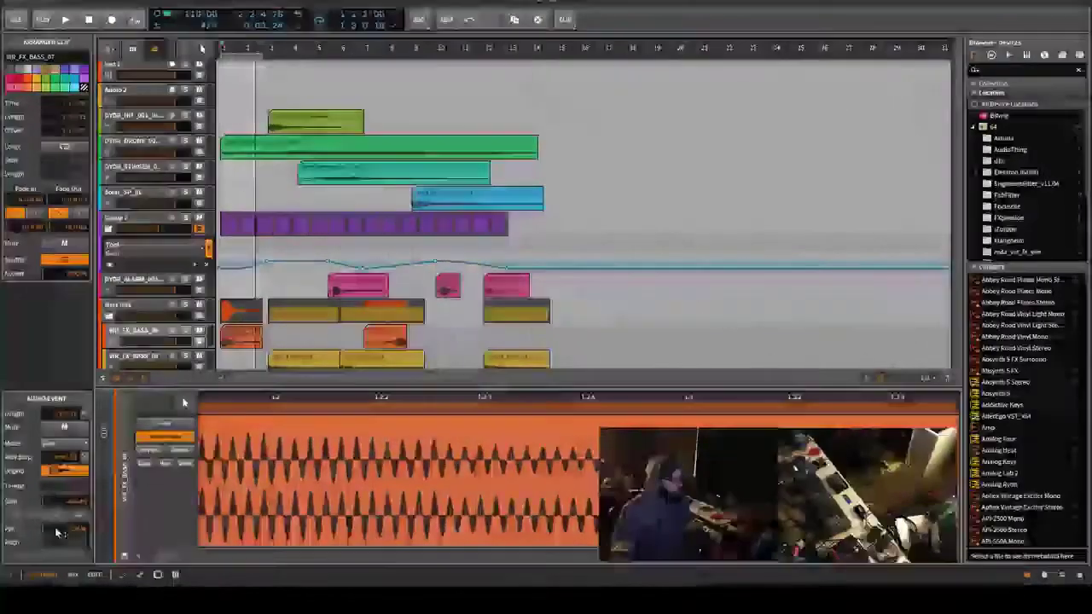
# Try Stretch HD mode with a pitch of 3.00 on the WR_FX_BASS_07 audio event.
pyautogui.click(64, 426)
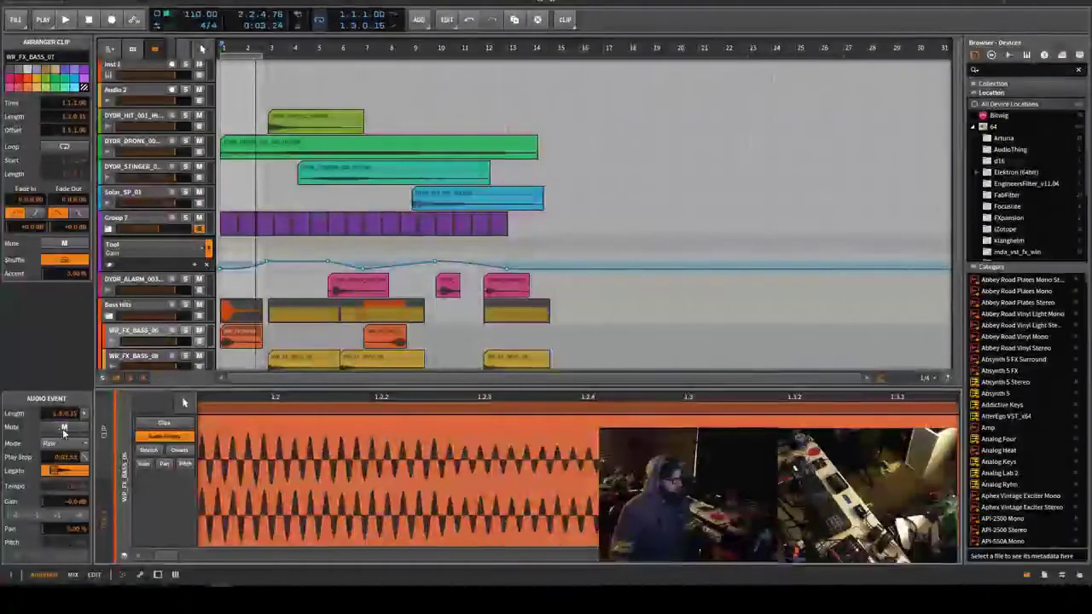
pyautogui.click(64, 427)
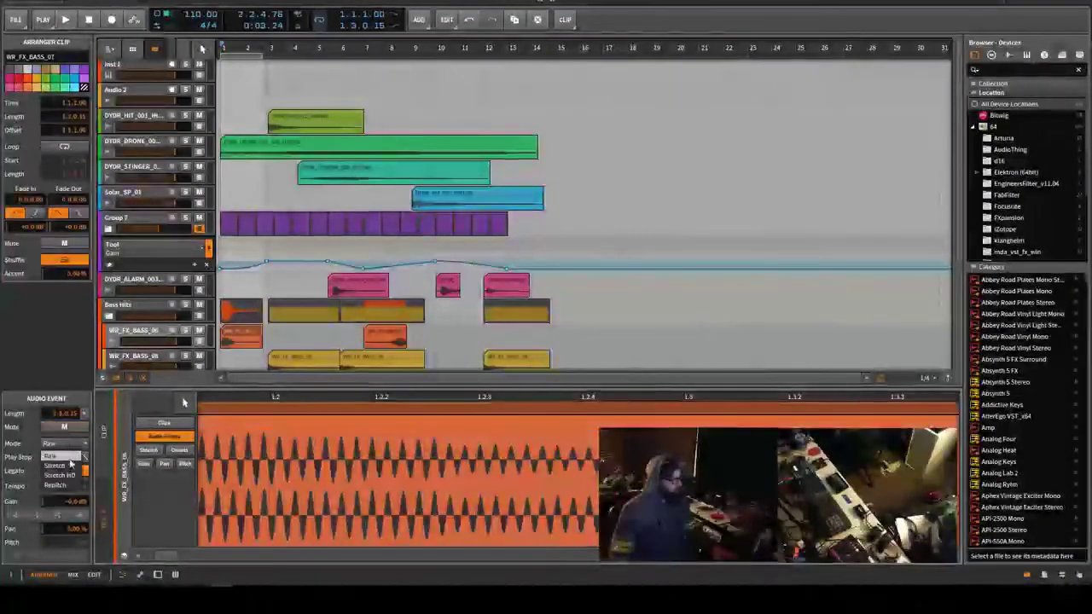
pyautogui.click(64, 443)
pyautogui.click(62, 478)
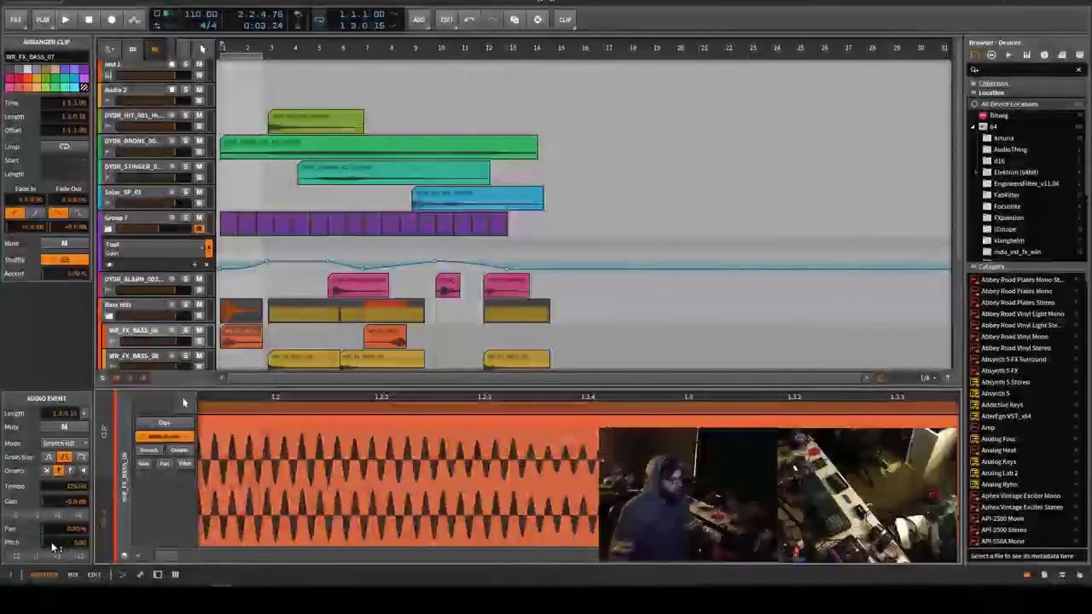
pyautogui.doubleClick(49, 541)
pyautogui.write('2.48')
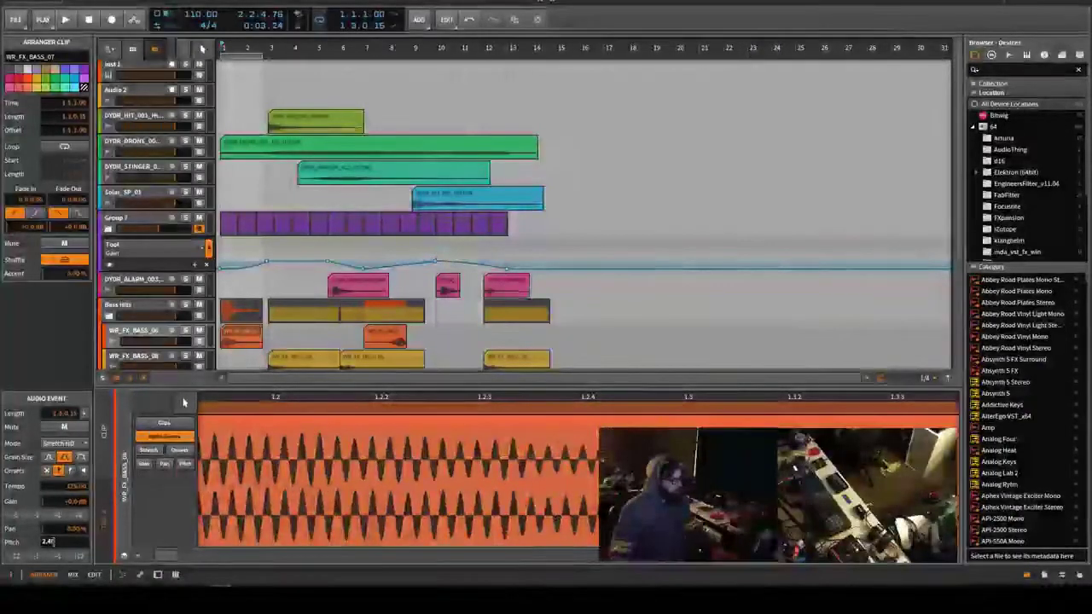
pyautogui.press('BackSpace')
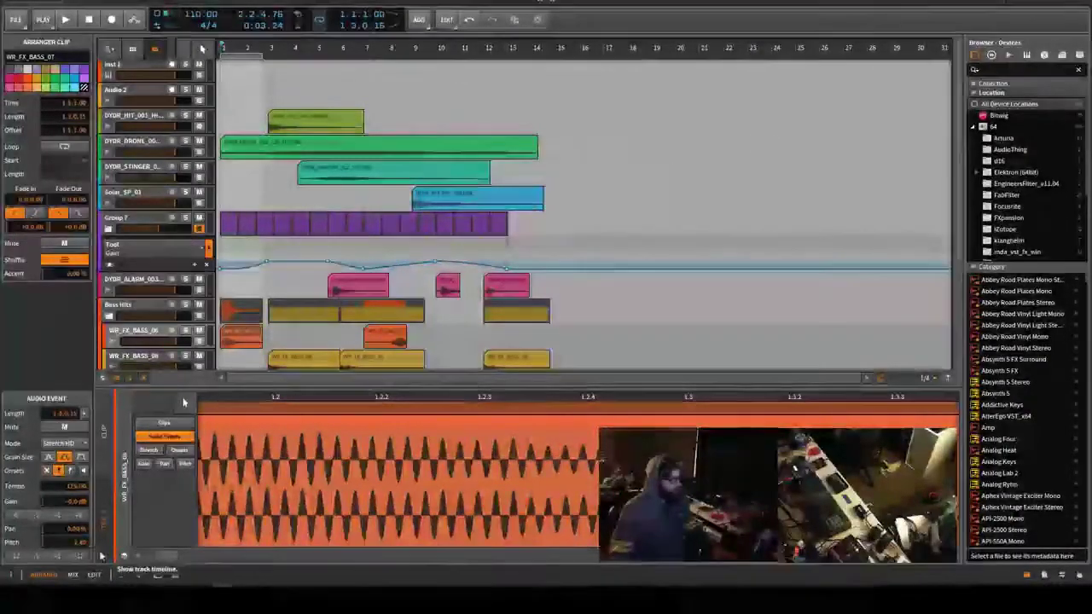
pyautogui.write('0')
pyautogui.press('Return')
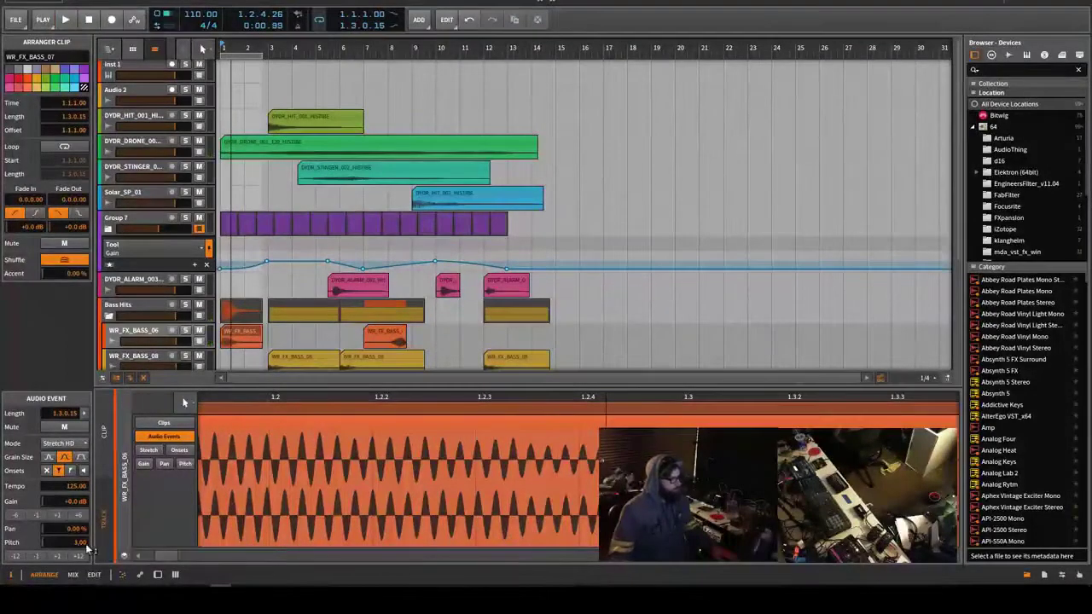
# Replay the first bass clip to compare its pitch at 0.00 and 3.00.
pyautogui.doubleClick(80, 542)
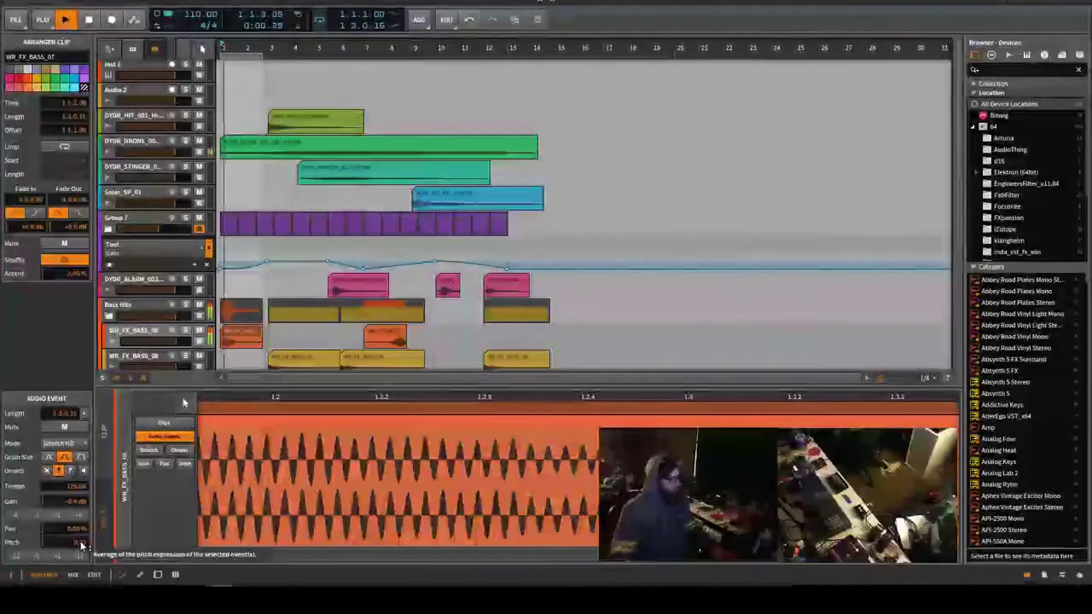
pyautogui.press('space')
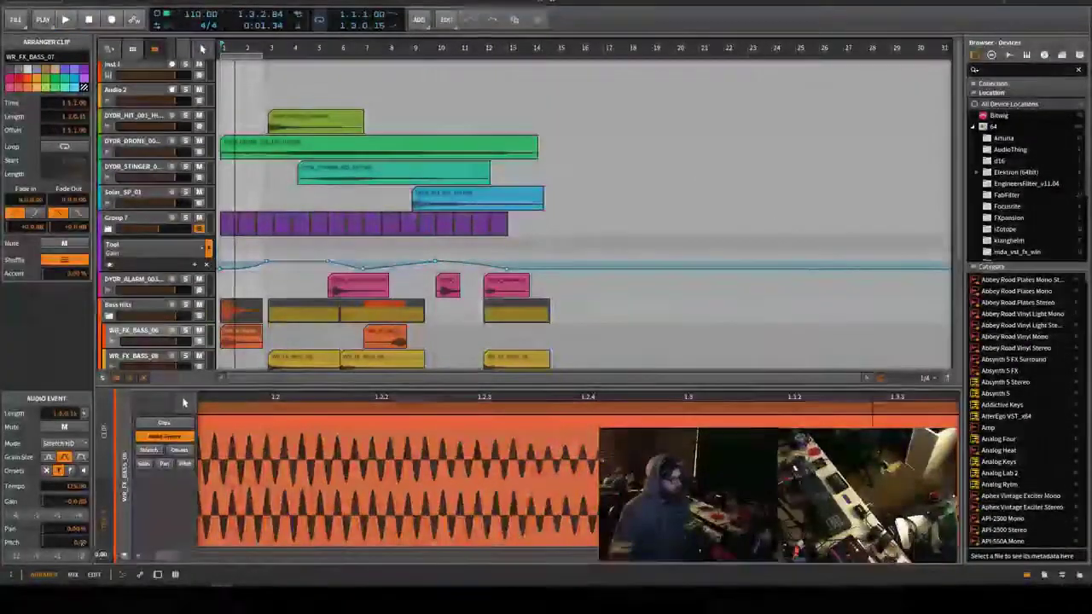
pyautogui.press('space')
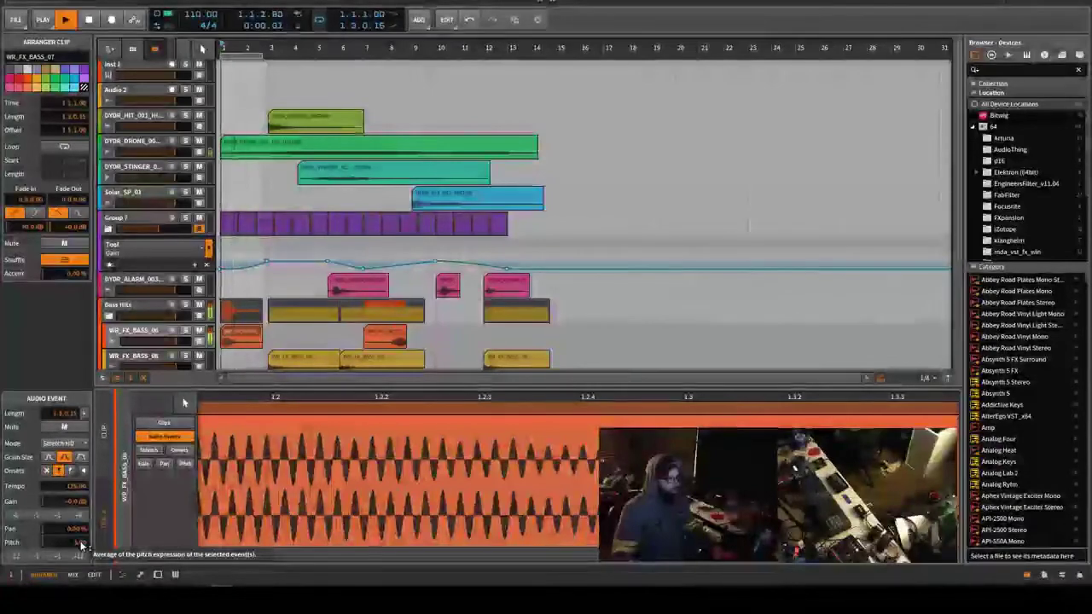
pyautogui.press('space')
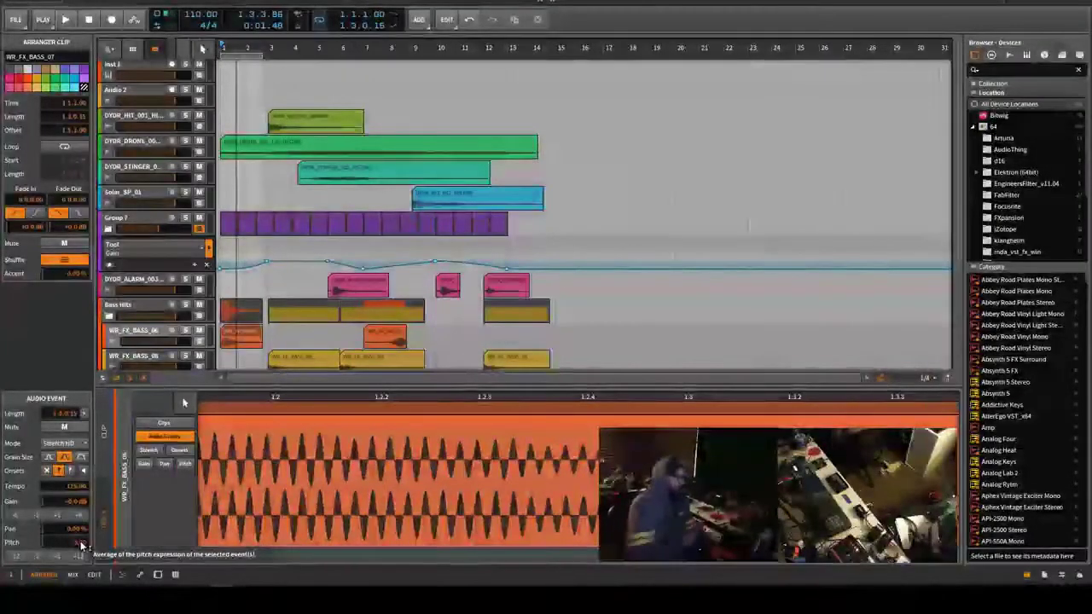
pyautogui.press('space')
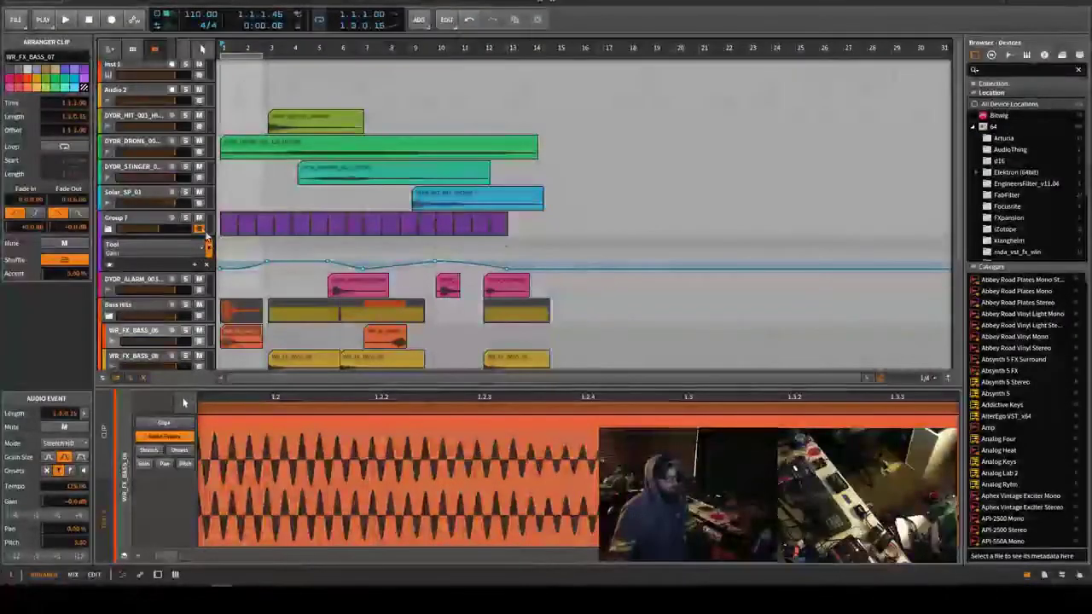
# Hide Group 7's gain automation lane and replay the first bass clip.
pyautogui.press('Delete')
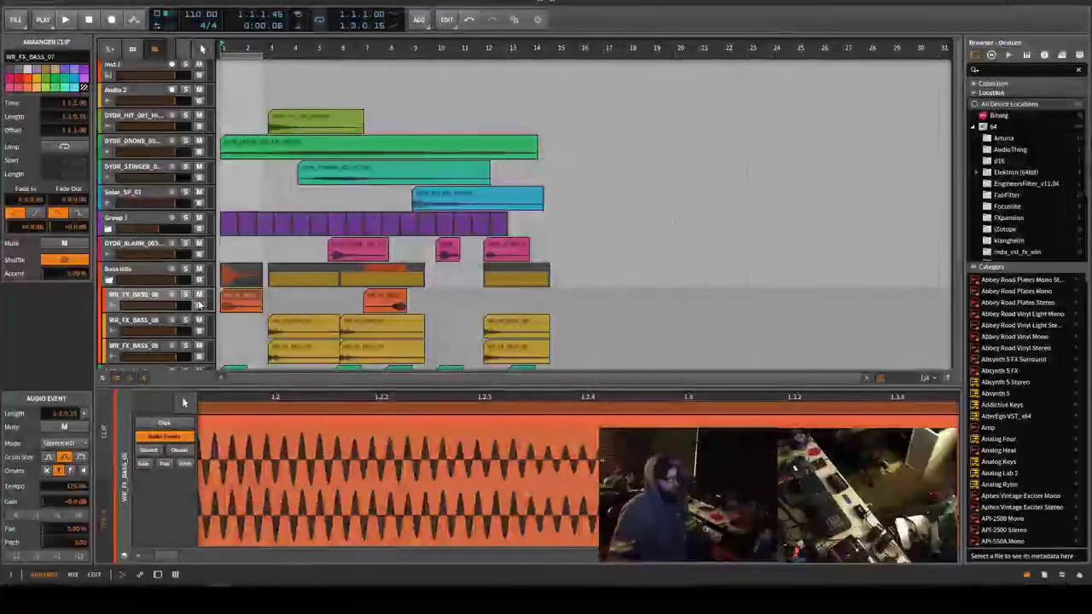
pyautogui.press('space')
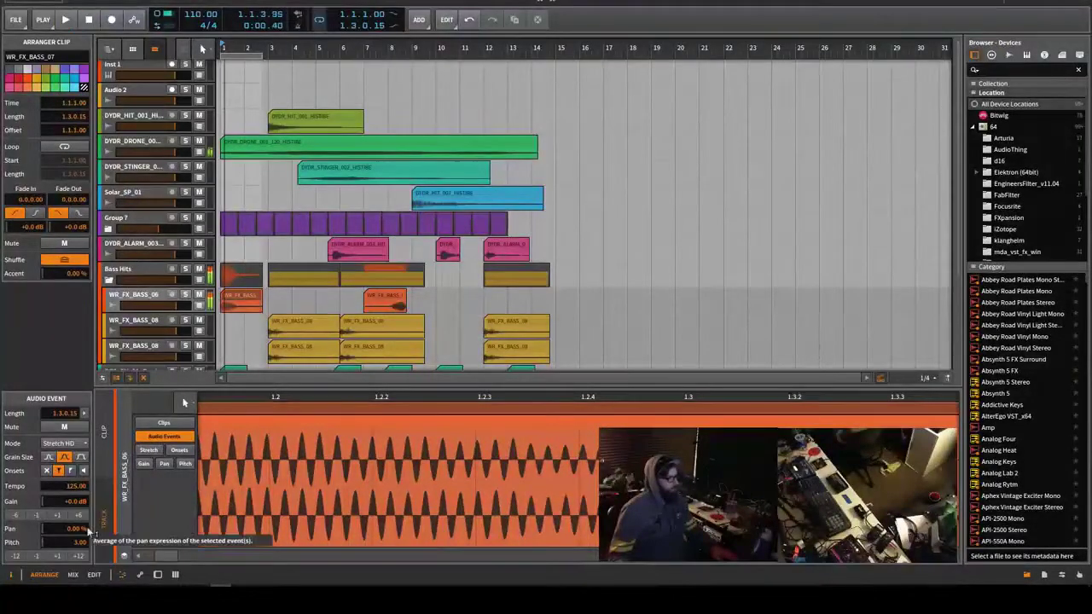
pyautogui.press('space')
# Reset the WR_FX_BASS_07 event's pitch to 0.00, replay it and return its playback mode to Raw.
pyautogui.doubleClick(79, 540)
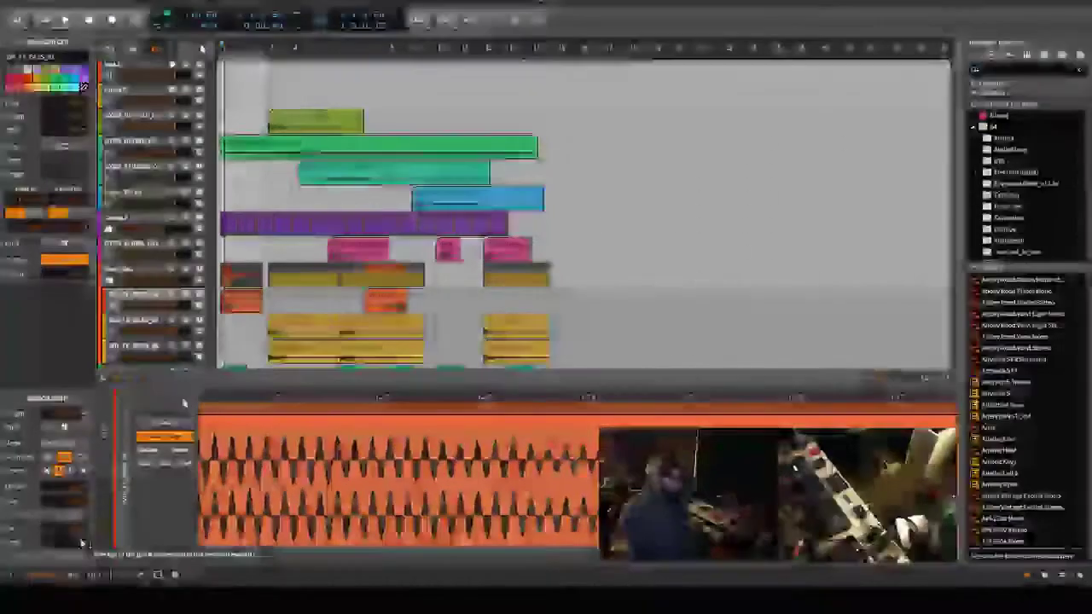
pyautogui.press('Return')
pyautogui.press('space')
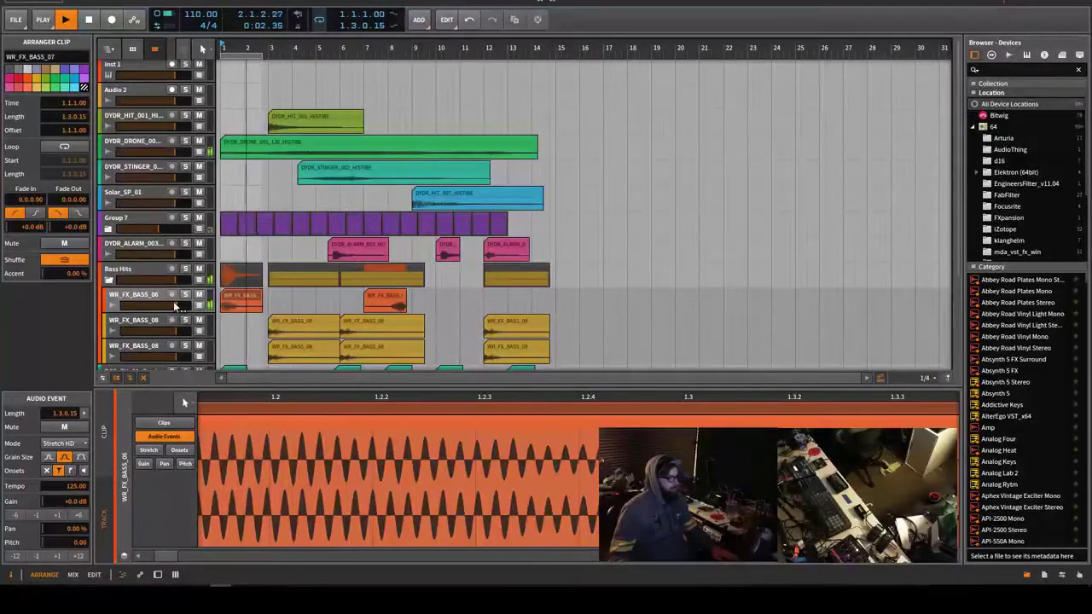
pyautogui.click(58, 444)
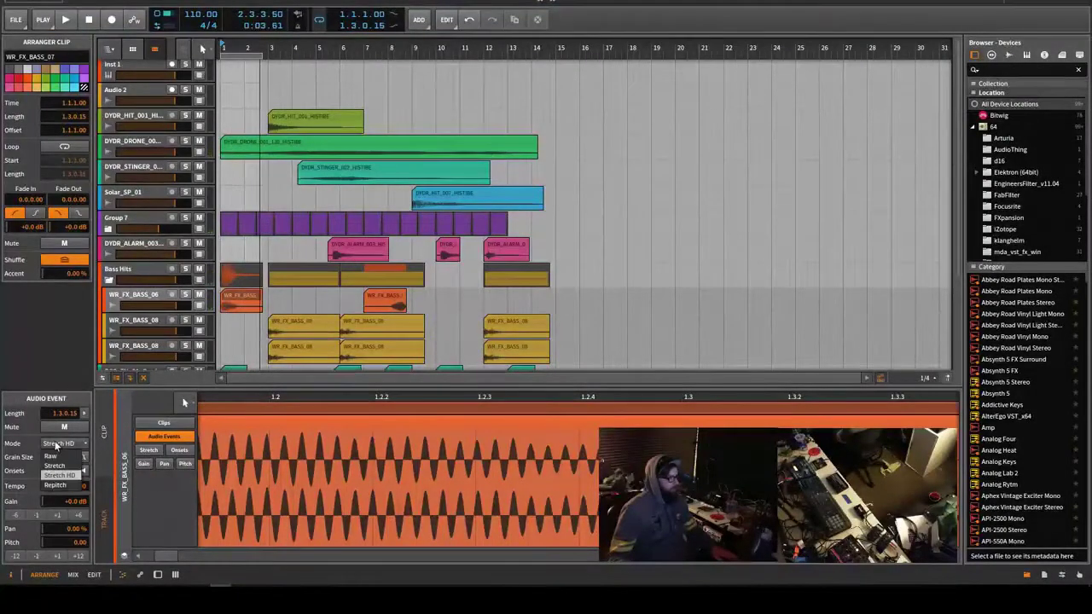
pyautogui.click(56, 457)
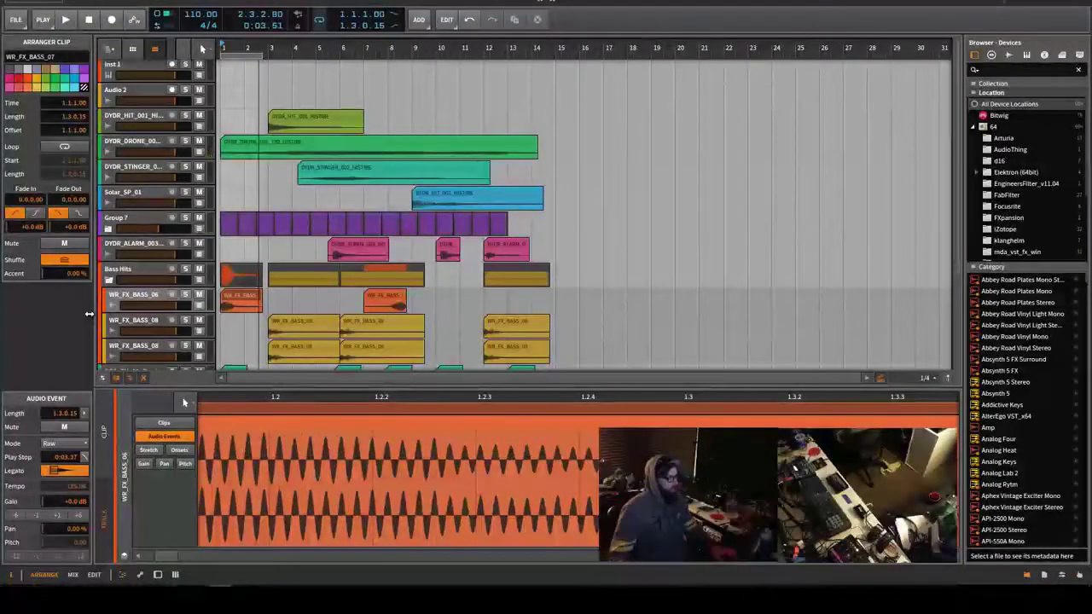
# Undo and redo the WR_FX_BASS_07 event's mode change to Raw, and replay the first bass clip.
pyautogui.hotkey('ctrl', 'z')
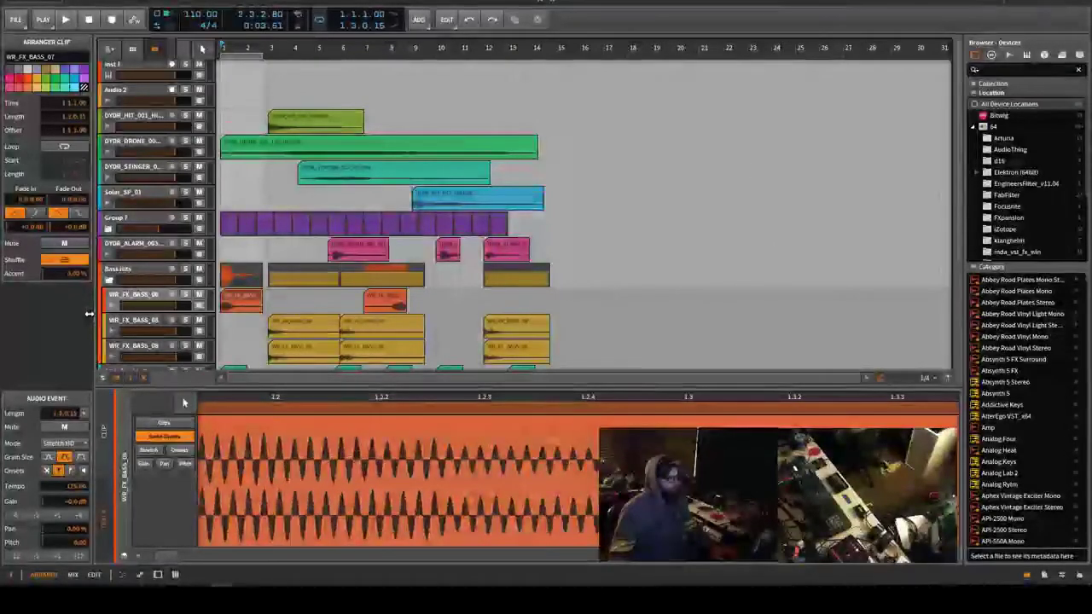
pyautogui.hotkey('ctrl', 'shift', 'z')
pyautogui.press('space')
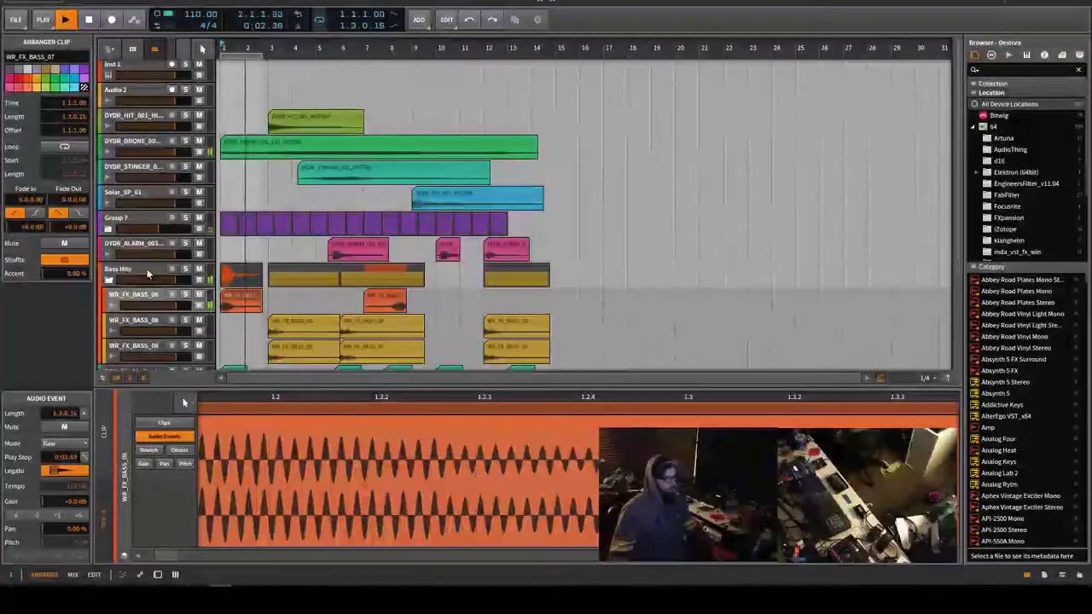
pyautogui.press('space')
pyautogui.press('space')
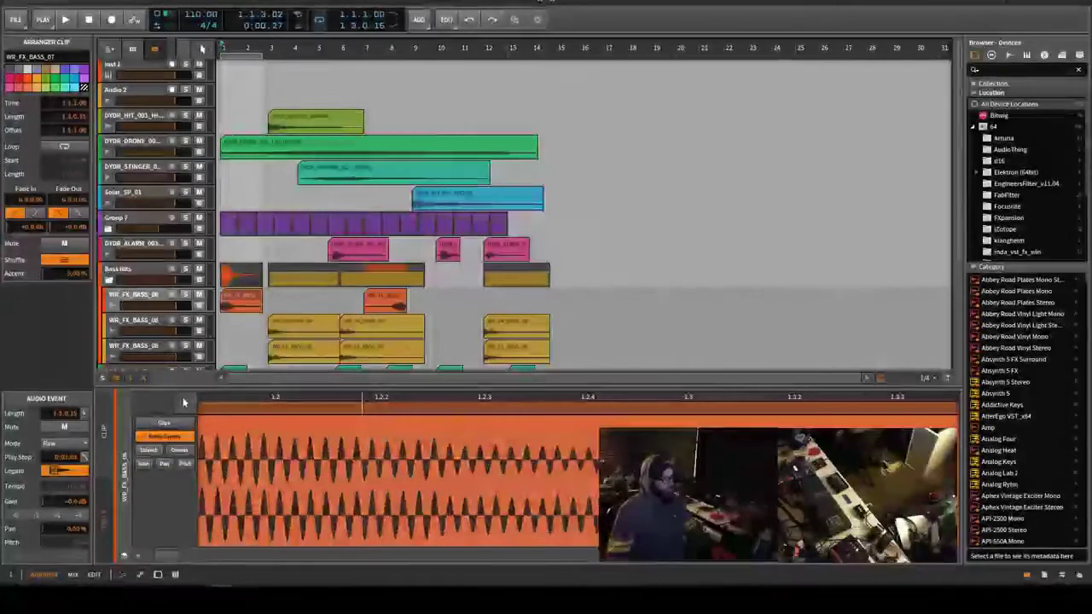
# Extend the loop region from 1.1.1.00 to a length of 13.3.0.00 so it spans the whole arrangement.
pyautogui.hotkey('shift', 'z')
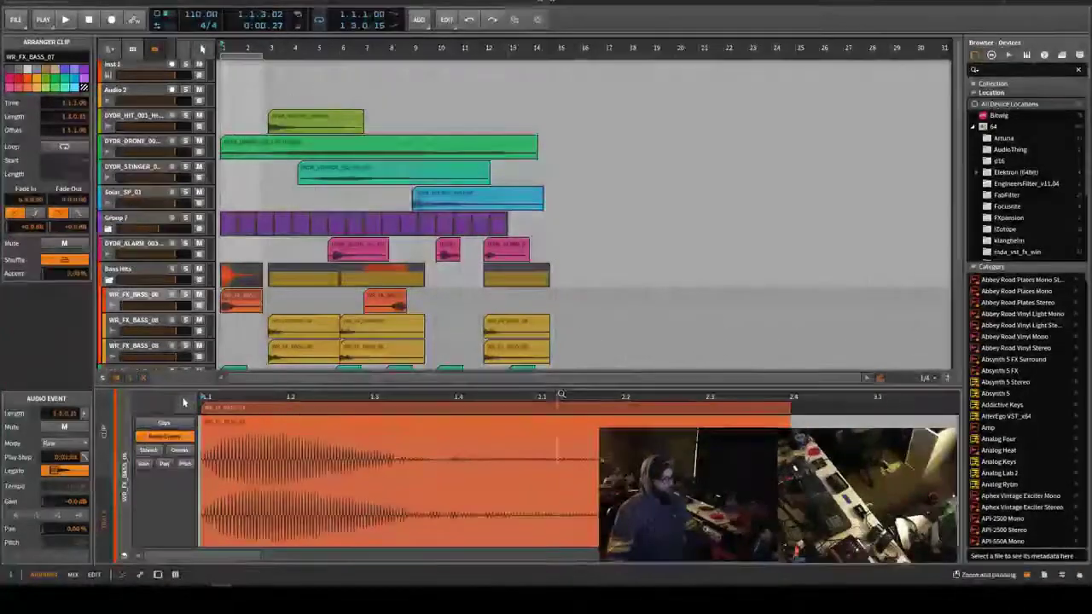
pyautogui.moveTo(555, 390); pyautogui.dragTo(557, 390)
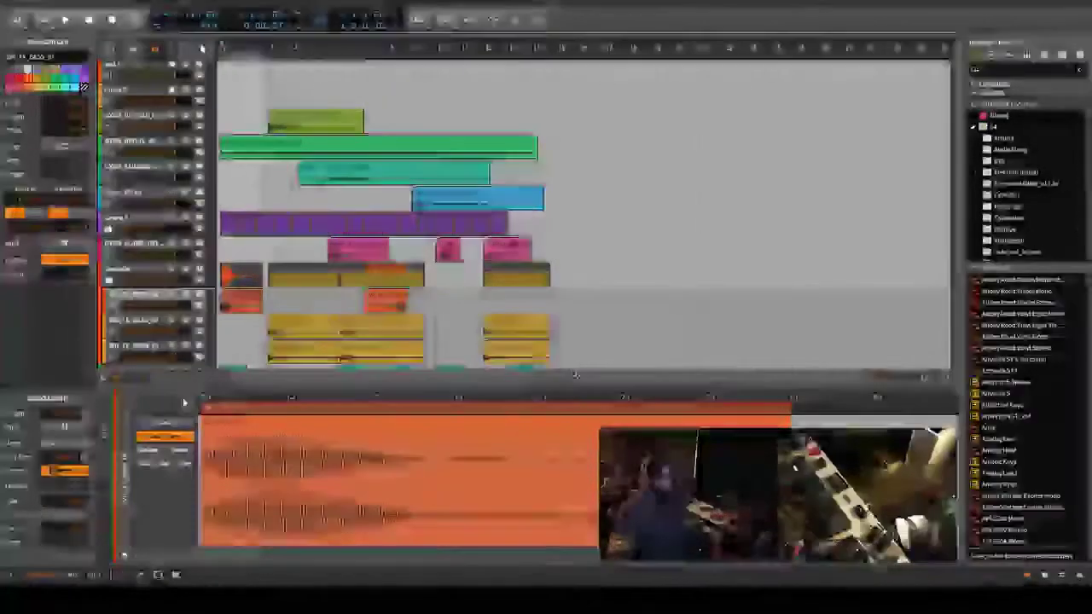
pyautogui.moveTo(259, 61); pyautogui.dragTo(544, 94)
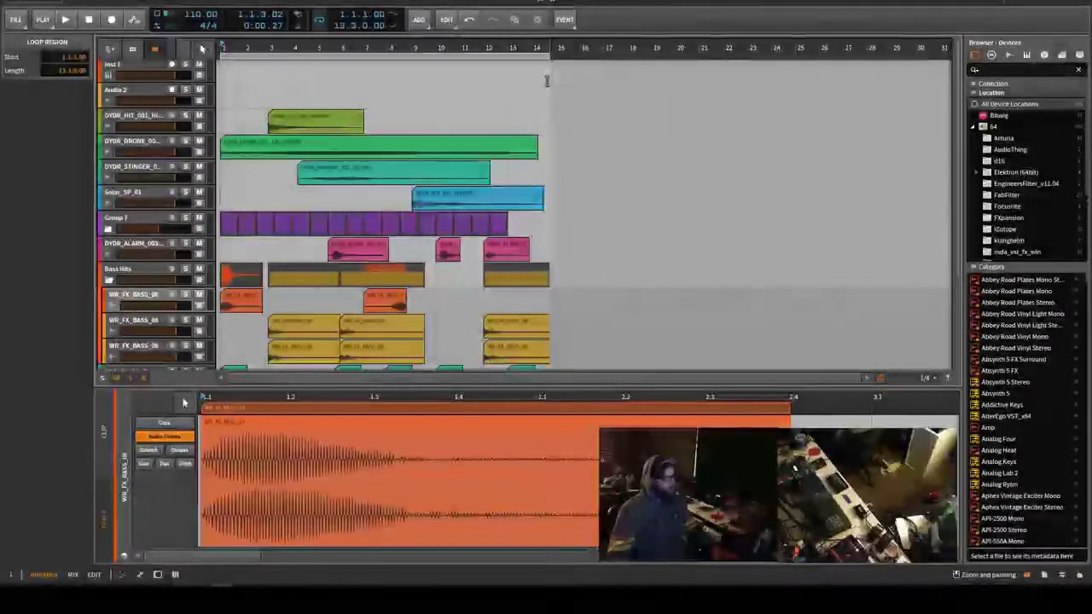
pyautogui.click(547, 80)
pyautogui.click(549, 49)
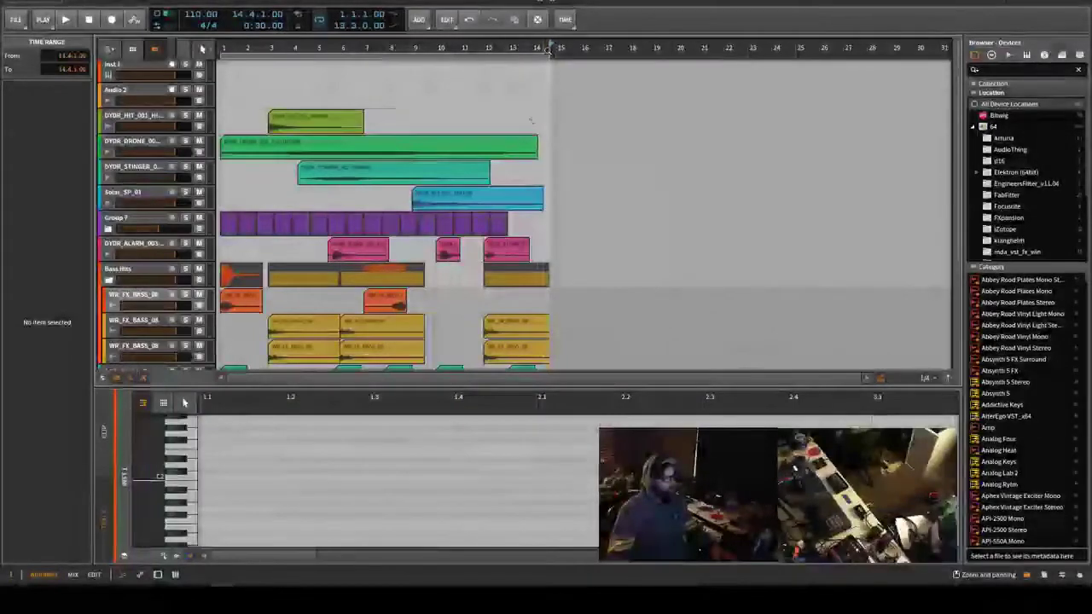
pyautogui.scroll(-3, 530, 154)
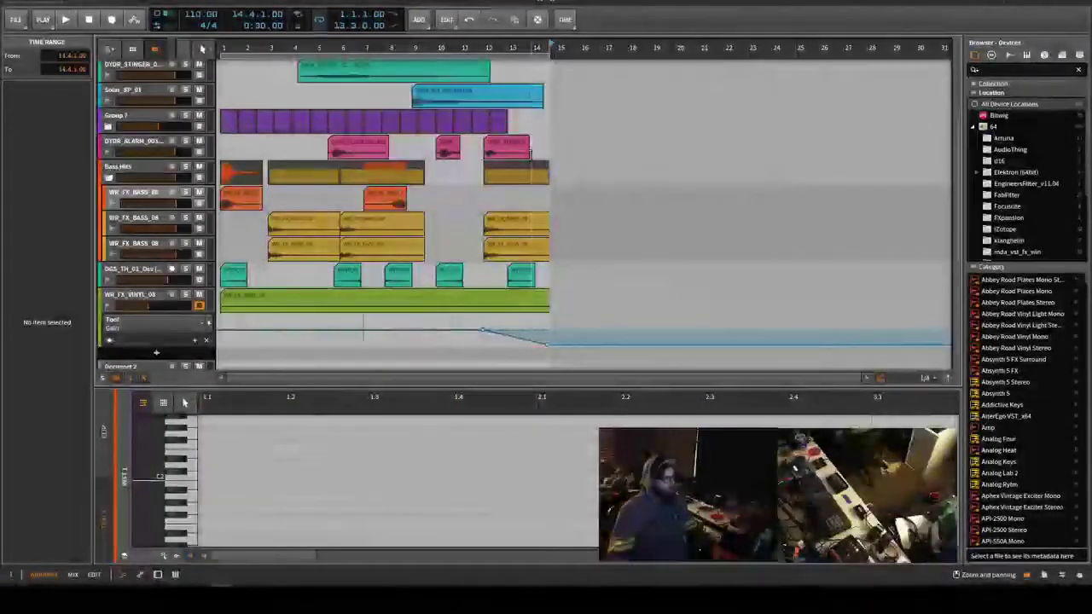
pyautogui.scroll(3, 531, 154)
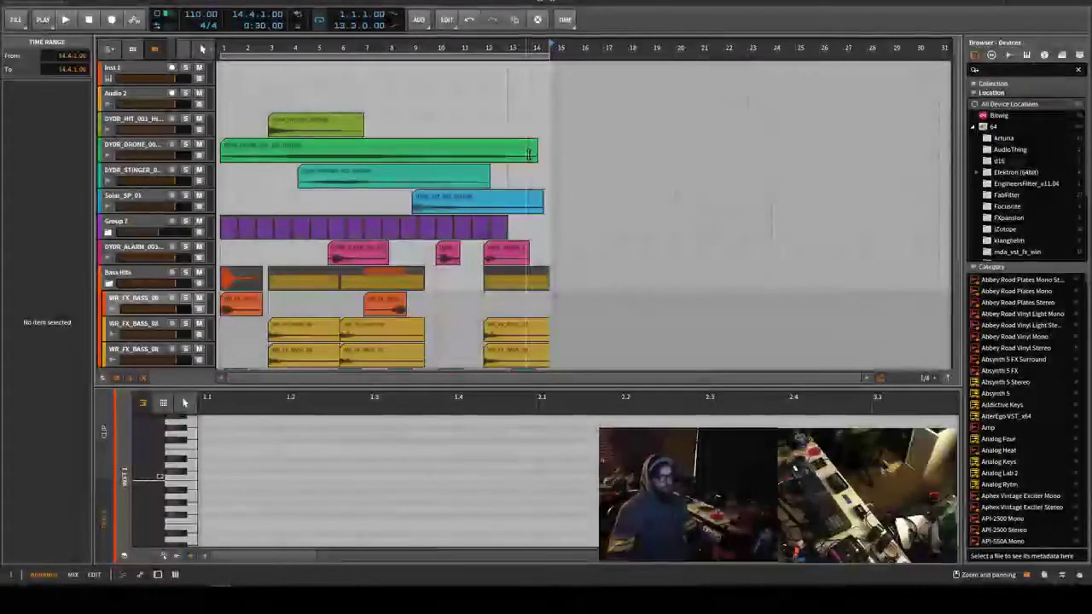
pyautogui.click(355, 58)
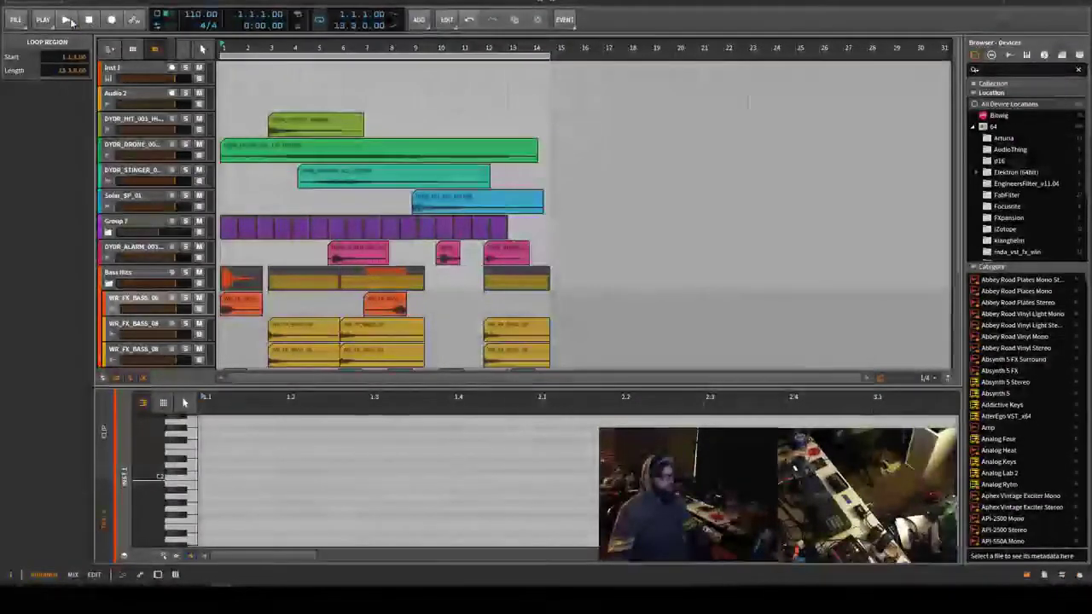
# Play the looped arrangement from the start, collapse the Bass Hits group and listen through all tracks.
pyautogui.click(67, 20)
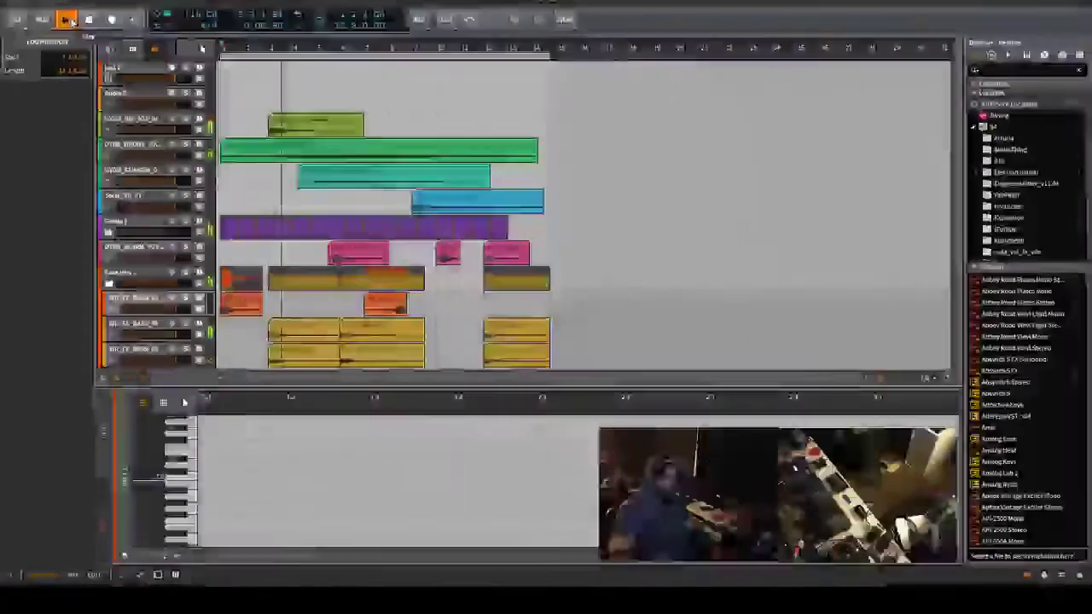
pyautogui.click(109, 289)
pyautogui.scroll(-2, 316, 298)
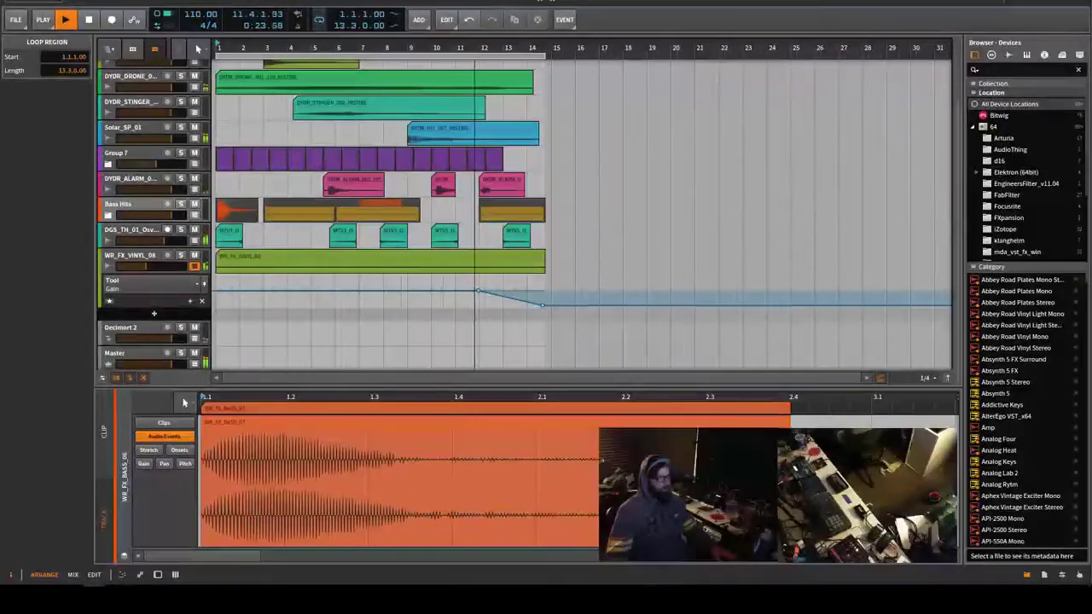
pyautogui.scroll(2, 474, 258)
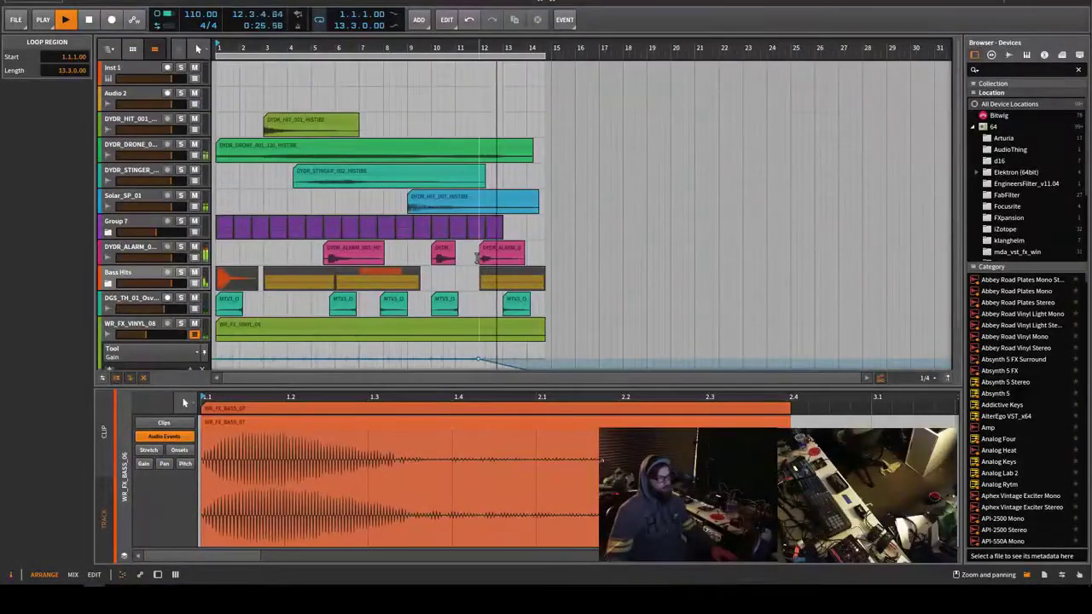
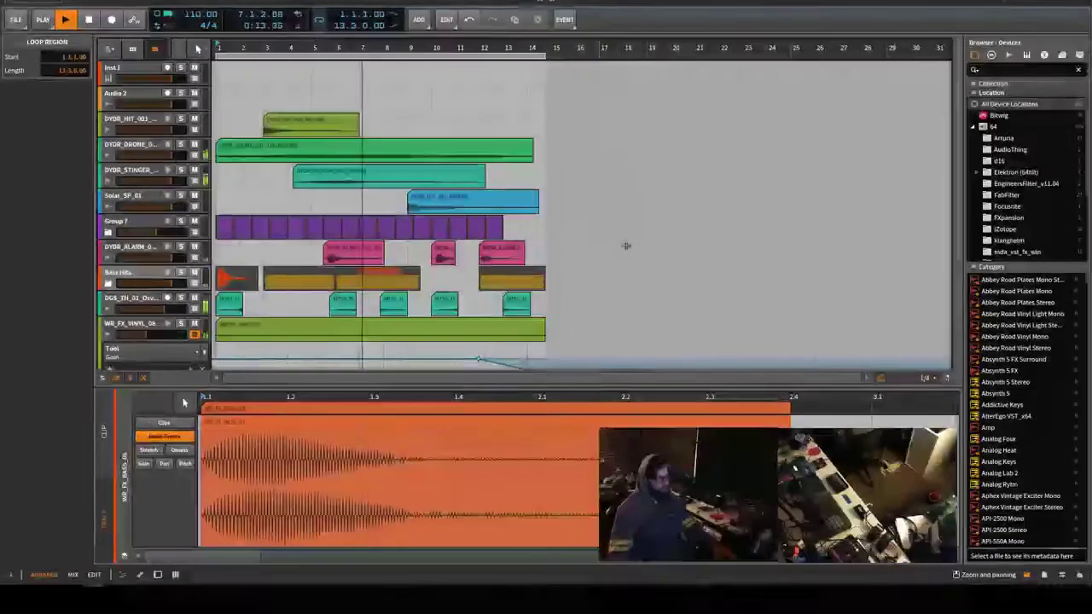
pyautogui.scroll(-3, 512, 221)
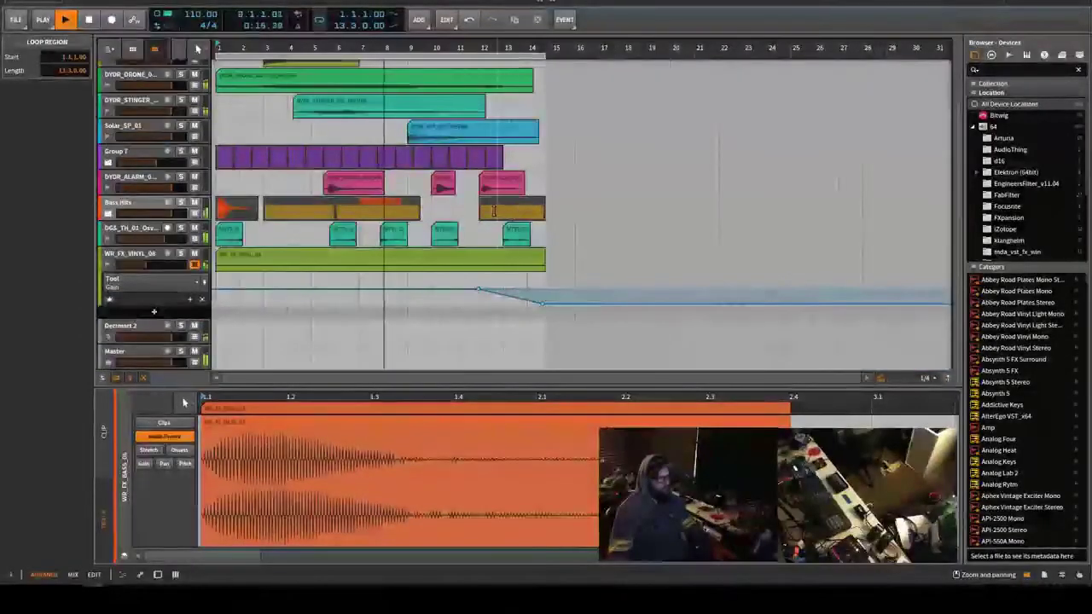
pyautogui.scroll(3, 495, 210)
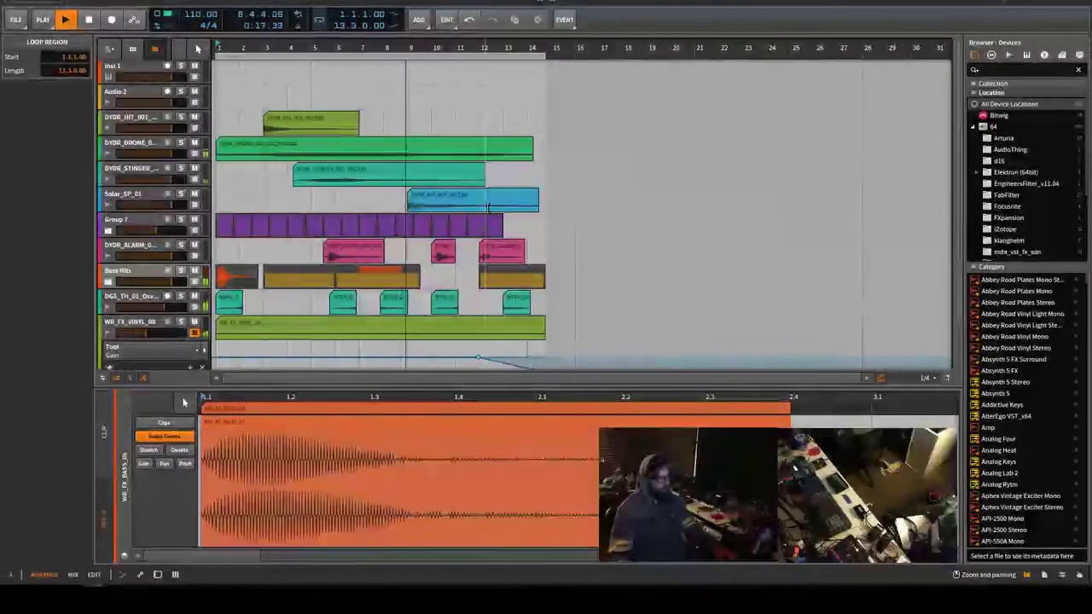
pyautogui.scroll(-3, 489, 213)
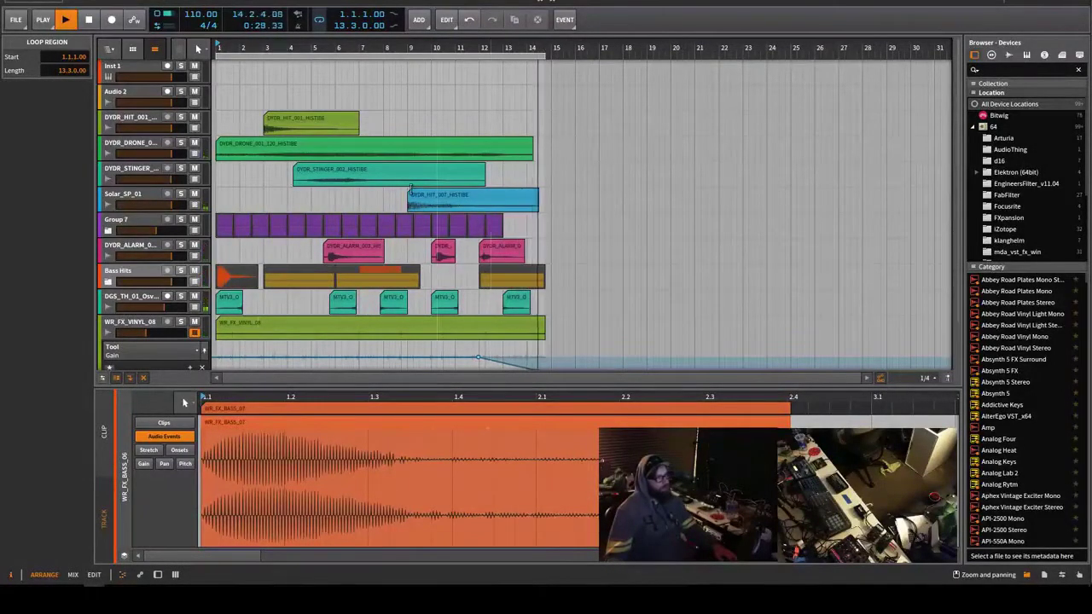
pyautogui.scroll(-2, 410, 187)
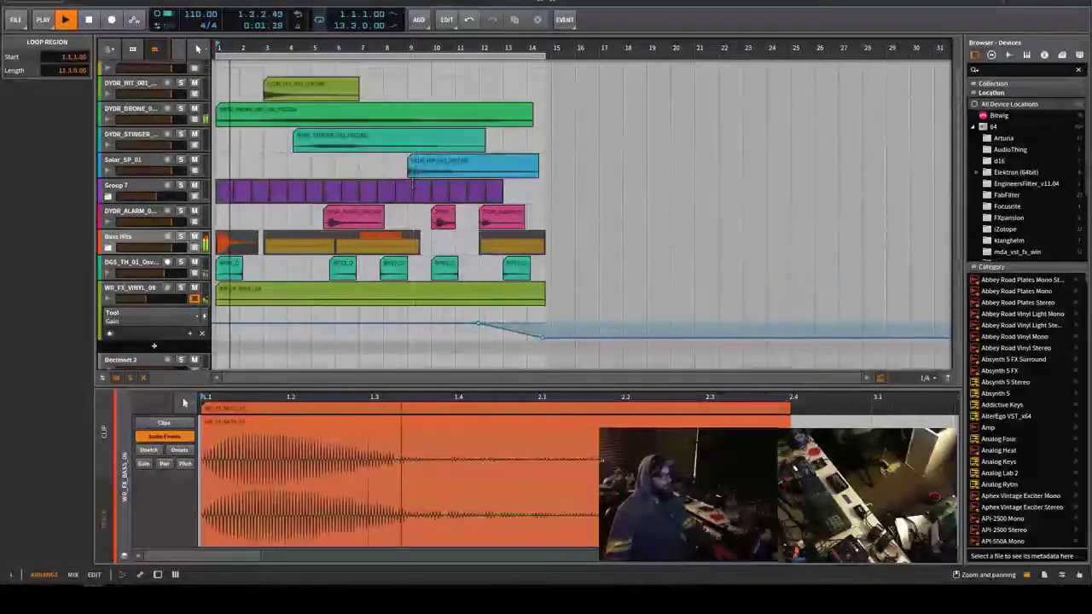
pyautogui.scroll(2, 344, 190)
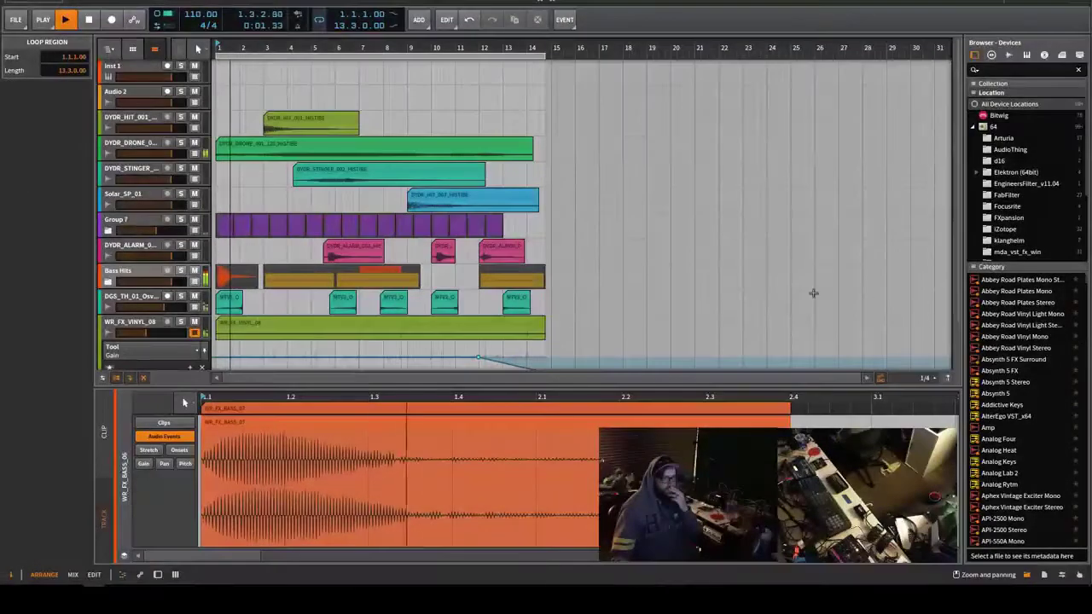
# Solo the WR_FX_VINYL_08 track briefly to hear it alone, and release the solo.
pyautogui.scroll(-3, 313, 299)
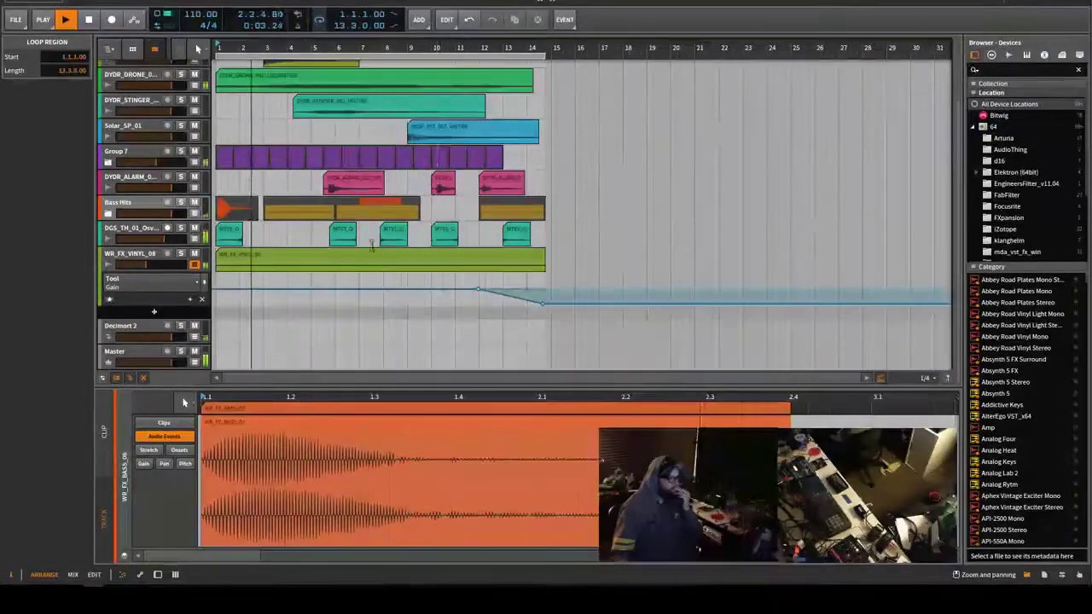
pyautogui.press('s')
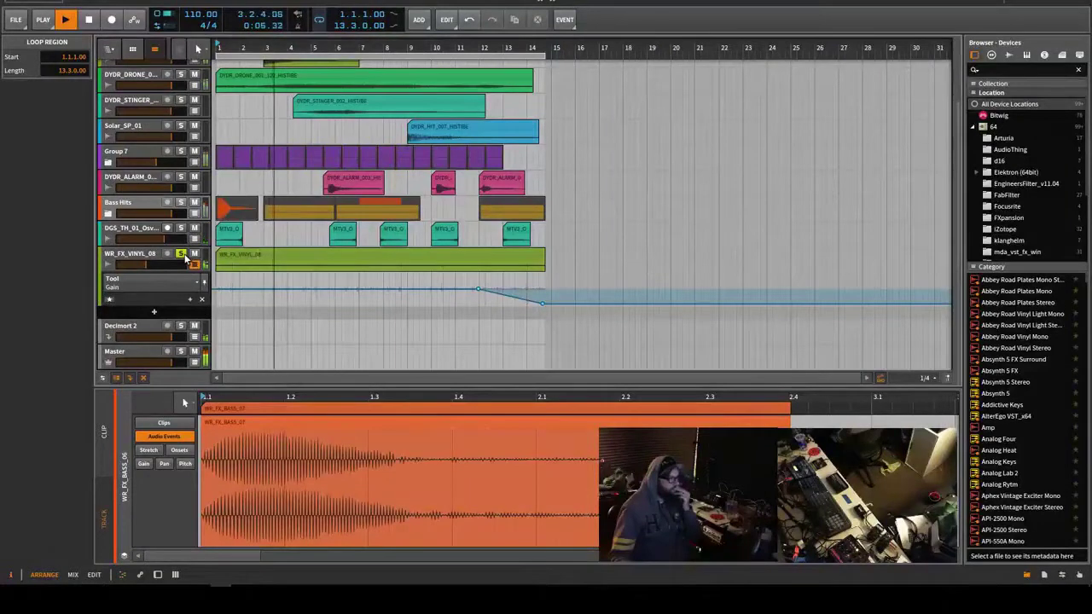
pyautogui.click(182, 254)
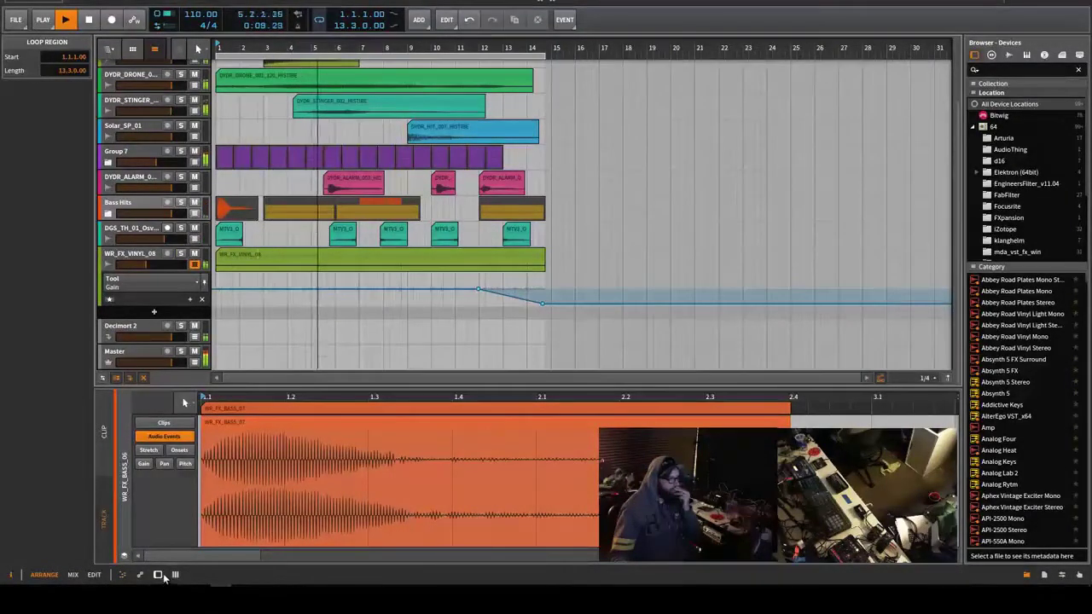
# Solo WR_FX_VINYL_08 and insert the d16 Repeater delay between Decimort 2 and Peak Limiter in its device chain.
pyautogui.click(135, 256)
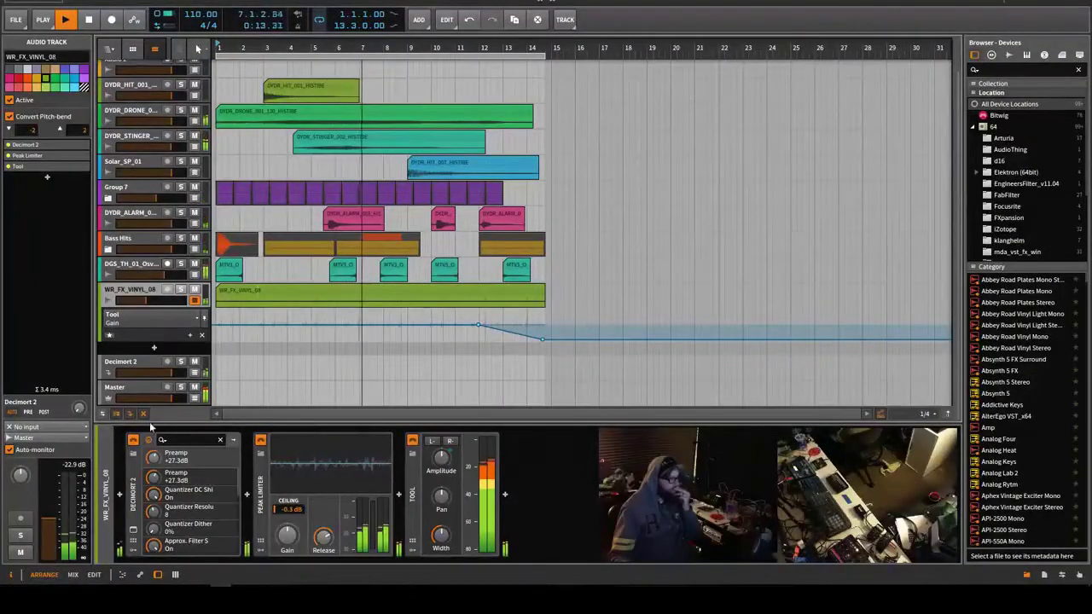
pyautogui.click(180, 289)
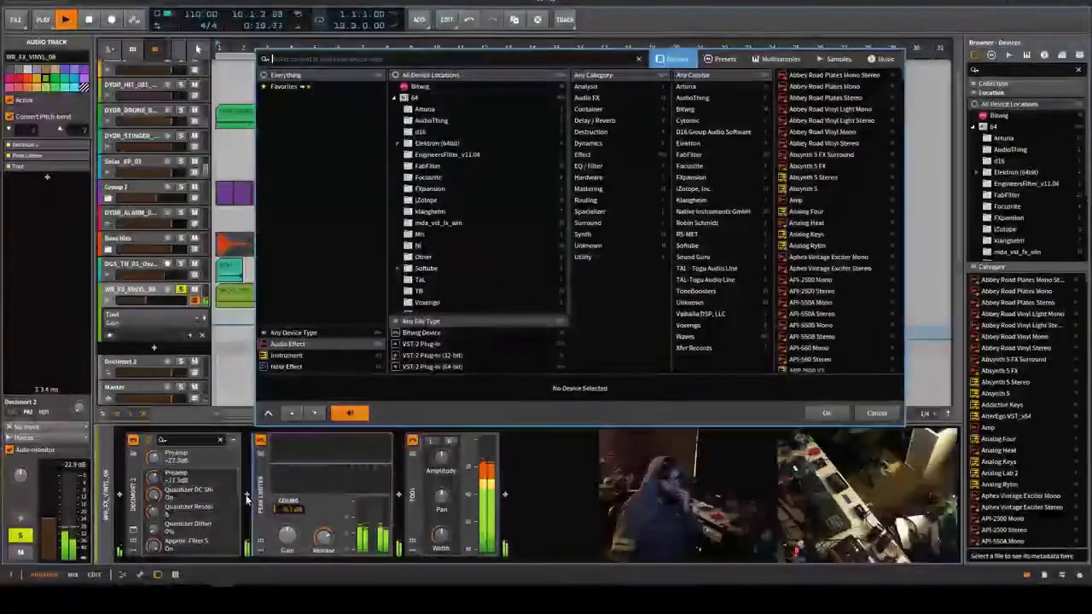
pyautogui.click(248, 497)
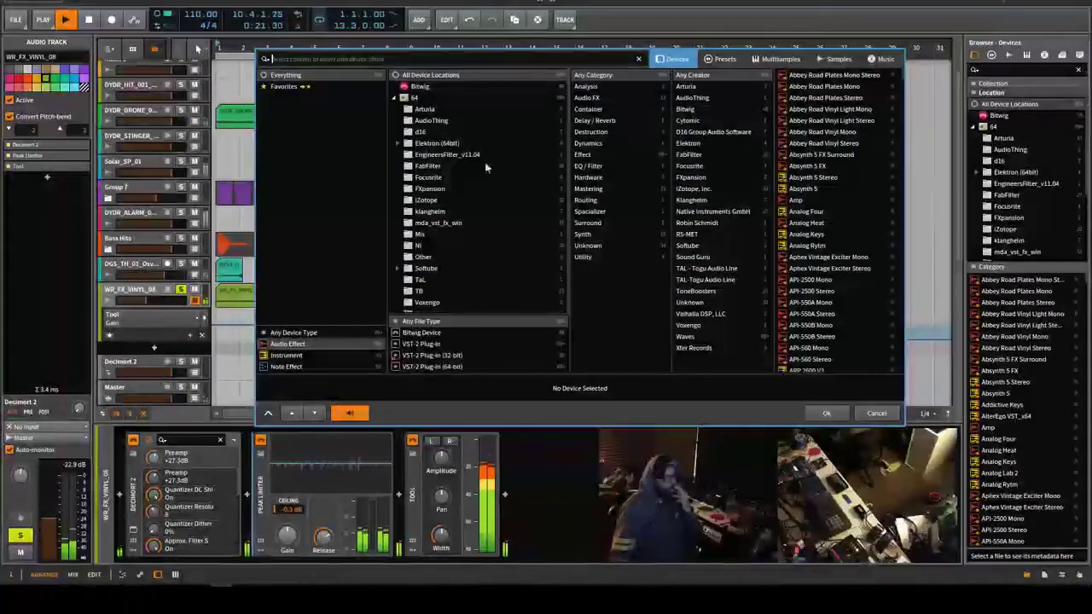
pyautogui.click(423, 132)
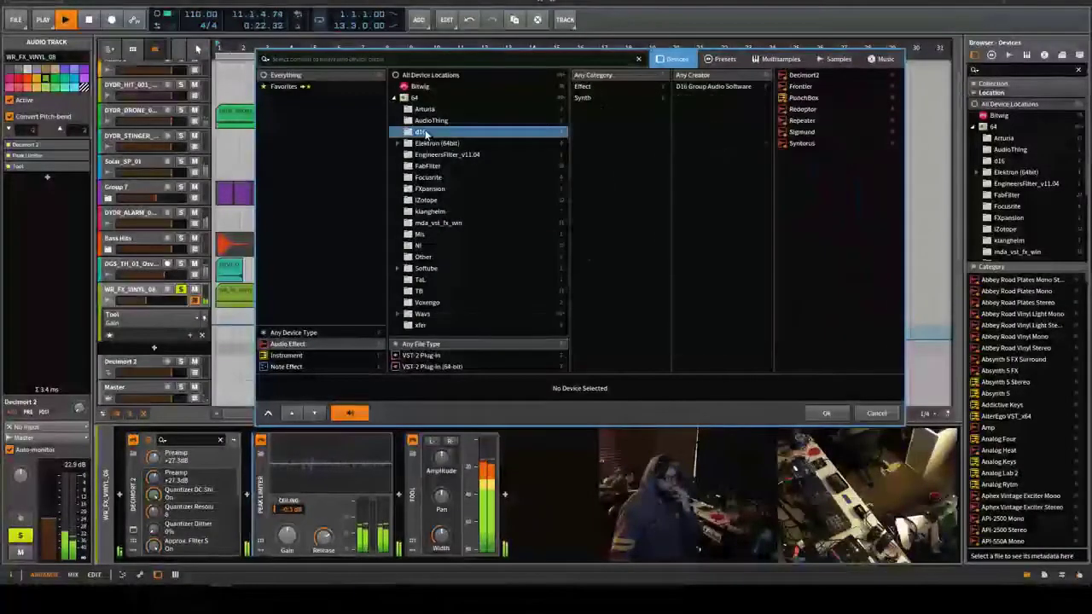
pyautogui.doubleClick(802, 120)
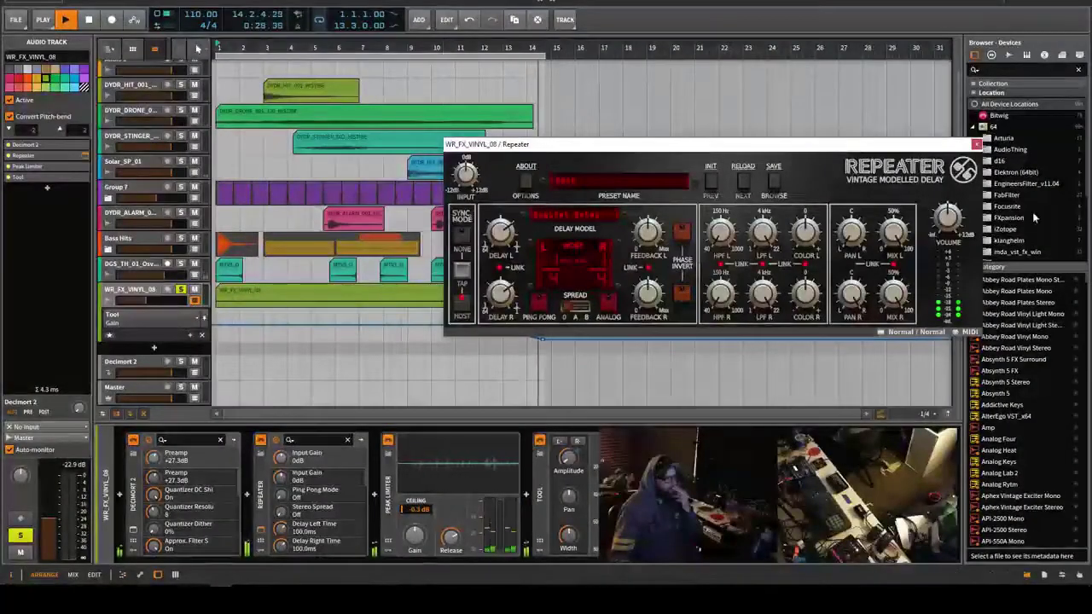
# Switch Repeater to a tape delay preset and set its output volume to +0.9 dB.
pyautogui.click(744, 181)
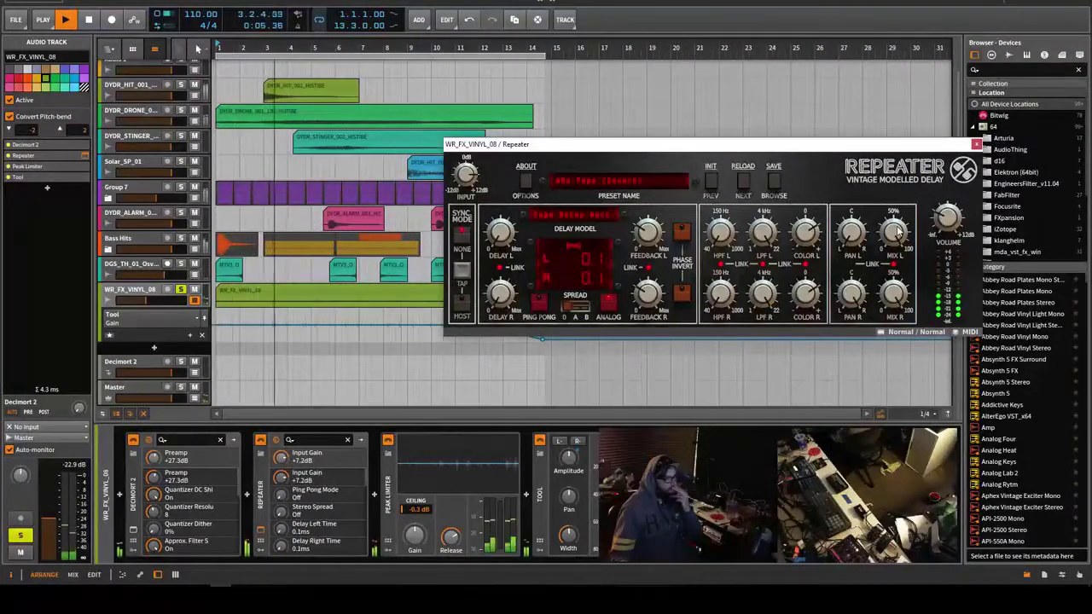
pyautogui.moveTo(946, 218); pyautogui.dragTo(949, 191)
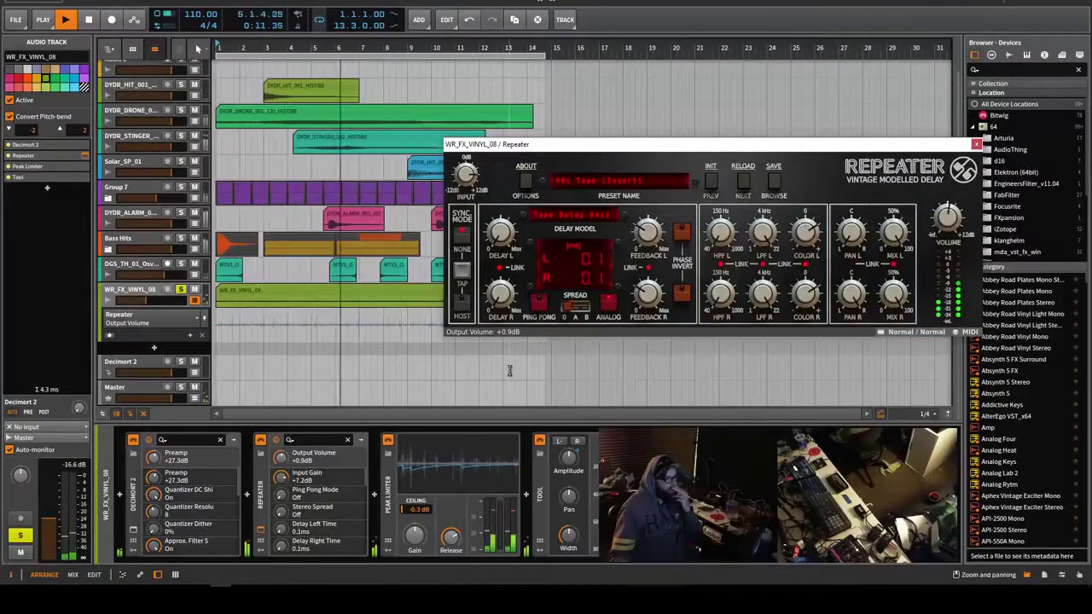
# Duplicate the Repeater device on WR_FX_VINYL_08 and audition successive presets on the first instance, stopping on a digital delay preset.
pyautogui.rightClick(264, 499)
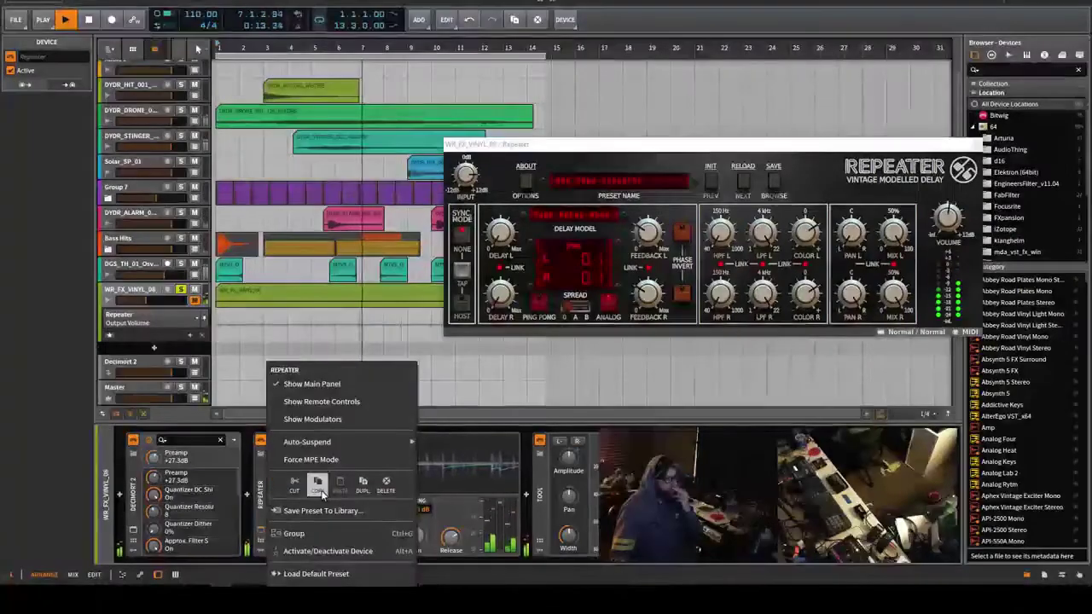
pyautogui.click(363, 483)
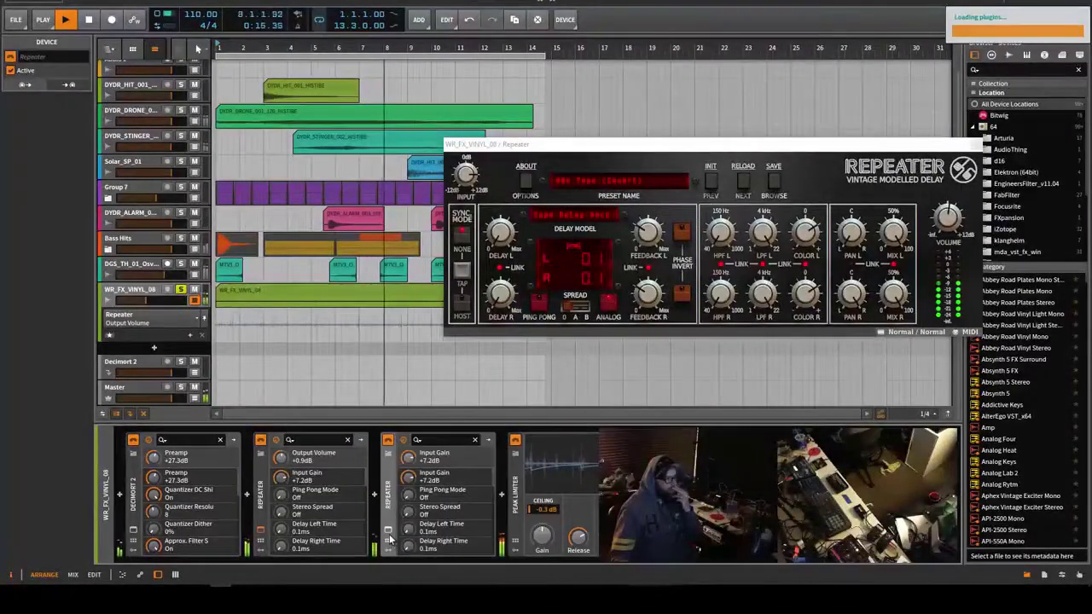
pyautogui.click(744, 183)
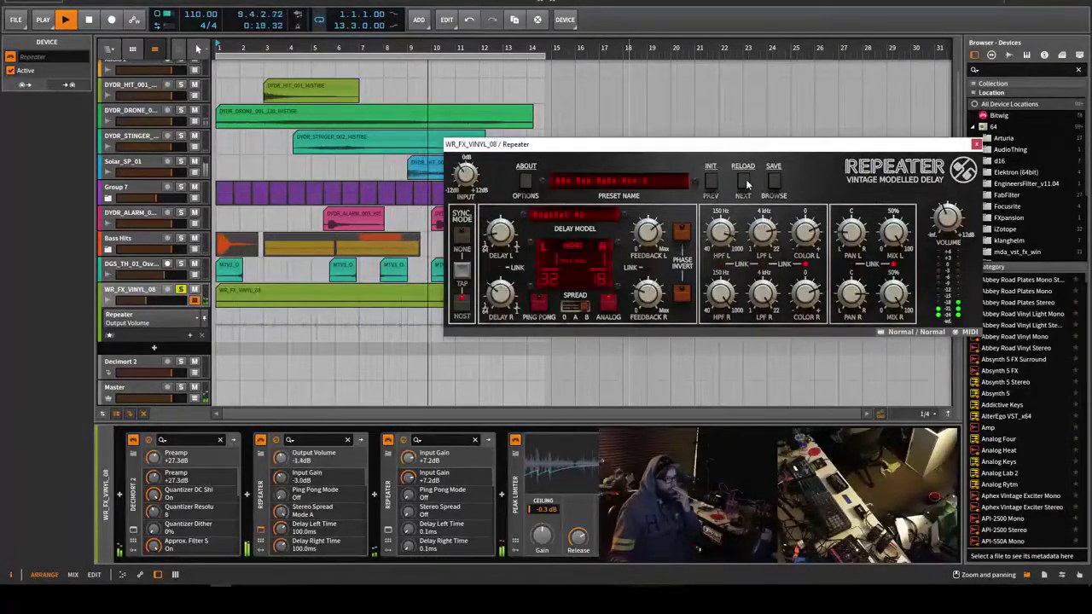
pyautogui.click(744, 183)
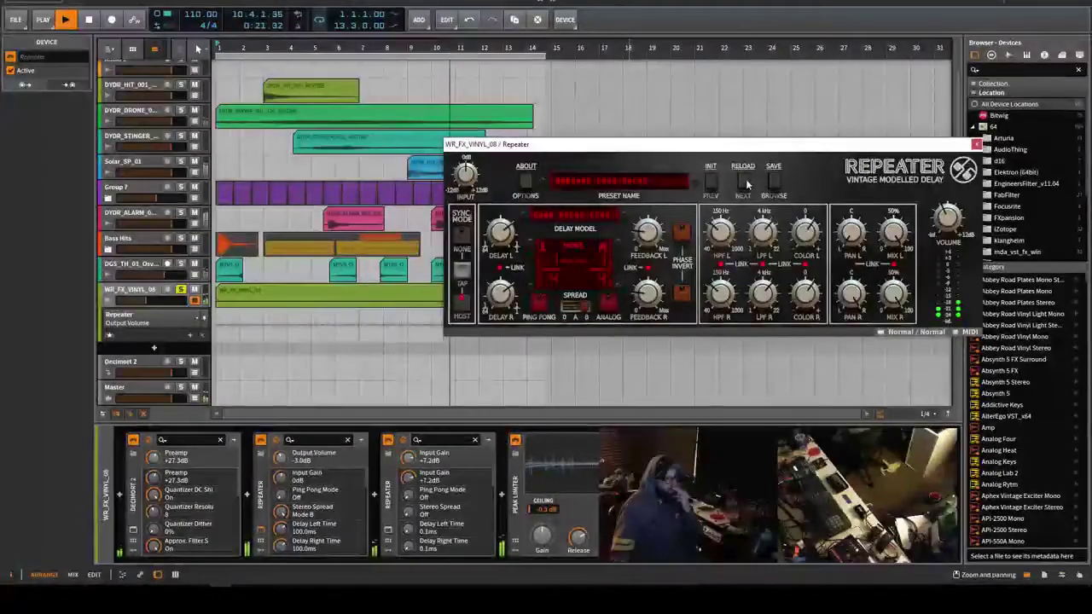
pyautogui.click(744, 183)
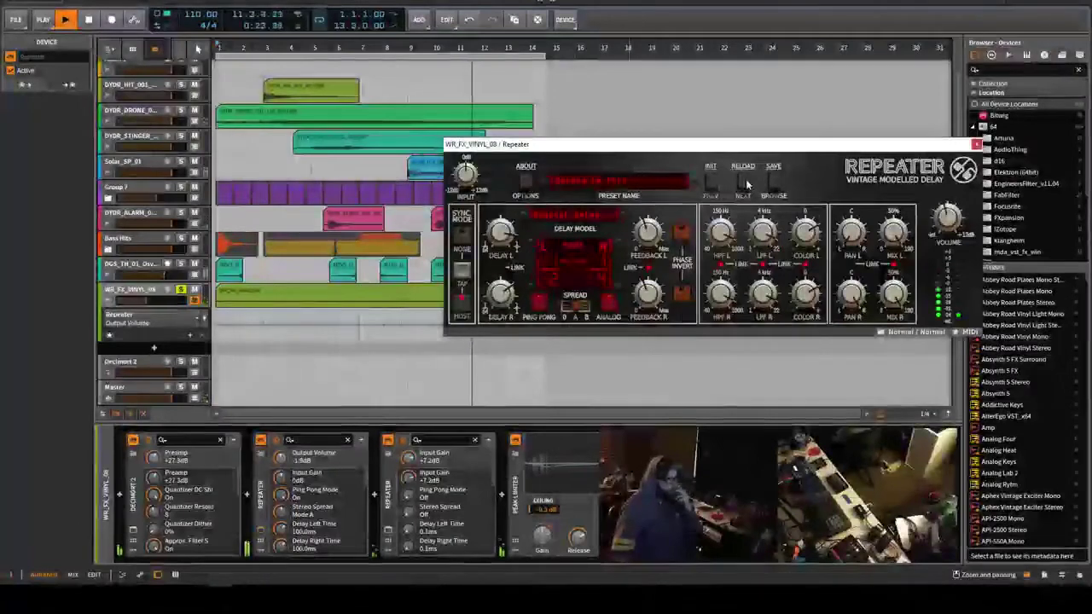
pyautogui.click(744, 182)
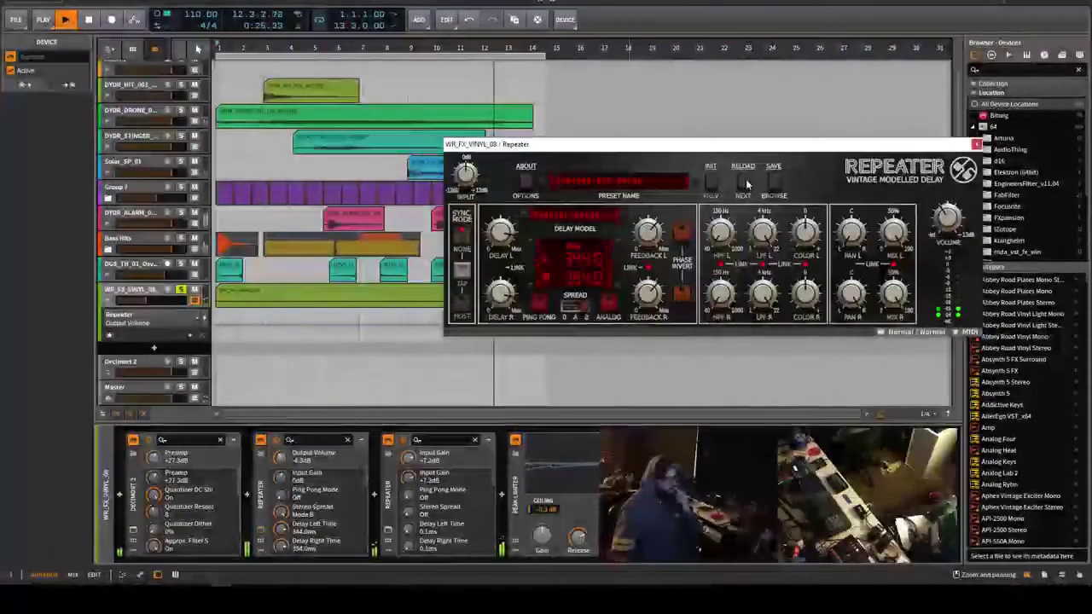
pyautogui.click(744, 182)
pyautogui.click(745, 183)
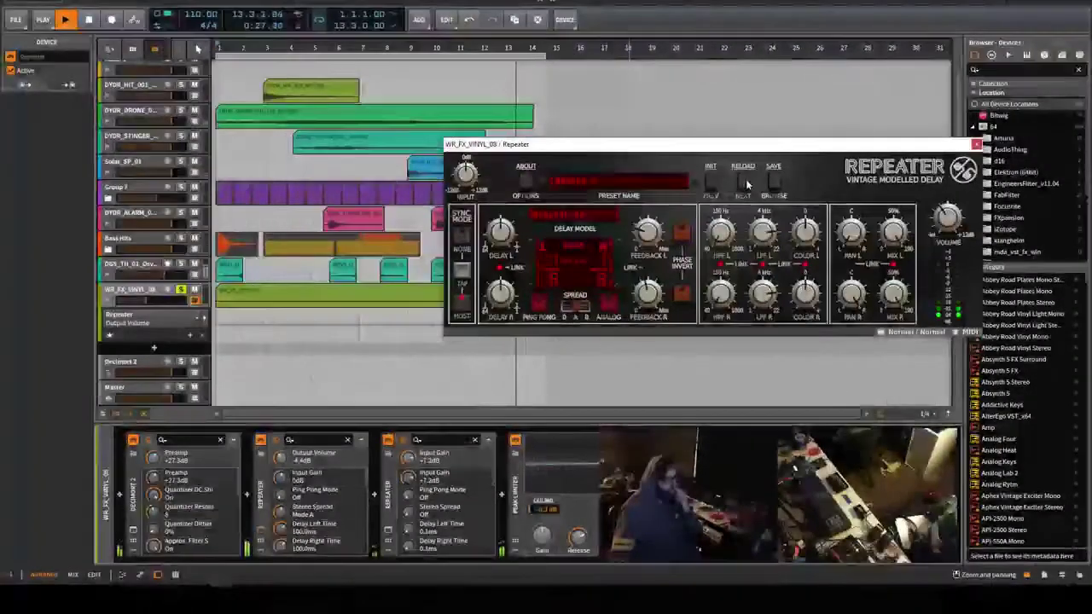
pyautogui.click(745, 183)
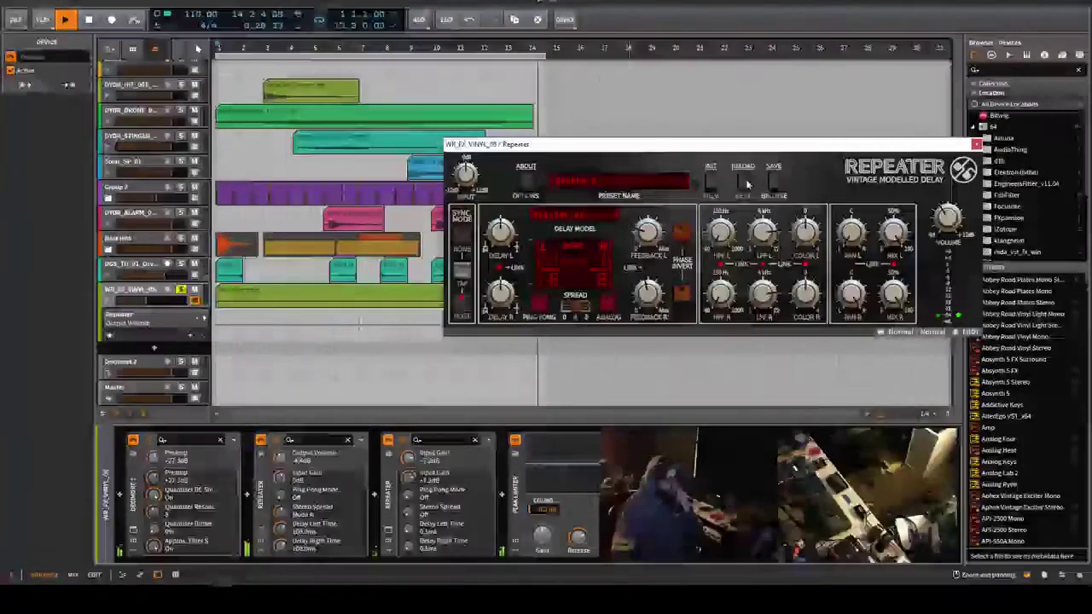
# Set the first Repeater's output volume to +0.8 dB, close its plug-in window and release the WR_FX_VINYL_08 solo.
pyautogui.moveTo(909, 308); pyautogui.dragTo(910, 317)
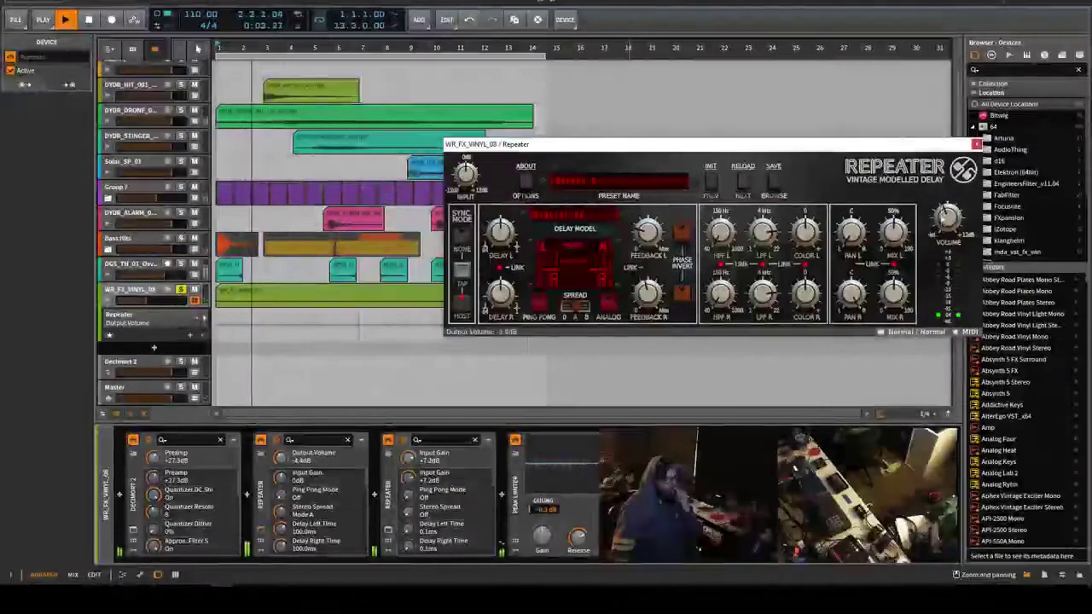
pyautogui.click(941, 201)
pyautogui.moveTo(941, 201); pyautogui.dragTo(952, 223)
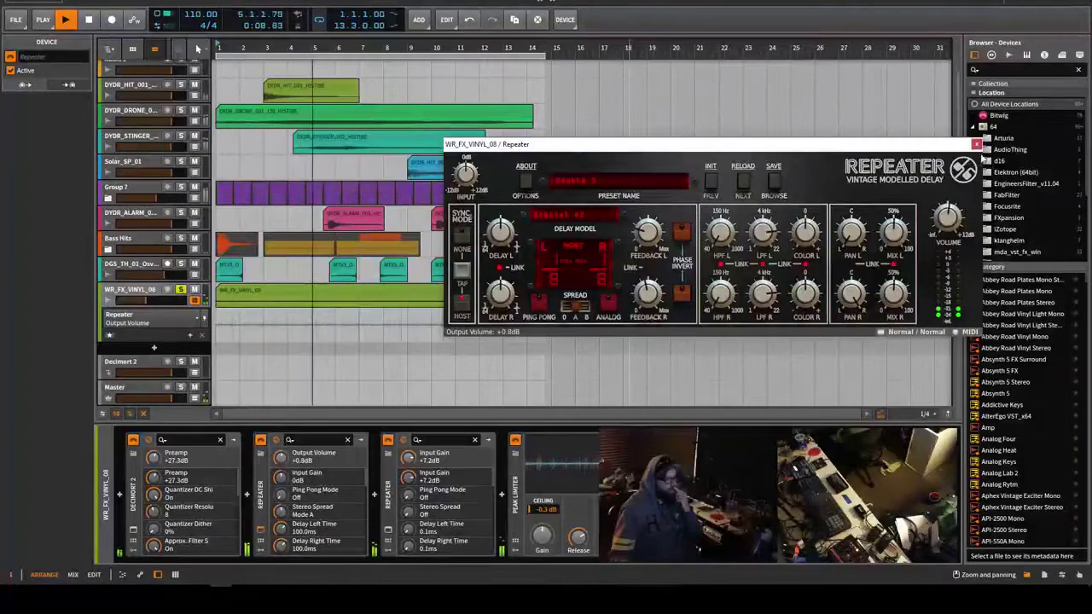
pyautogui.click(977, 143)
pyautogui.click(180, 289)
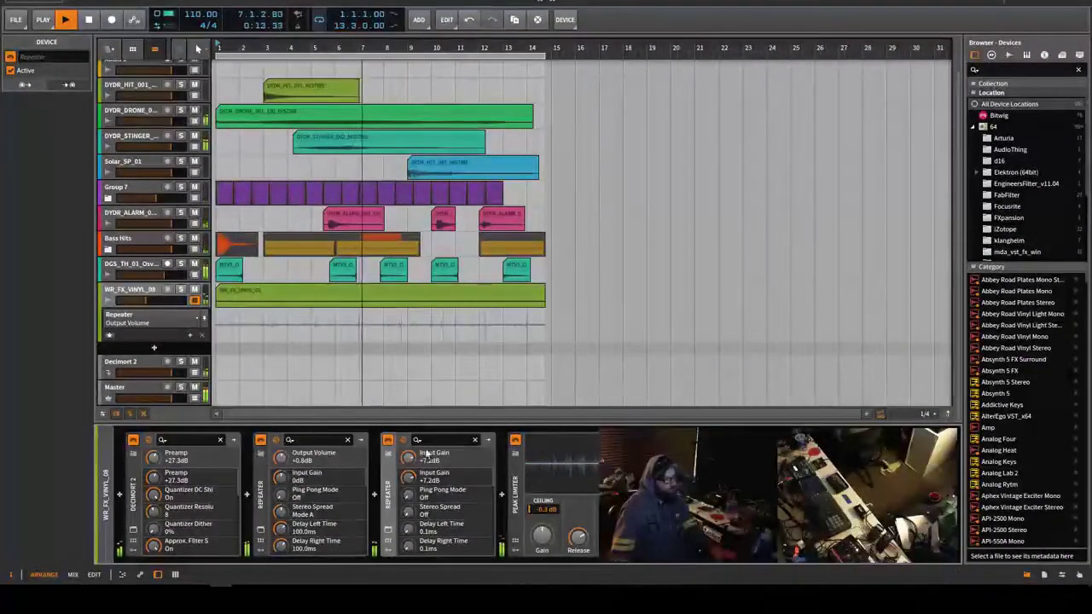
# Insert EQ-5 after the second Repeater, with band 1 as a low cut at 136 Hz and band 2 at -4.2 dB, 384 Hz.
pyautogui.click(503, 494)
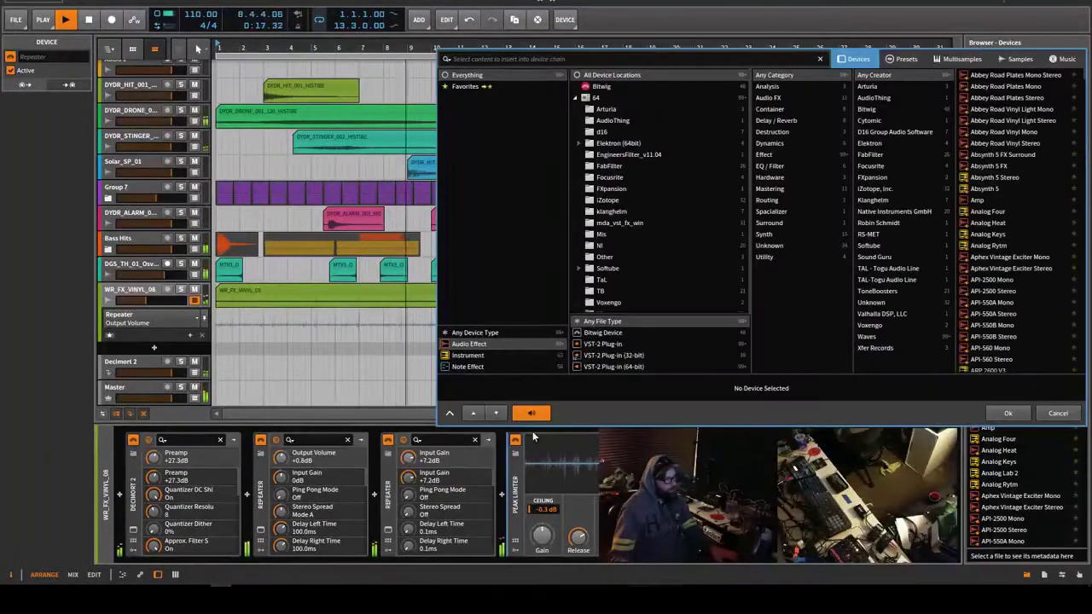
pyautogui.click(772, 166)
pyautogui.click(976, 88)
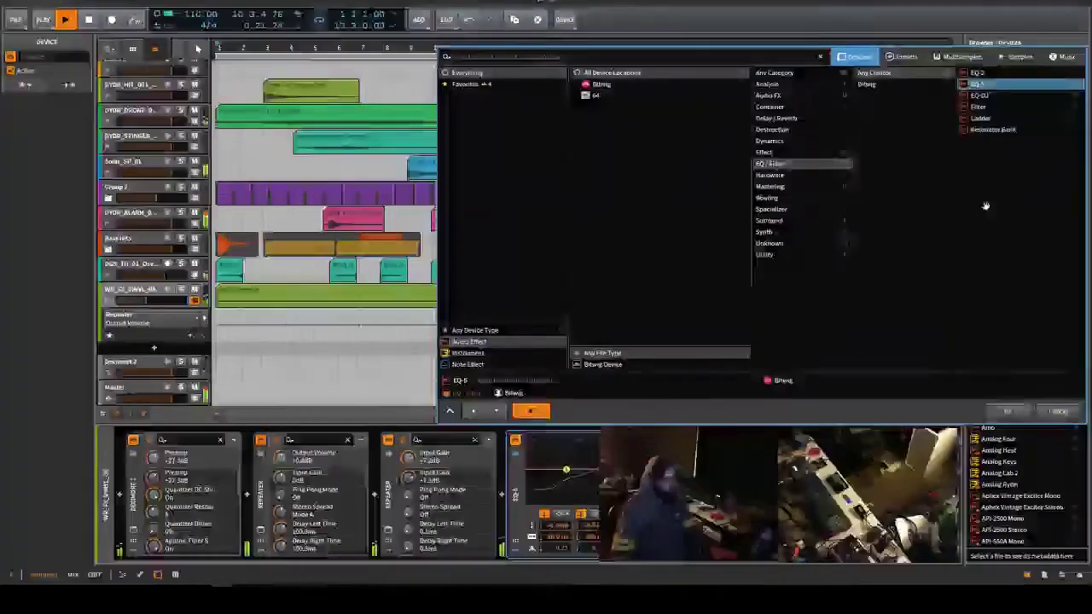
pyautogui.press('Return')
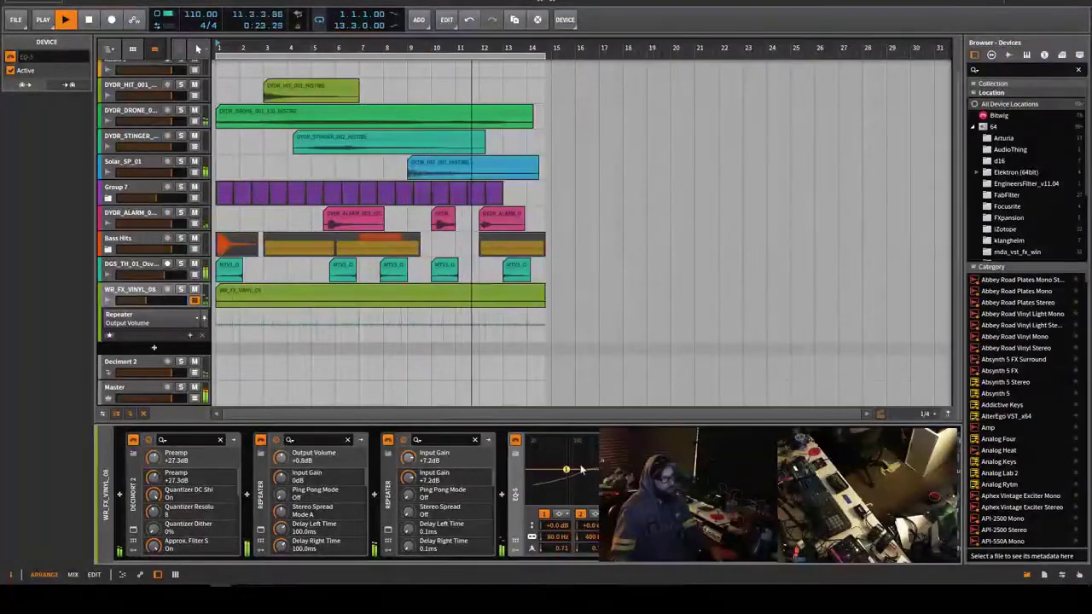
pyautogui.click(578, 524)
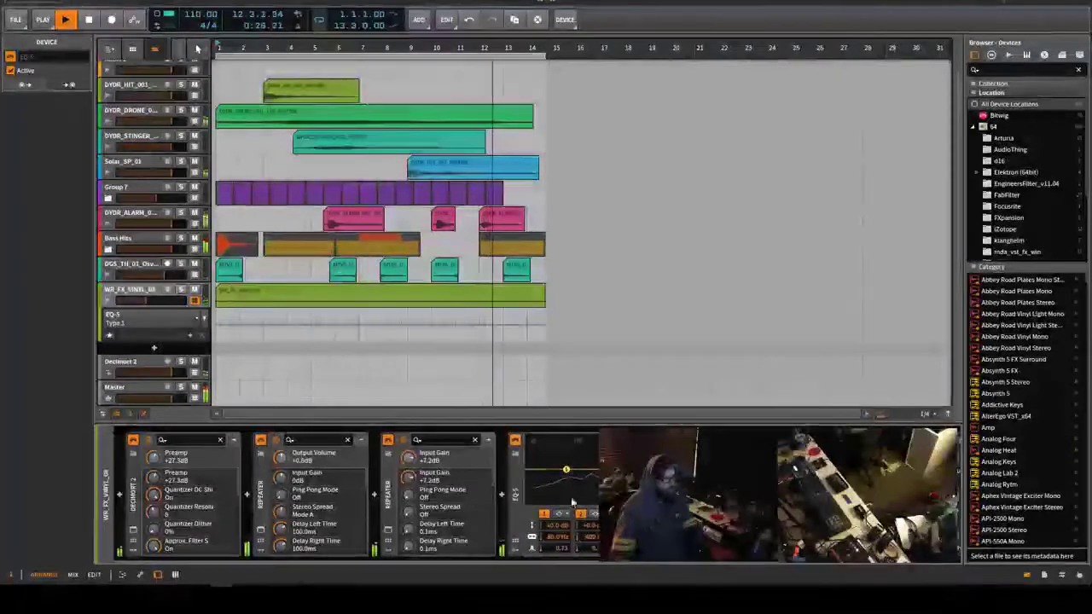
pyautogui.moveTo(567, 470); pyautogui.dragTo(581, 469)
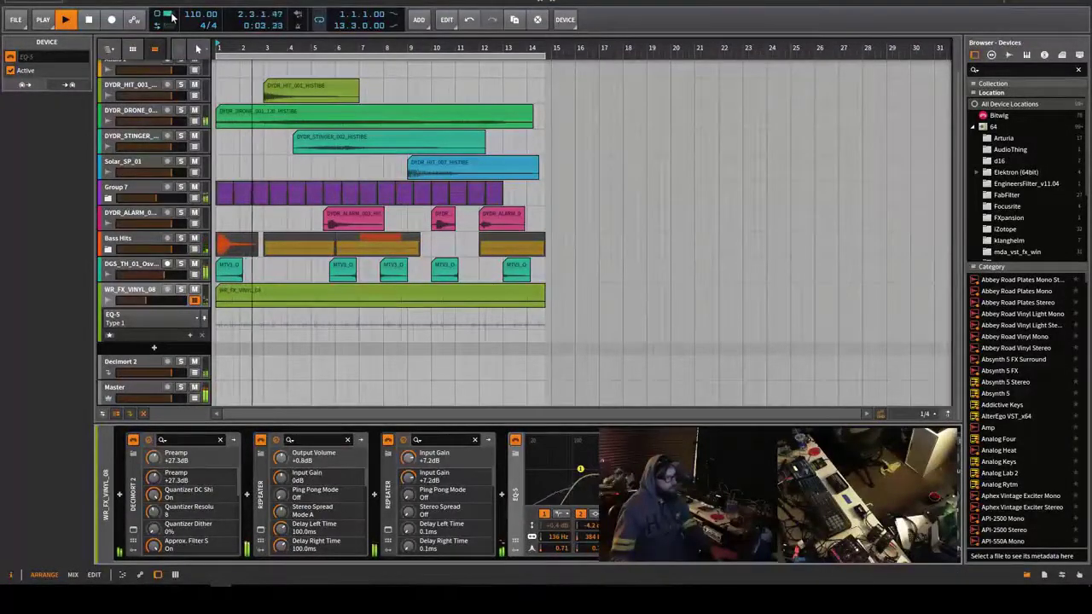
# Examine the DSP Performance Graph during playback, placed below the arrangement tracks and widened, and close it.
pyautogui.click(160, 17)
pyautogui.moveTo(337, 234); pyautogui.dragTo(338, 90)
pyautogui.doubleClick(337, 91)
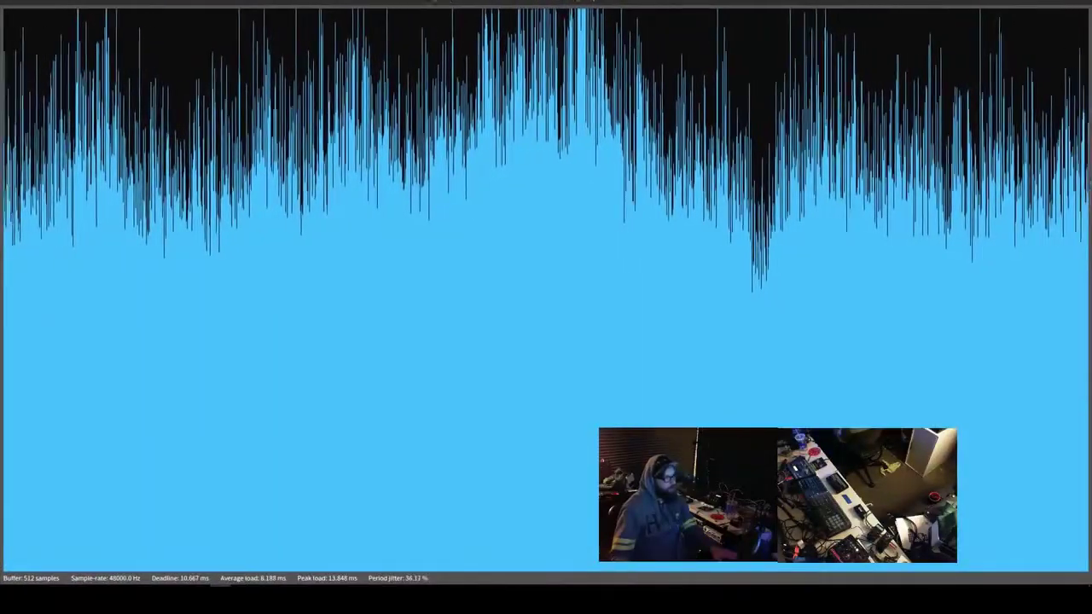
pyautogui.doubleClick(433, 3)
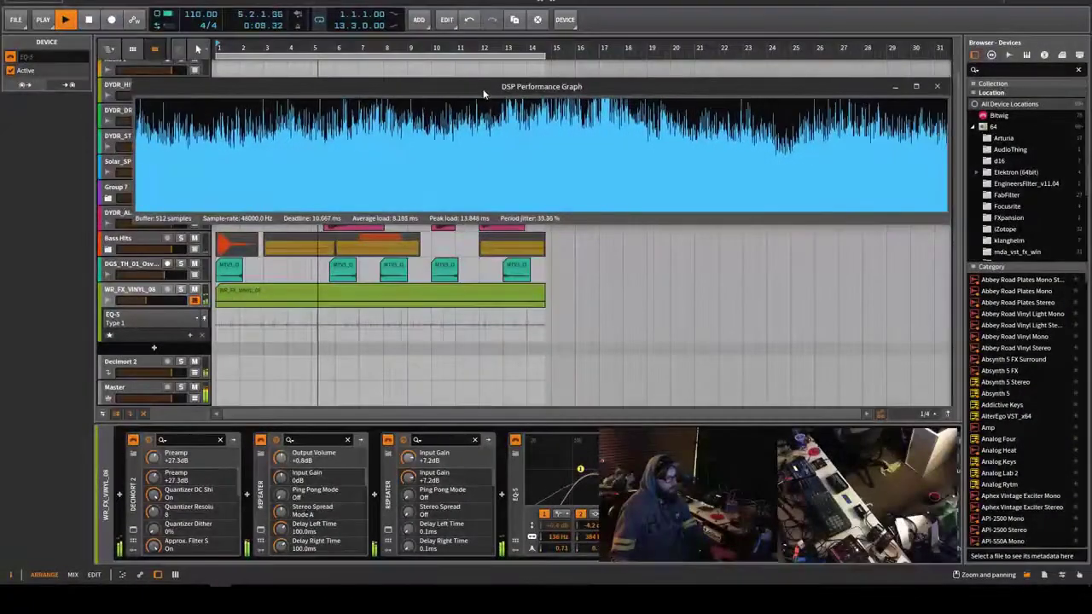
pyautogui.moveTo(486, 99); pyautogui.dragTo(479, 221)
pyautogui.moveTo(478, 218); pyautogui.dragTo(449, 287)
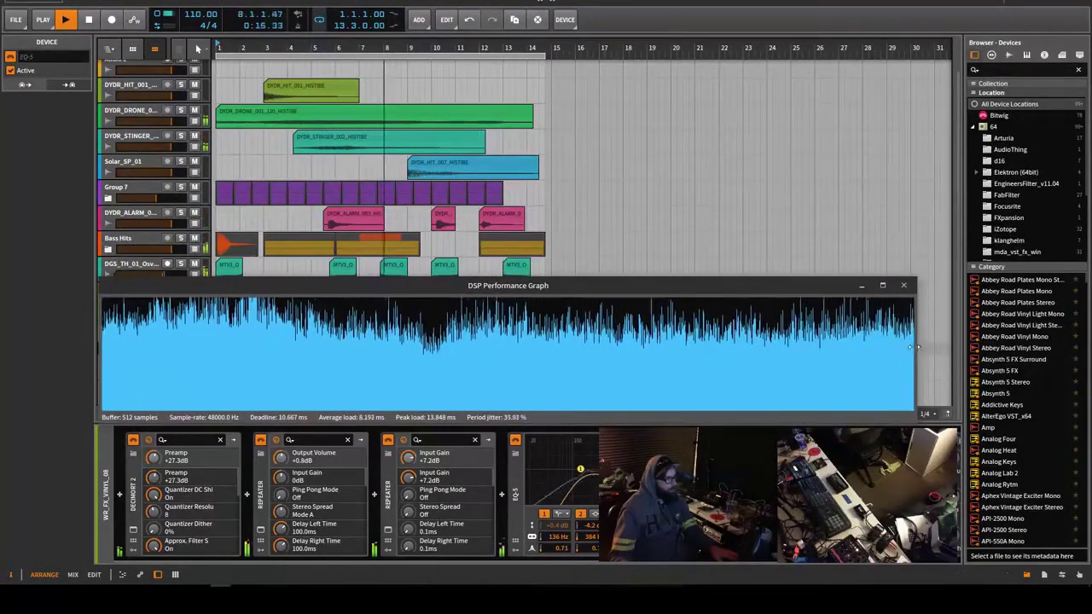
pyautogui.moveTo(914, 353); pyautogui.dragTo(960, 353)
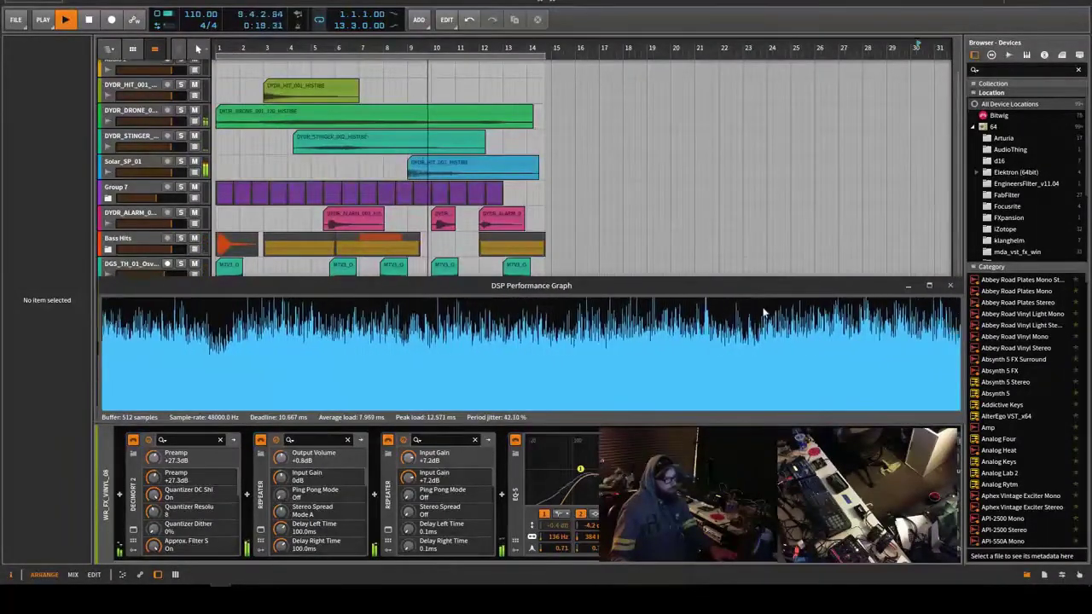
pyautogui.click(759, 264)
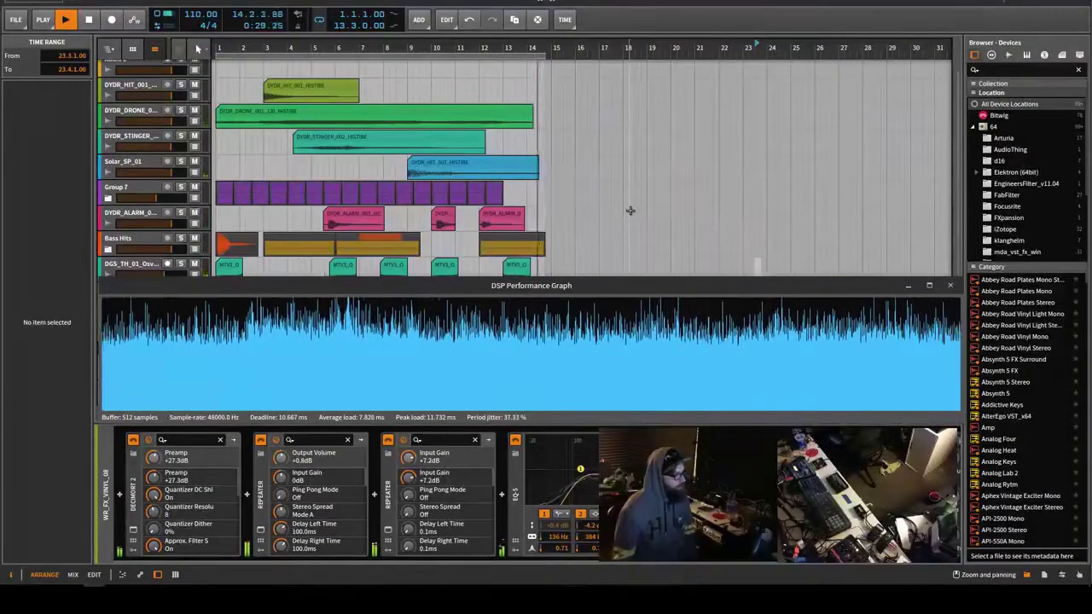
pyautogui.click(953, 287)
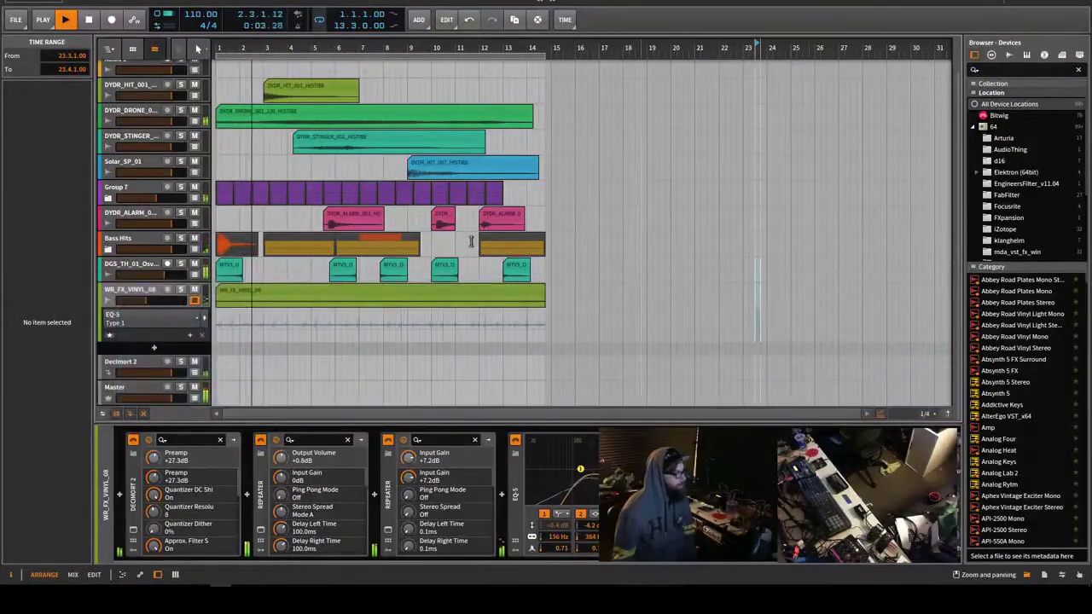
# Hide the WR_FX_VINYL_08 automation lane, inspect the DYDR_DRONE clip's waveform in the detail editor and return to the device chain.
pyautogui.click(196, 300)
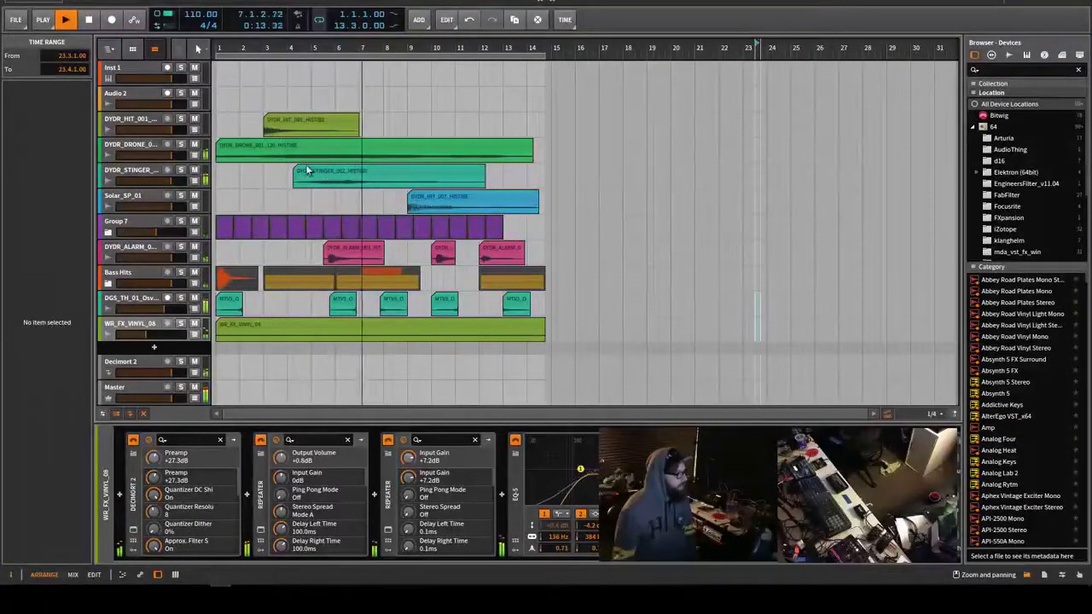
pyautogui.scroll(-5, 244, 45)
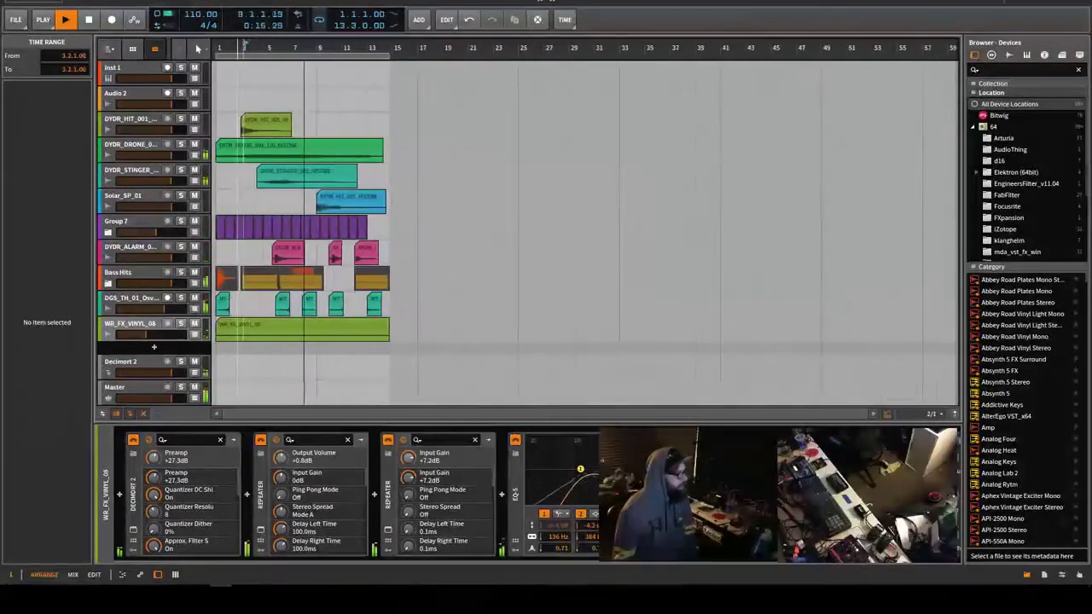
pyautogui.scroll(5, 239, 45)
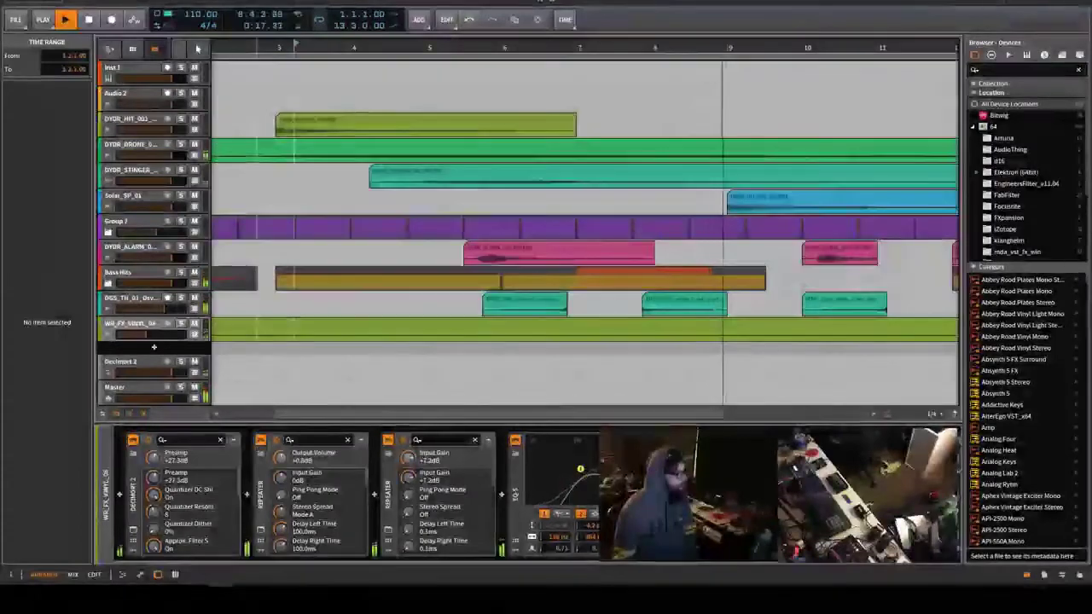
pyautogui.scroll(-5, 245, 47)
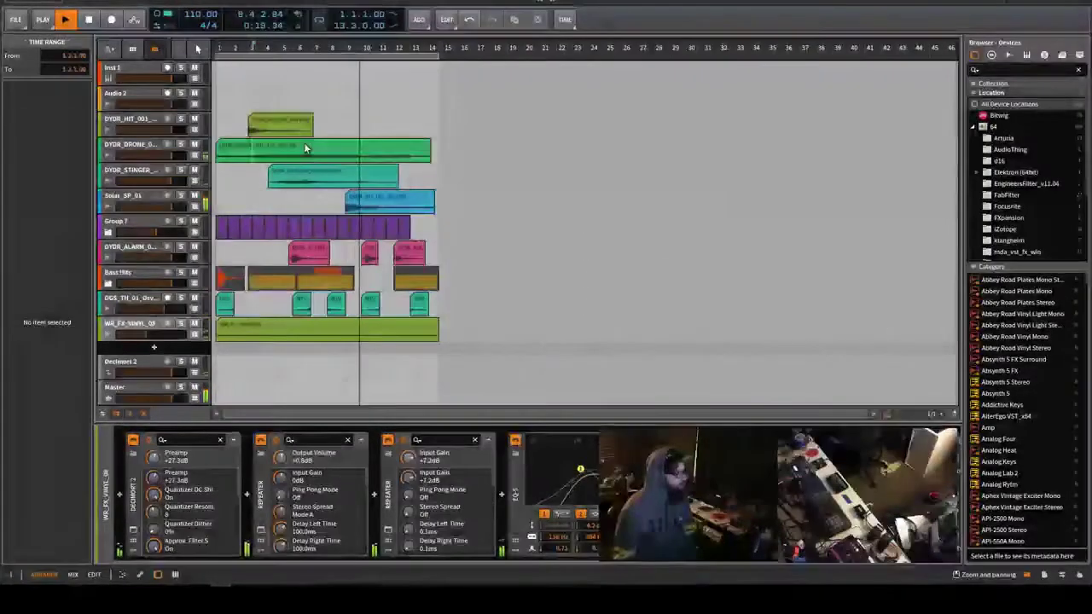
pyautogui.doubleClick(305, 147)
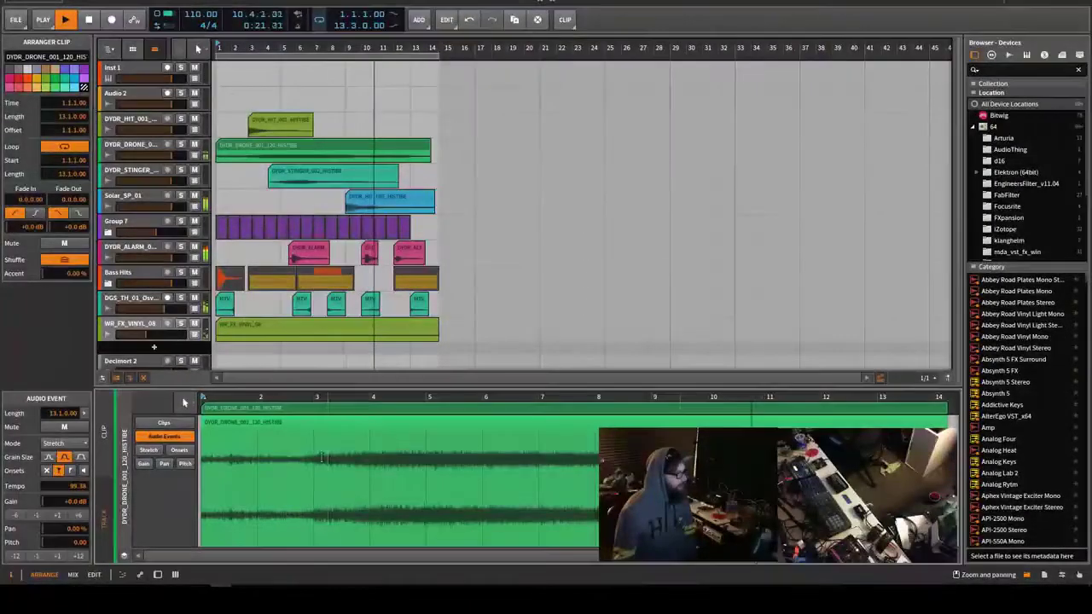
pyautogui.click(158, 574)
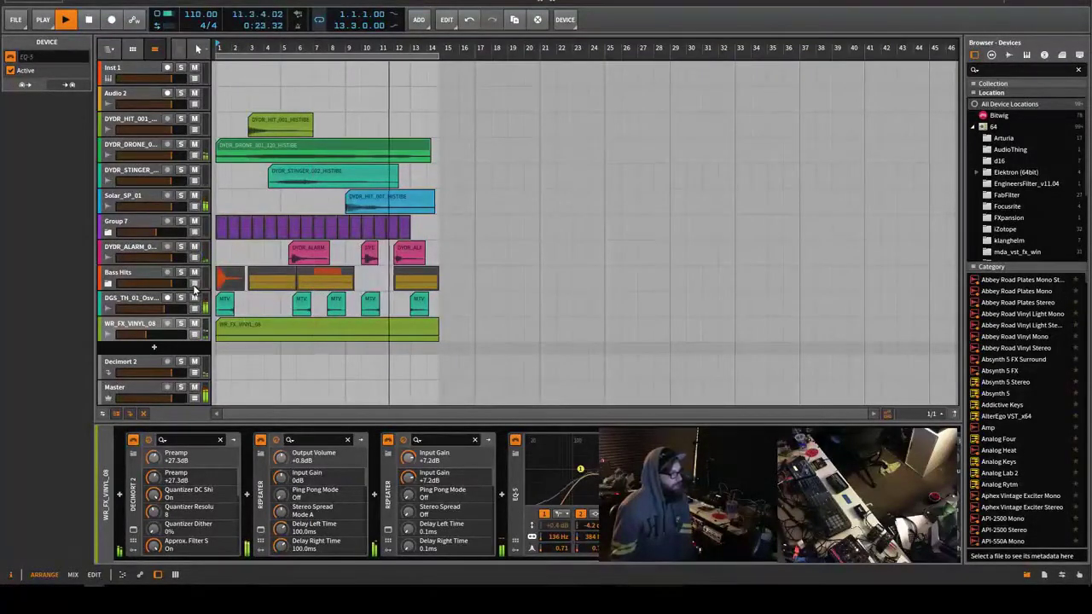
# Check the iZotope Ozone 7 Dynamics device on the Bass Hits group with it enabled, and delete it from the chain.
pyautogui.click(113, 285)
pyautogui.click(109, 283)
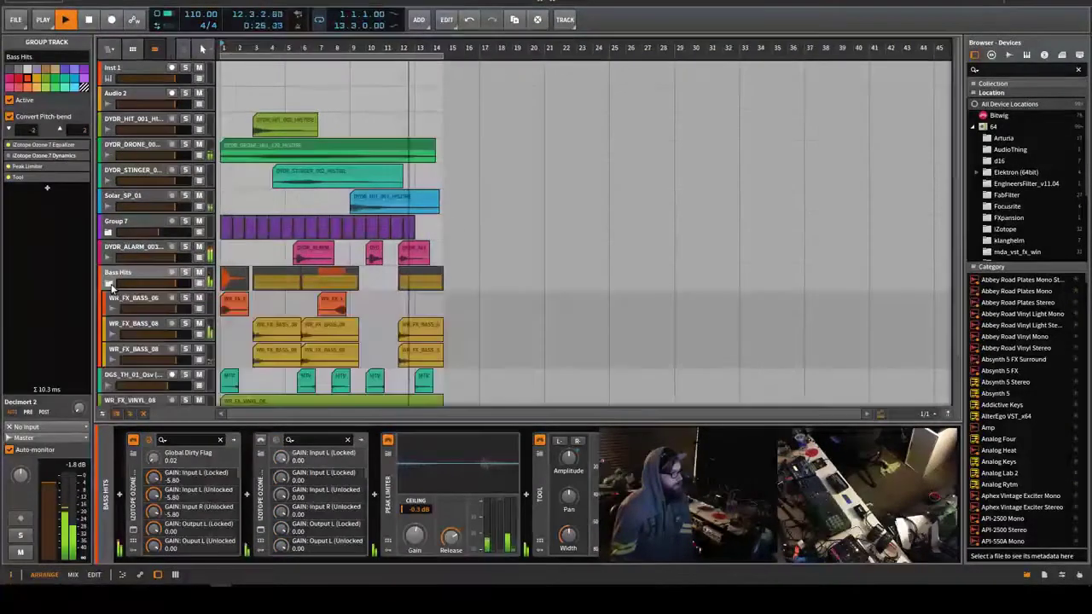
pyautogui.click(108, 283)
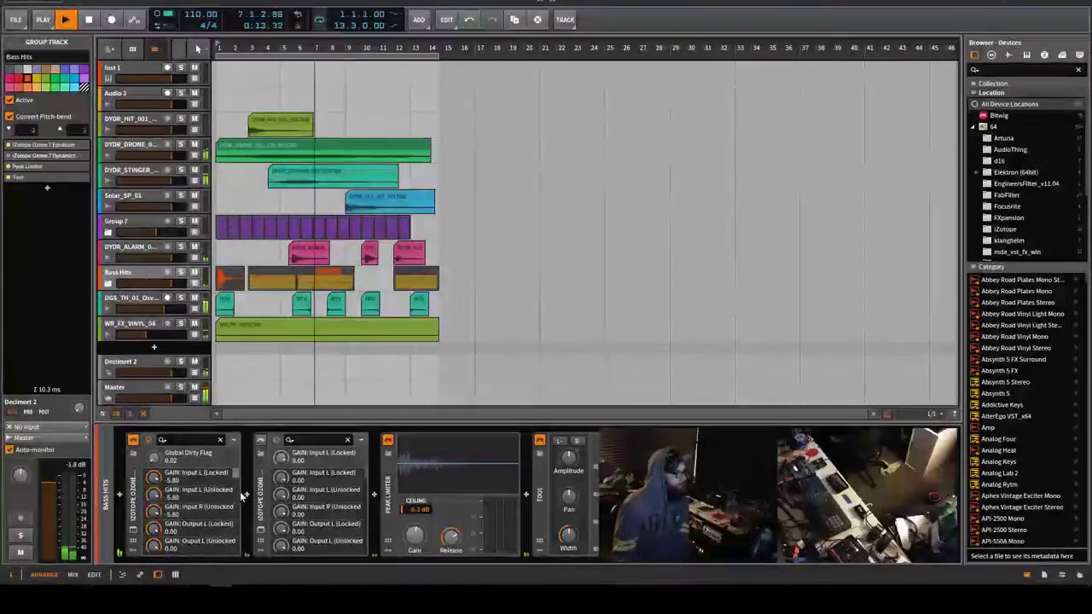
pyautogui.click(259, 509)
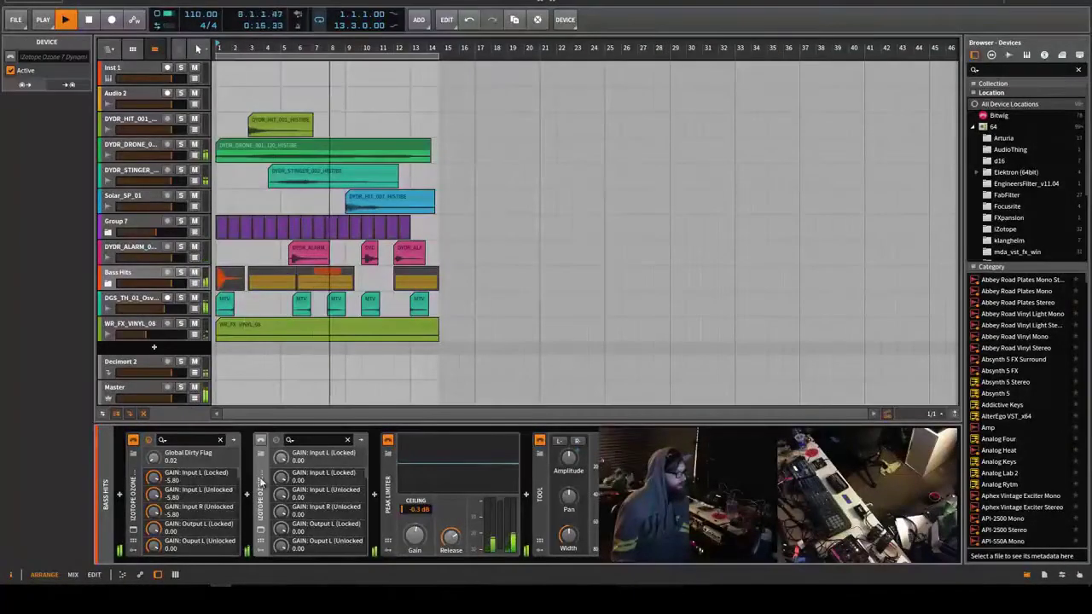
pyautogui.click(260, 440)
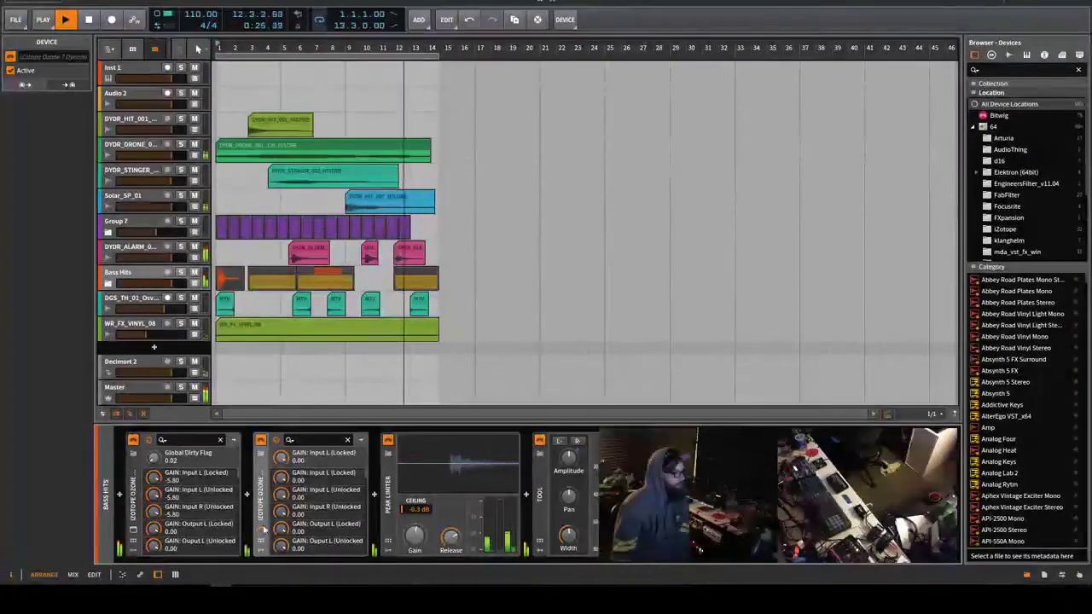
pyautogui.click(262, 529)
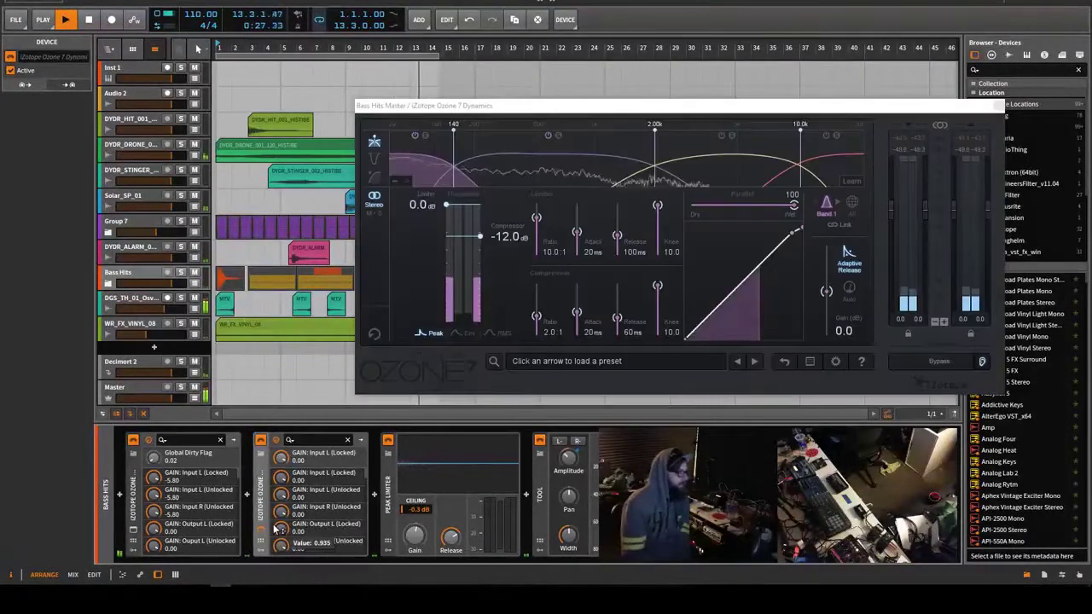
pyautogui.click(260, 440)
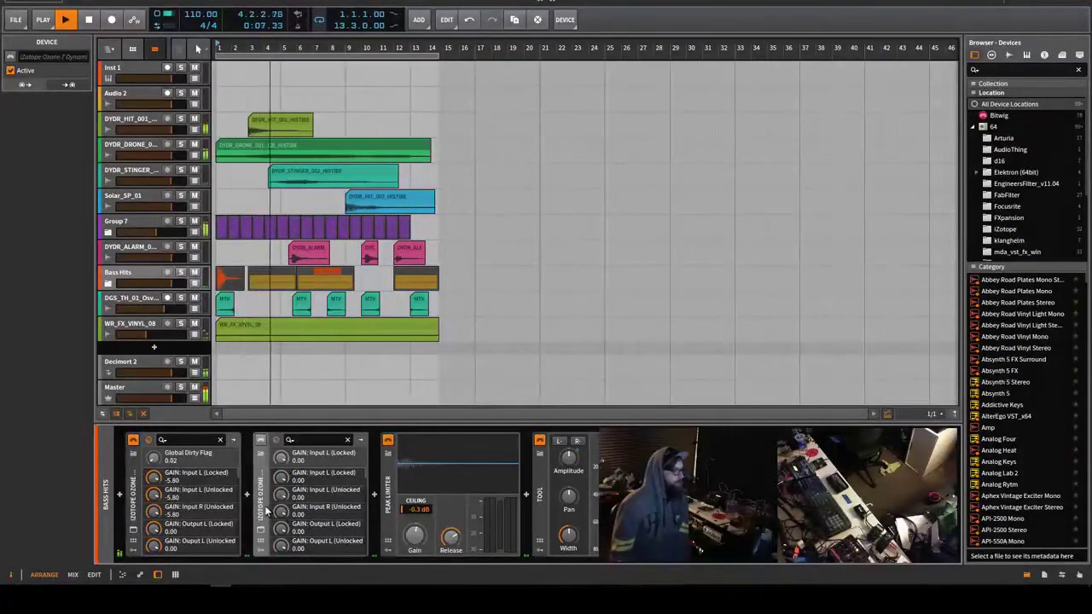
pyautogui.press('Delete')
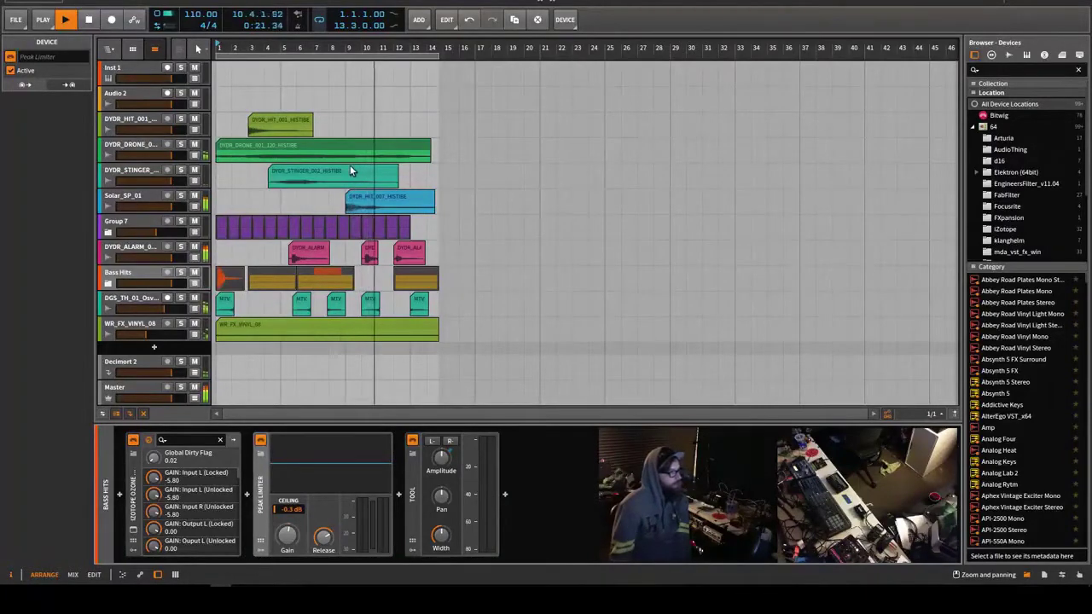
# Listen to the looped arrangement while selecting the DYDR_HIT_001_HISTIBE clip and the WR_FX_VINYL_08 clip.
pyautogui.click(257, 123)
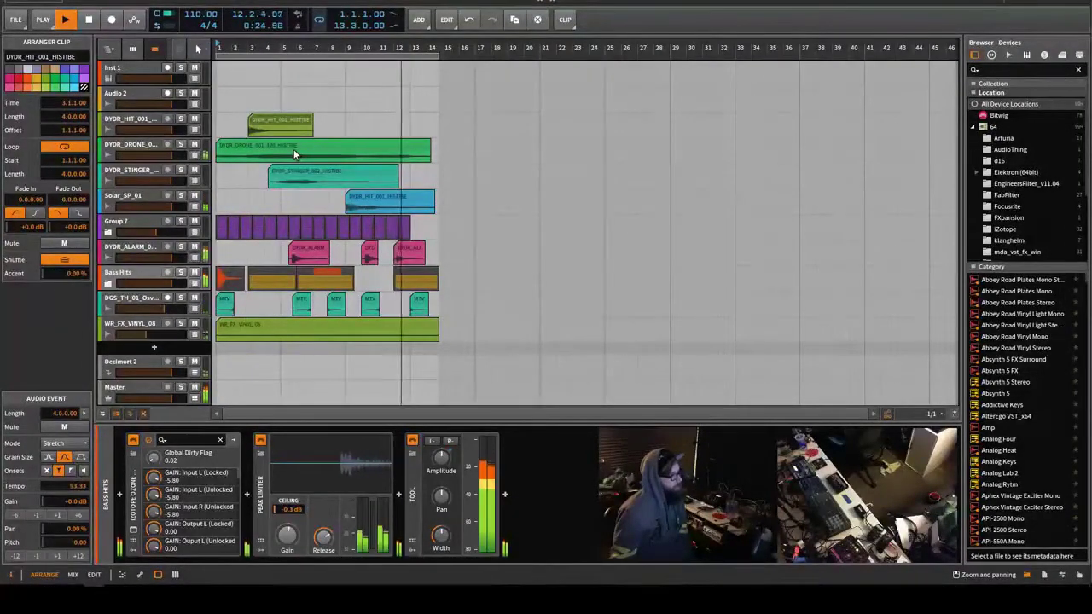
pyautogui.click(325, 323)
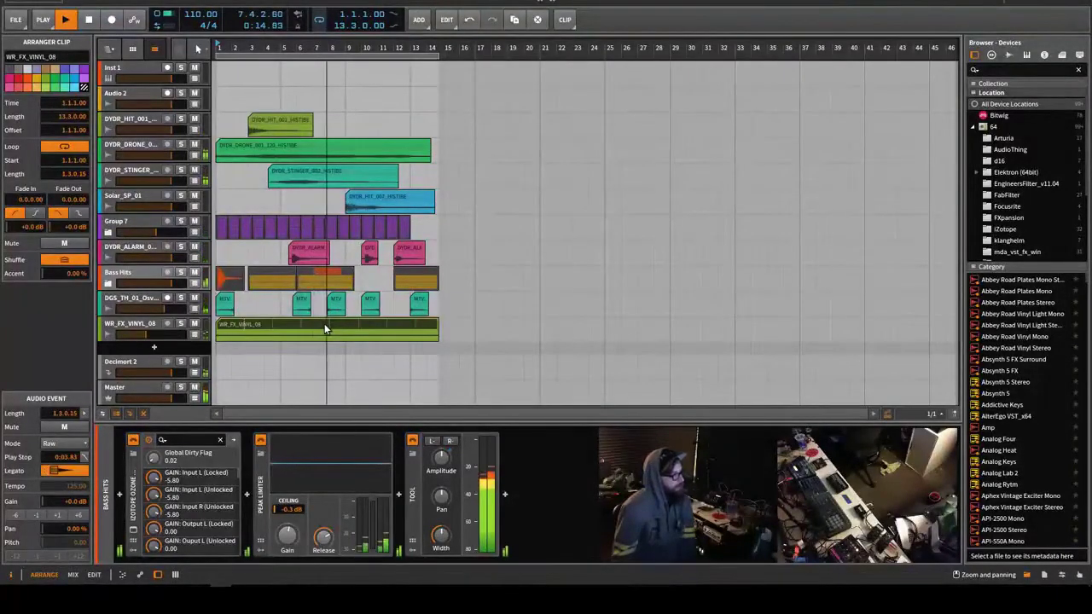